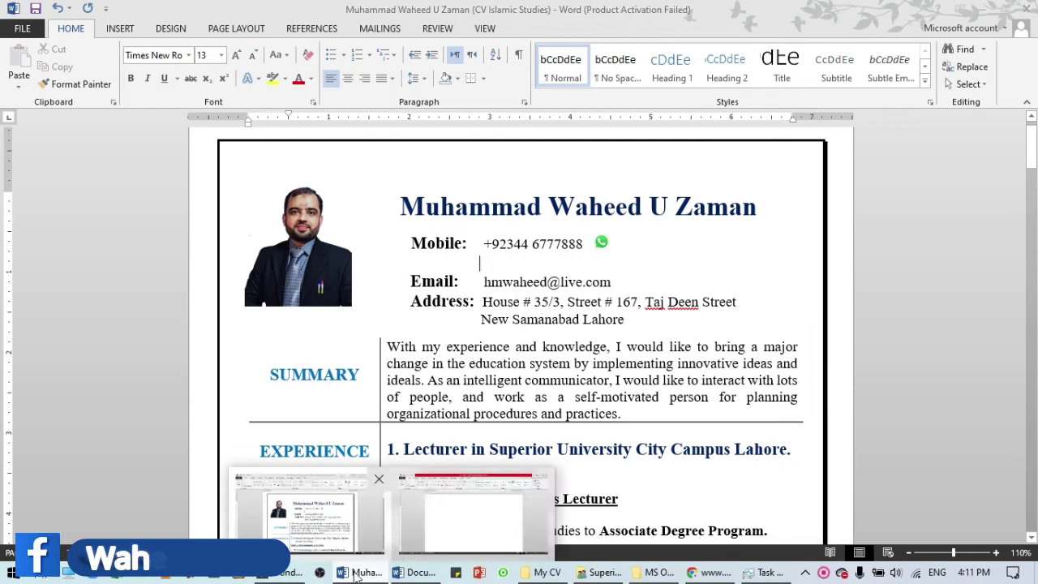
Step: Bring the blank Document2 to the front and zoom the page view to 140%
click(403, 572)
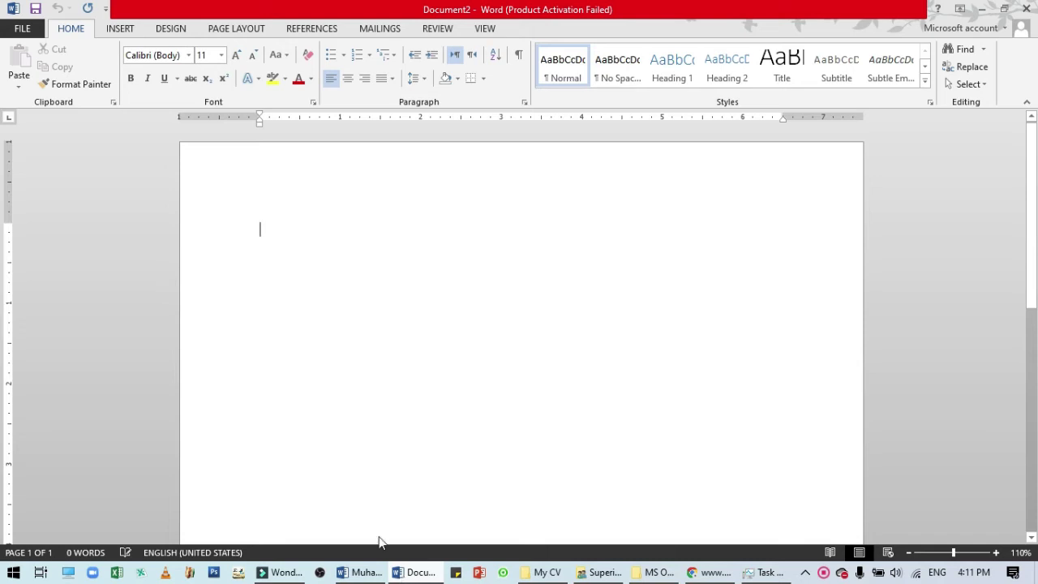
double_click(259, 225)
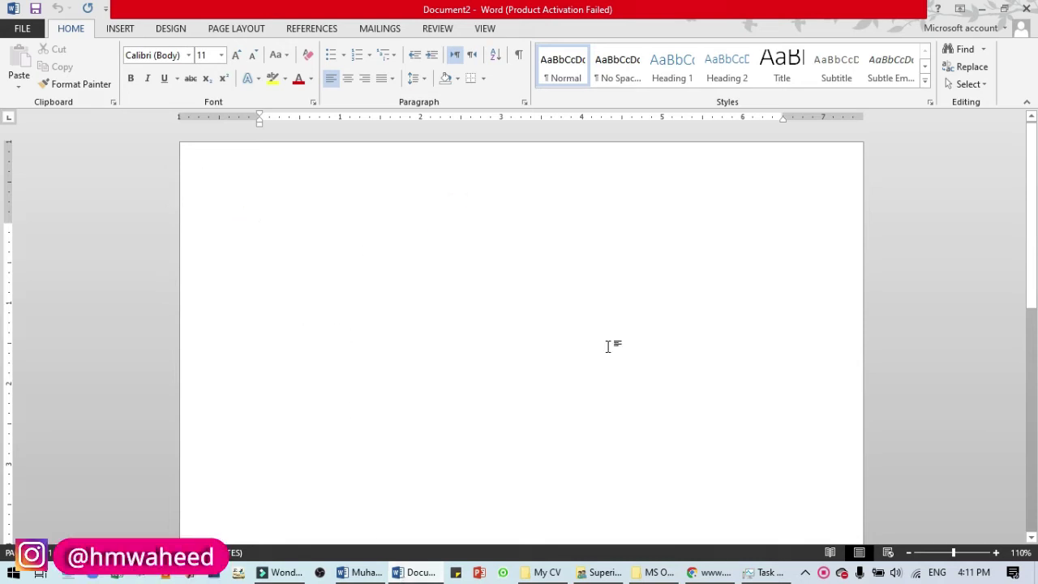
click(997, 553)
click(996, 553)
click(997, 553)
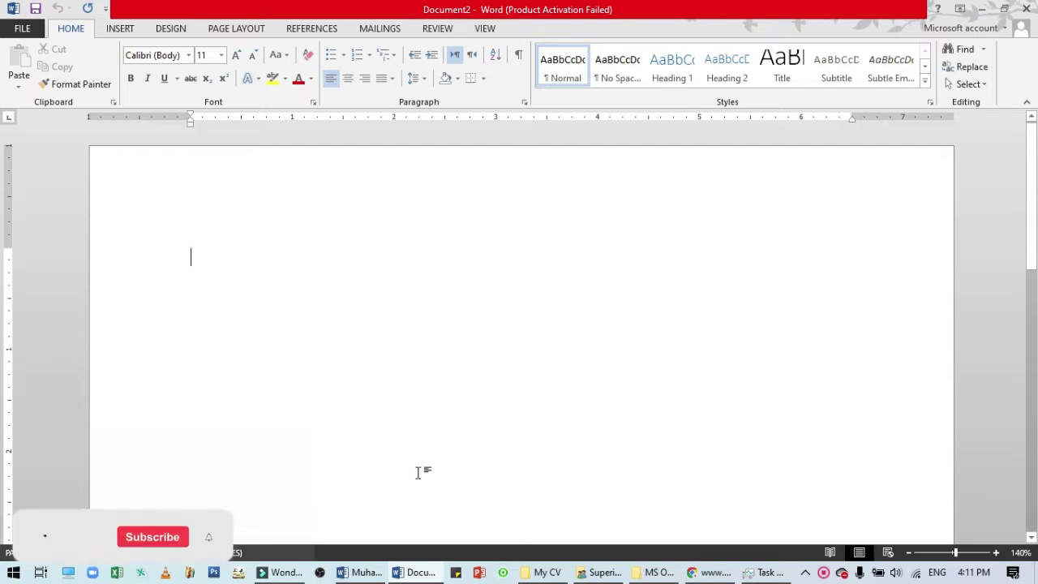
click(366, 572)
scroll(519, 340, down, 3)
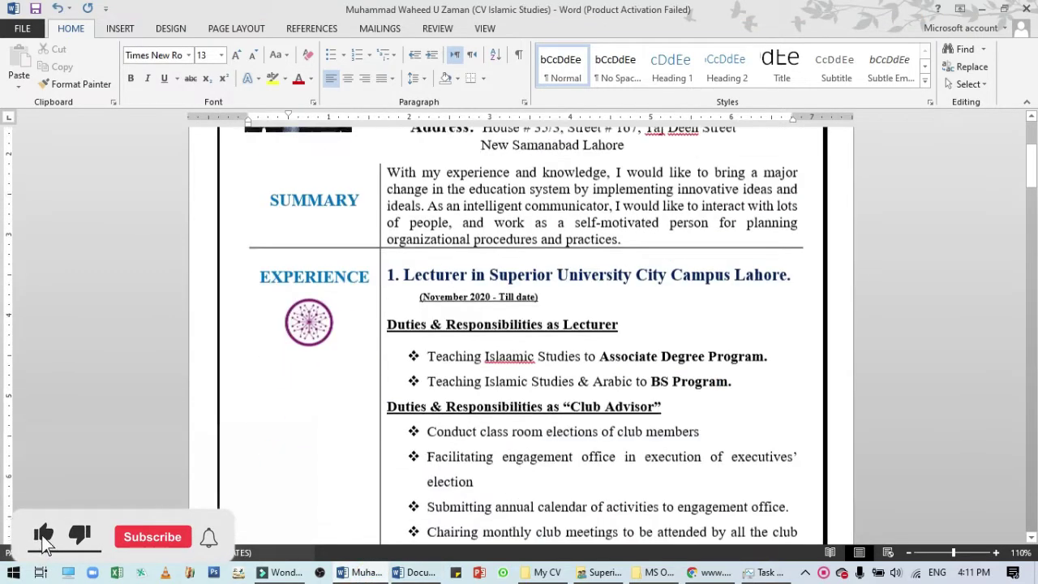
scroll(518, 341, down, 2)
scroll(519, 341, down, 3)
scroll(519, 340, down, 2)
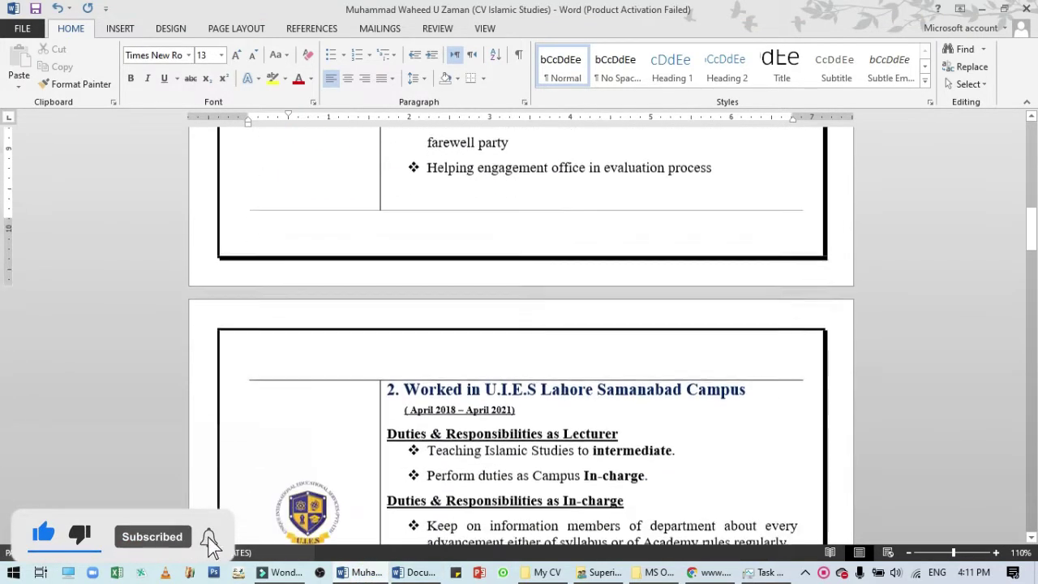
scroll(519, 340, down, 2)
scroll(519, 340, down, 2)
scroll(519, 340, down, 4)
scroll(519, 341, down, 4)
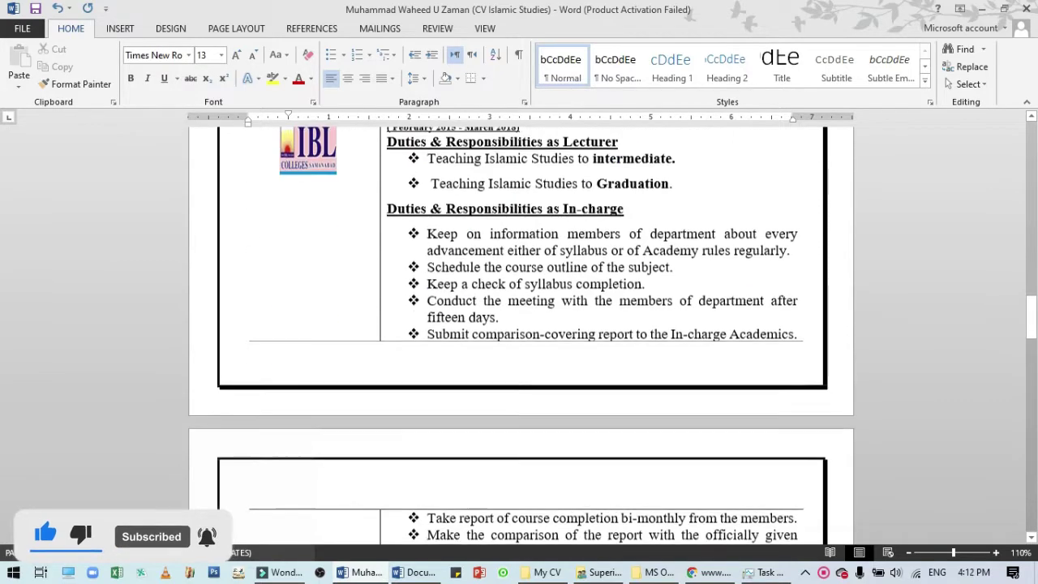
scroll(519, 341, down, 3)
scroll(519, 341, down, 2)
scroll(518, 341, down, 3)
scroll(519, 340, down, 1)
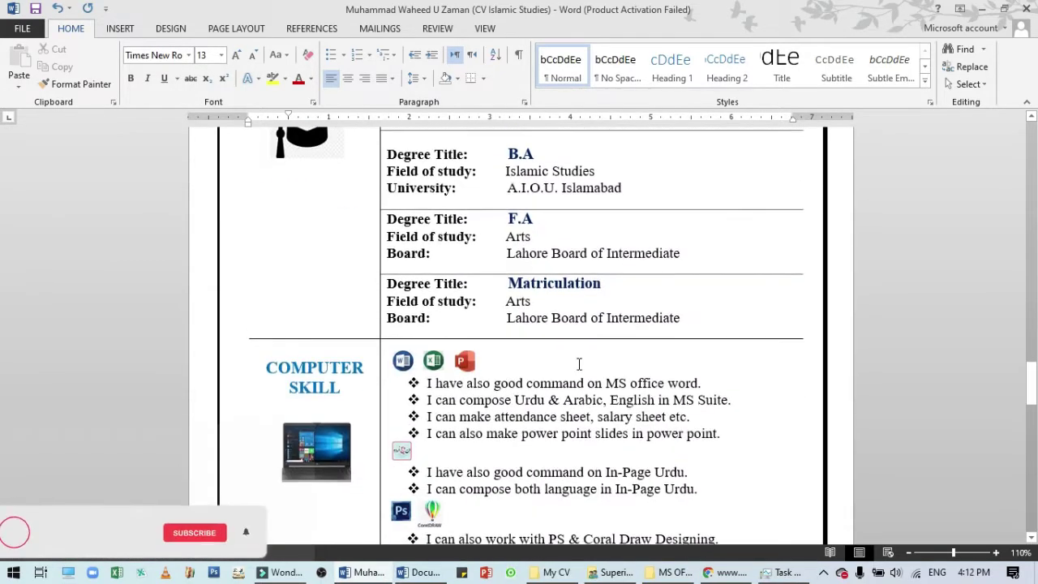
scroll(519, 340, down, 3)
scroll(519, 341, down, 3)
scroll(519, 341, down, 4)
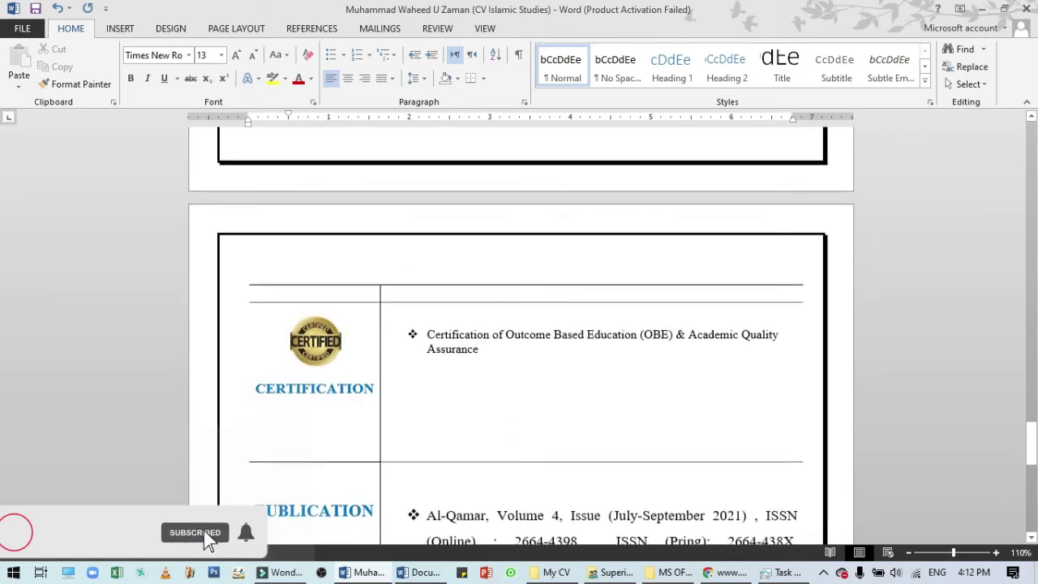
scroll(519, 341, down, 2)
scroll(519, 341, down, 2)
scroll(519, 341, down, 3)
scroll(519, 340, down, 1)
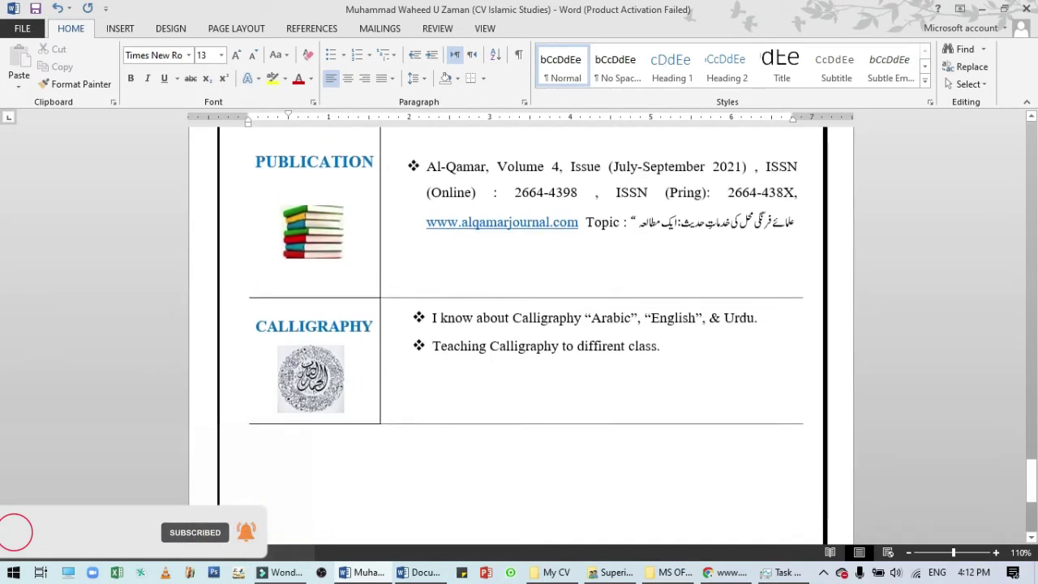
scroll(519, 340, down, 2)
scroll(519, 341, down, 3)
scroll(578, 369, up, 5)
scroll(578, 369, up, 10)
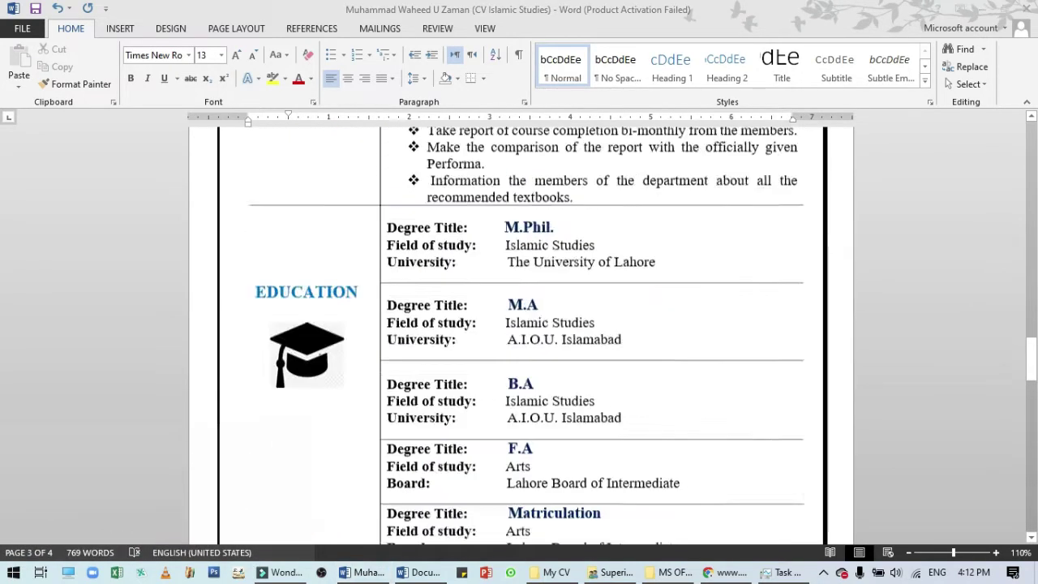
scroll(578, 369, up, 8)
scroll(578, 369, up, 10)
scroll(578, 368, up, 1)
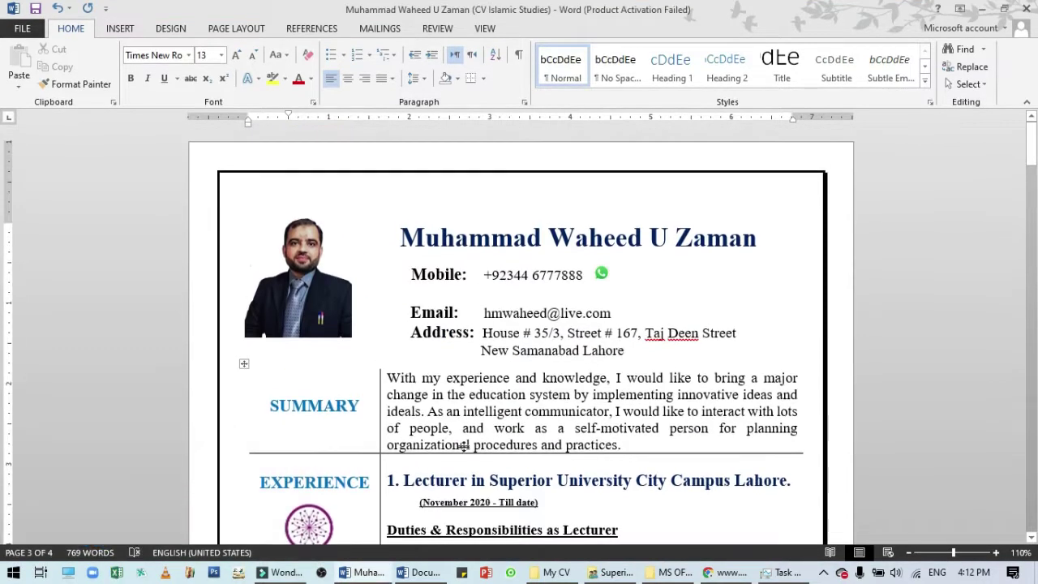
key(alt+Tab)
Step: Save the blank Document2 to the Desktop under the name 'Test CV'
click(325, 317)
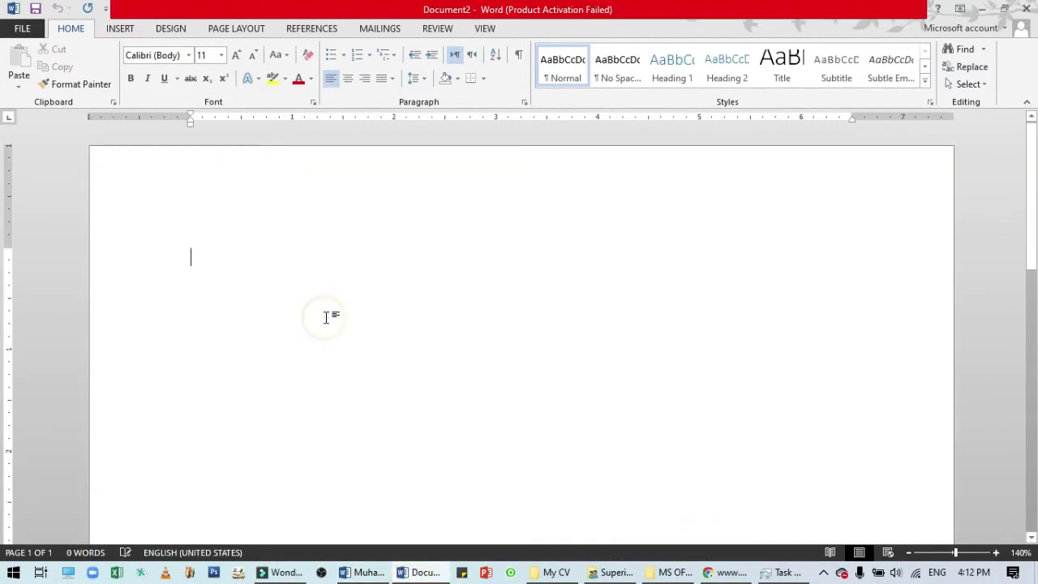
right_click(444, 255)
click(721, 243)
key(ctrl+s)
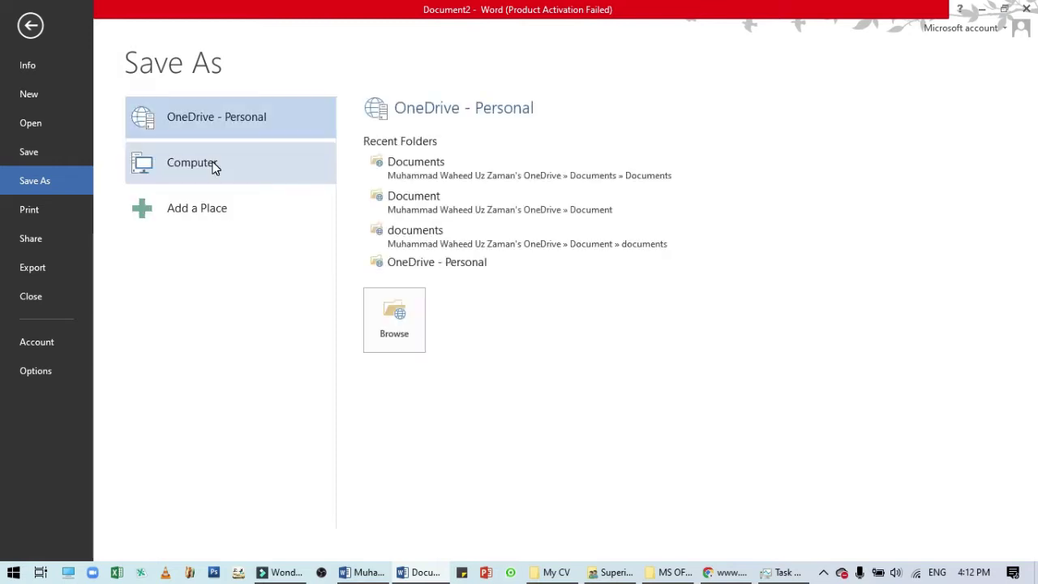
click(245, 164)
click(457, 316)
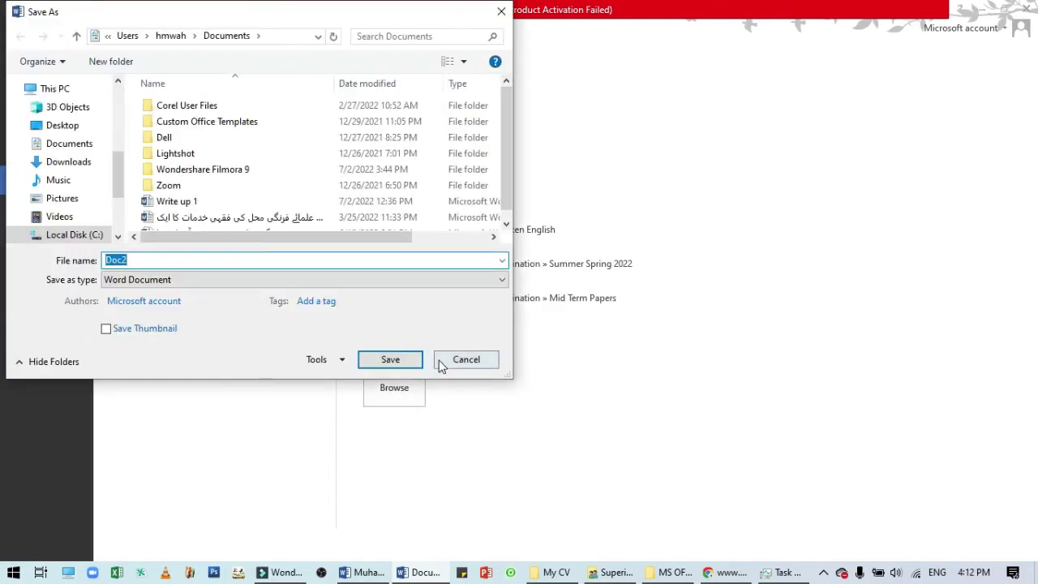
click(456, 365)
click(411, 315)
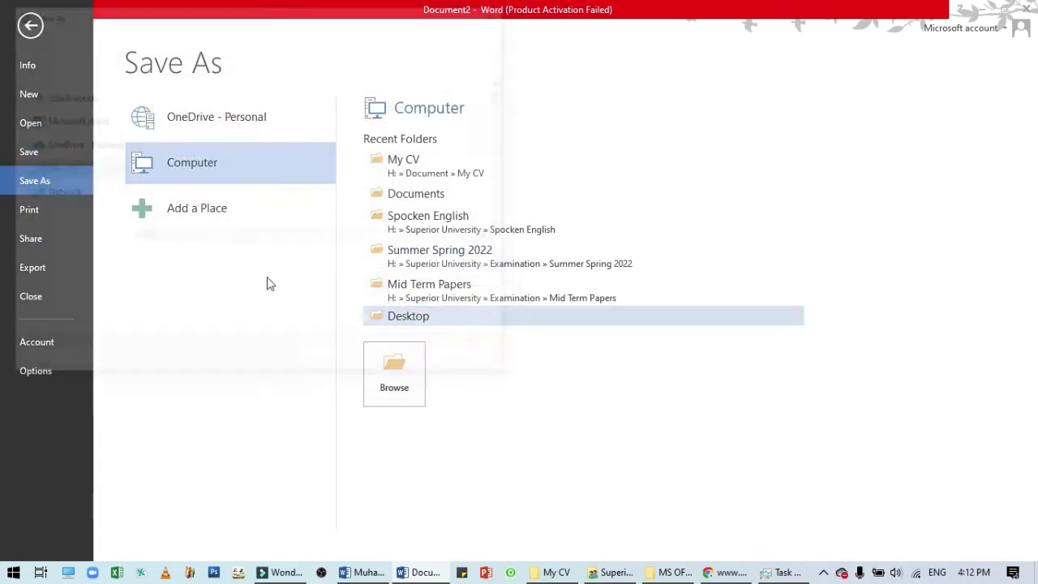
text(Te)
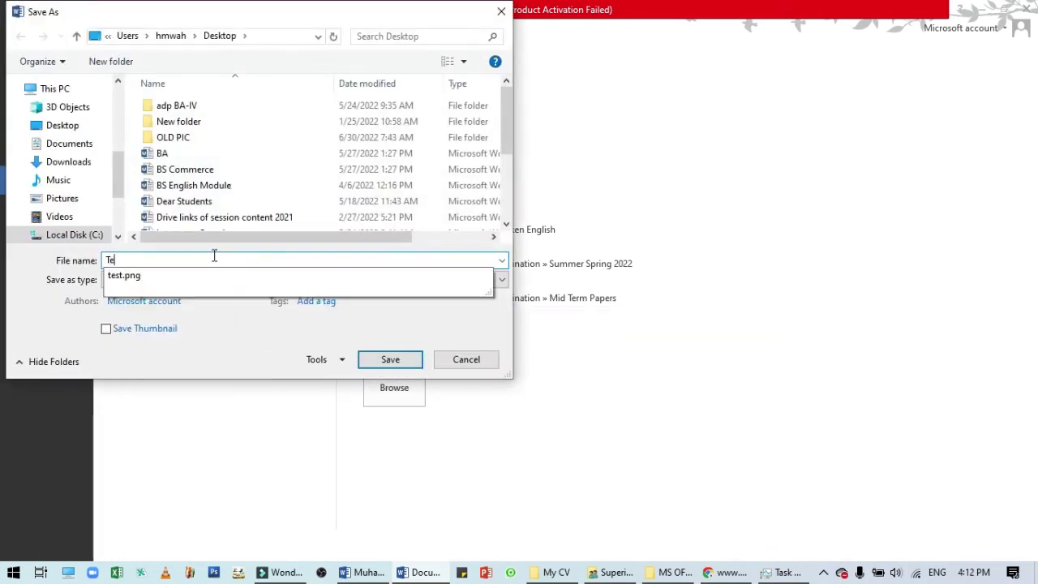
text(st CV)
key(Return)
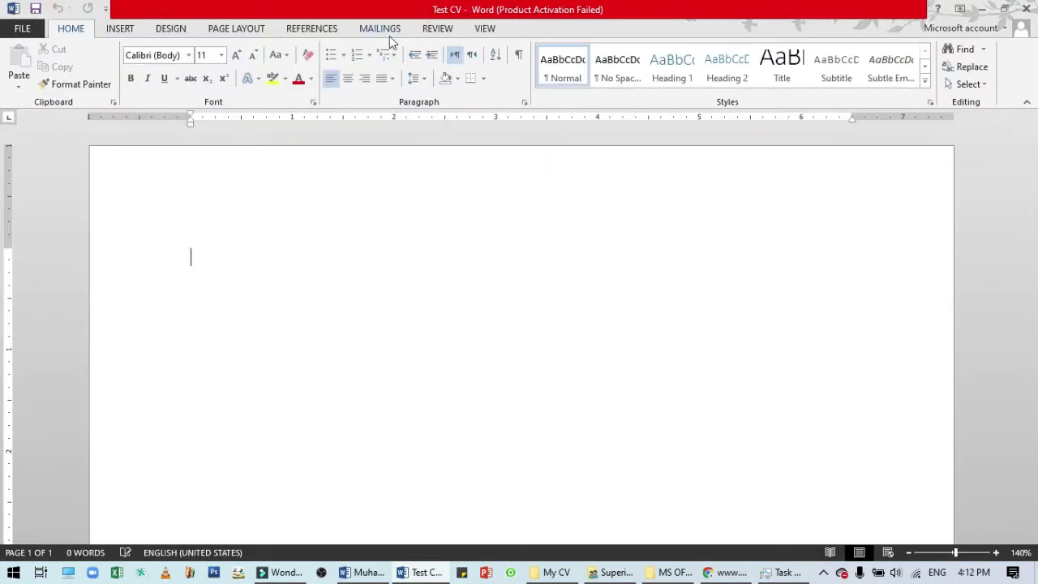
Step: Apply a plain single-line Box page border from the Design tab
click(171, 31)
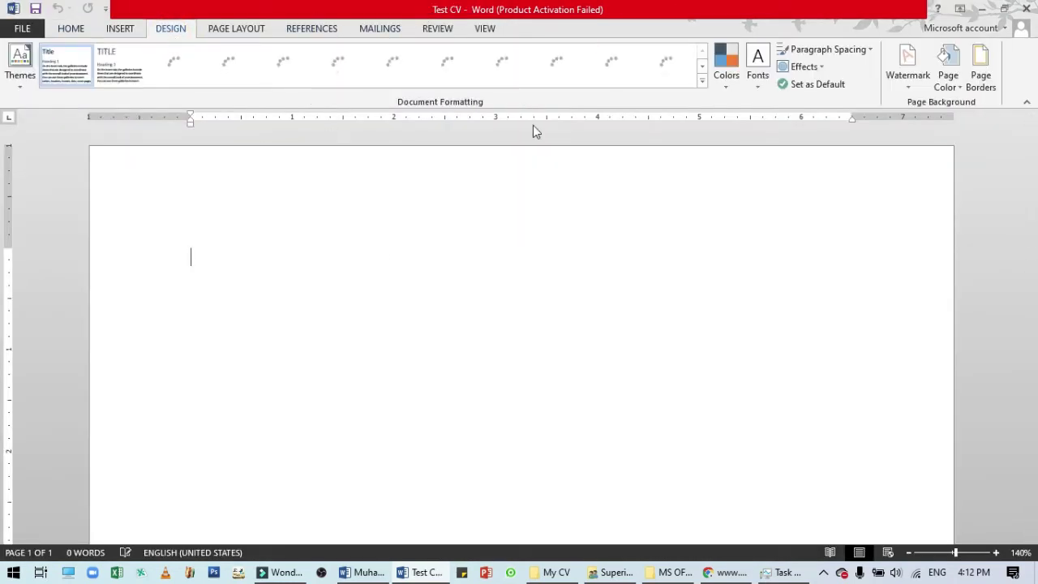
click(979, 86)
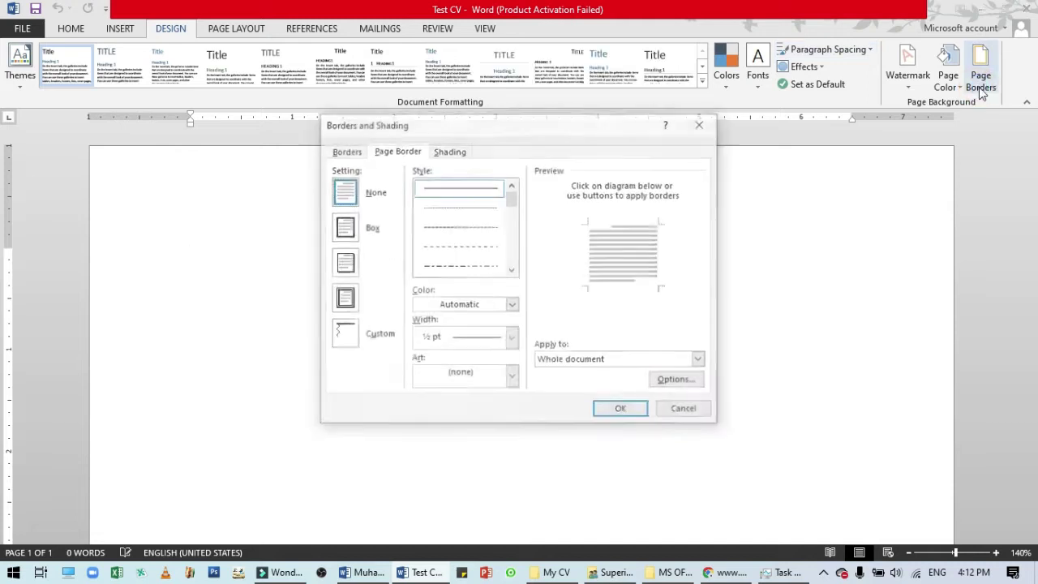
click(343, 228)
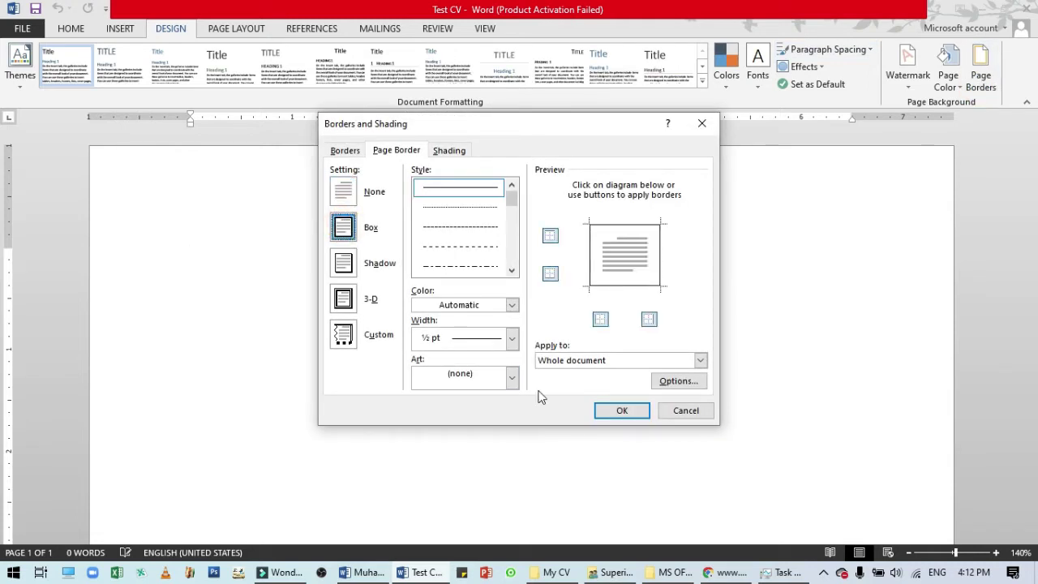
click(618, 410)
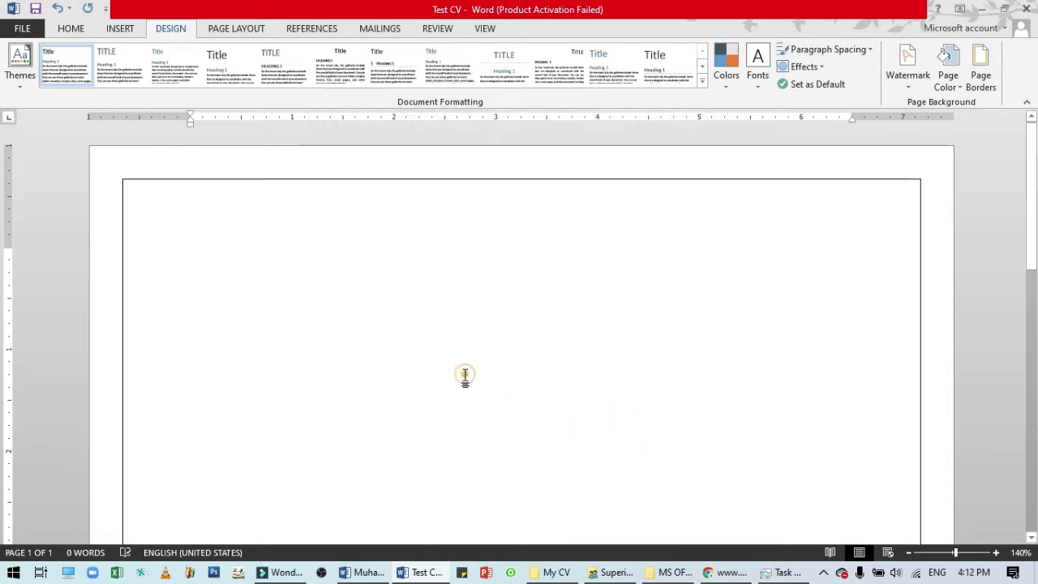
Step: Type the start of the name at the top of the page, then delete it
click(464, 374)
text(Muhamma)
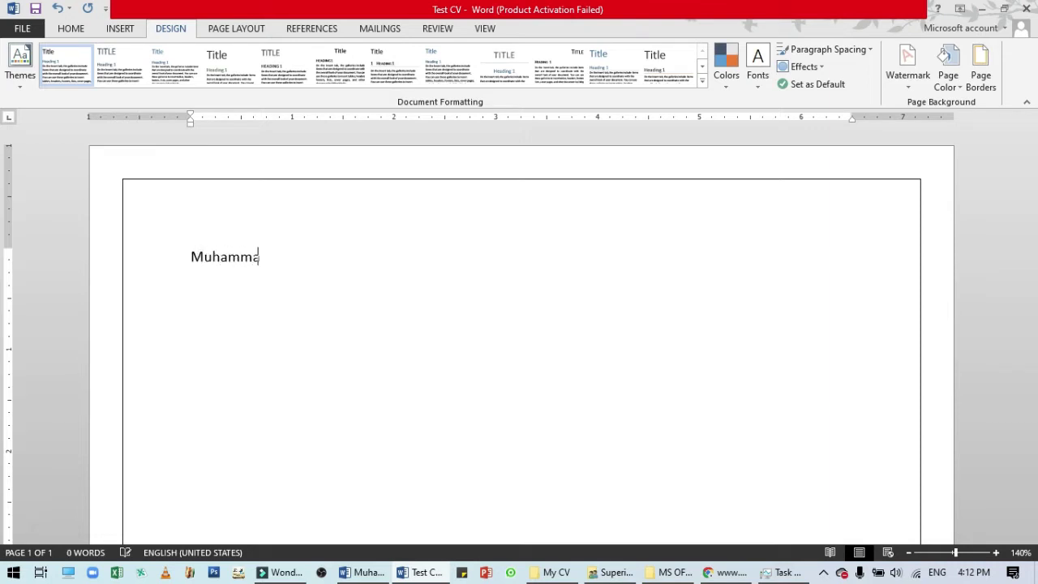
text(d)
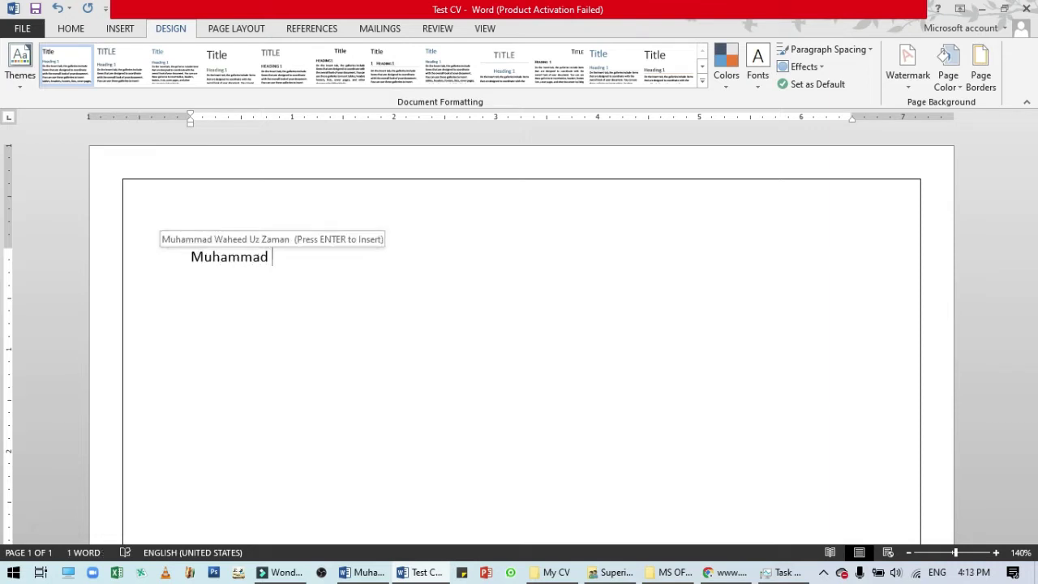
key(BackSpace)
key(ctrl+BackSpace)
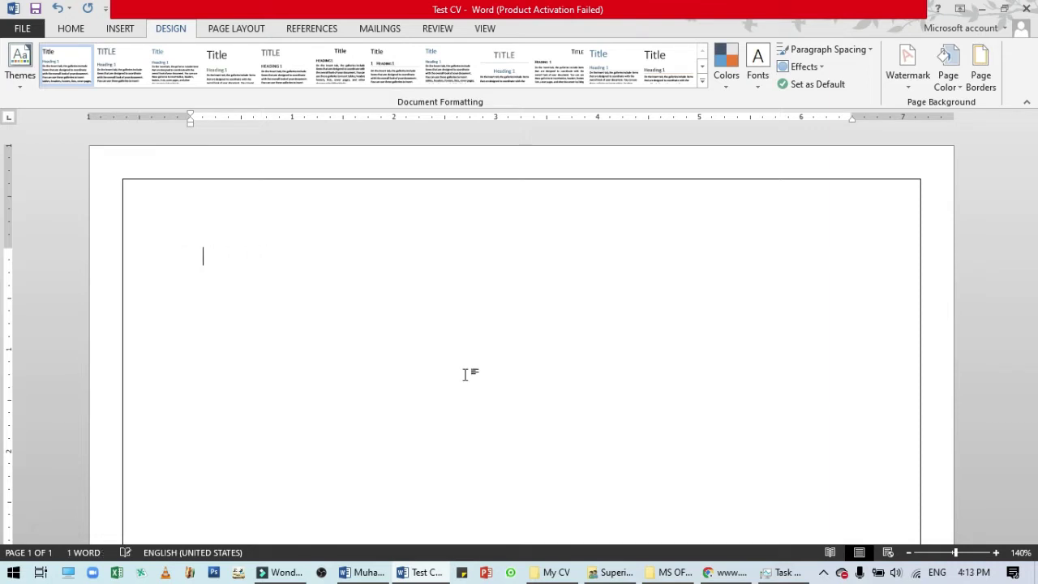
Step: Start inserting a picture from file, searching the Desktop and local drives for the photo
click(71, 31)
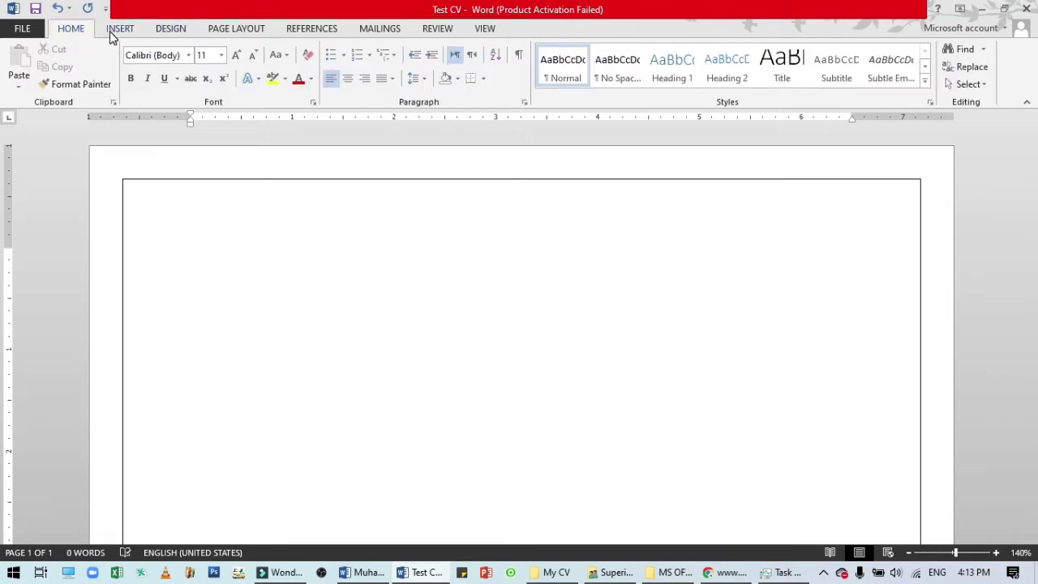
click(120, 30)
click(146, 75)
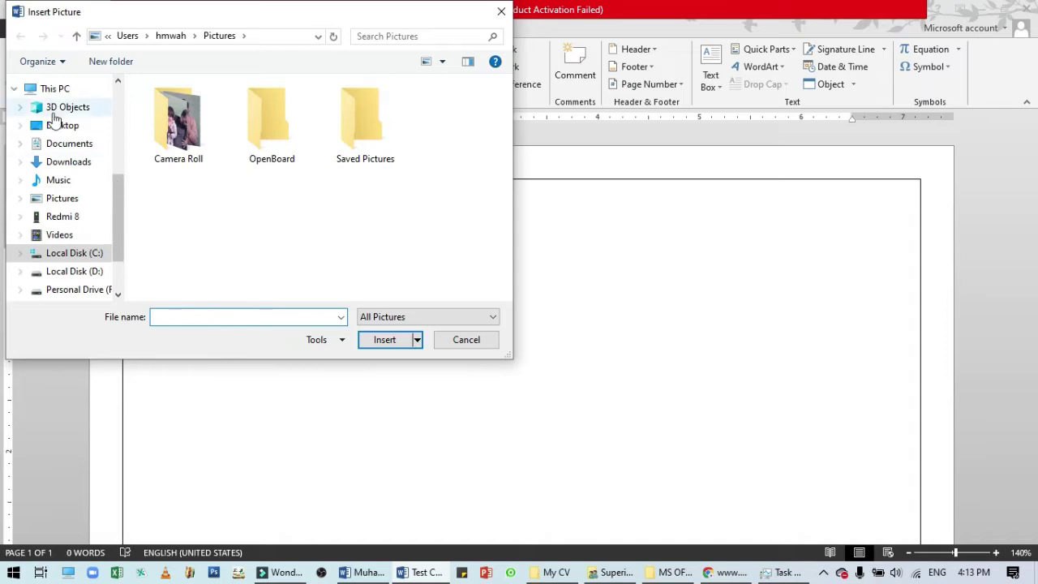
click(56, 125)
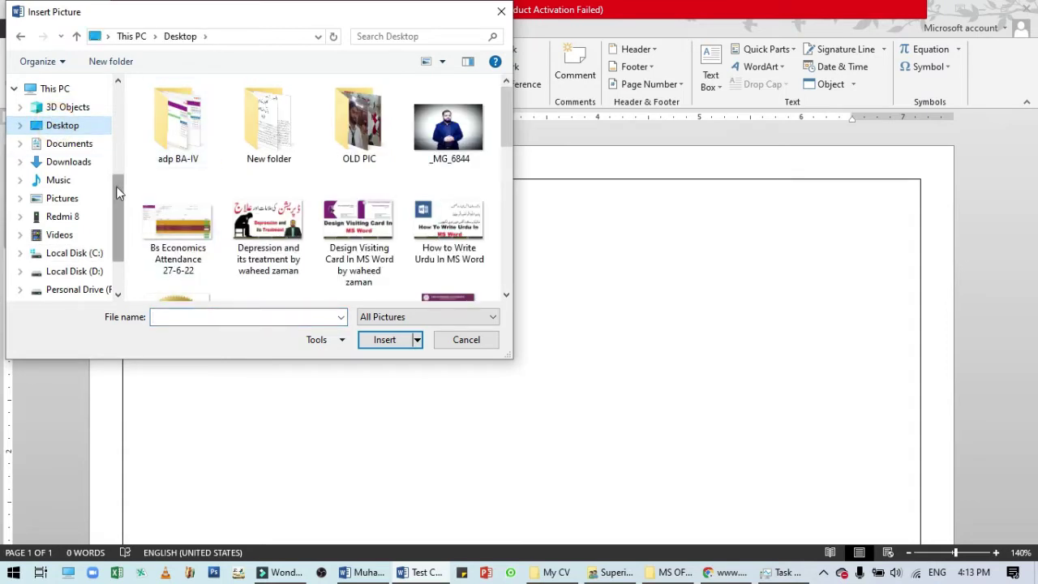
drag(116, 191, 113, 219)
click(85, 229)
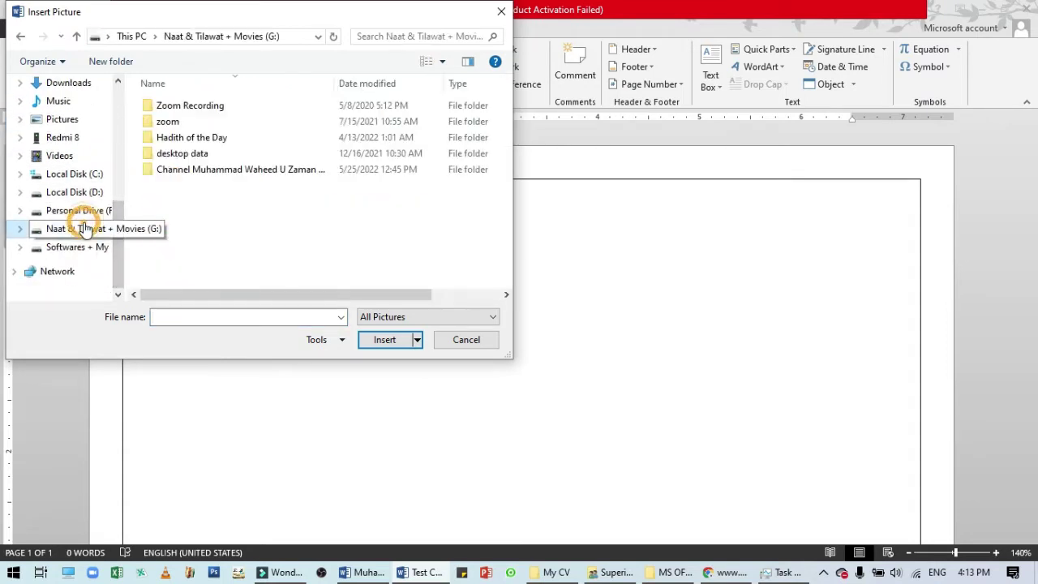
click(90, 212)
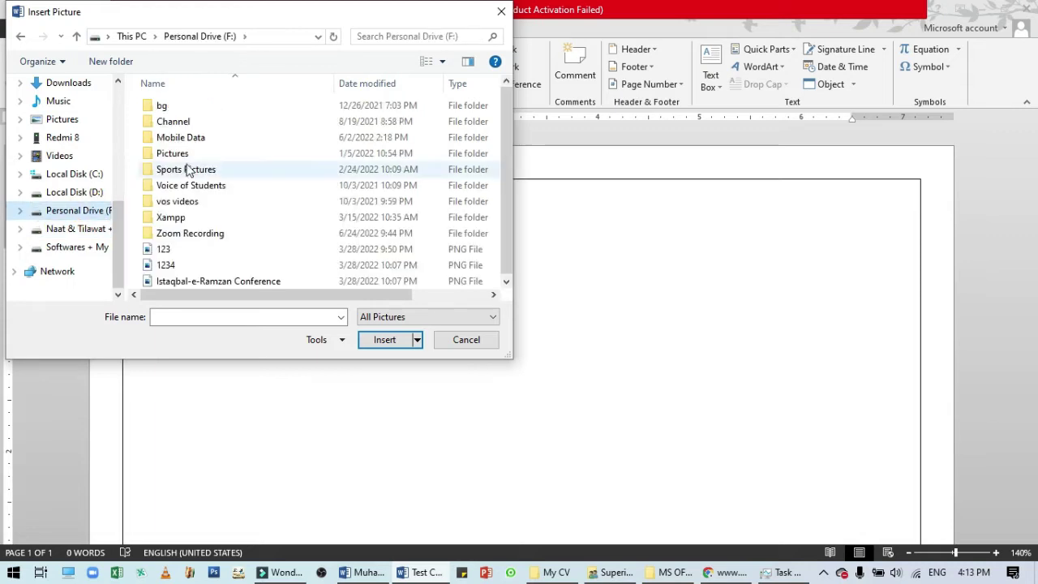
click(203, 138)
Step: Navigate into the Channel > Youtube Thumbnail pics folder
key(Up)
key(Up)
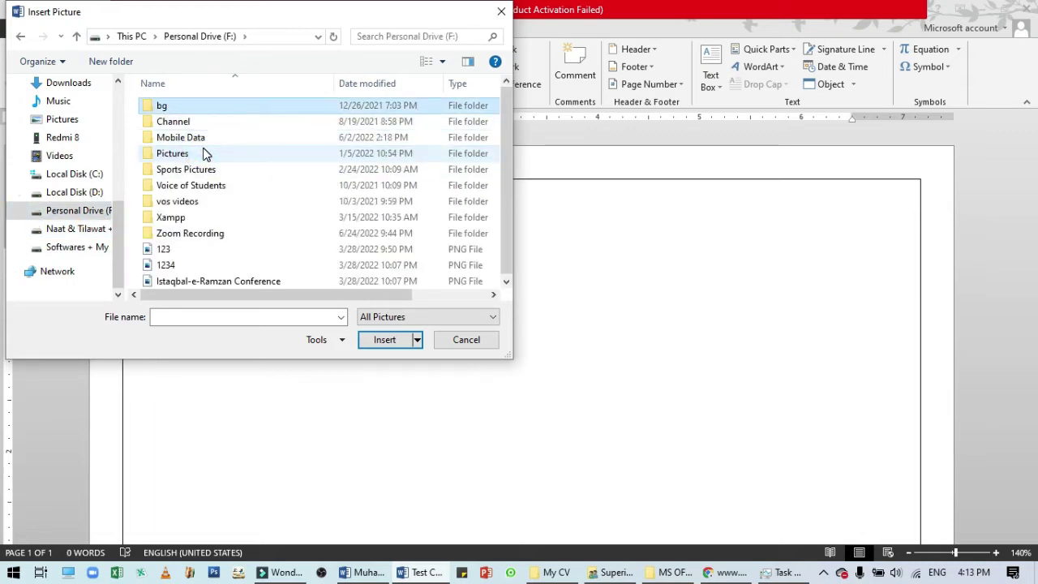
key(Down)
key(Down)
key(Down)
key(Down)
key(Down)
double_click(205, 154)
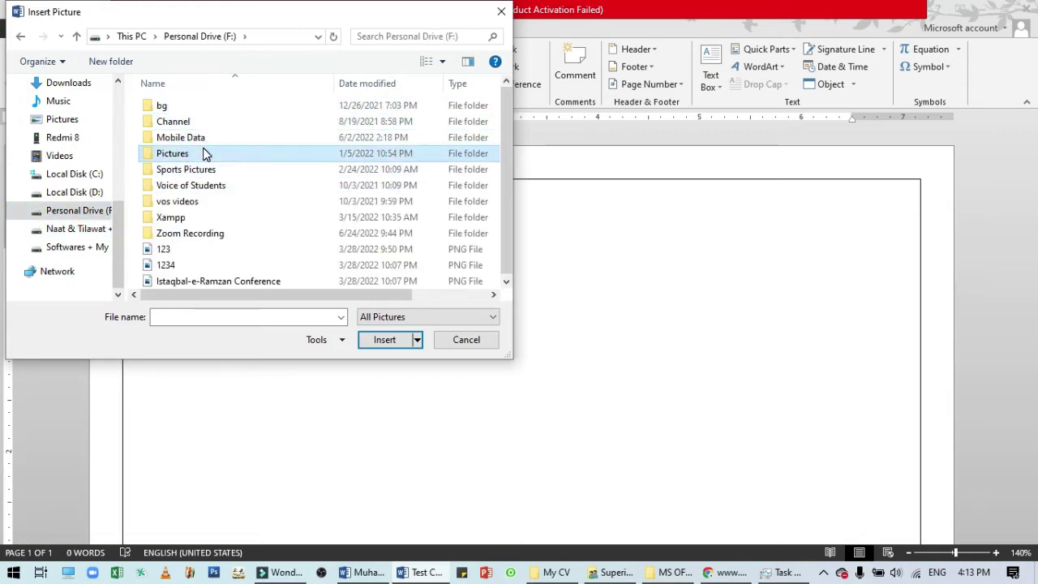
key(BackSpace)
key(Down)
key(Down)
key(Down)
key(Down)
double_click(224, 123)
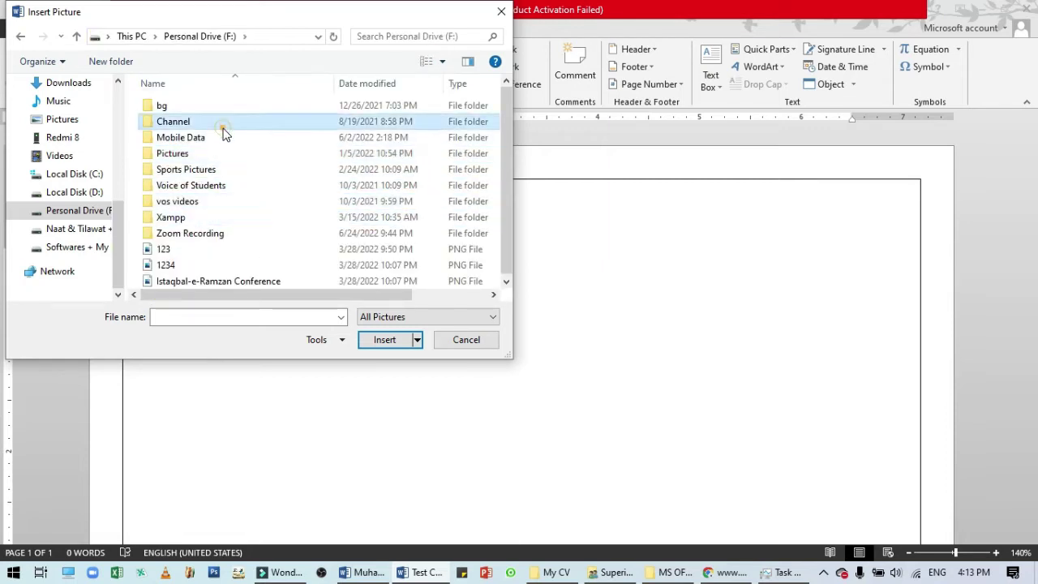
click(276, 235)
scroll(276, 235, down, 1)
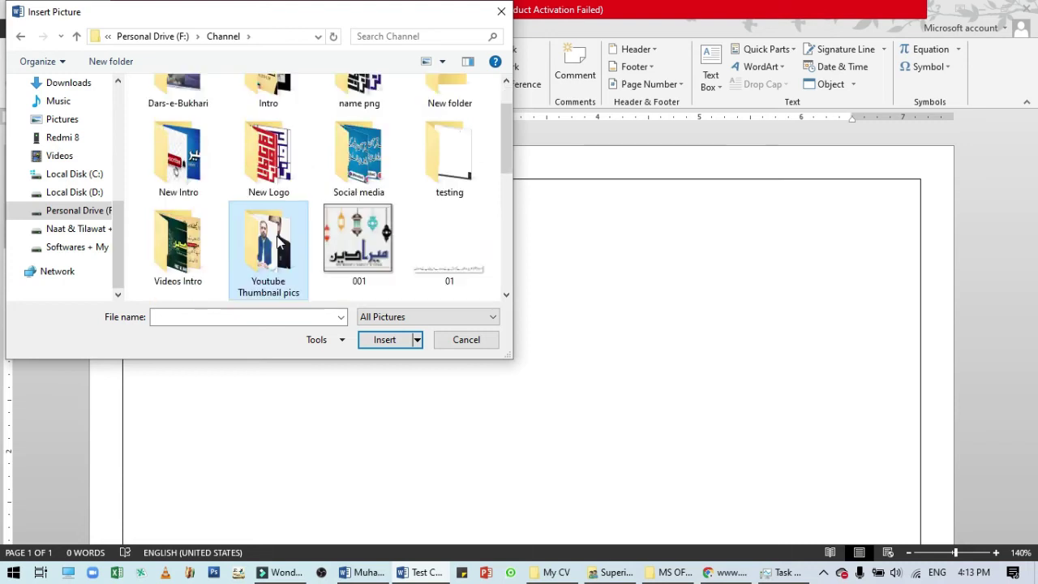
double_click(267, 231)
Step: Insert the suit portrait photo, Screenshot_2, onto the page
key(Right)
key(Right)
key(Right)
key(Right)
key(Right)
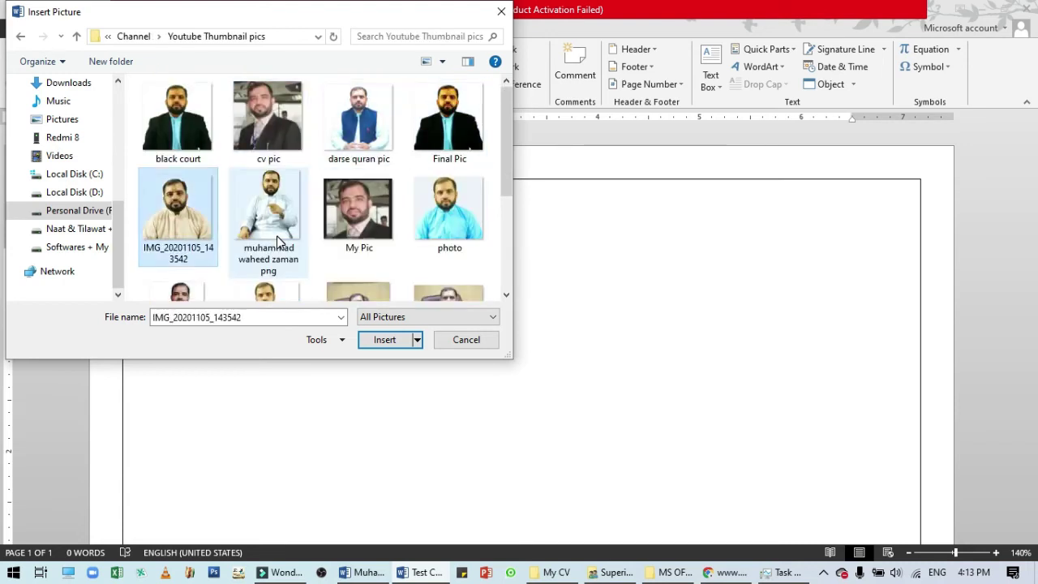
key(Right)
key(Right)
key(Right)
key(End)
key(Left)
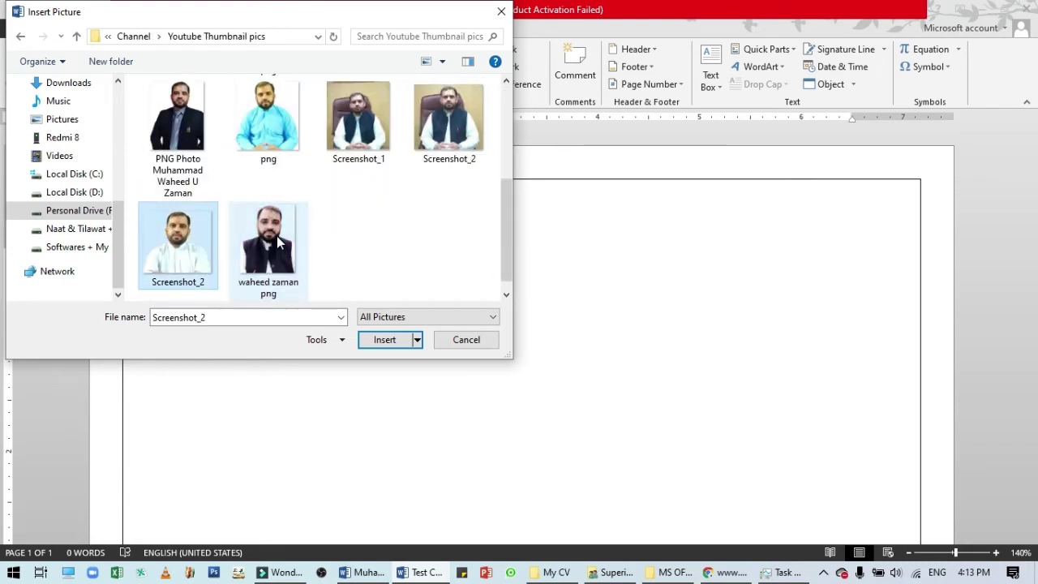
key(Home)
key(Return)
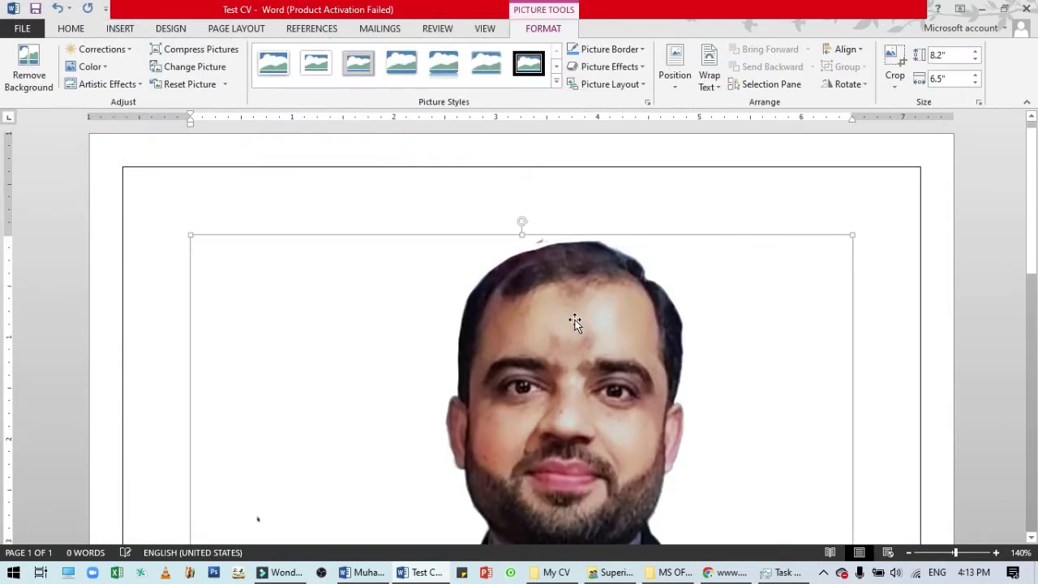
Step: Set the photo's wrapping to Behind Text and begin shrinking it
click(872, 245)
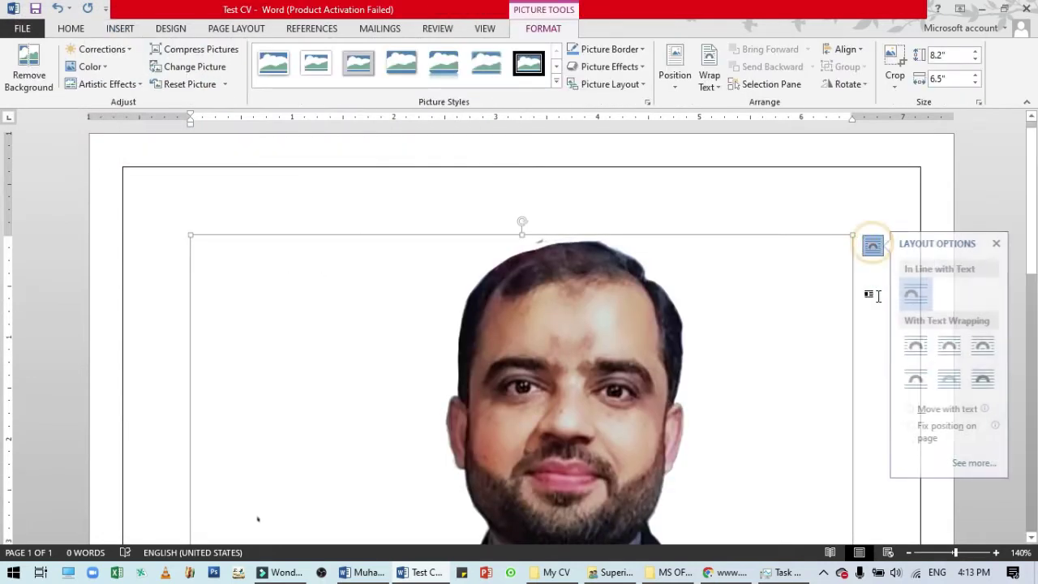
click(954, 377)
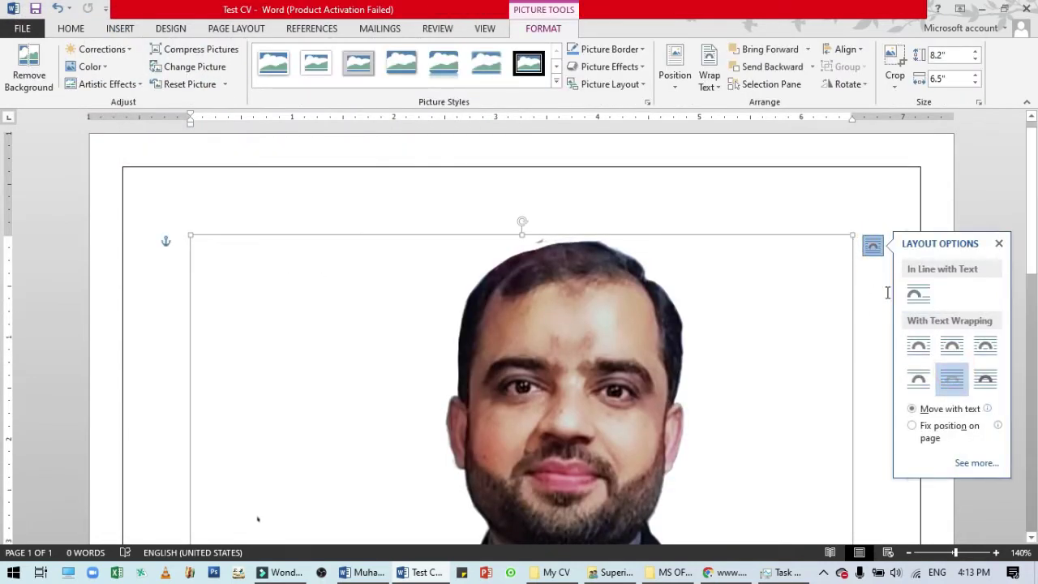
click(852, 239)
drag(854, 236, 722, 332)
drag(540, 411, 390, 278)
drag(509, 434, 534, 311)
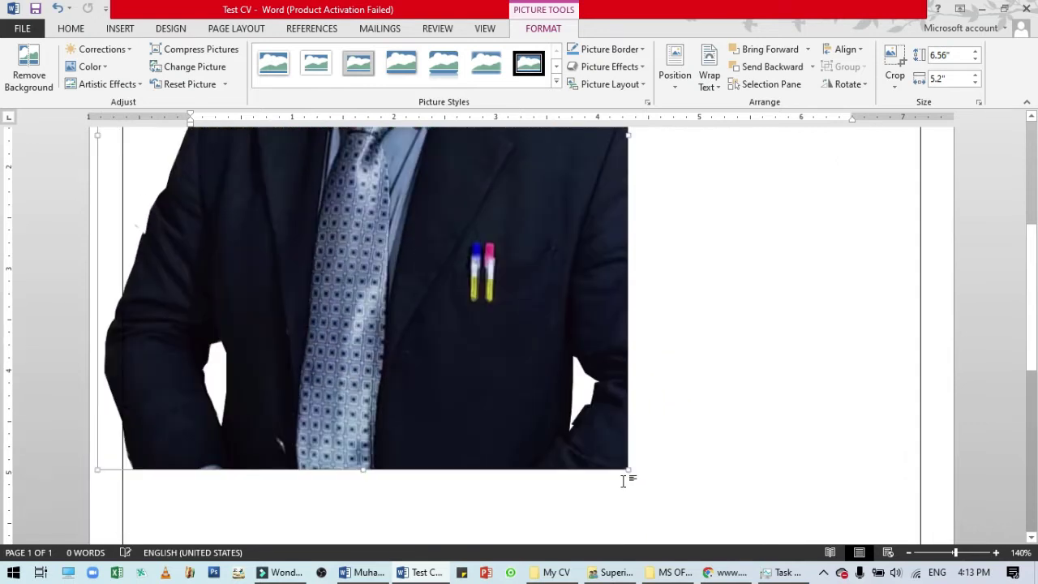
Step: Shrink the photo to 0.96" by 0.76" at the top-left inside the border
drag(629, 469, 371, 167)
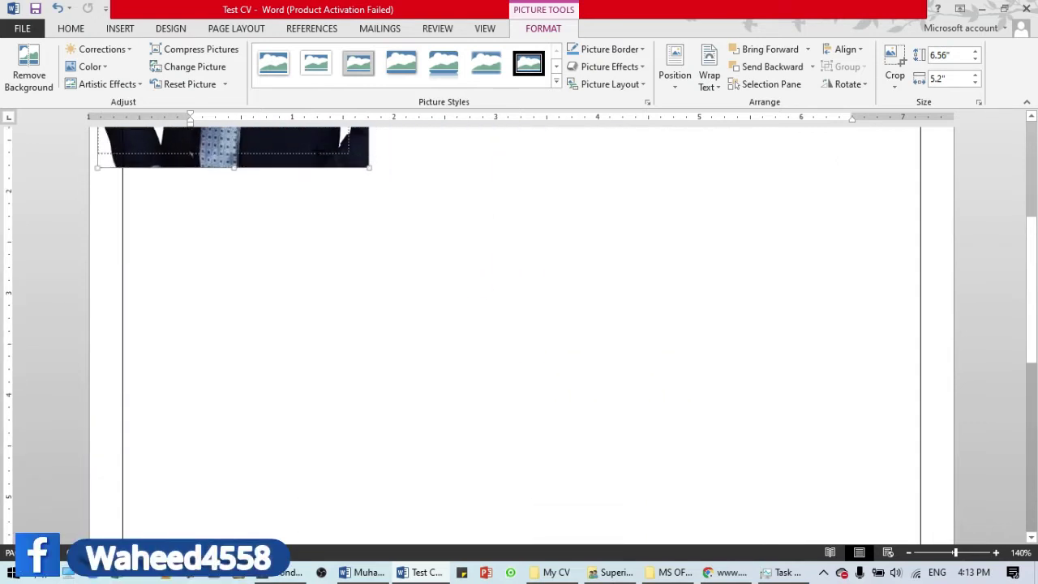
scroll(345, 275, up, 5)
drag(316, 276, 375, 345)
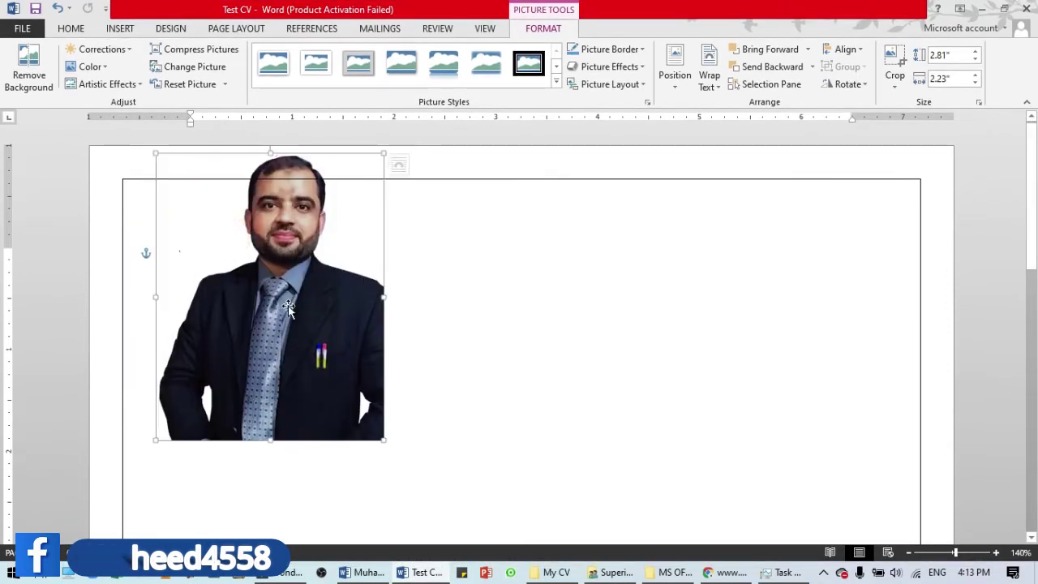
mouse_move(383, 153)
mouse_down()
mouse_move(255, 278)
mouse_move(274, 289)
mouse_up()
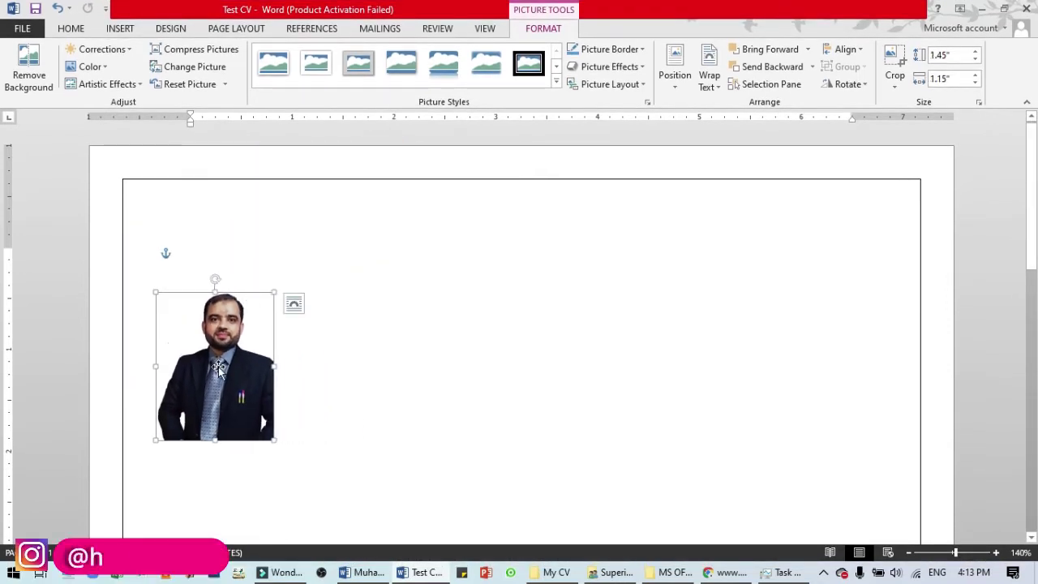
drag(216, 364, 825, 276)
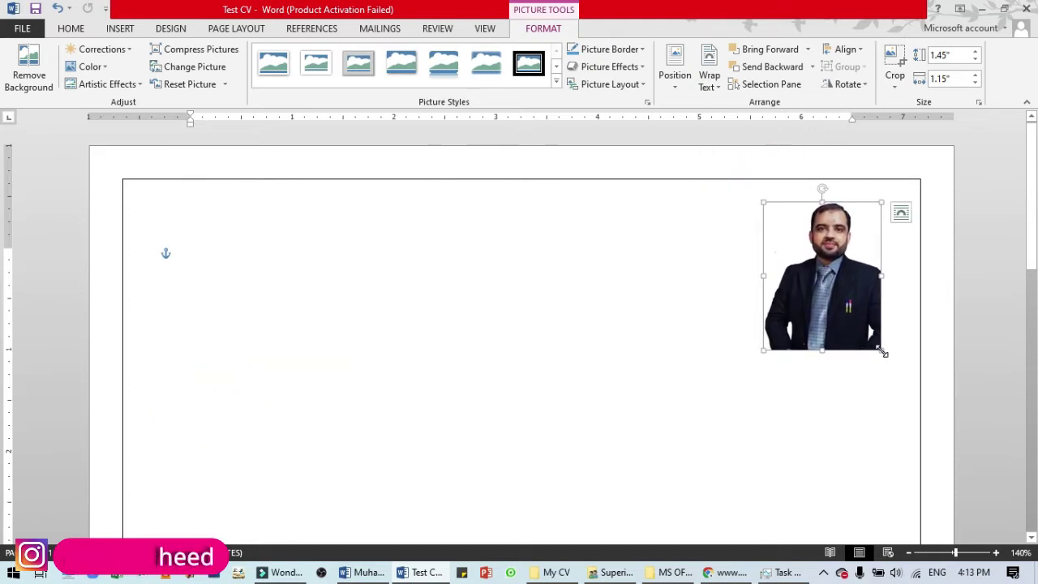
mouse_move(880, 348)
mouse_down()
mouse_move(831, 304)
mouse_move(177, 267)
mouse_move(198, 283)
mouse_up()
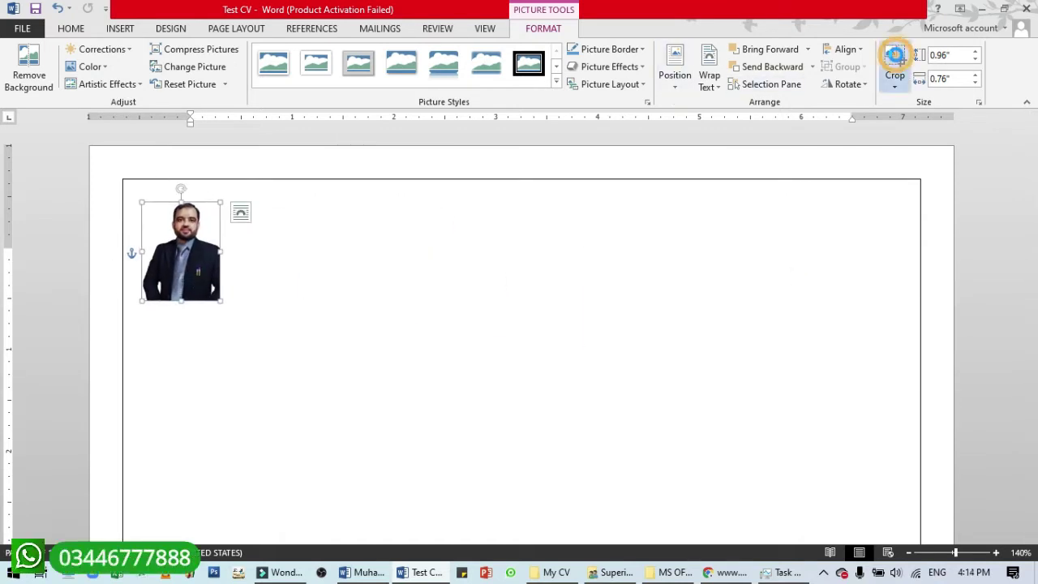
Step: Crop the photo to head and shoulders and resize it to 0.96" by 1.13"
click(896, 64)
mouse_move(178, 302)
mouse_down()
mouse_move(180, 258)
mouse_move(151, 234)
mouse_up()
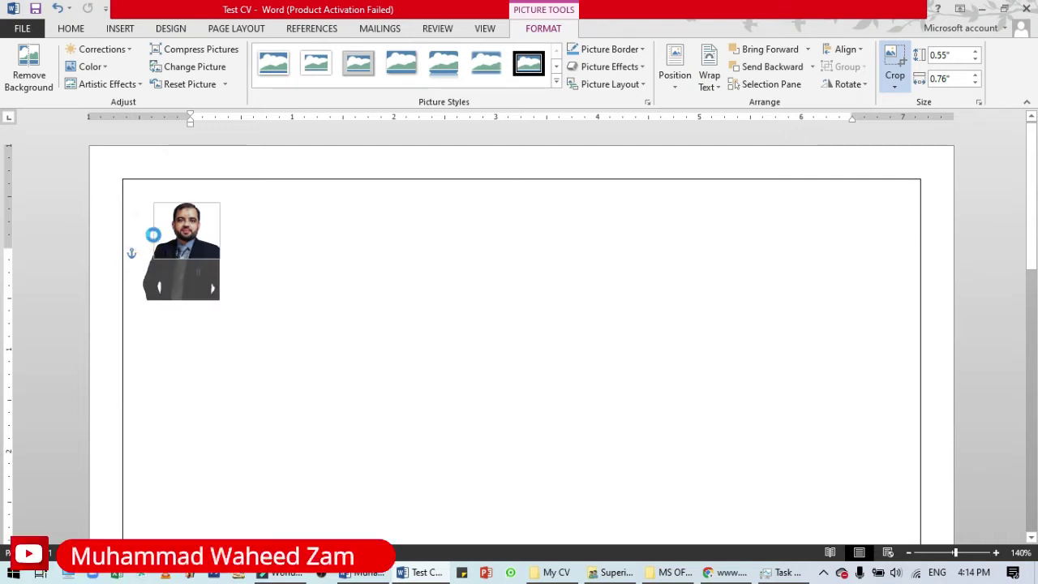
click(152, 234)
click(211, 275)
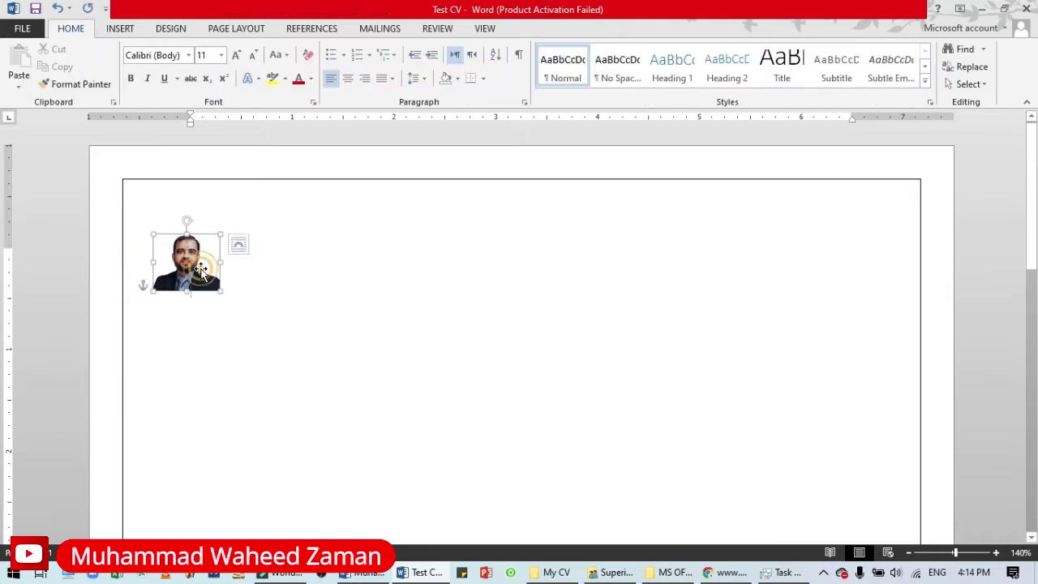
mouse_move(220, 290)
mouse_down()
mouse_move(270, 331)
mouse_move(219, 283)
mouse_up()
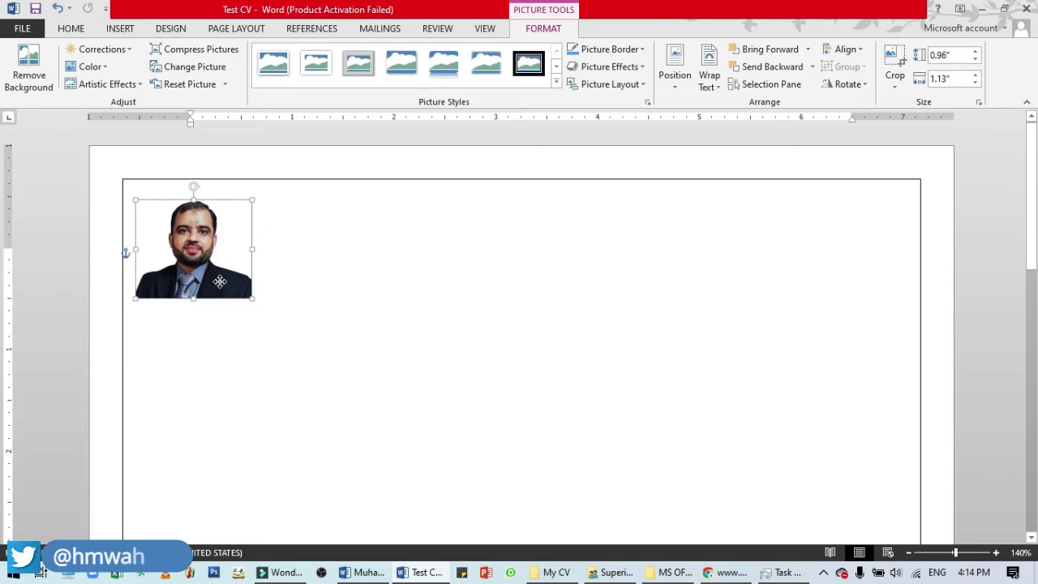
click(301, 275)
text(Muh)
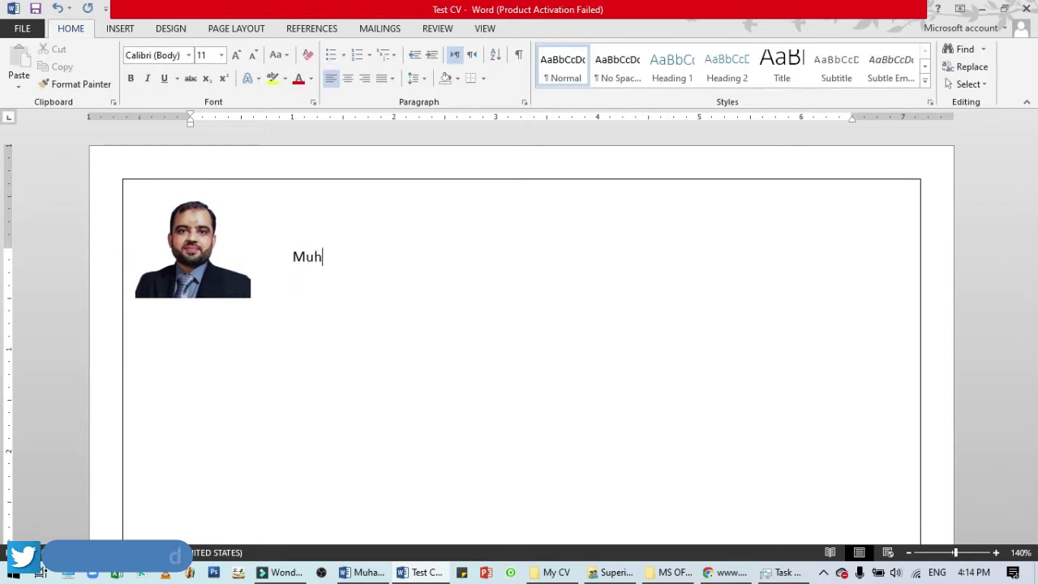
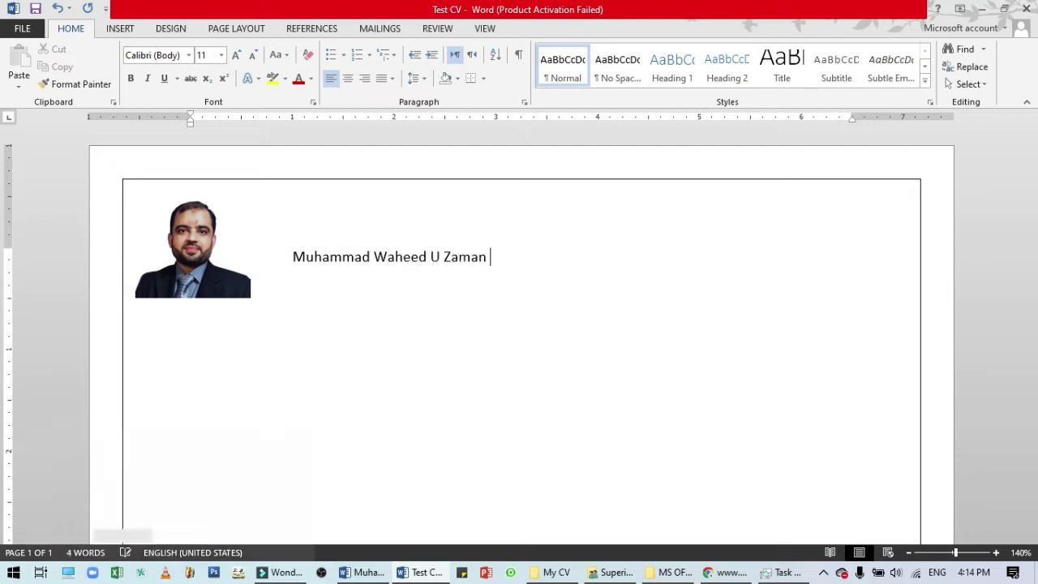
Step: Type the full name beside the photo and set it in blue-grey Times New Roman
key(ctrl+a)
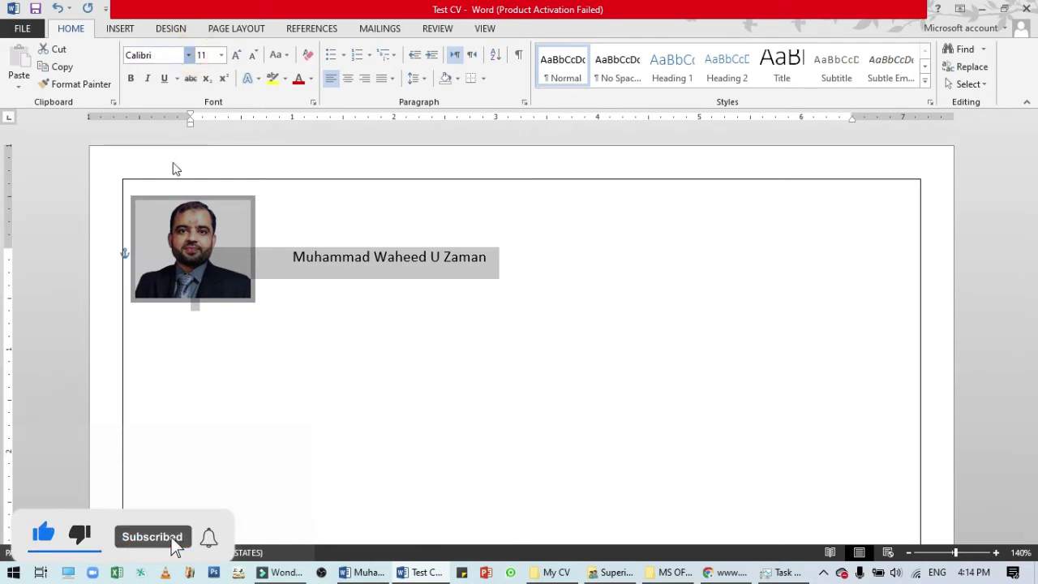
click(189, 56)
click(197, 130)
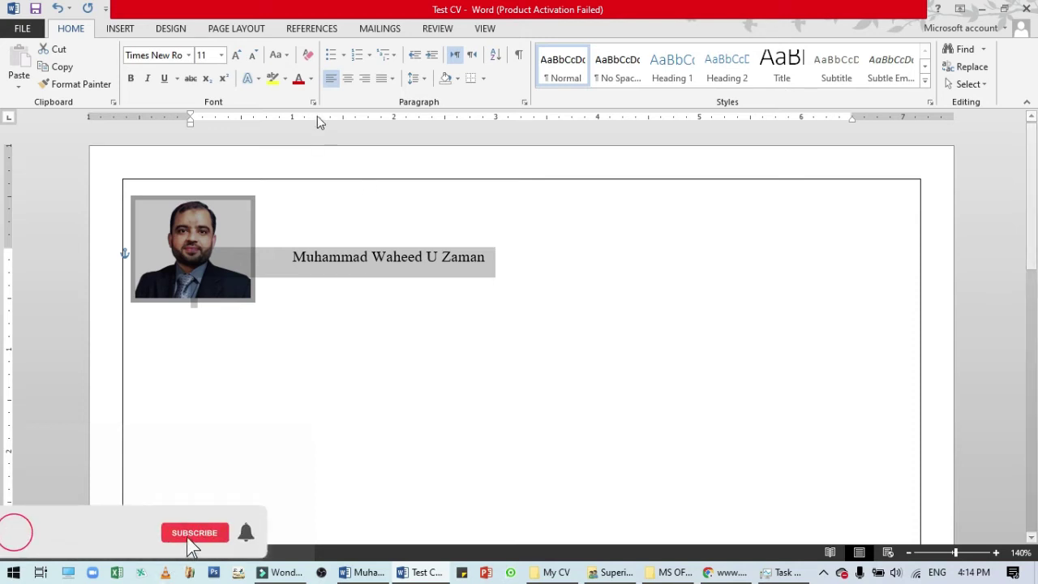
click(311, 78)
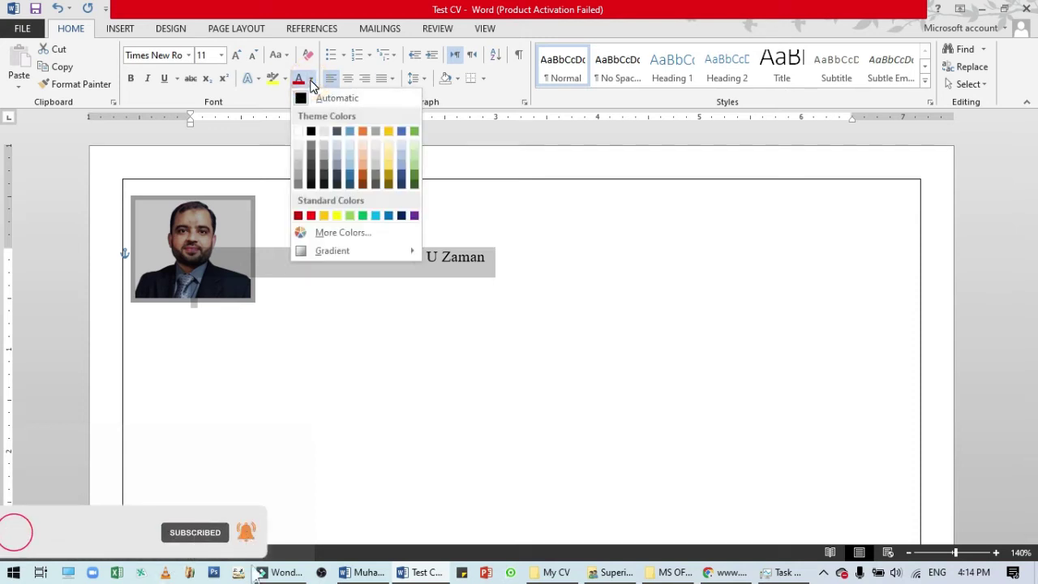
click(349, 181)
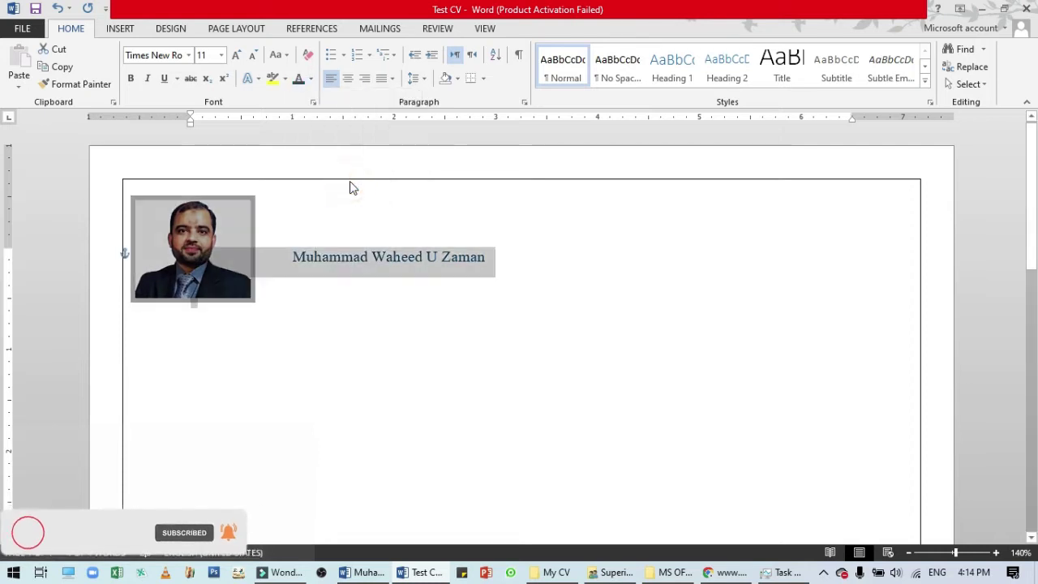
Step: Make the name 24 pt bold and nudge the photo slightly up and right
key(ctrl+bracketright)
key(ctrl+bracketright)
key(ctrl+bracketright)
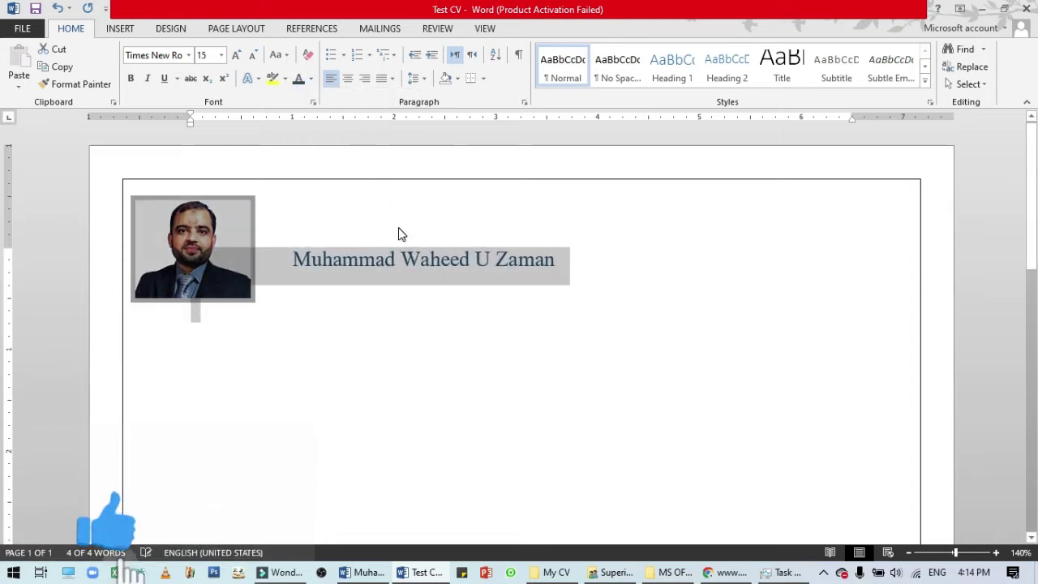
key(ctrl+bracketright)
key(ctrl+bracketright)
key(ctrl+bracketright)
key(ctrl+bracketright)
key(ctrl+bracketright)
key(ctrl+bracketright)
key(ctrl+bracketright)
key(ctrl+bracketright)
key(ctrl+bracketright)
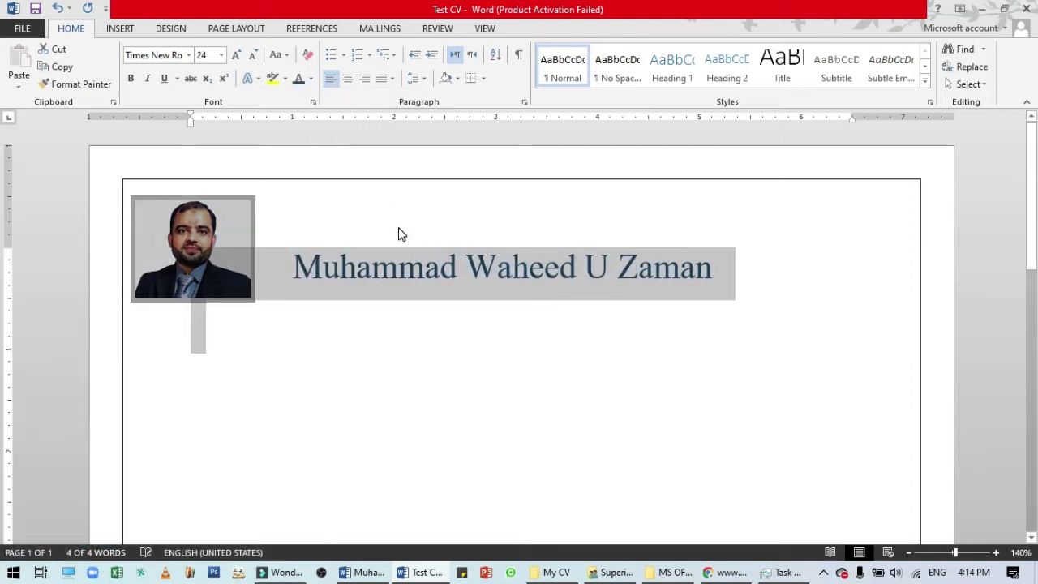
key(ctrl+b)
click(398, 235)
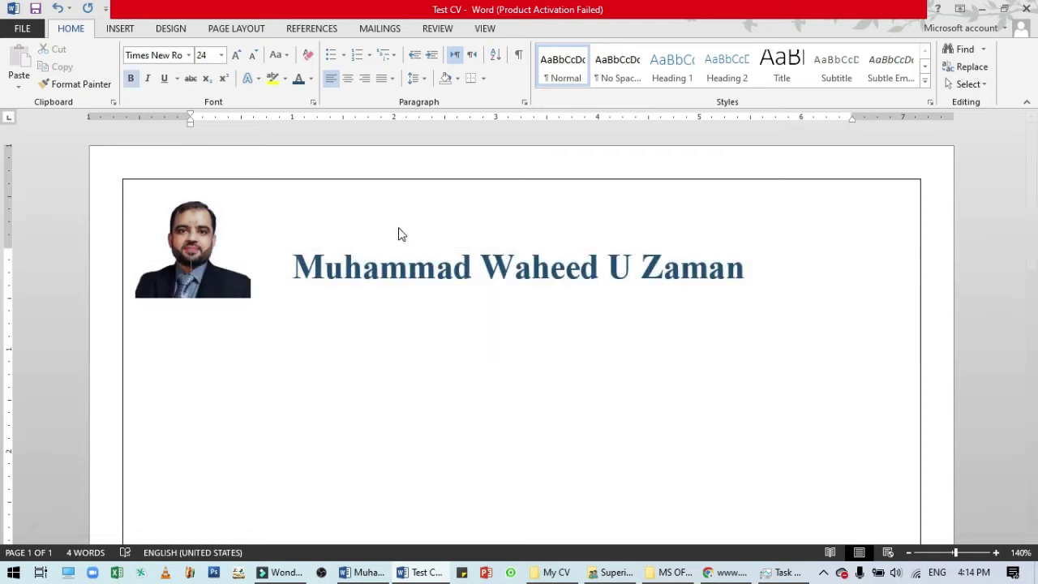
key(Right)
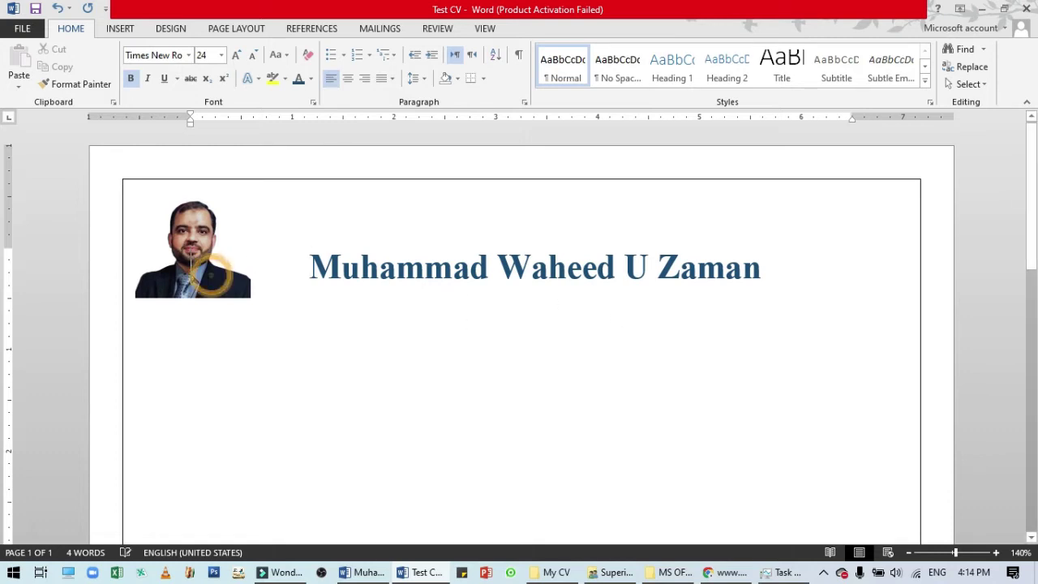
drag(162, 289, 180, 280)
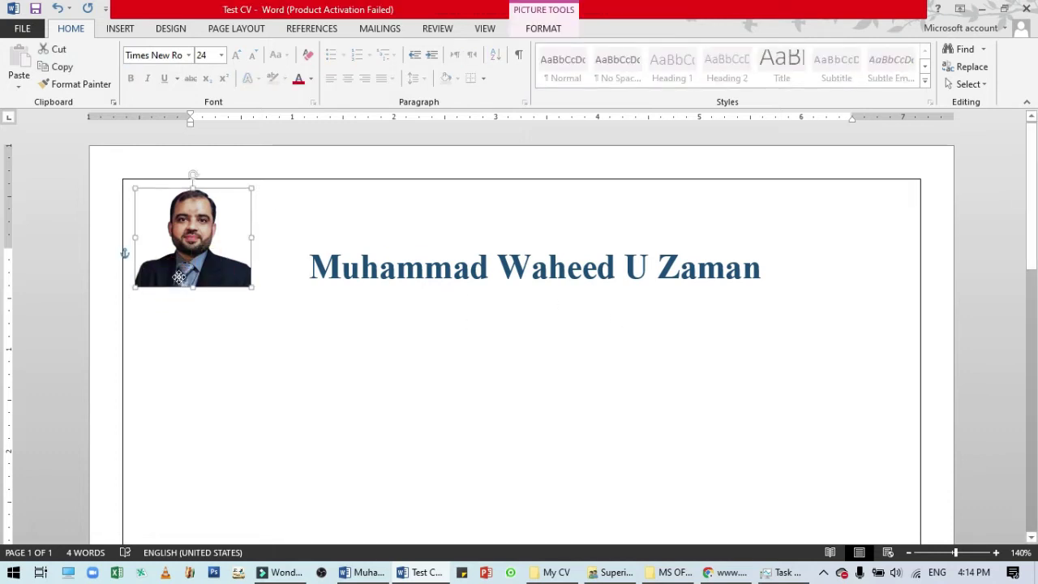
Step: Glance at the reference CV, then indent the empty line below the name with a tab
click(447, 354)
key(alt+Tab)
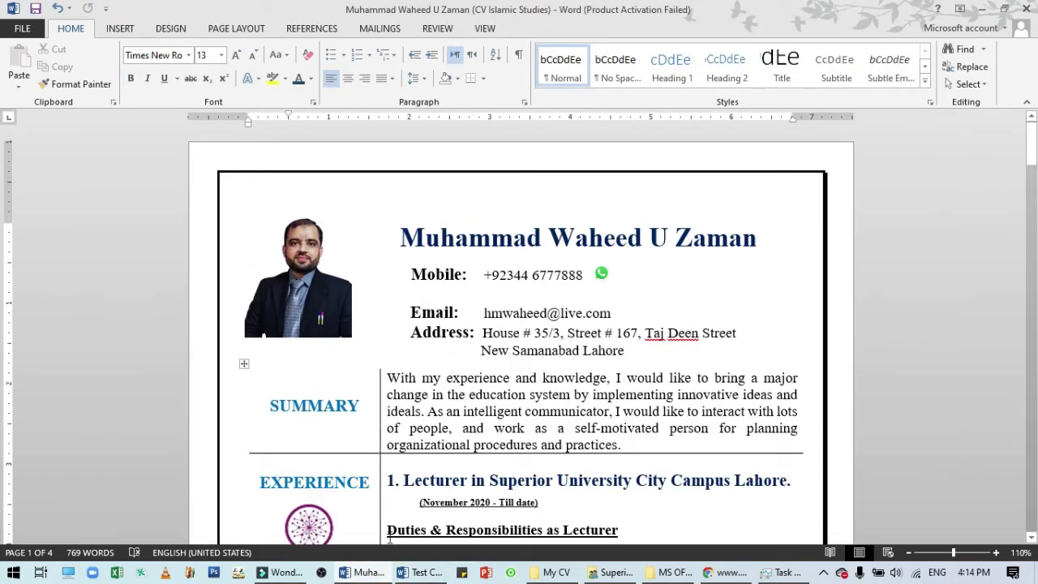
click(414, 572)
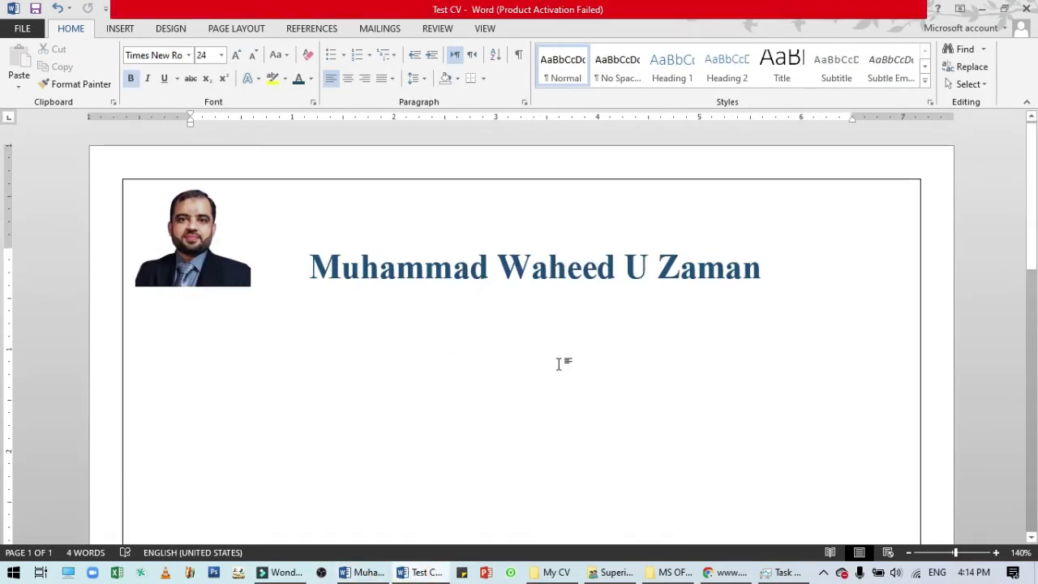
key(Tab)
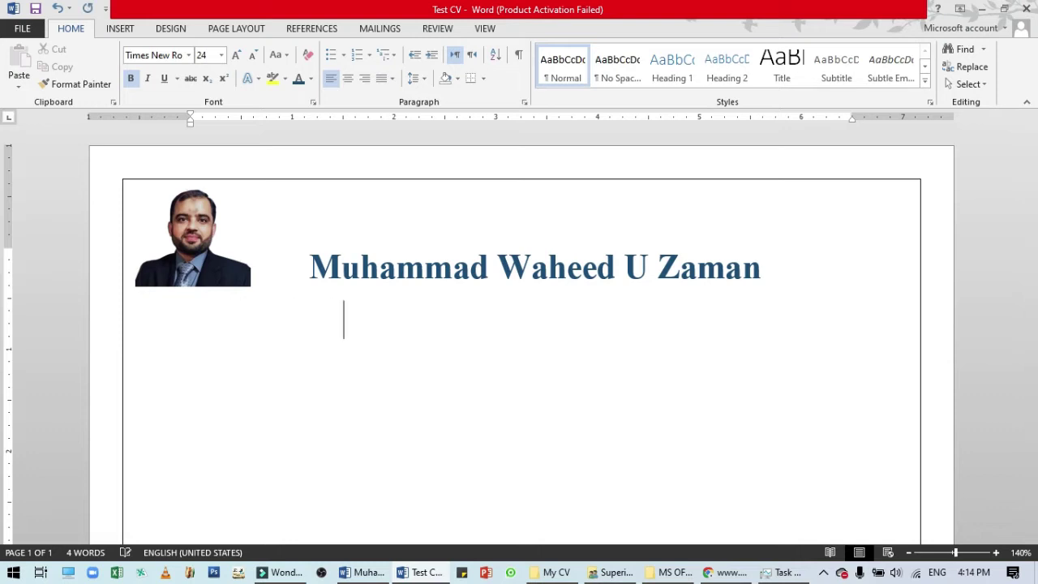
Step: Add a 'Mobile Number:' line in plain black 14 pt text and enter the phone number
text(Mobi)
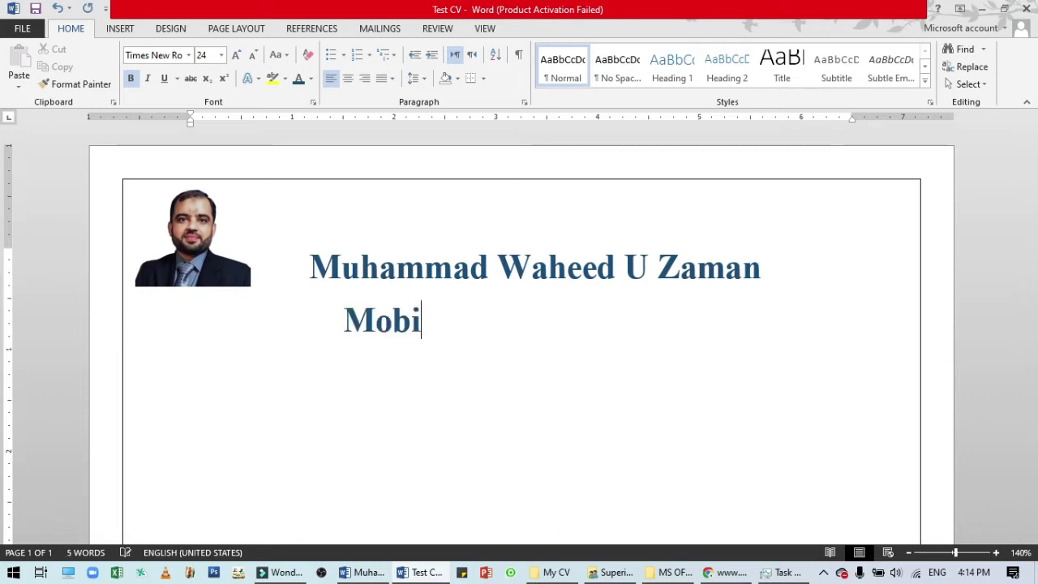
text(le Number:)
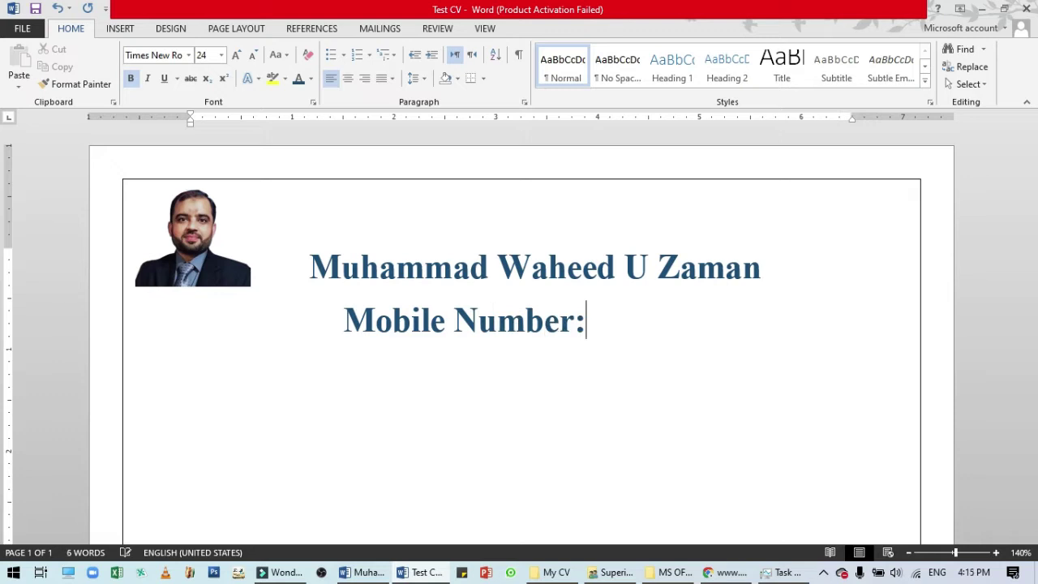
drag(594, 326, 313, 345)
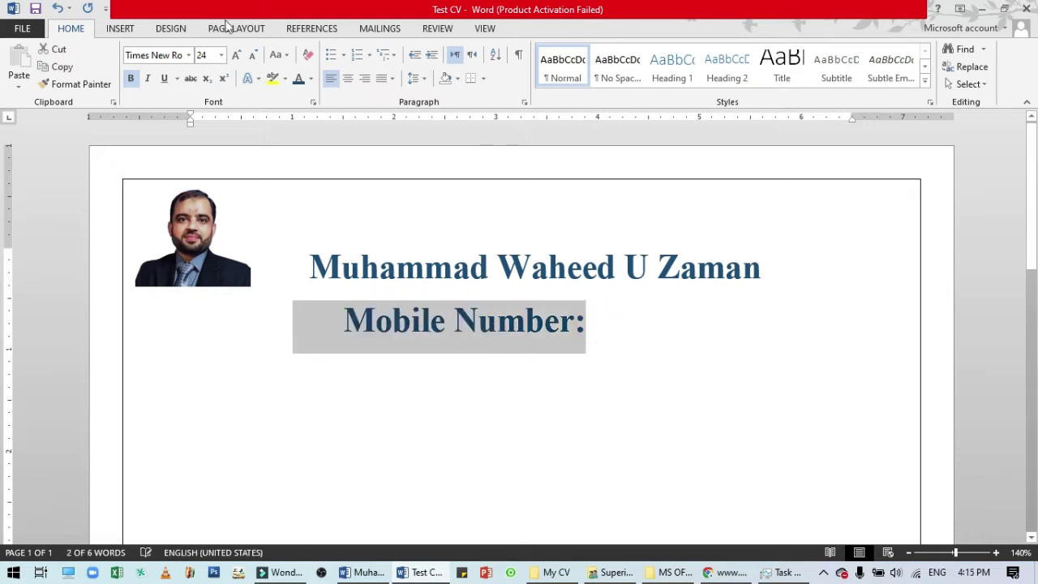
click(221, 56)
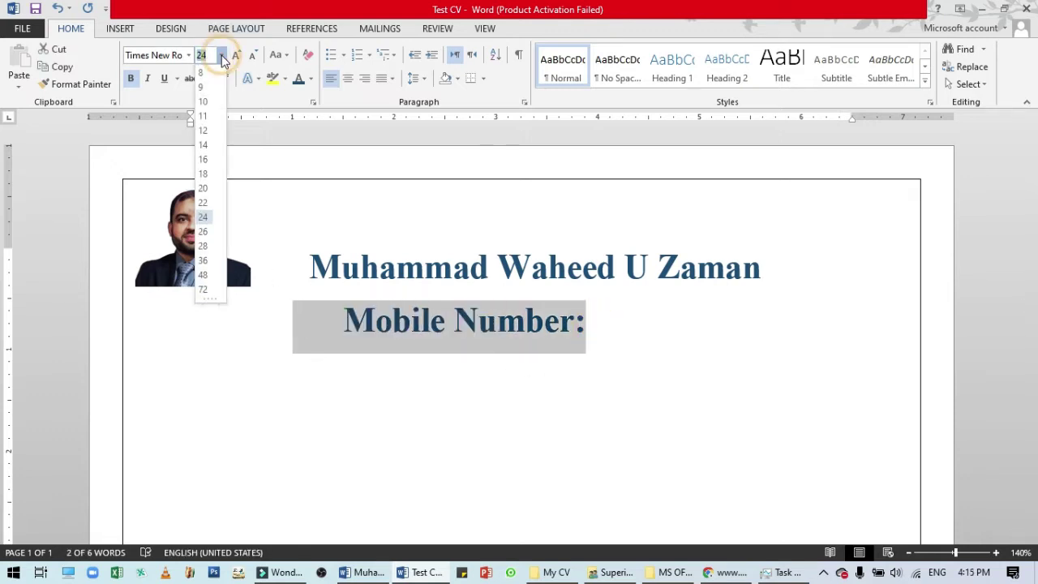
click(205, 145)
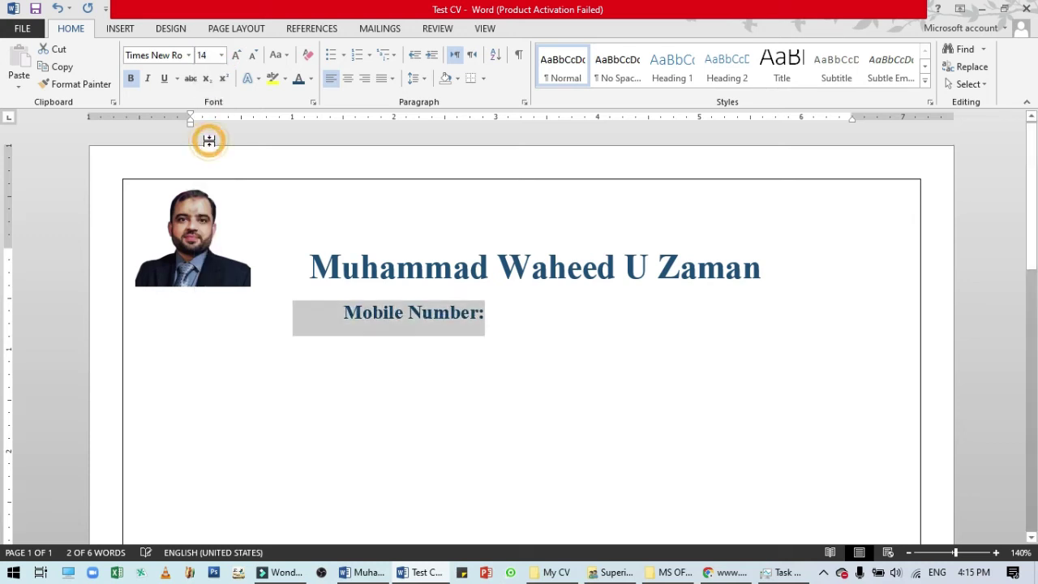
click(132, 80)
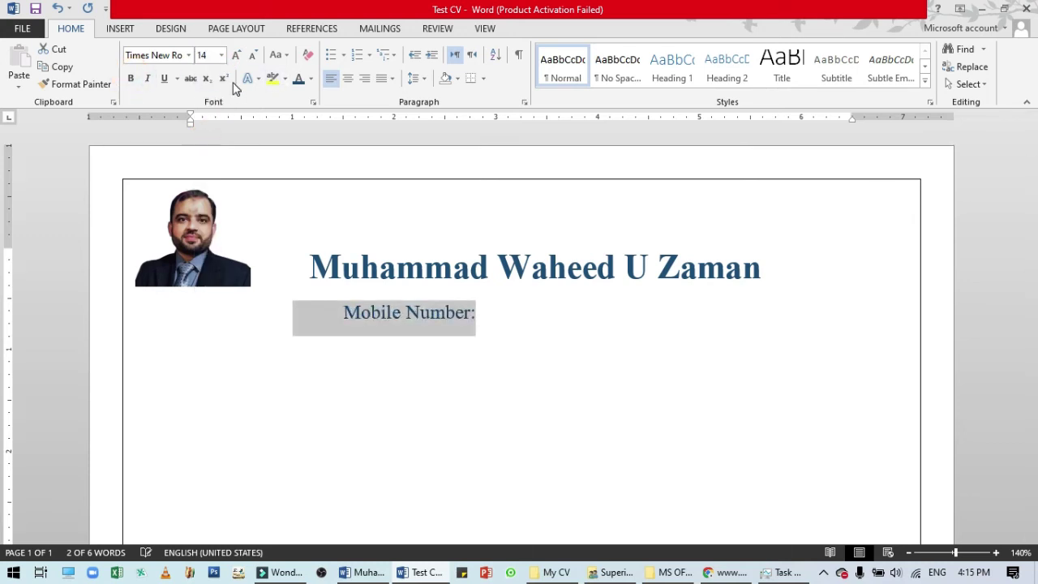
click(311, 79)
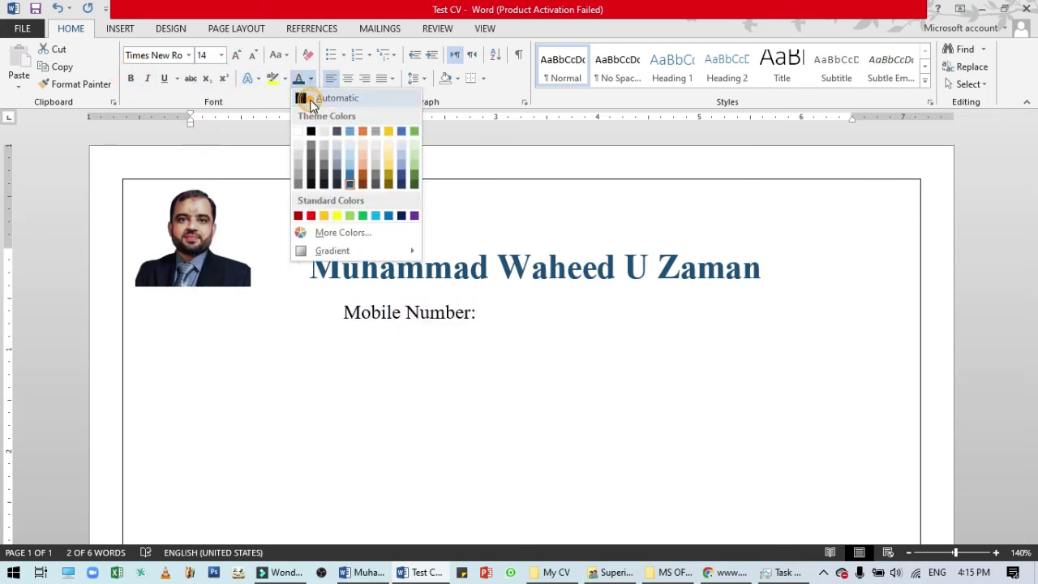
click(310, 98)
click(464, 334)
click(492, 318)
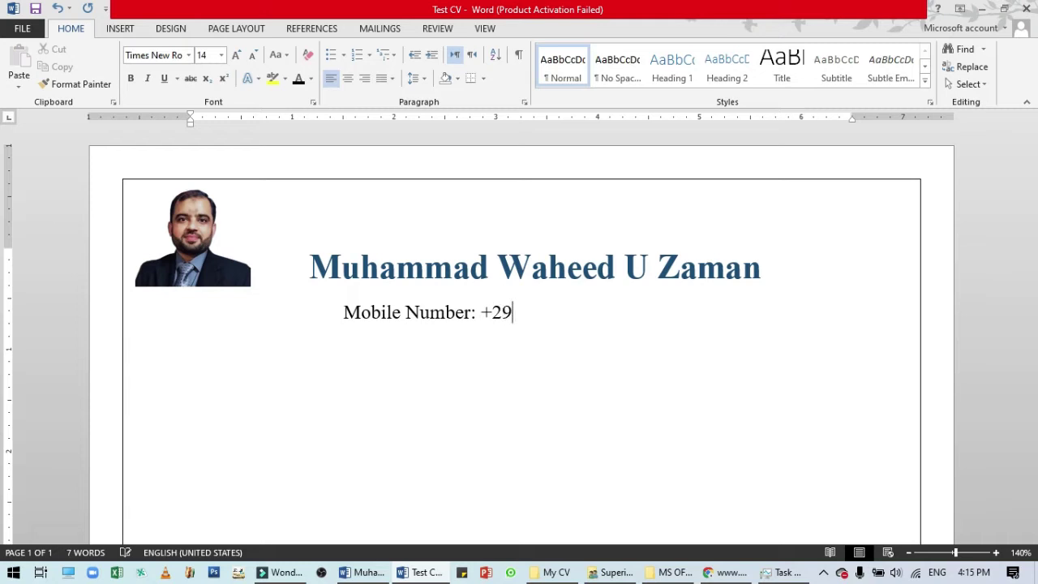
key(BackSpace)
key(BackSpace)
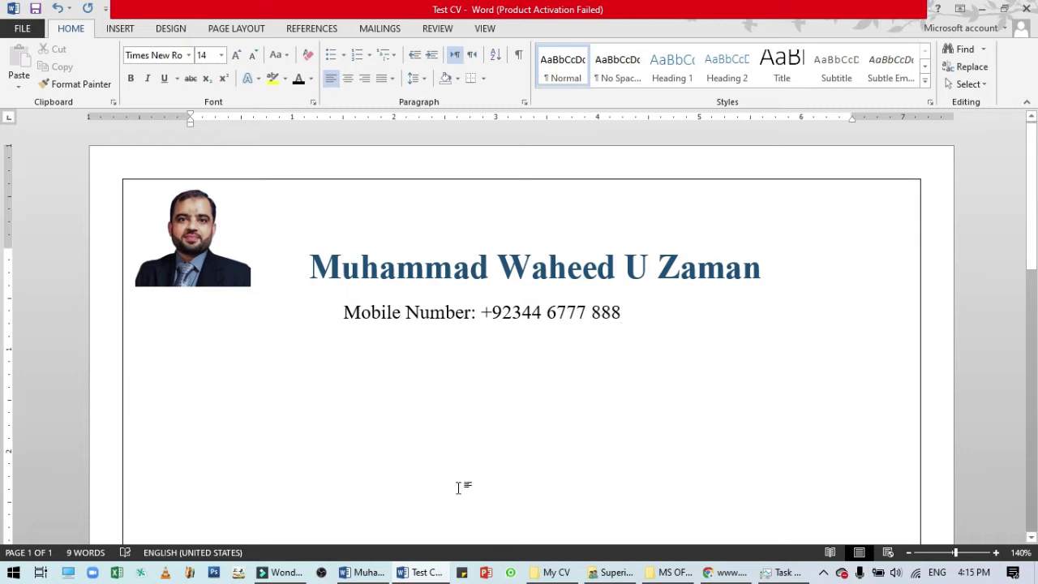
click(116, 27)
click(136, 59)
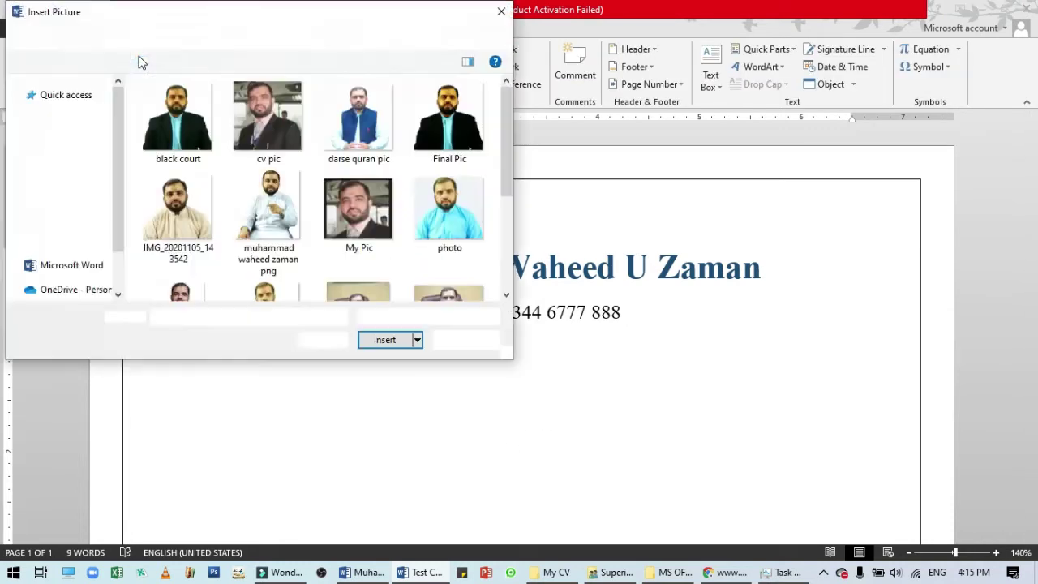
click(74, 128)
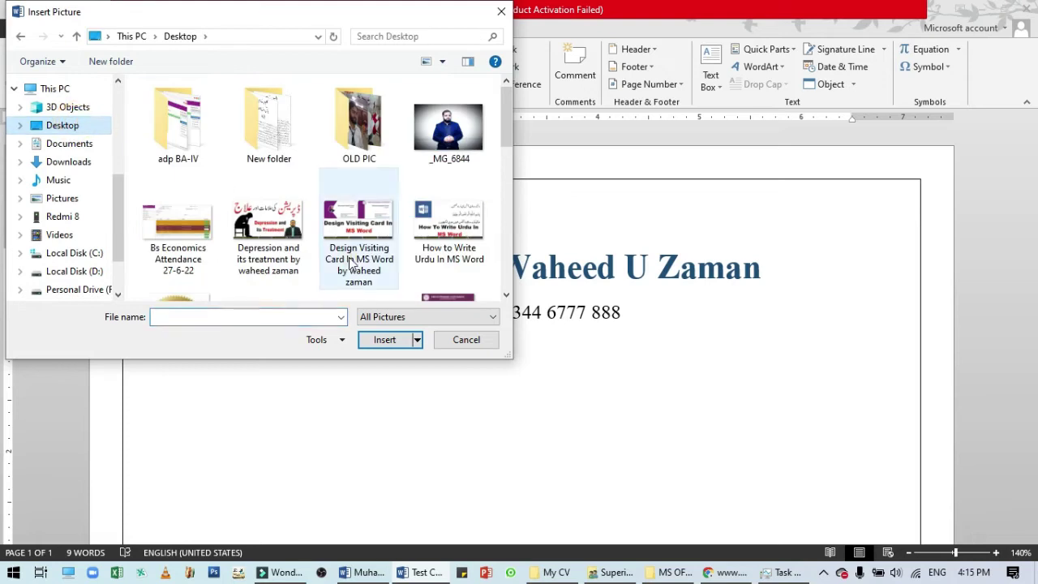
click(350, 264)
key(Down)
key(Down)
key(Down)
key(Down)
key(Down)
key(Up)
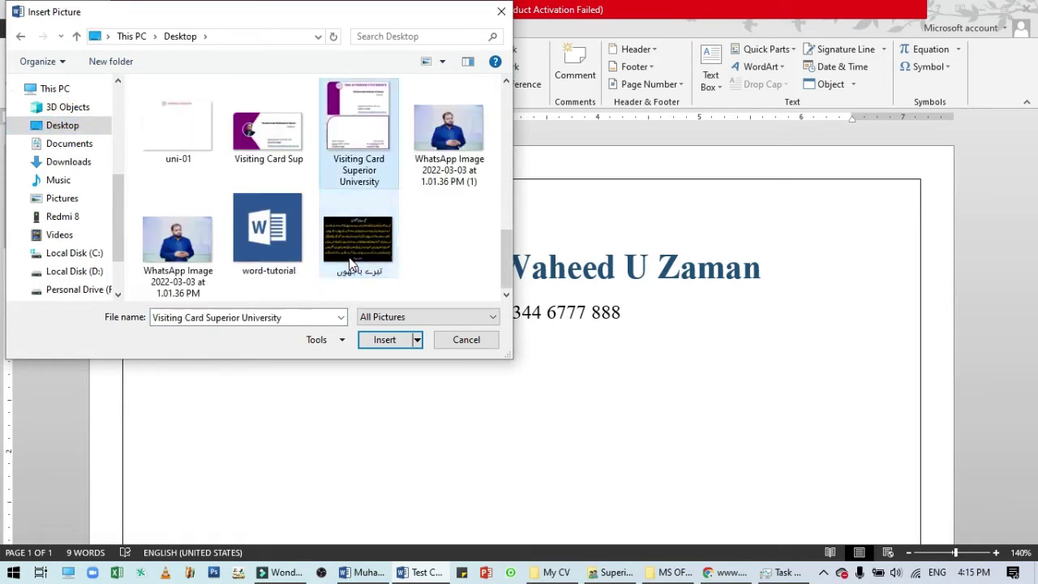
key(Up)
key(Up)
key(Up)
key(Up)
key(Up)
key(Up)
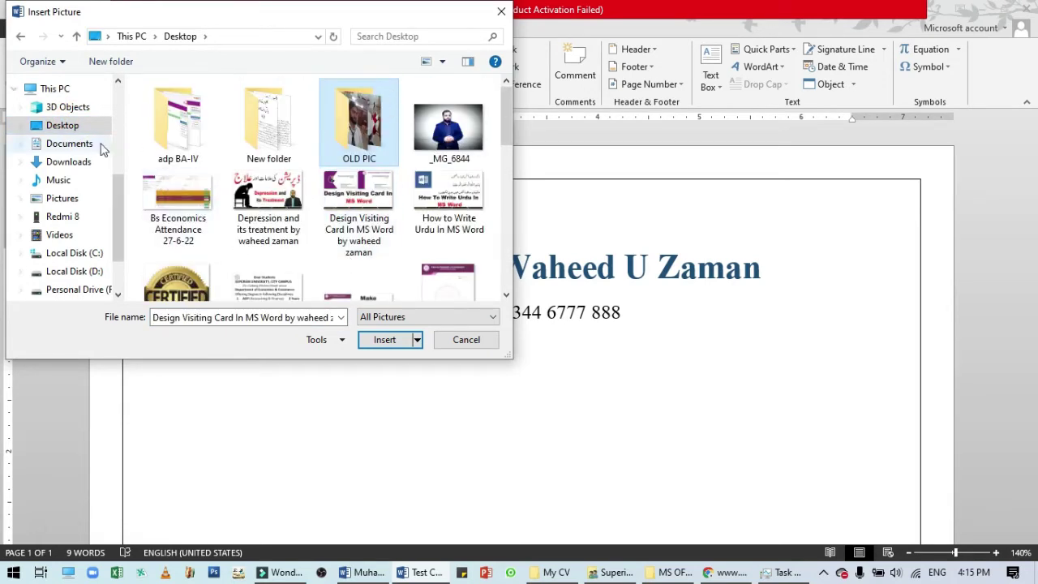
click(68, 161)
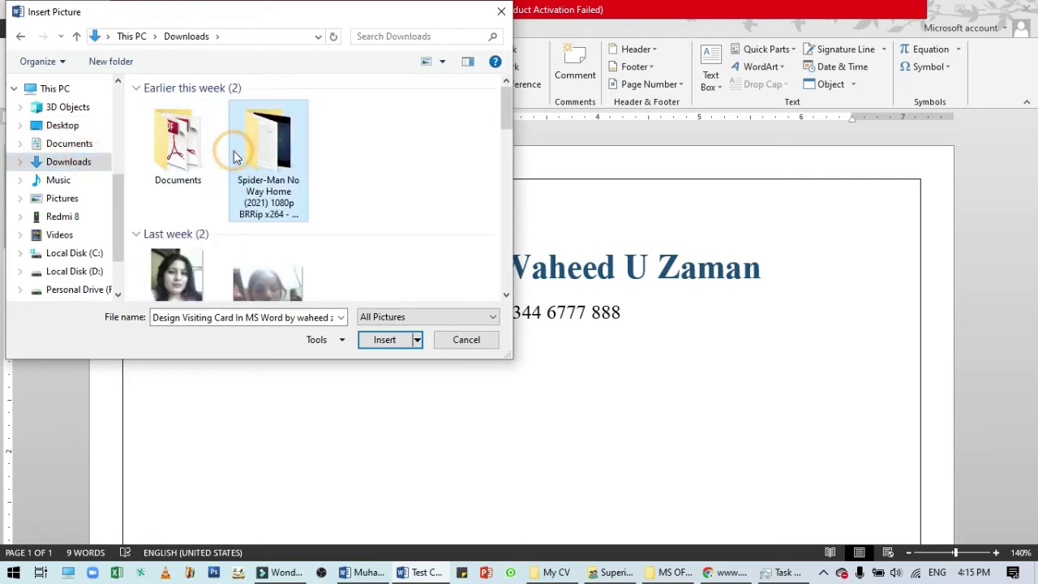
key(Down)
key(Down)
key(Down)
key(Down)
key(Down)
key(Down)
key(Down)
key(Down)
key(Down)
key(Down)
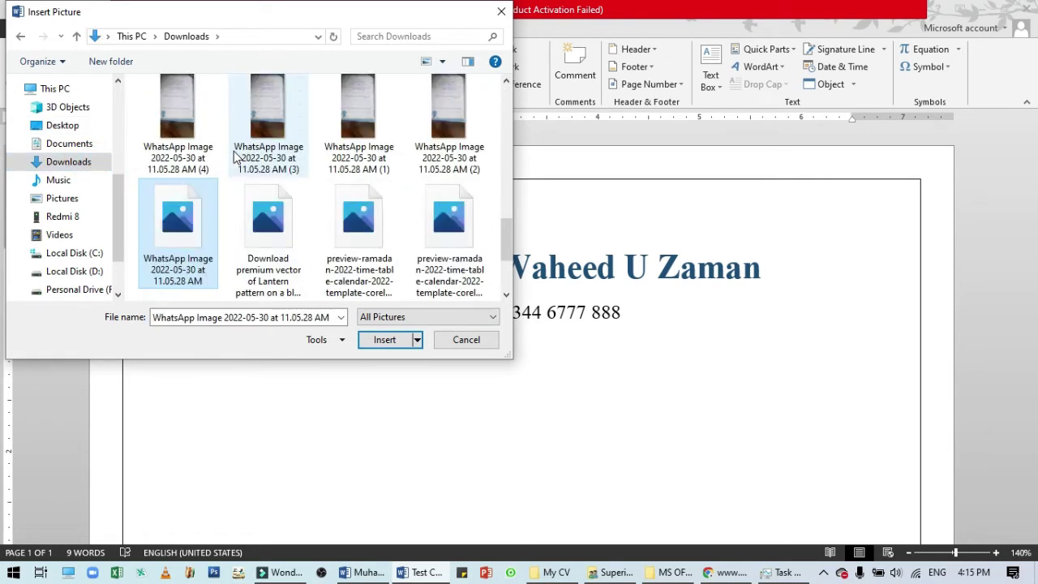
key(Down)
key(Down)
key(Down)
key(Right)
key(Right)
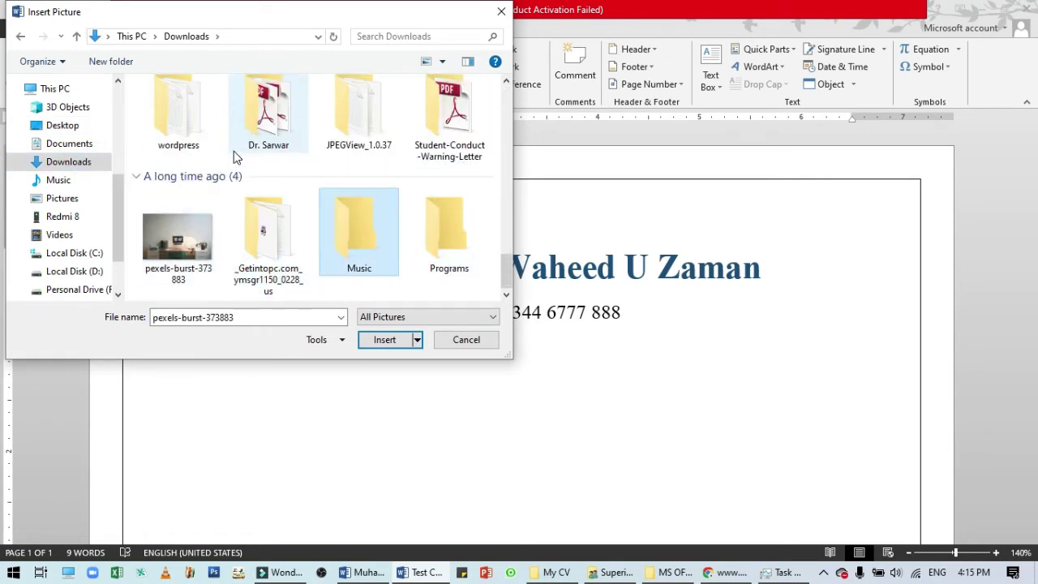
click(421, 339)
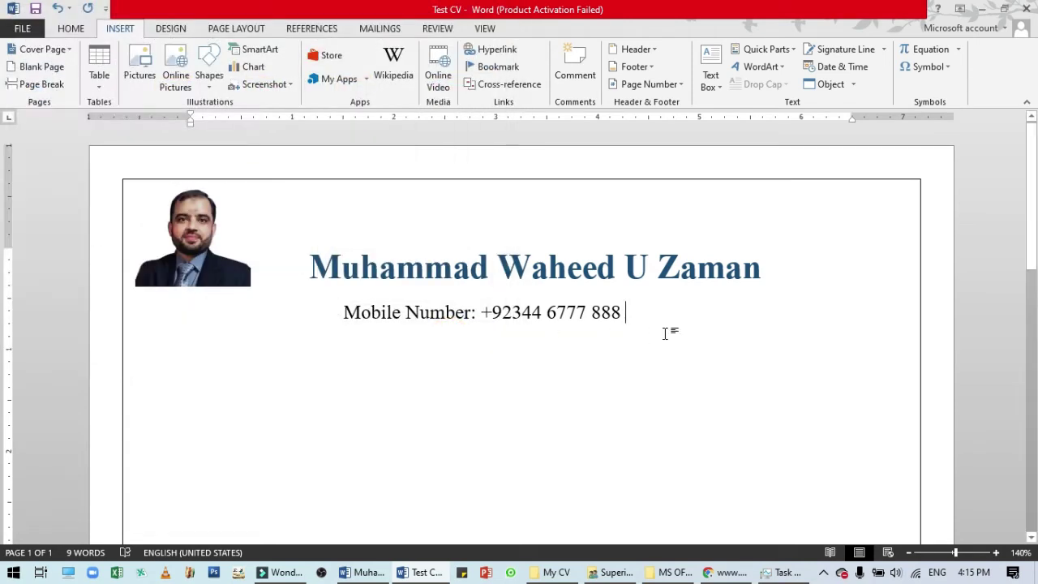
Step: Paste the WhatsApp icon from the reference CV after the phone number, then start a new line
click(362, 573)
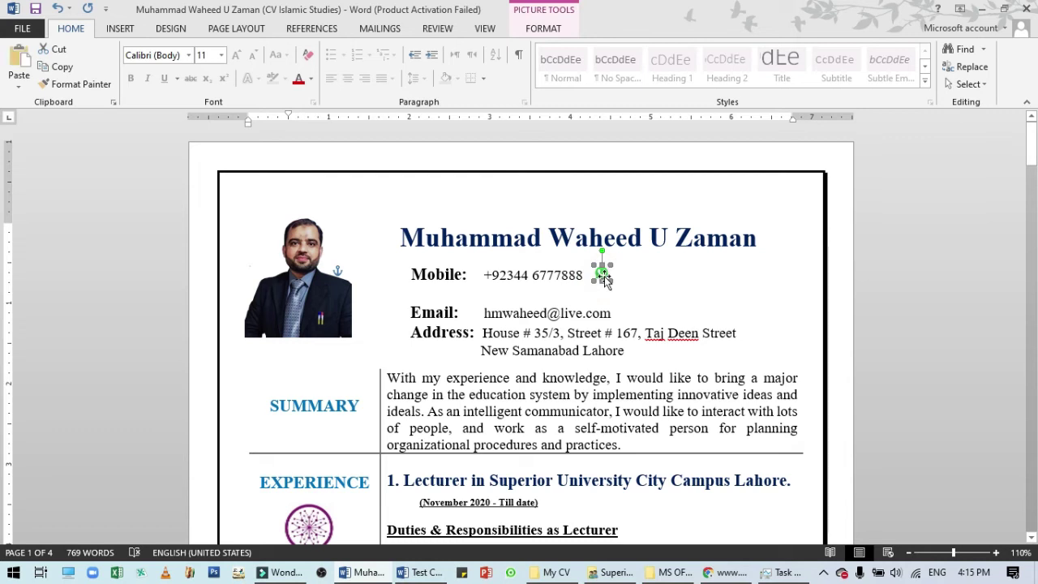
click(418, 574)
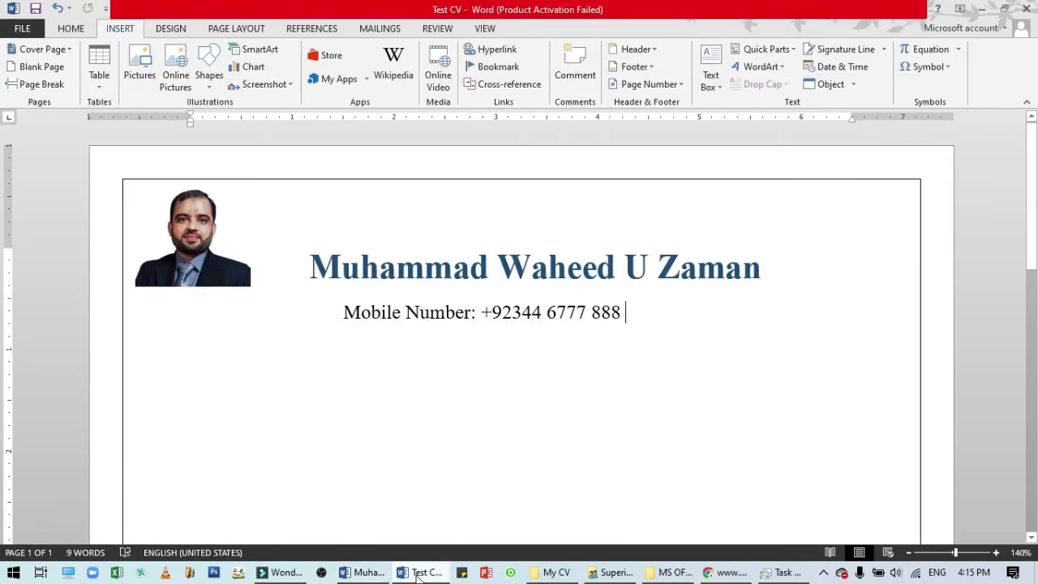
key(ctrl+v)
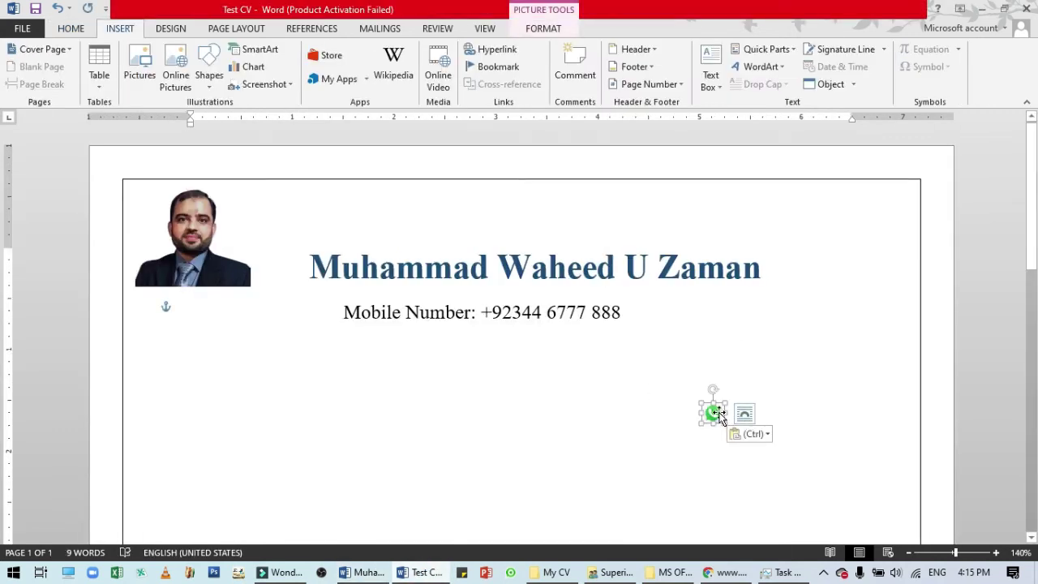
drag(686, 381, 645, 312)
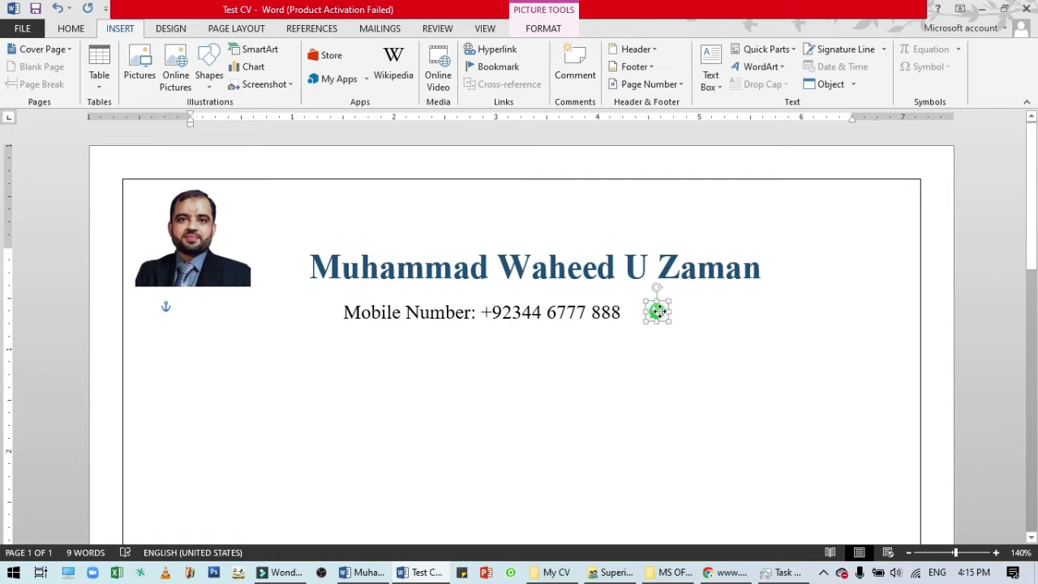
click(651, 392)
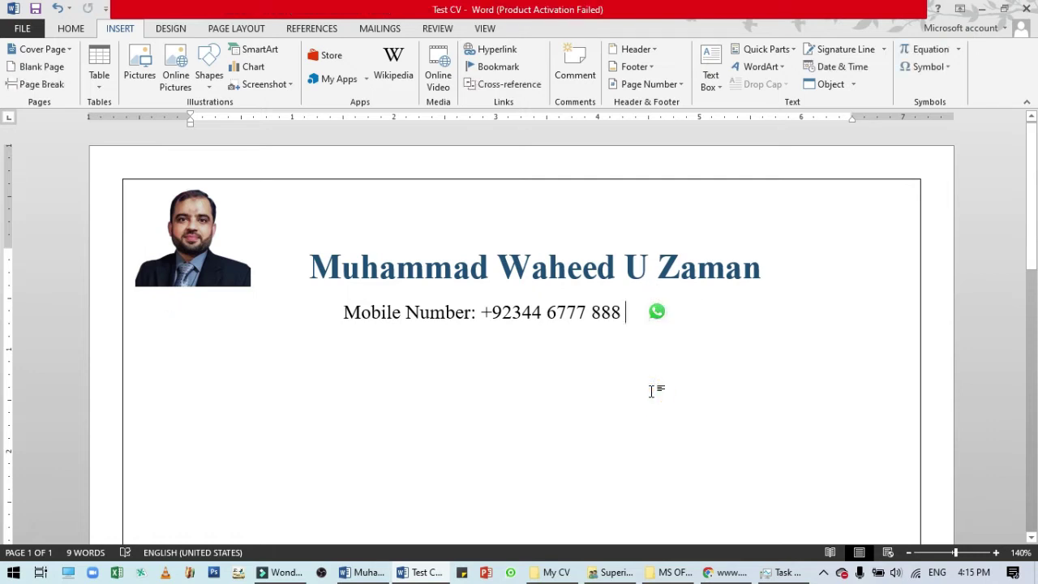
key(Return)
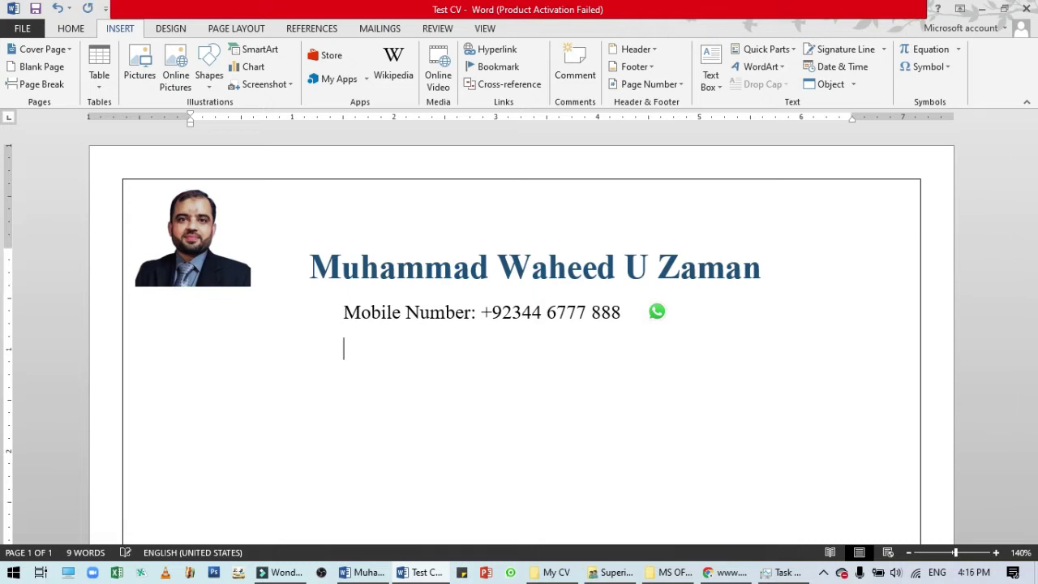
Step: Complete the second mobile number and remove the spacing between the two Mobile Number lines
text(Mobile Number)
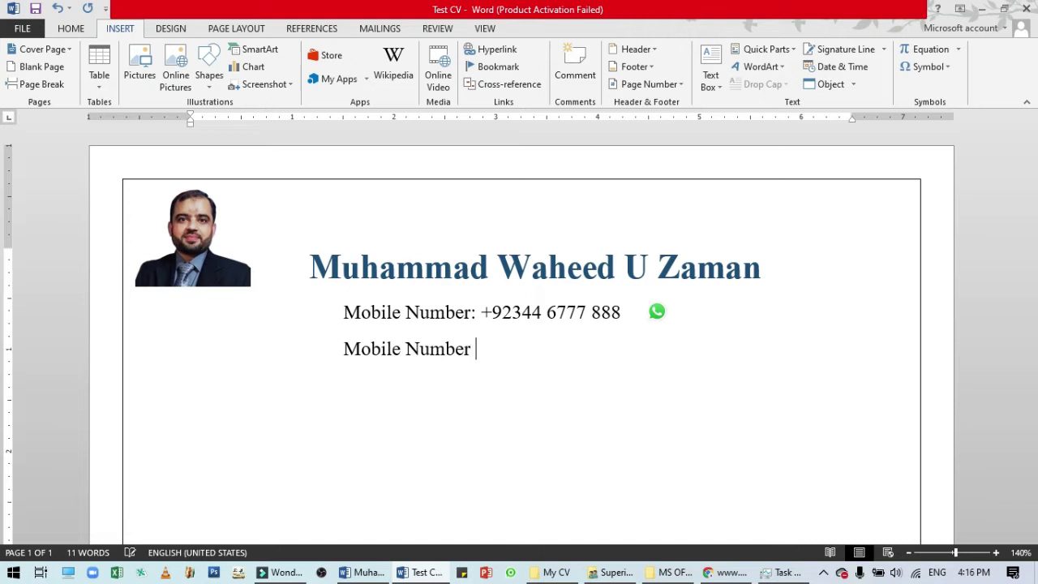
key(BackSpace)
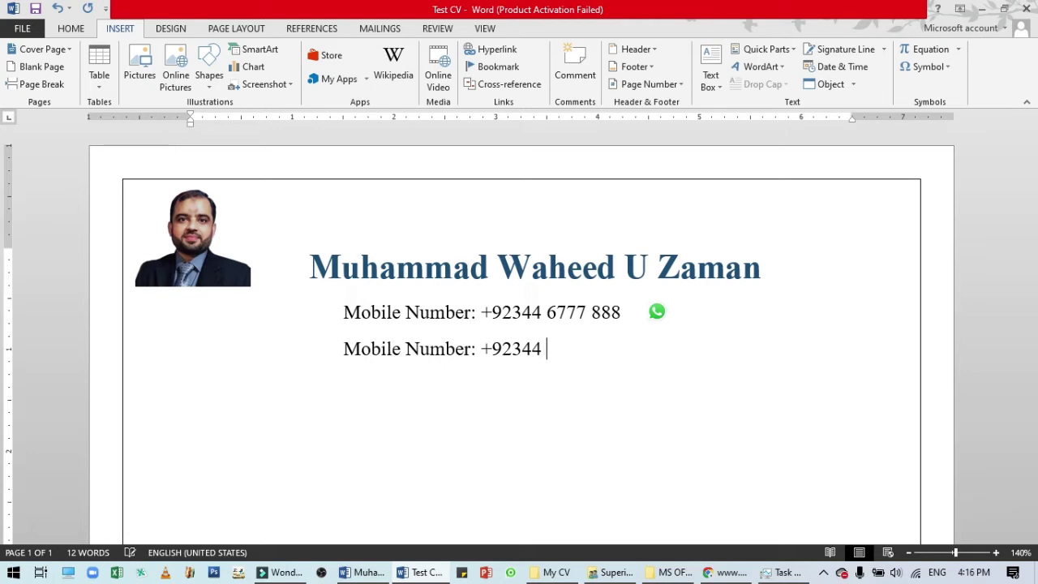
text(77 )
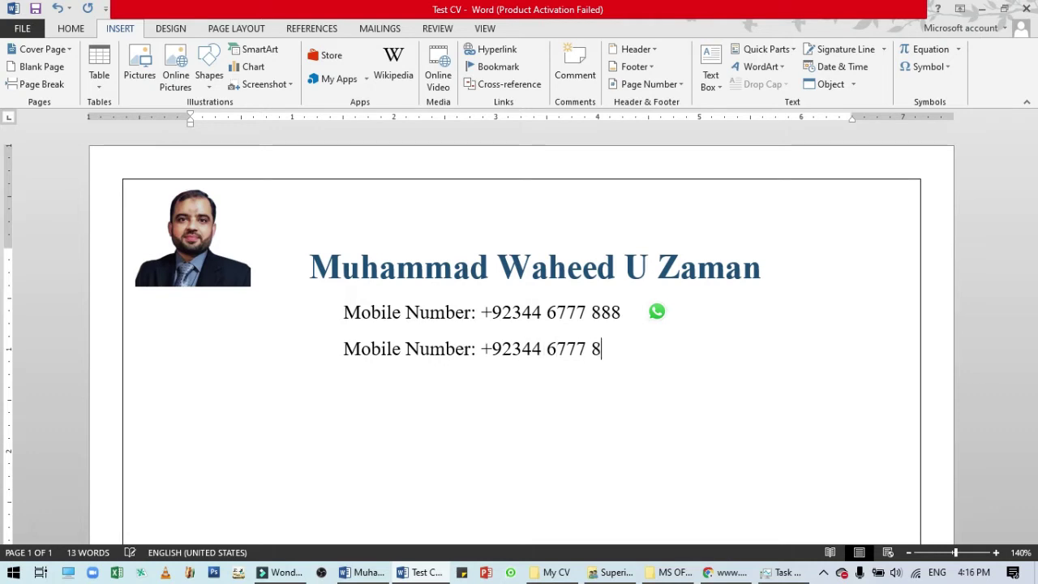
text(88)
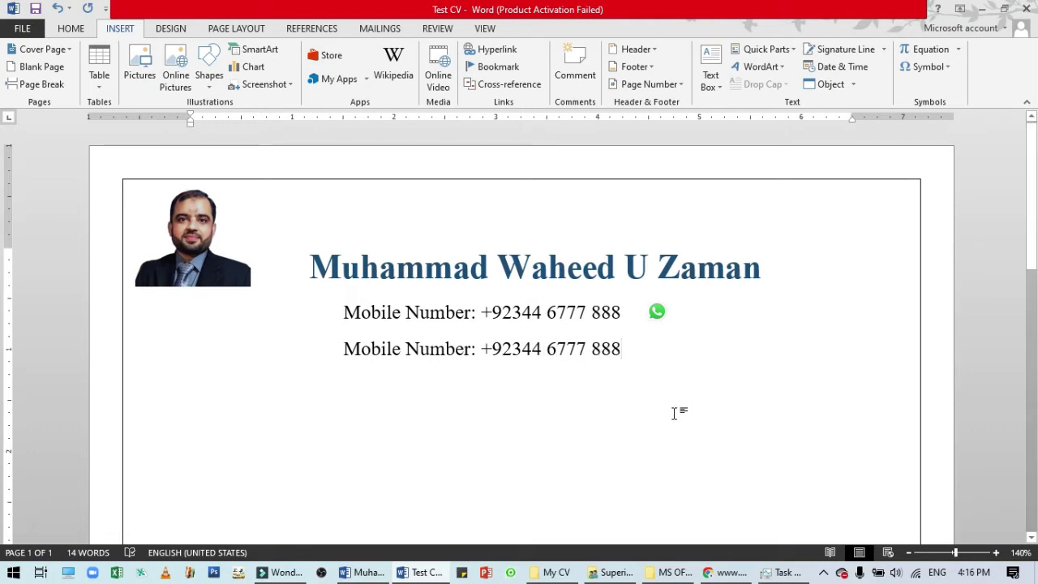
drag(621, 349, 344, 312)
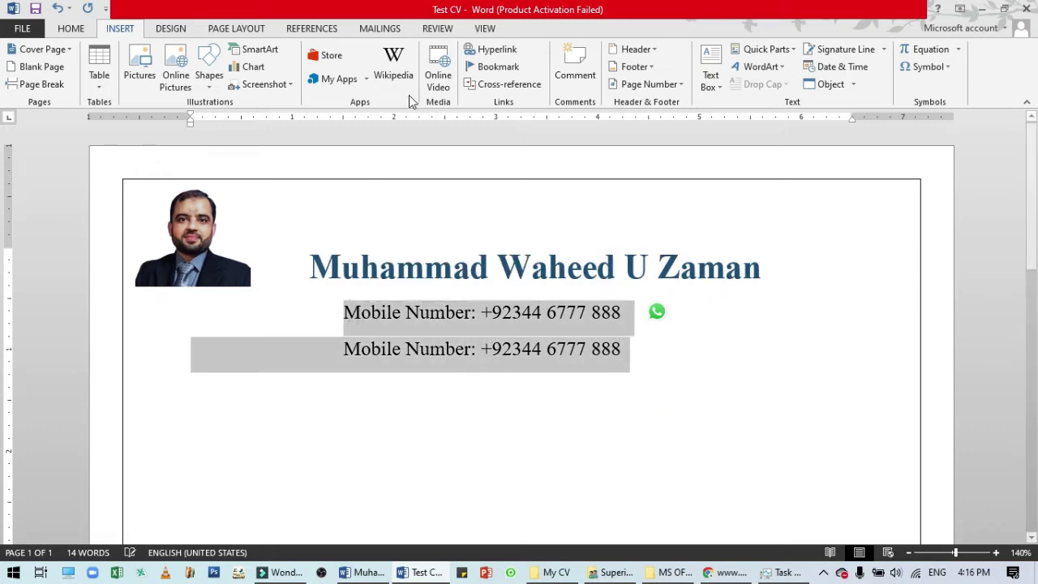
click(71, 28)
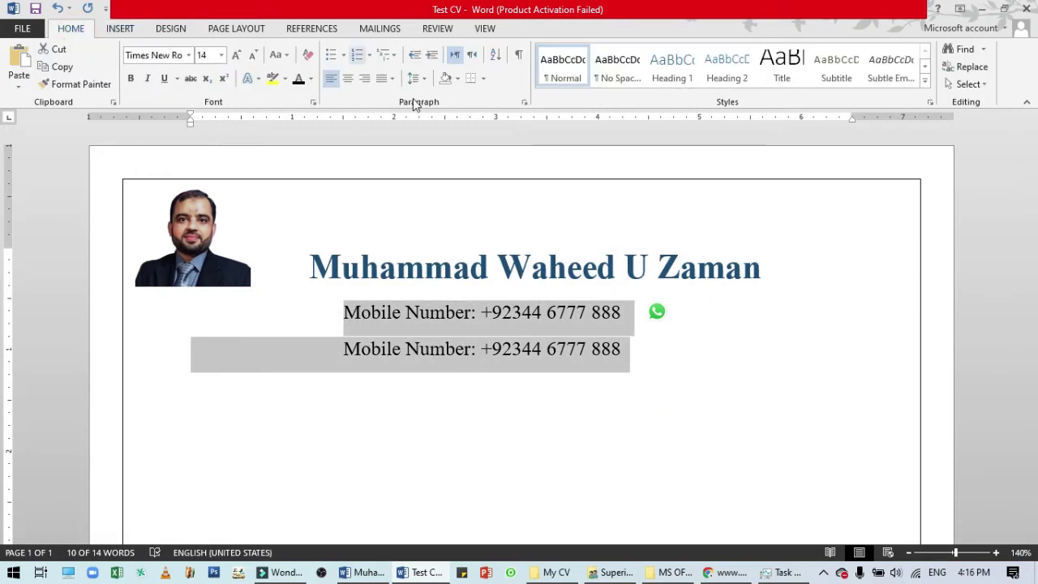
click(416, 77)
click(426, 95)
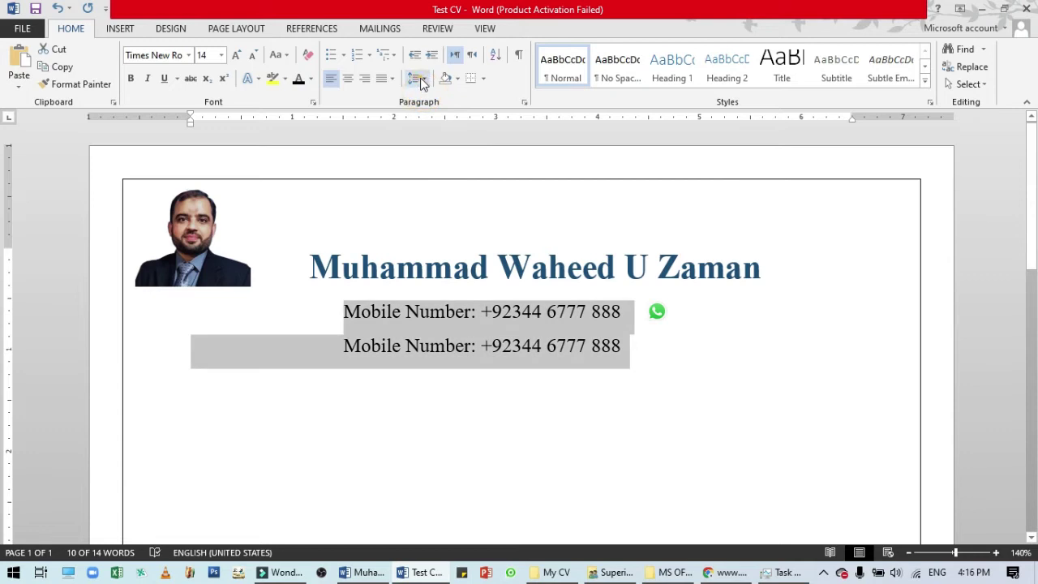
click(419, 79)
click(438, 242)
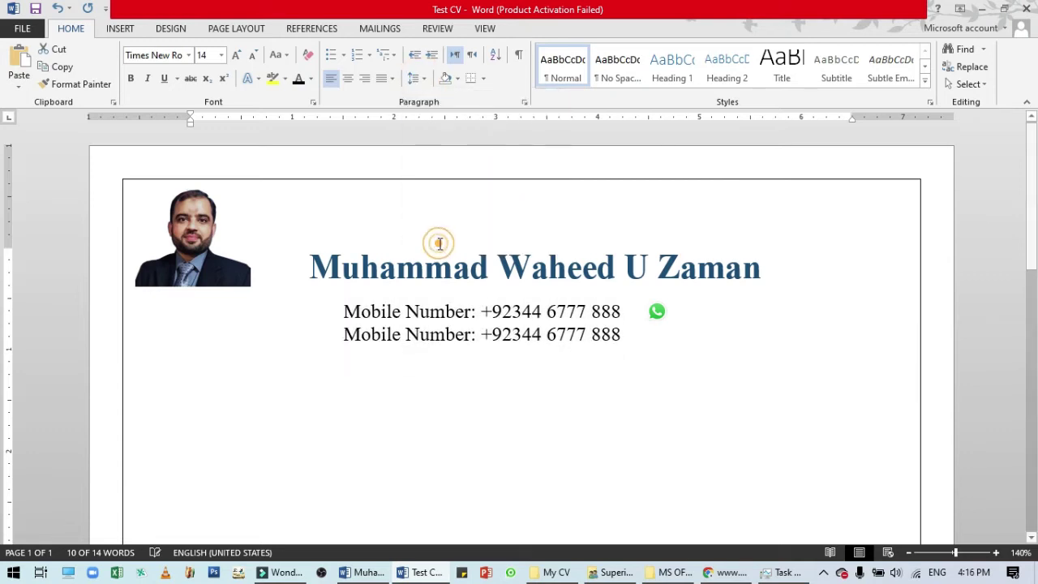
Step: Make both Mobile Number lines 12 pt
click(470, 346)
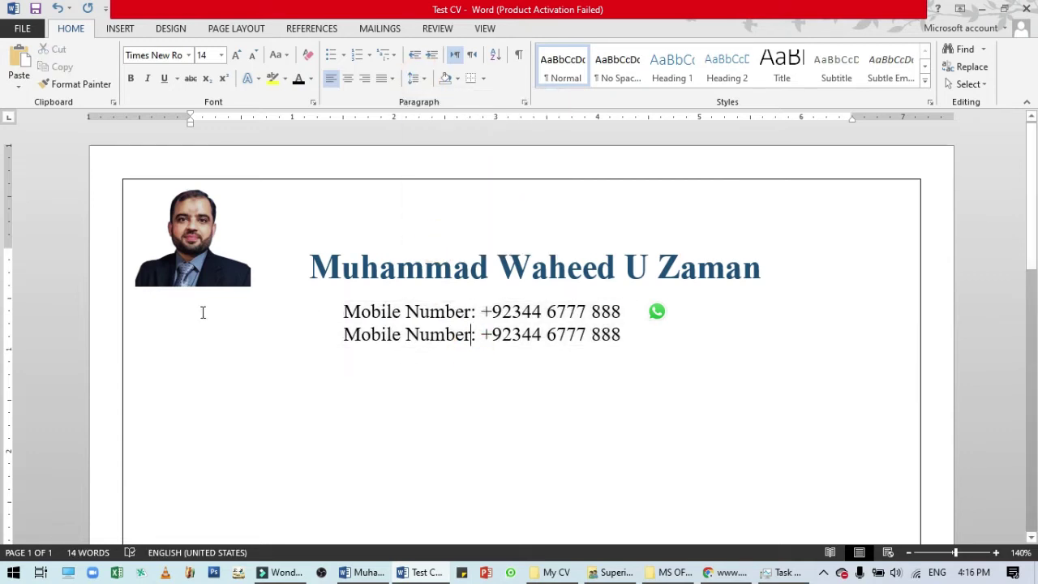
mouse_move(202, 311)
mouse_down()
mouse_move(628, 476)
mouse_move(723, 476)
mouse_up()
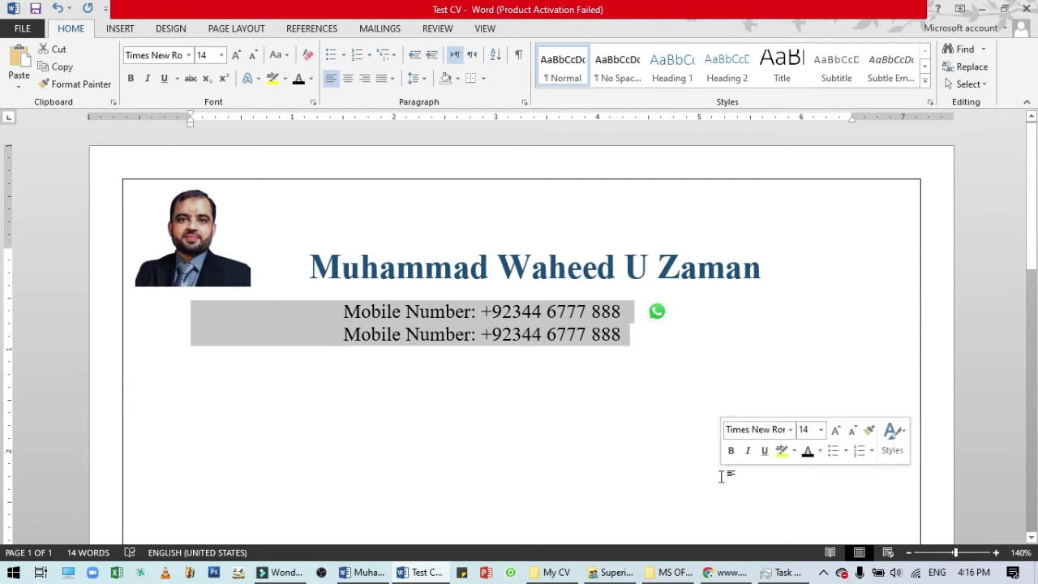
click(222, 55)
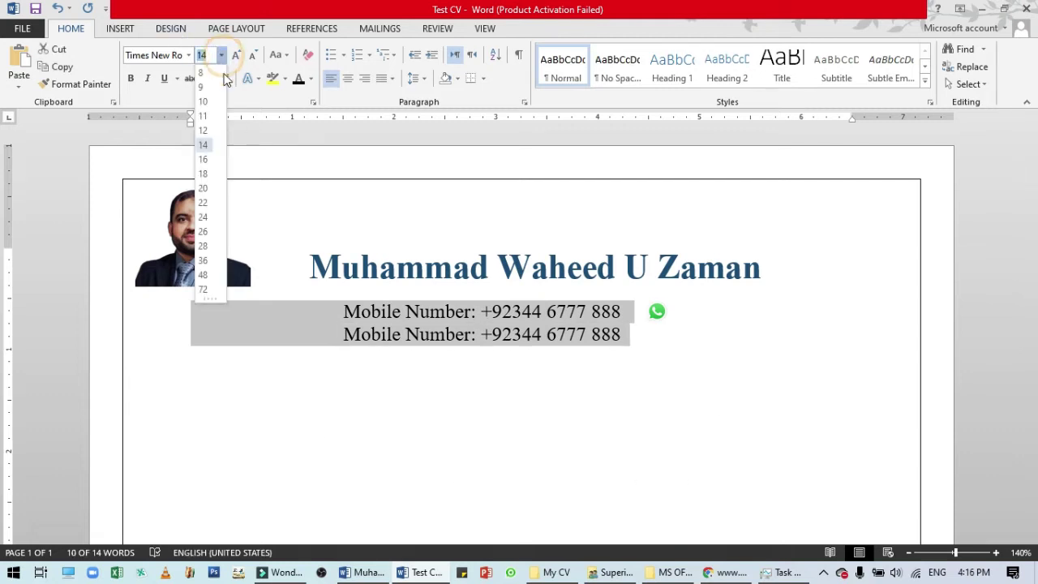
click(208, 132)
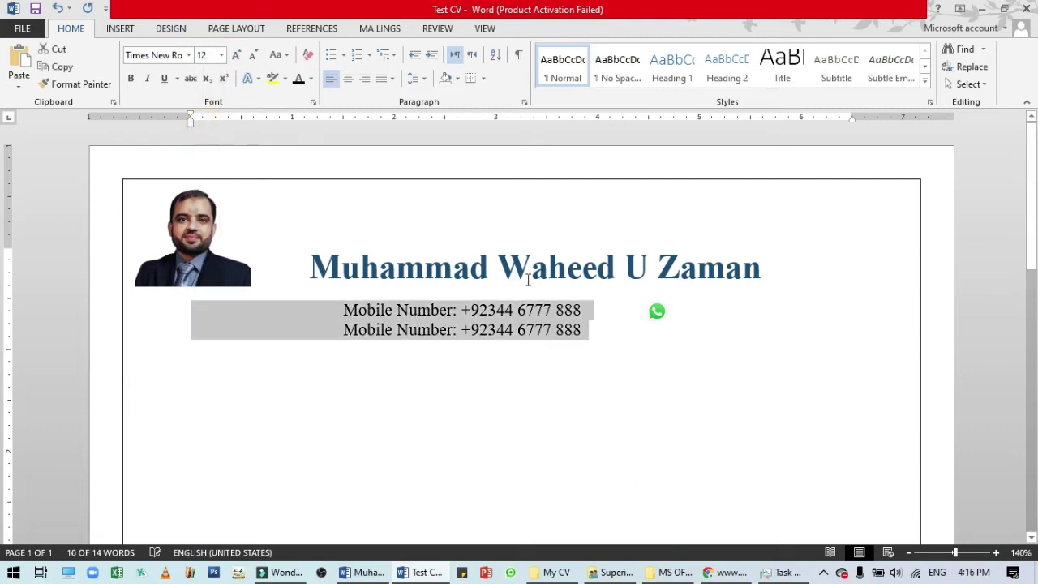
Step: Nudge the WhatsApp icon to sit just after the first number, then return to the reference CV
click(646, 321)
click(654, 313)
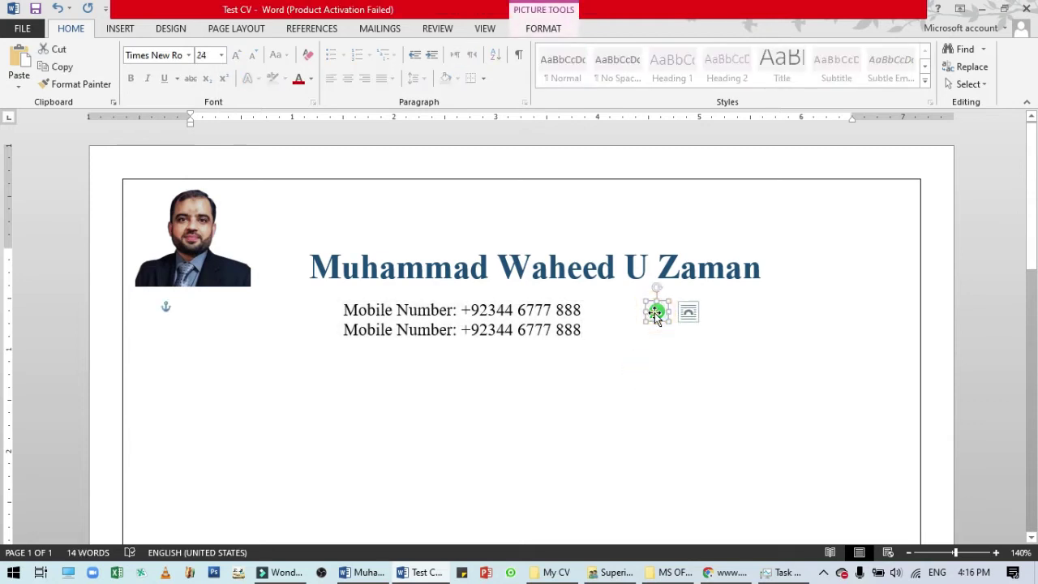
key(Left)
key(Left)
key(Left)
key(Left)
key(Left)
key(Left)
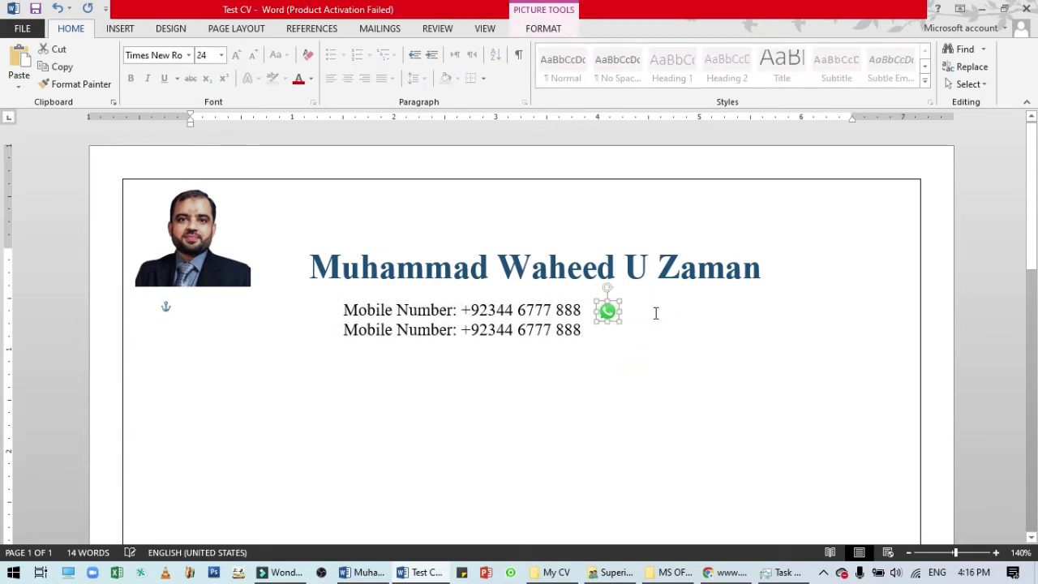
key(Left)
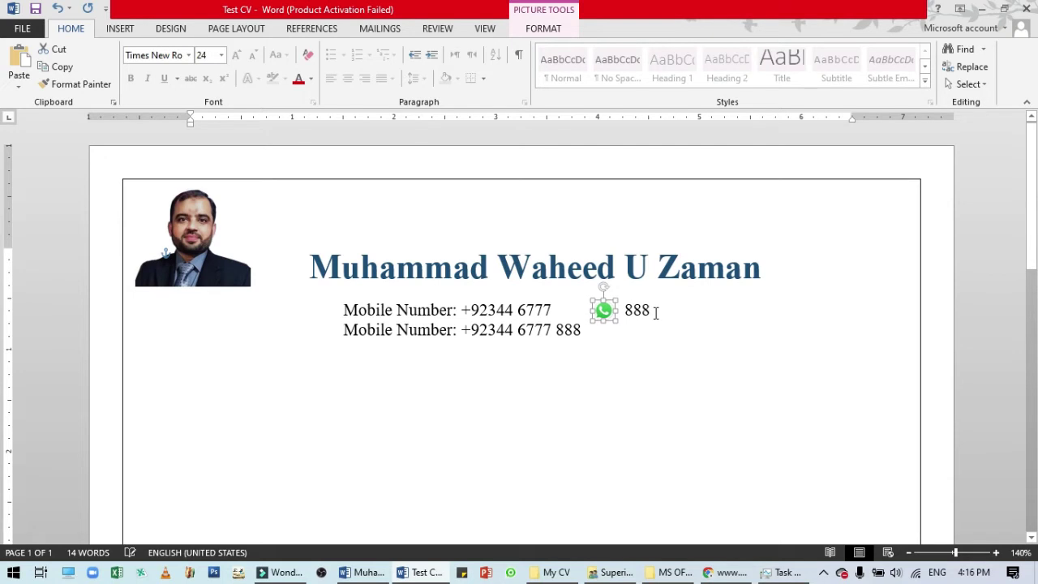
key(Right)
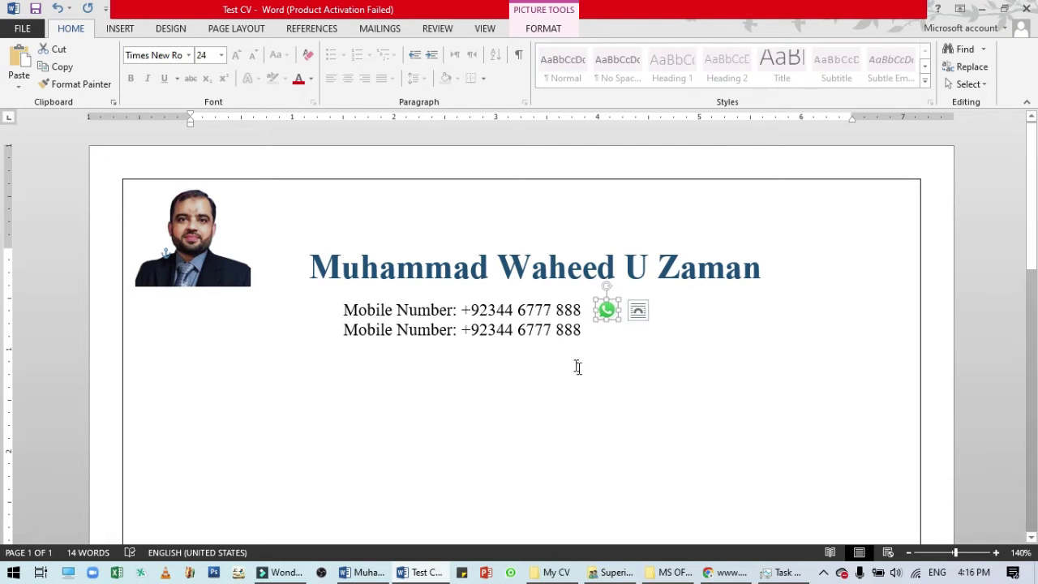
click(577, 364)
click(596, 350)
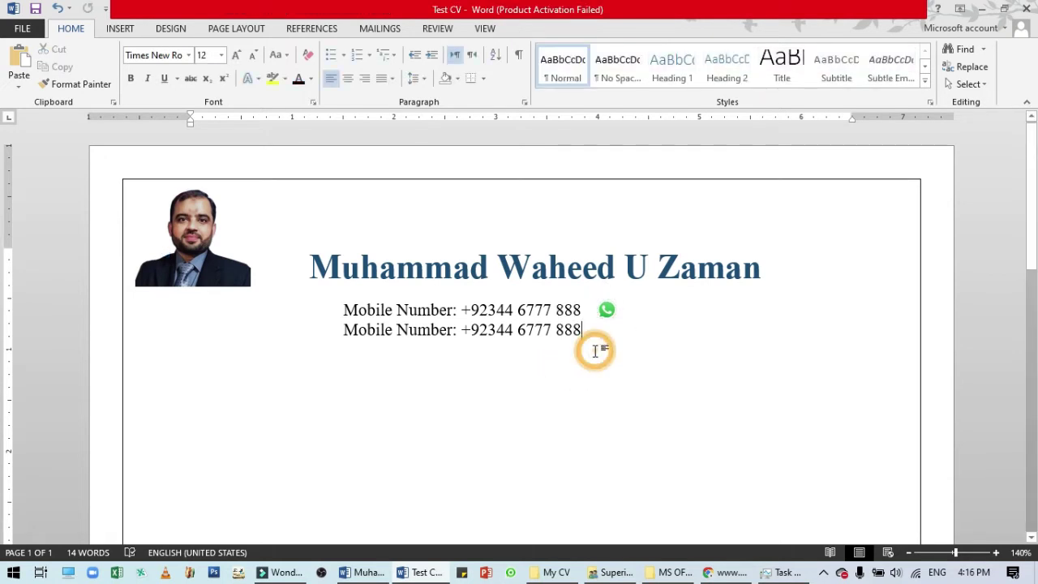
key(alt+Tab)
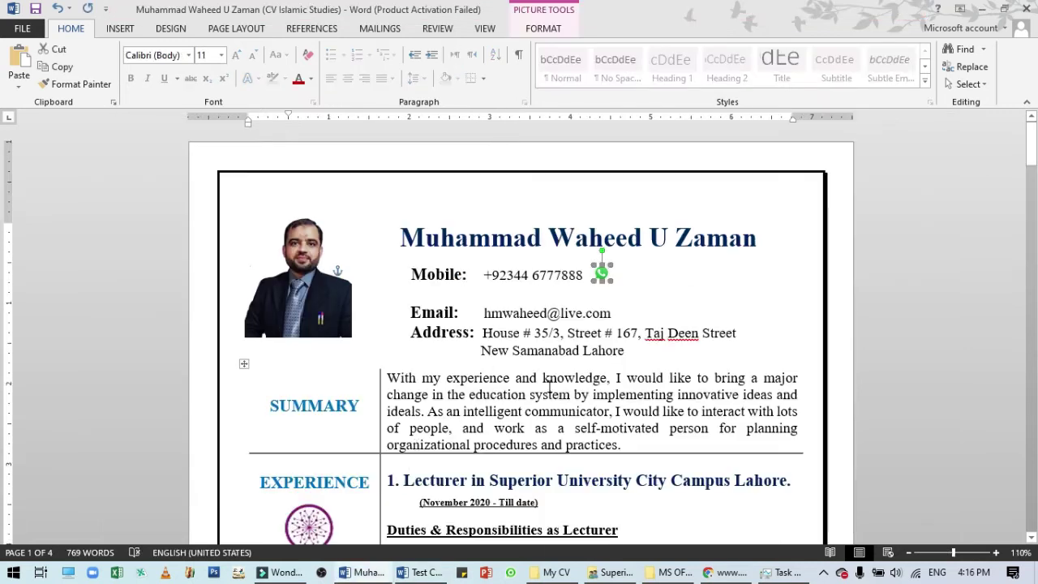
Step: Add an Email Address line with the author's e-mail address, correcting the spelling of Address
key(alt+Tab)
key(Return)
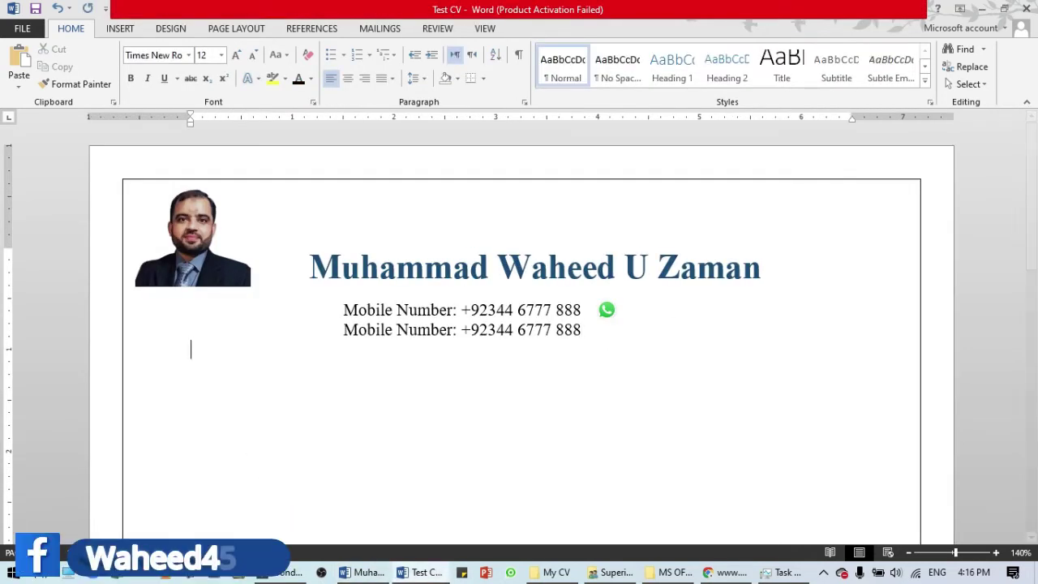
key(Tab)
key(Tab)
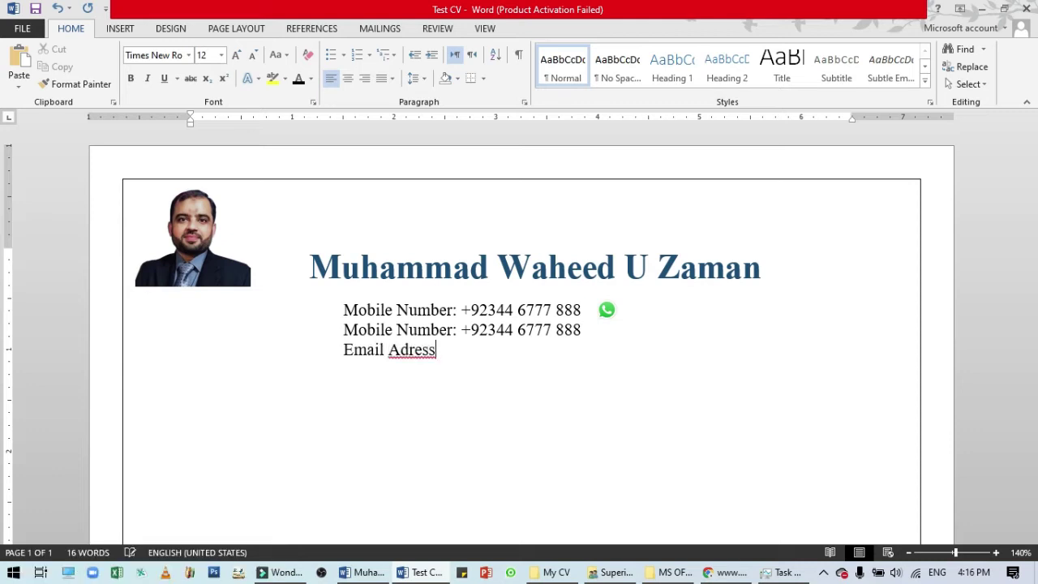
right_click(411, 350)
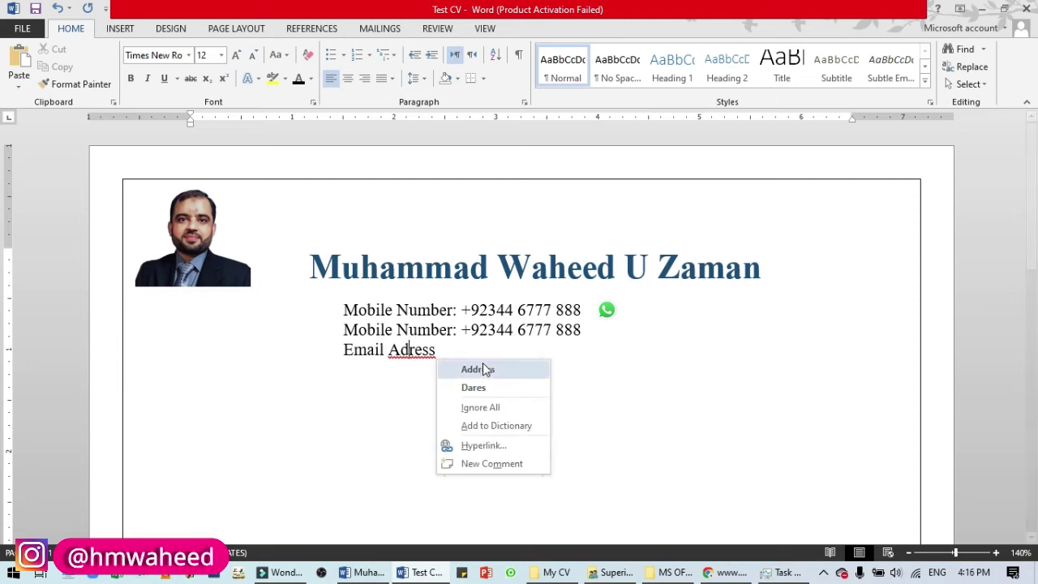
click(477, 369)
text(: )
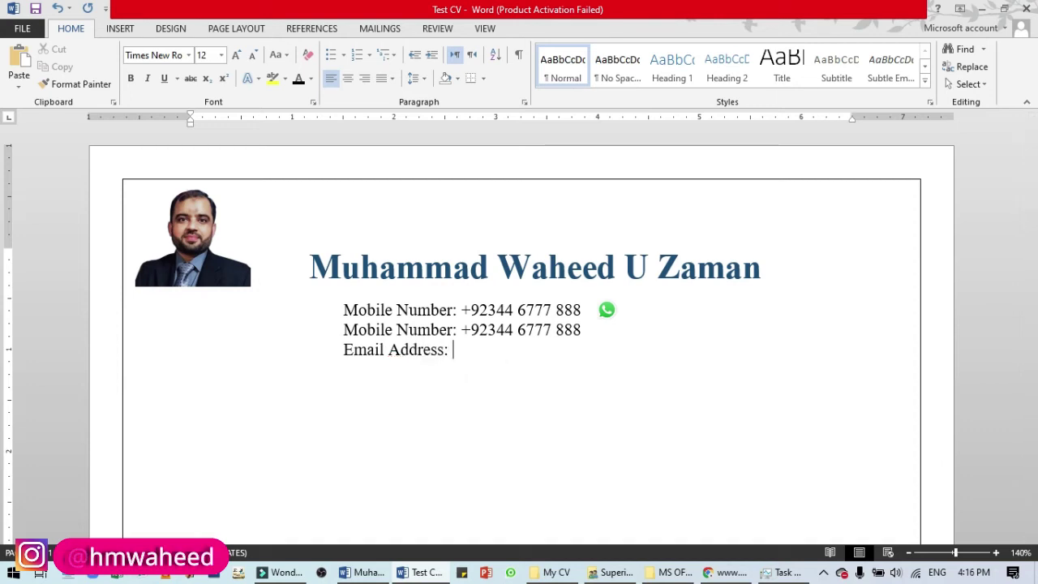
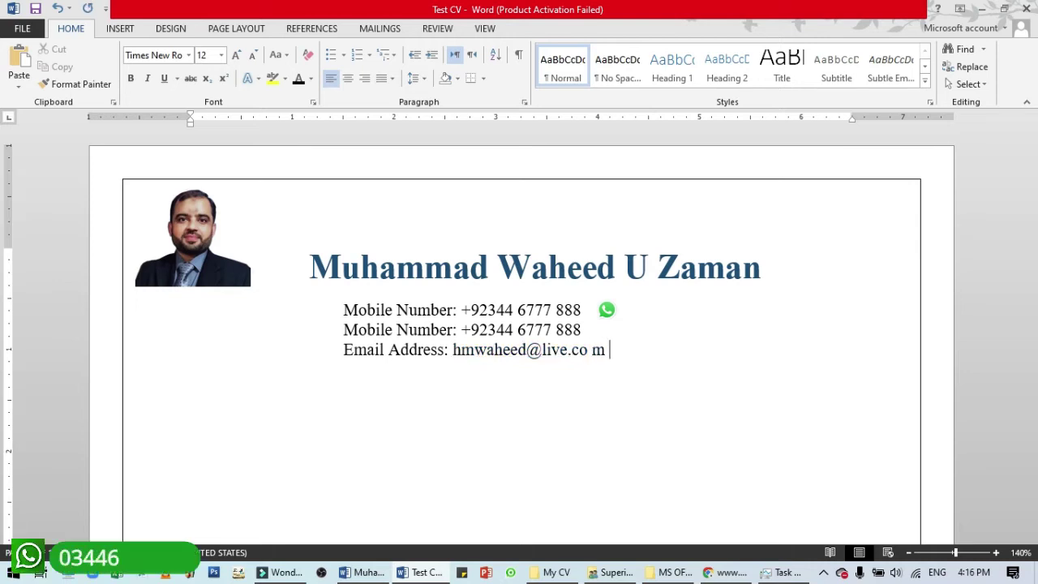
Step: Add a Home Address line with the postal address, checking it against the reference CV
text(m )
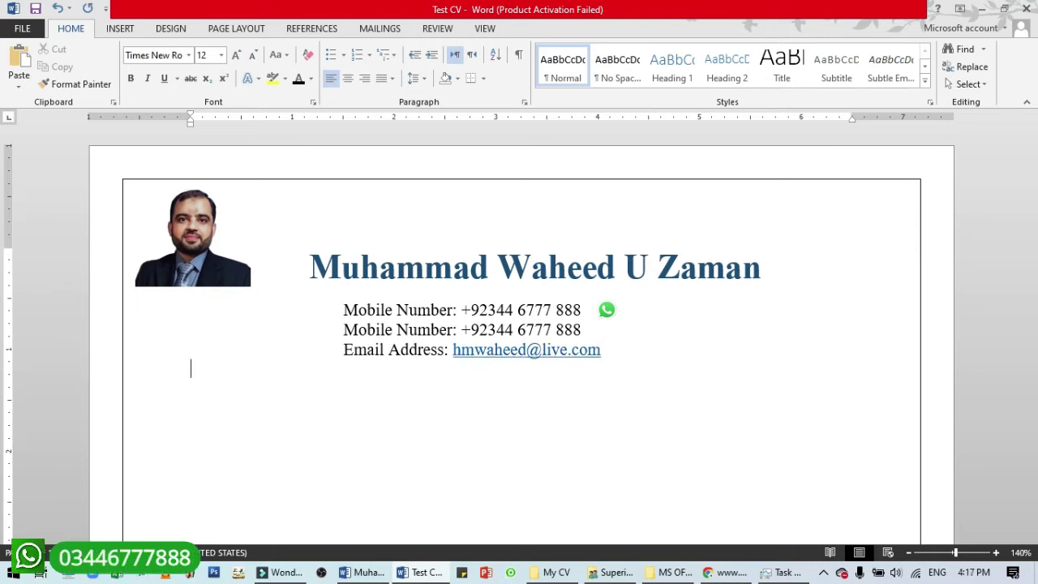
text(H)
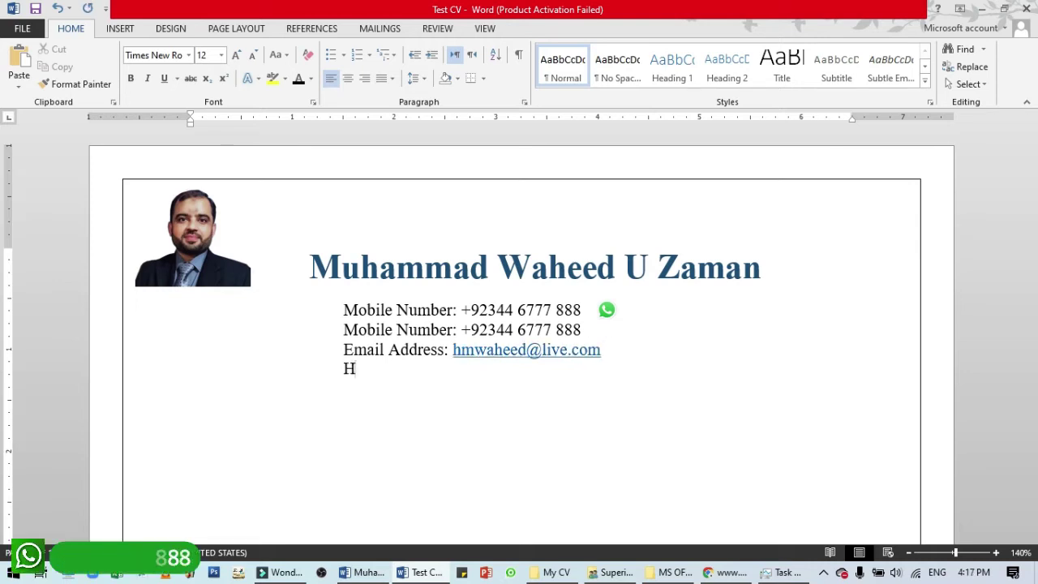
text(ome Address:)
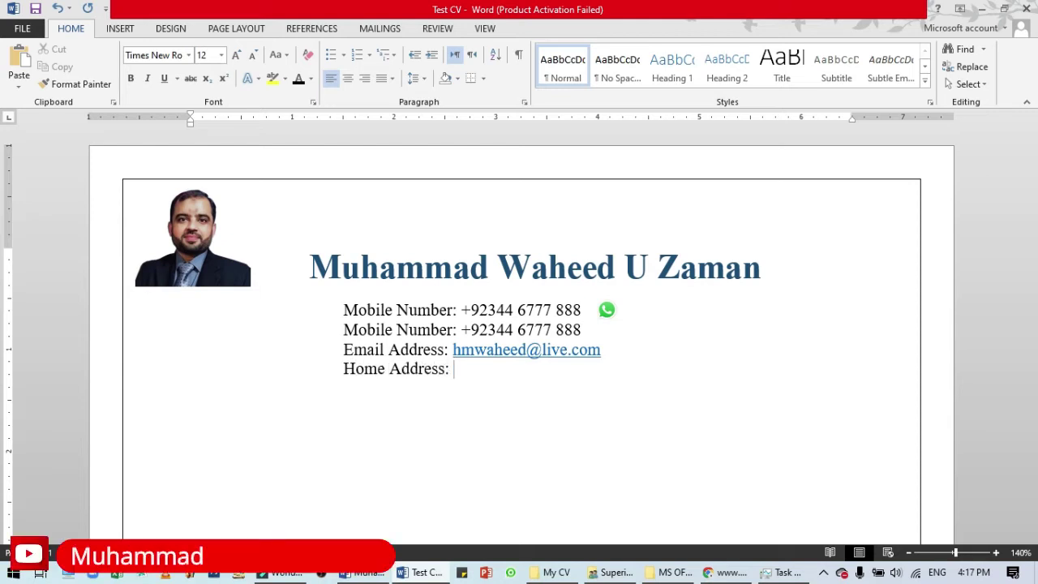
text(New Samna)
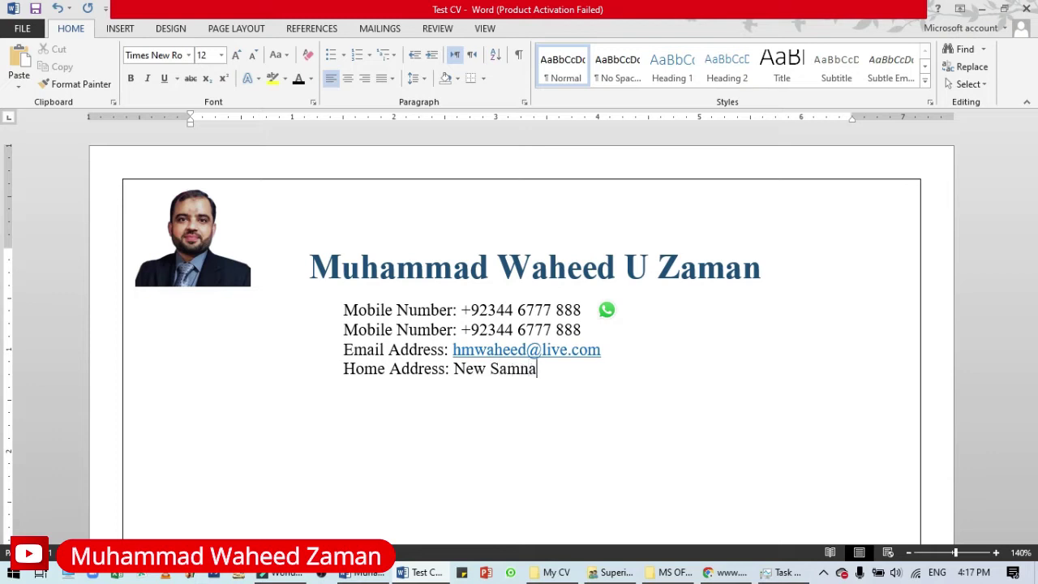
key(BackSpace)
key(BackSpace)
text(anaba)
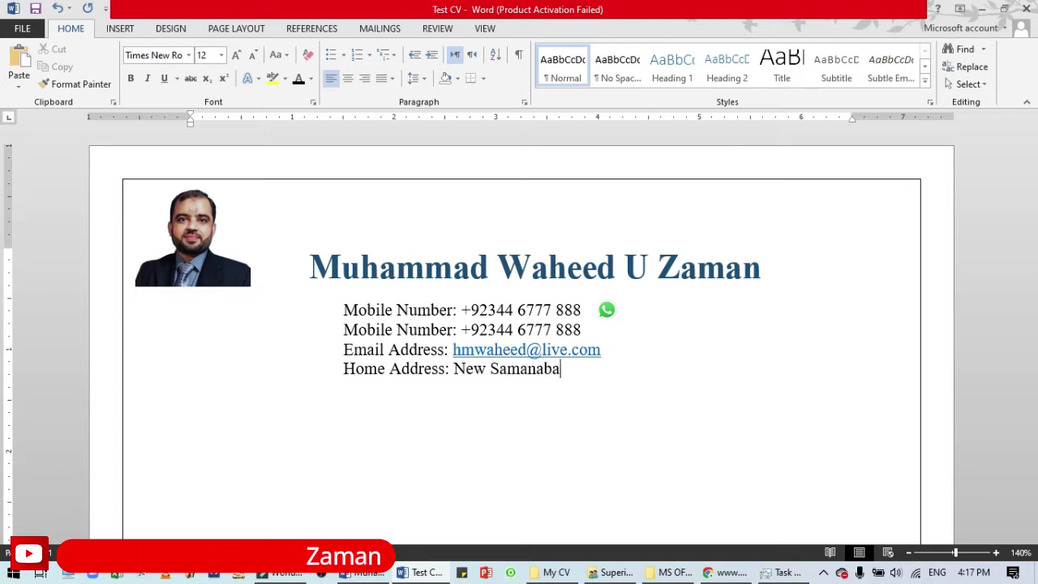
text(d)
key(BackSpace)
text(L)
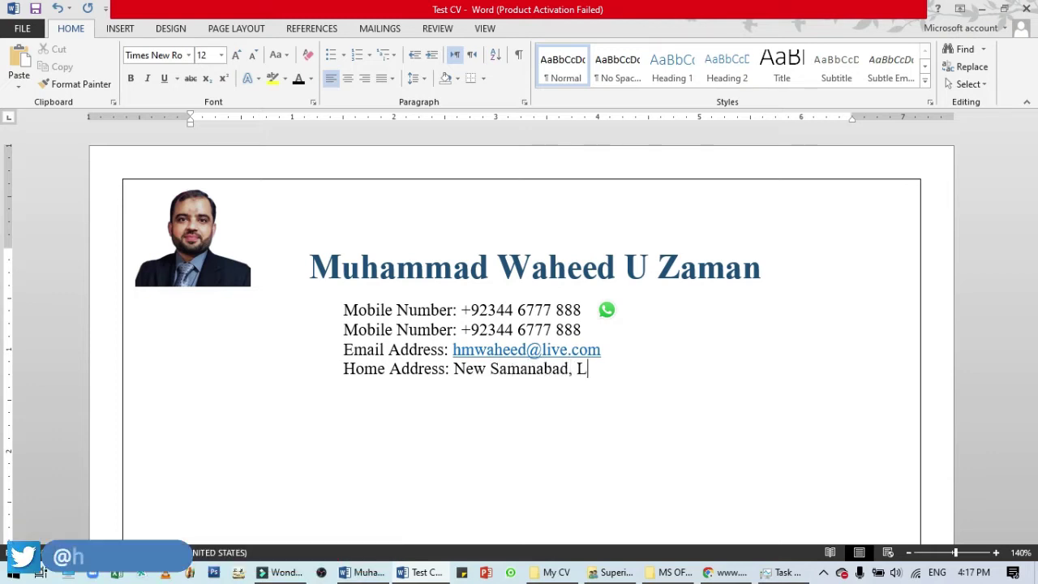
text(ahore)
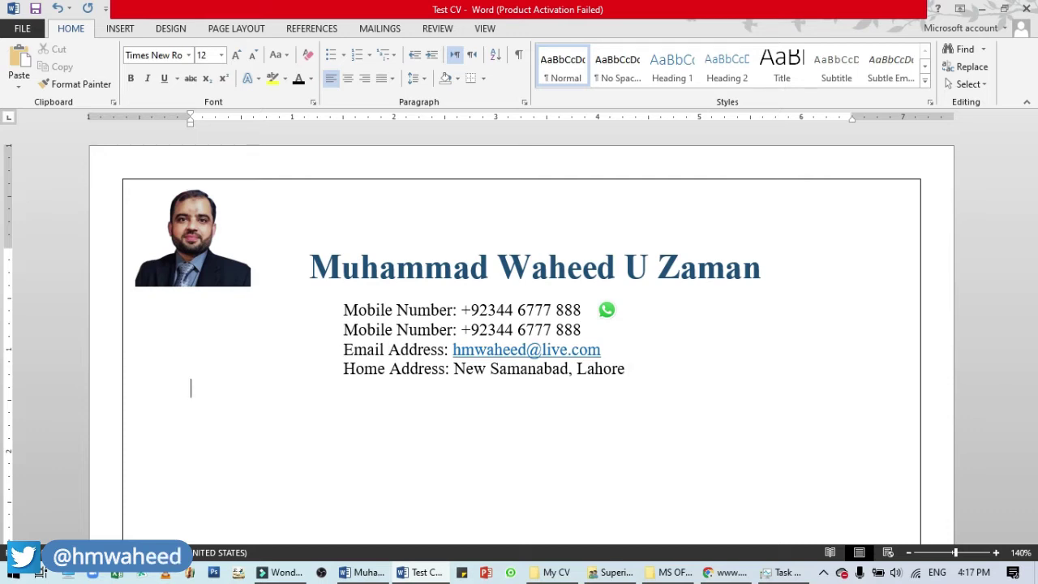
scroll(443, 385, down, 3)
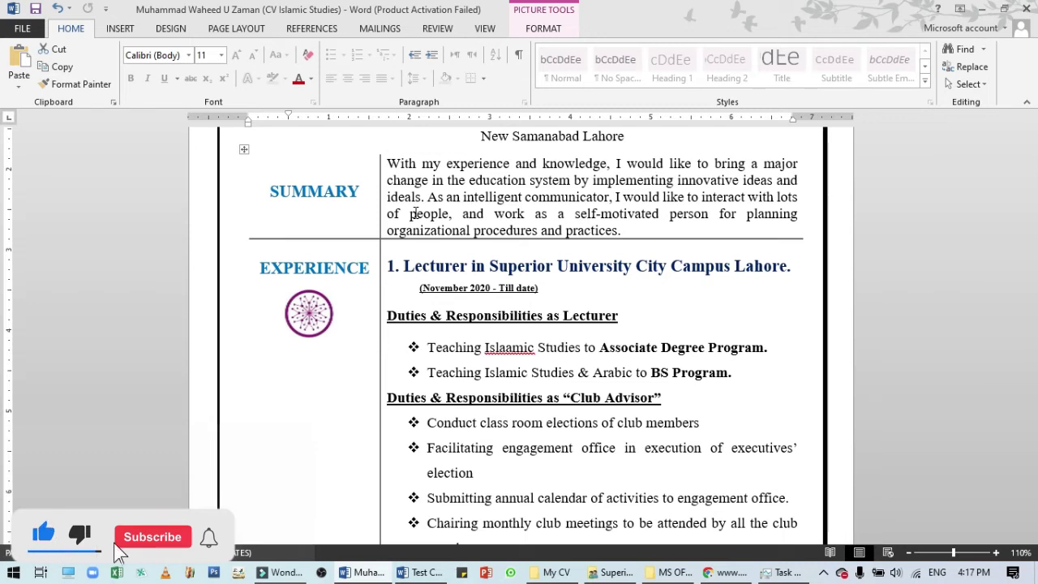
key(alt+Tab)
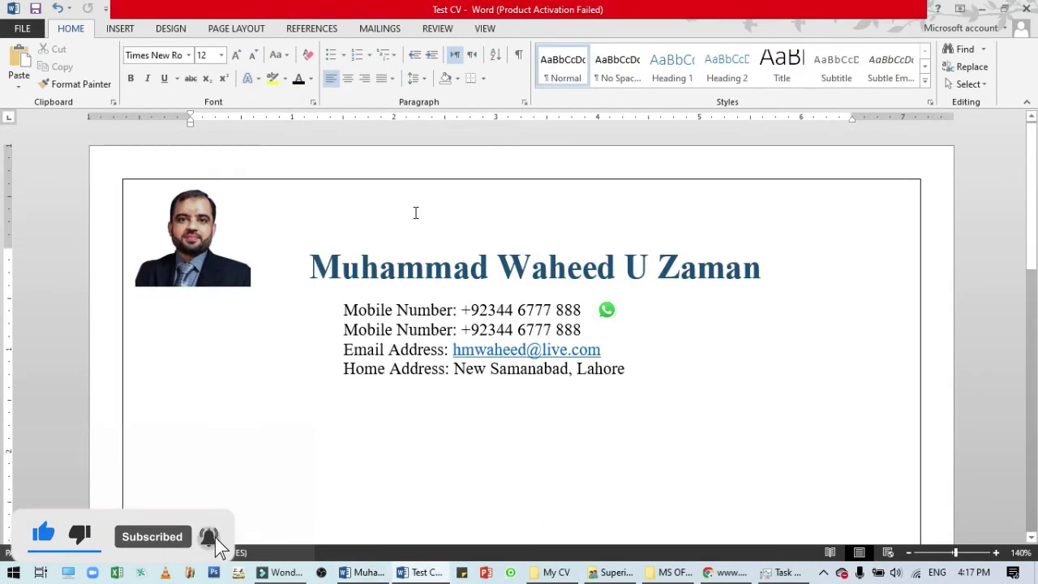
Step: Insert a one-row, two-column table below the address, widen it leftward, and type Summary in the first cell
click(120, 28)
click(99, 88)
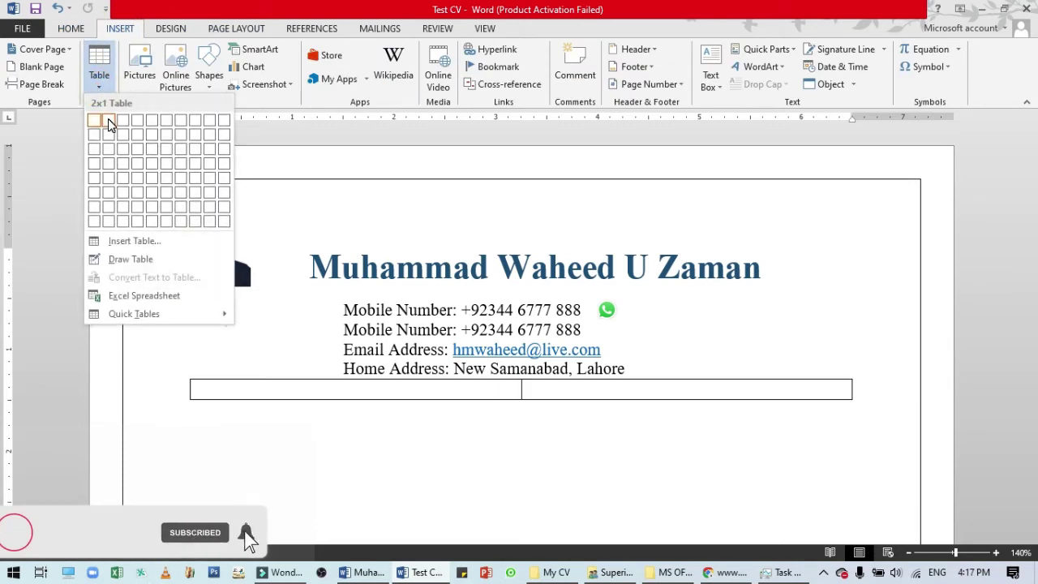
click(108, 120)
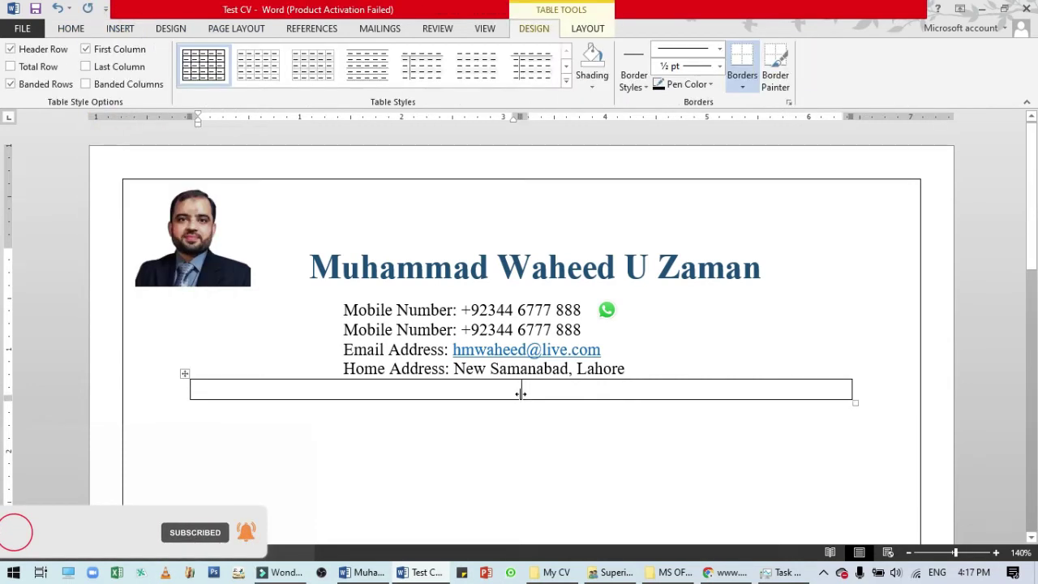
drag(520, 394, 307, 408)
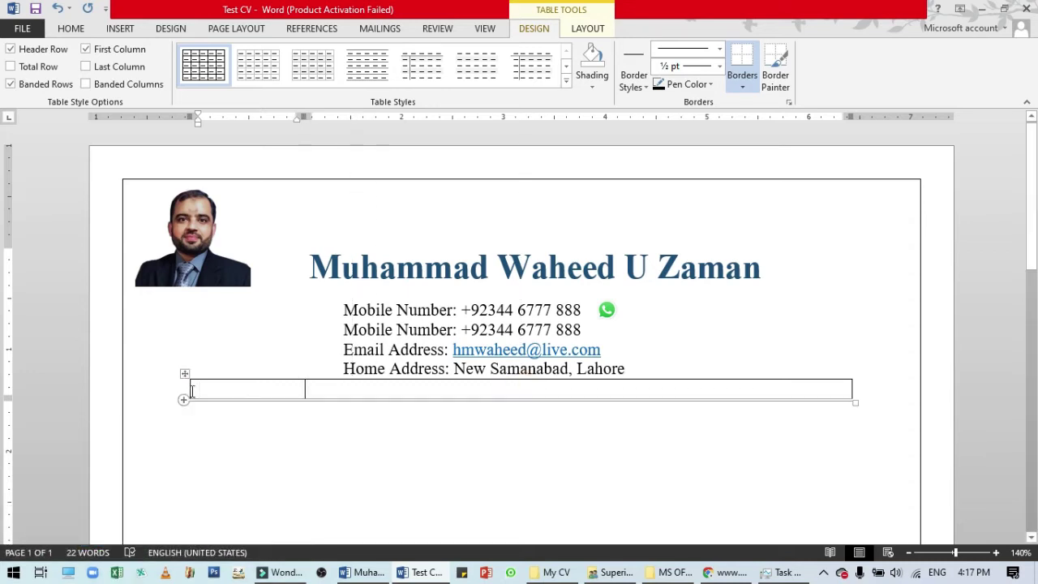
drag(190, 392, 134, 400)
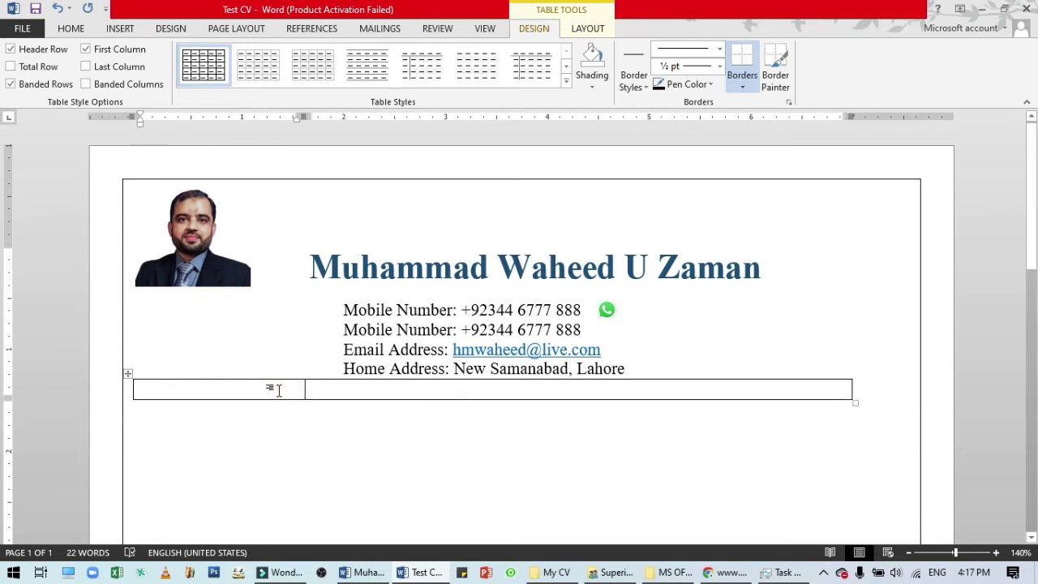
text(Summer)
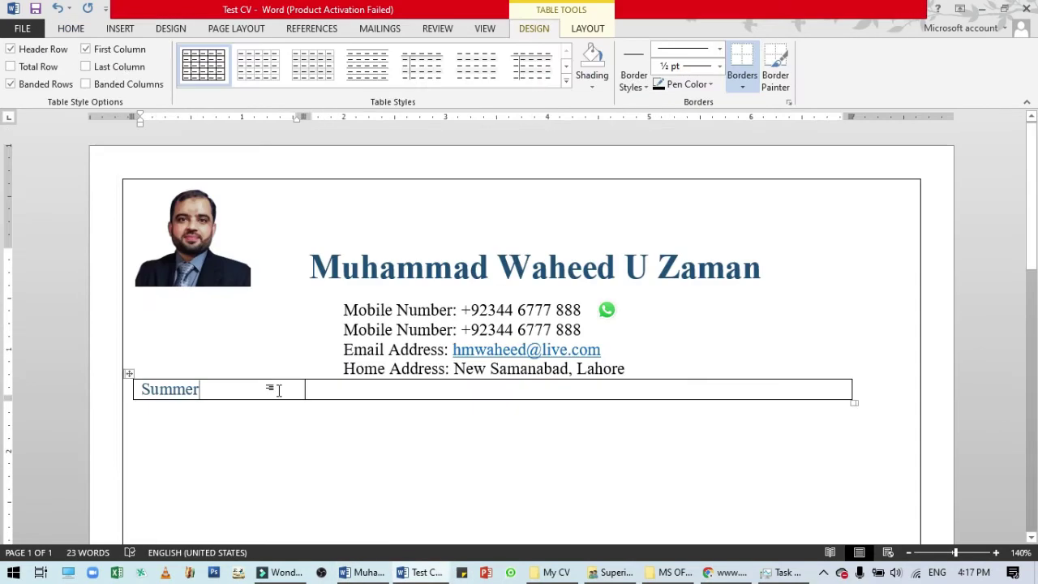
key(BackSpace)
key(BackSpace)
text(ary)
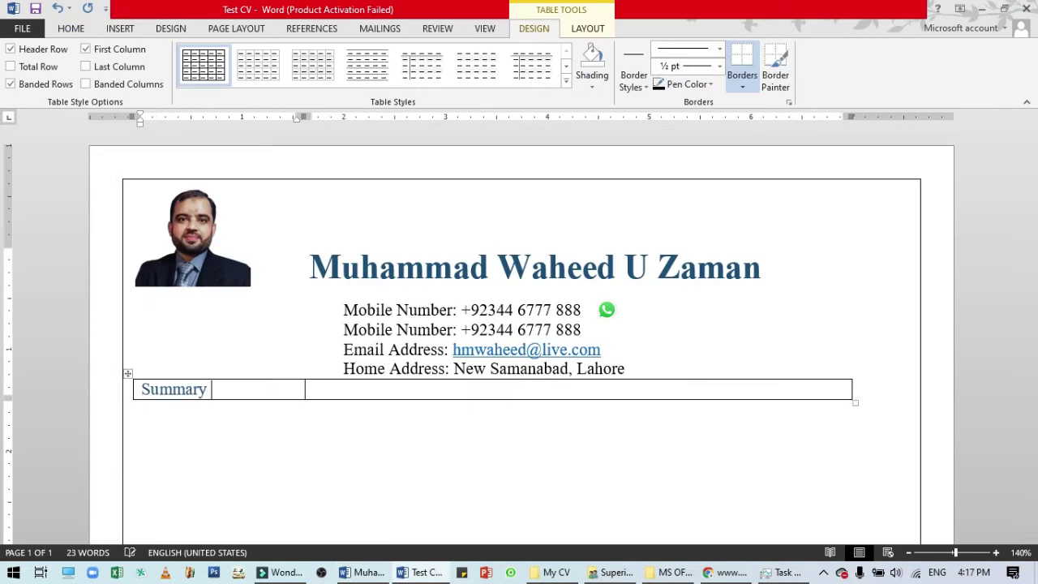
drag(212, 390, 139, 394)
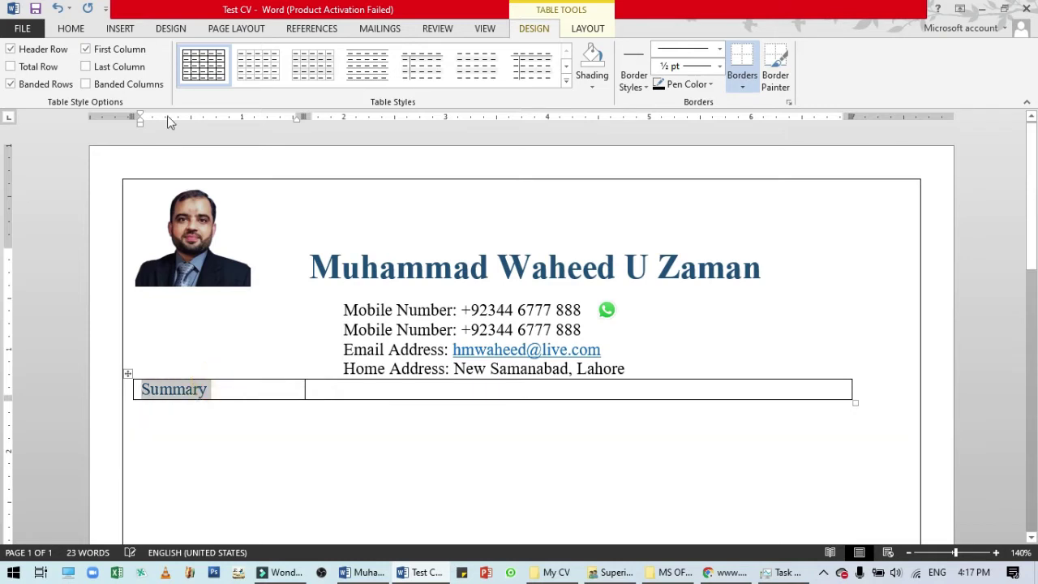
Step: Apply the light blue Grid Table 3 Accent 5 style, narrow the Summary column, and add a blank line above
click(566, 80)
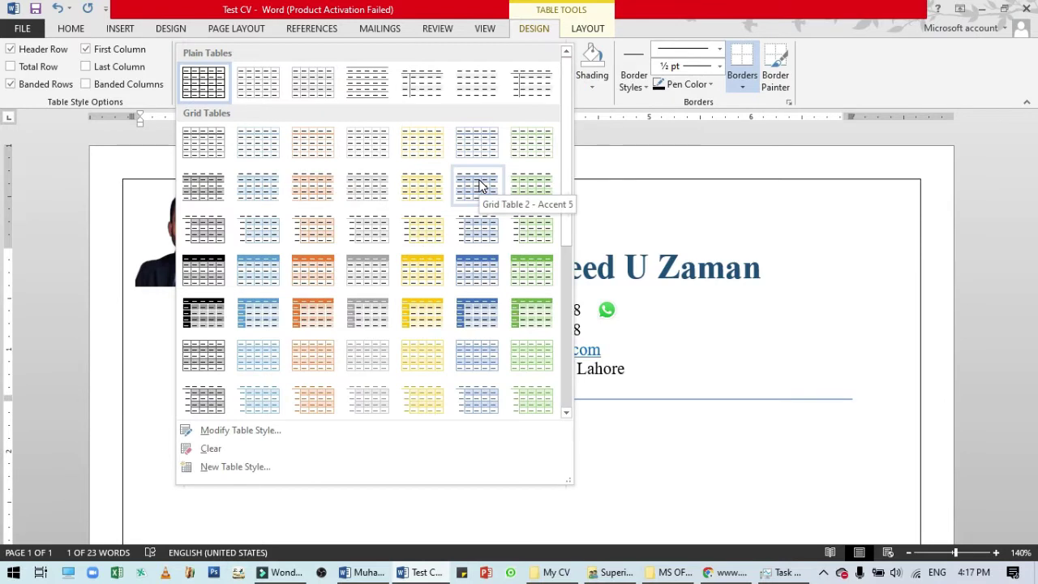
click(465, 243)
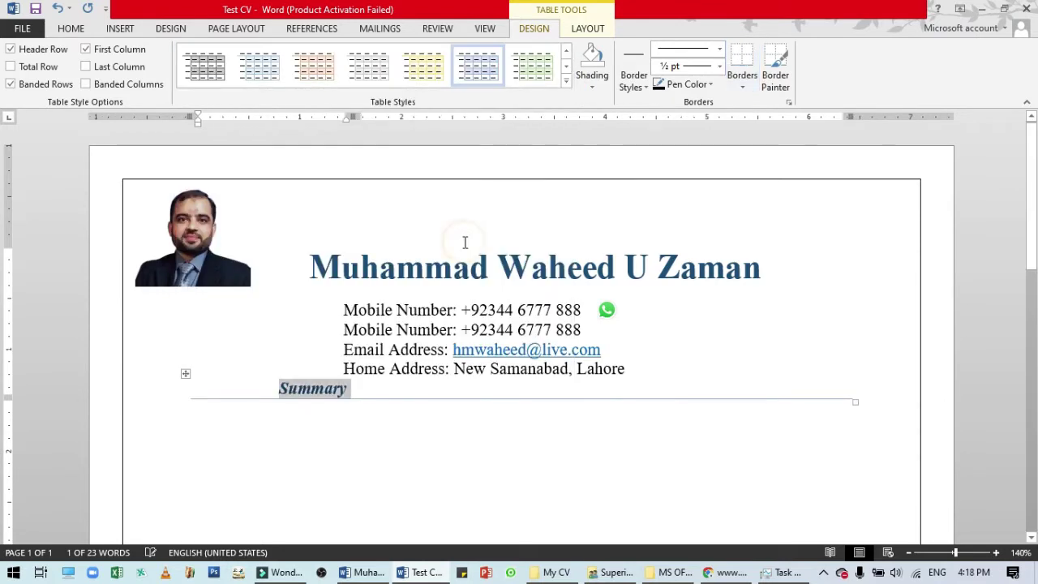
click(467, 379)
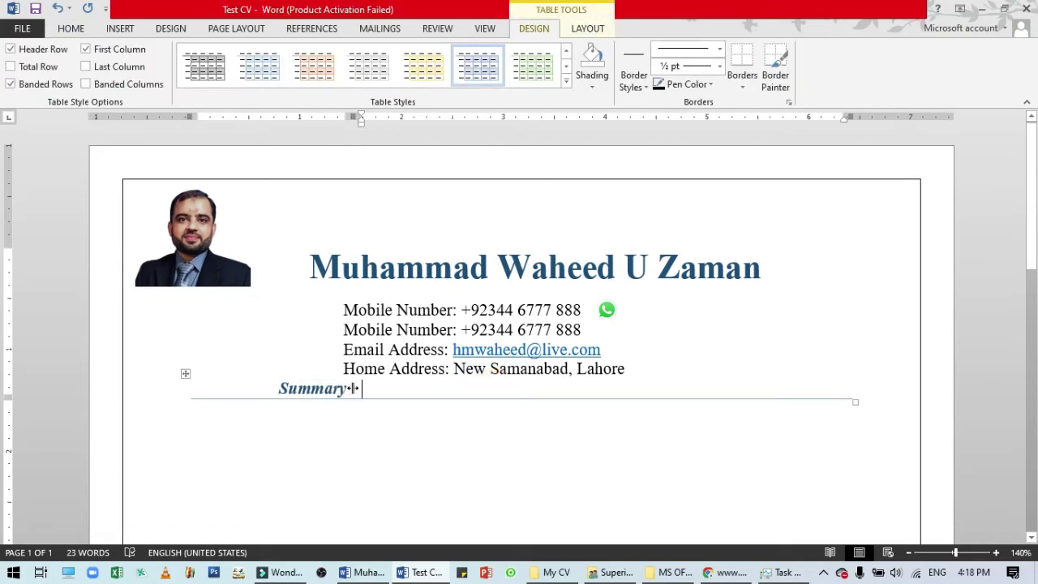
drag(353, 388, 279, 395)
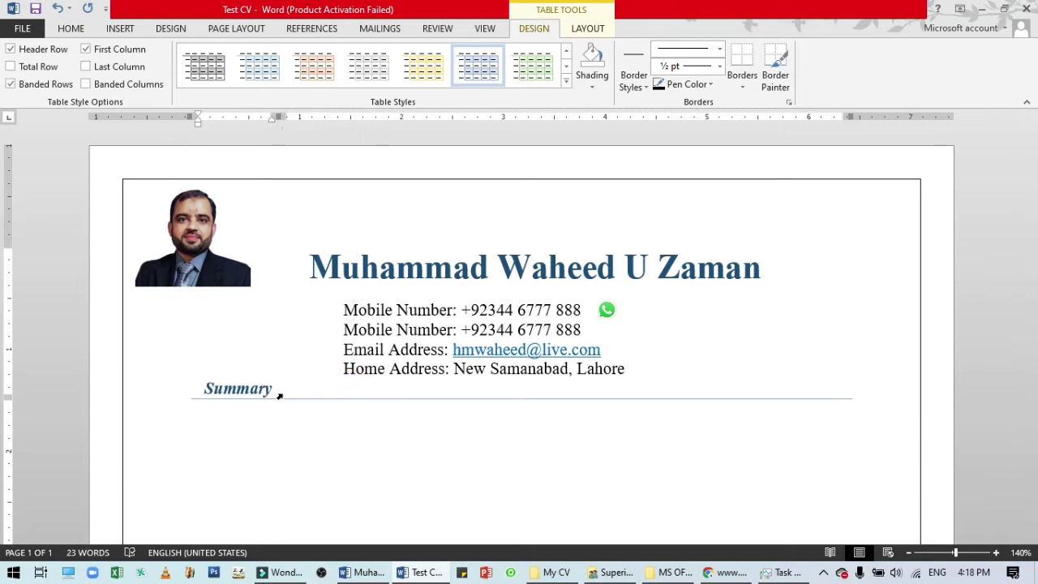
click(312, 391)
mouse_move(519, 389)
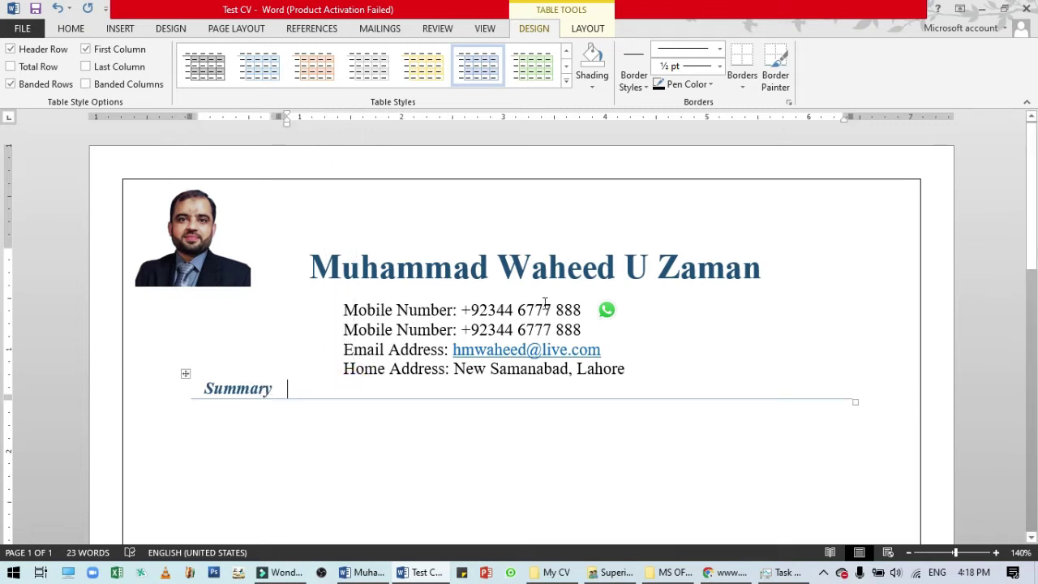
click(632, 369)
key(Return)
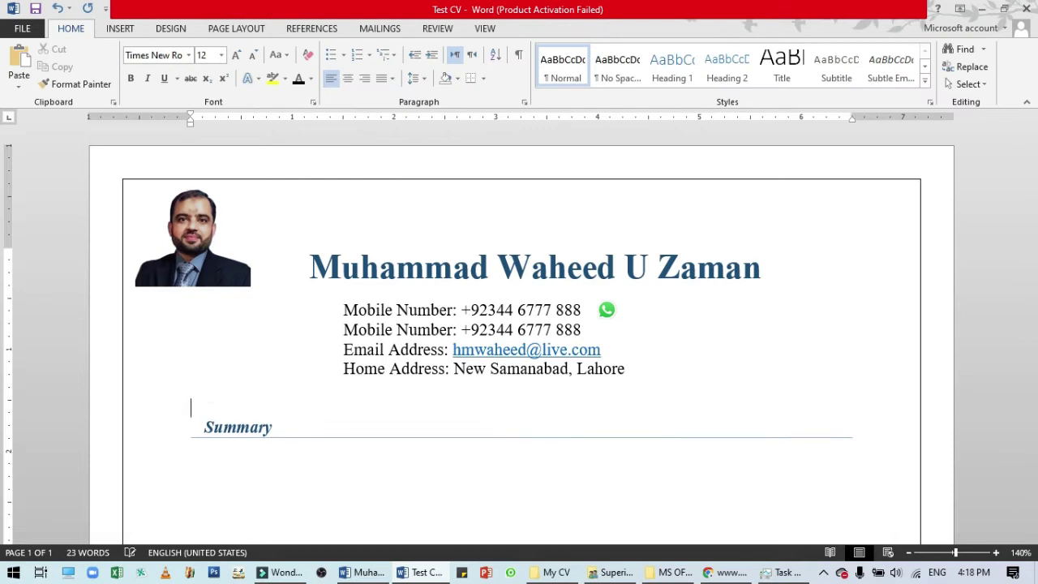
Step: Paste the old CV's career summary paragraph into the cell beside Summary and shrink it to 12 pt
click(521, 424)
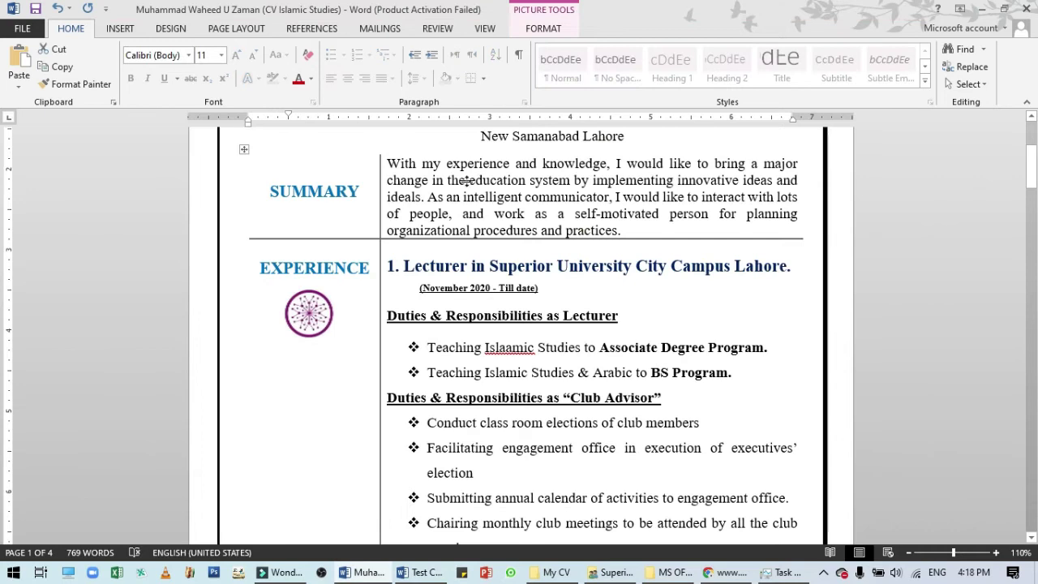
click(465, 173)
triple_click(465, 173)
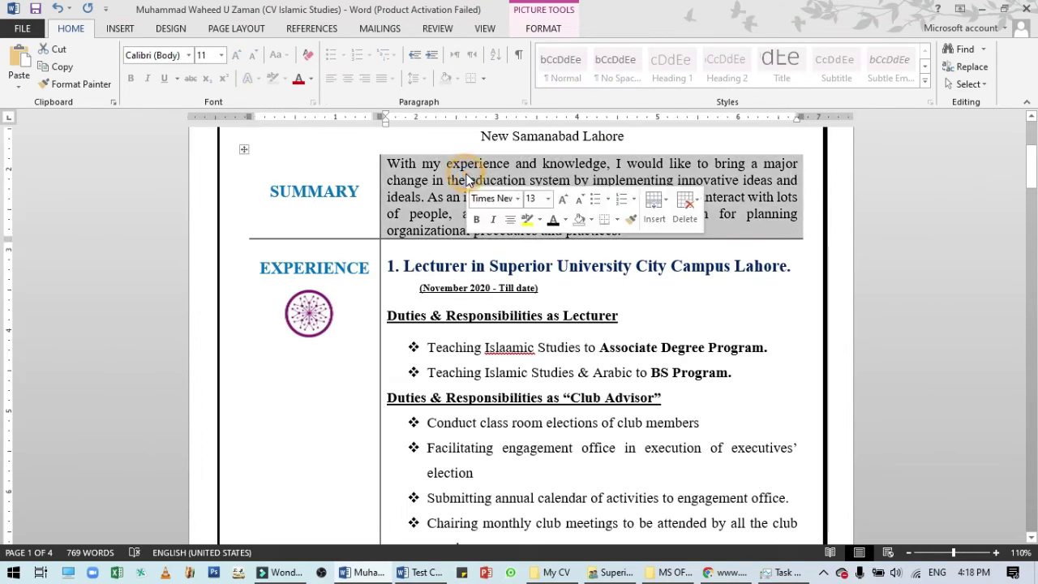
key(alt+Tab)
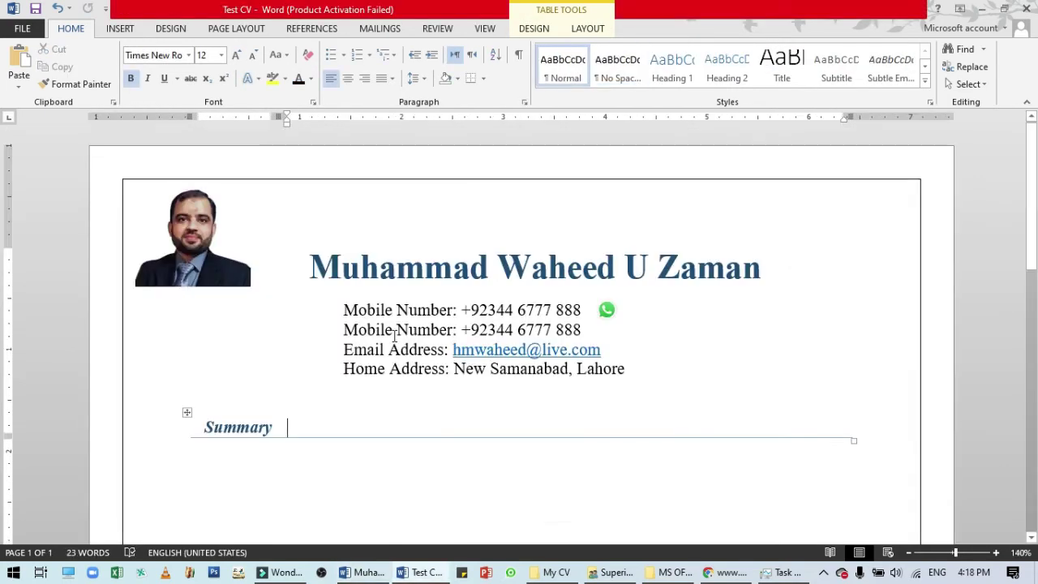
text(With my experience and knowledge, I would like to bring a major change in the education system by implementing innovative ideas and ideals. As an intelligent communicator, I would like to interact with lots of people, and work as a self-motivated person for planning organizational procedures and practices.)
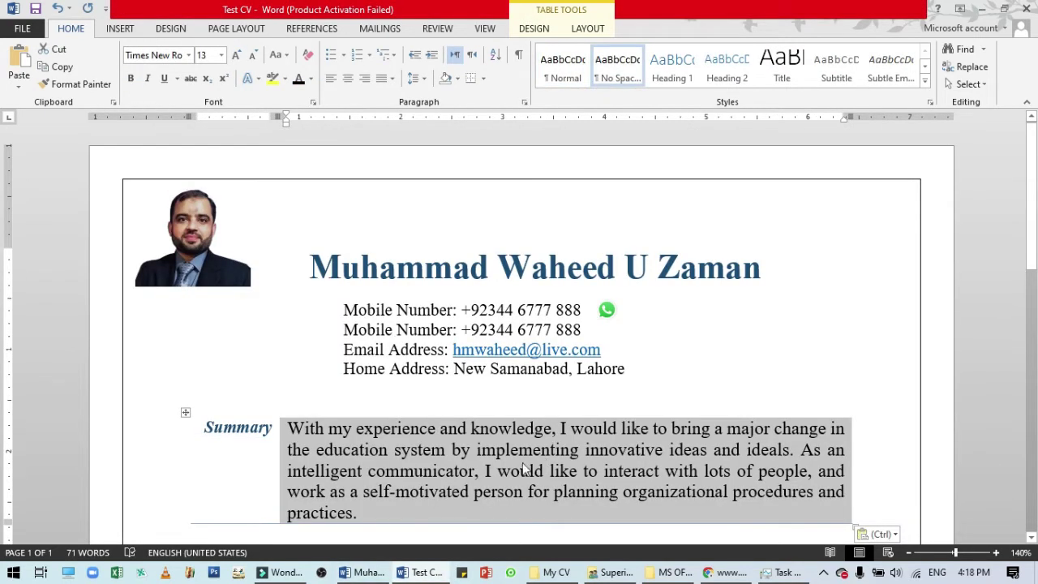
click(252, 55)
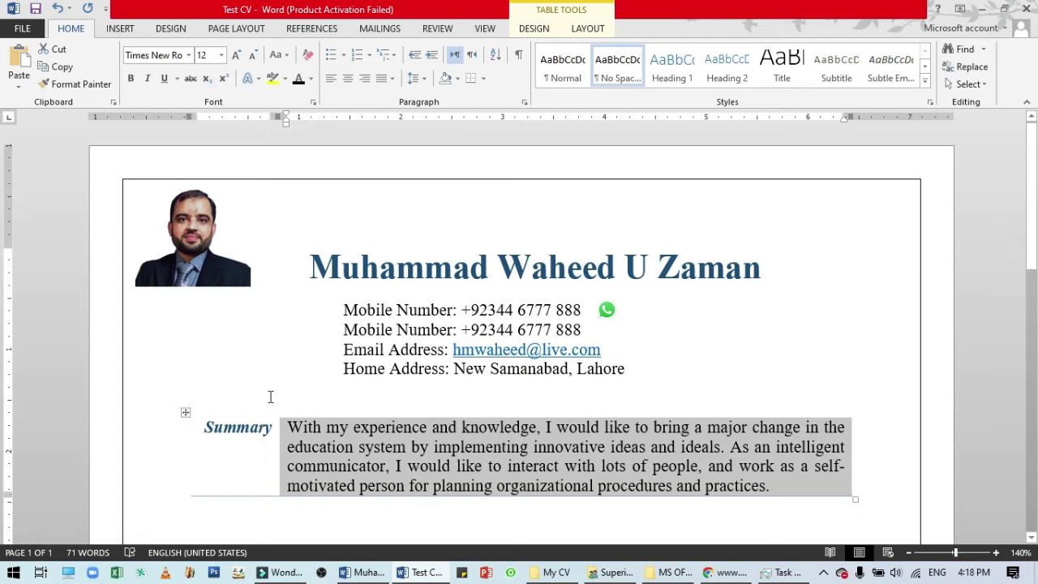
Step: Change the Summary heading to uppercase SUMMARY
double_click(261, 427)
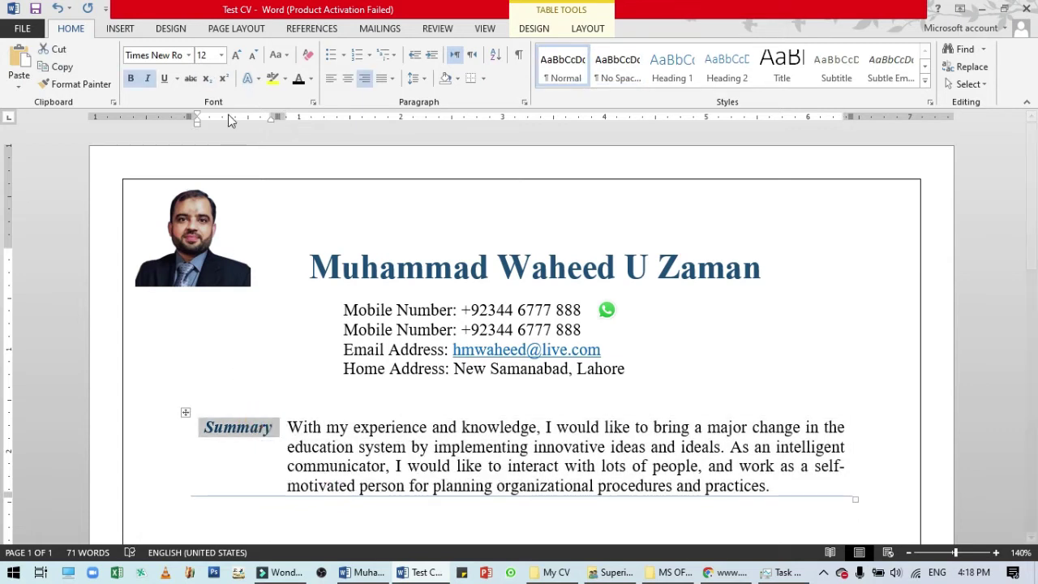
click(276, 54)
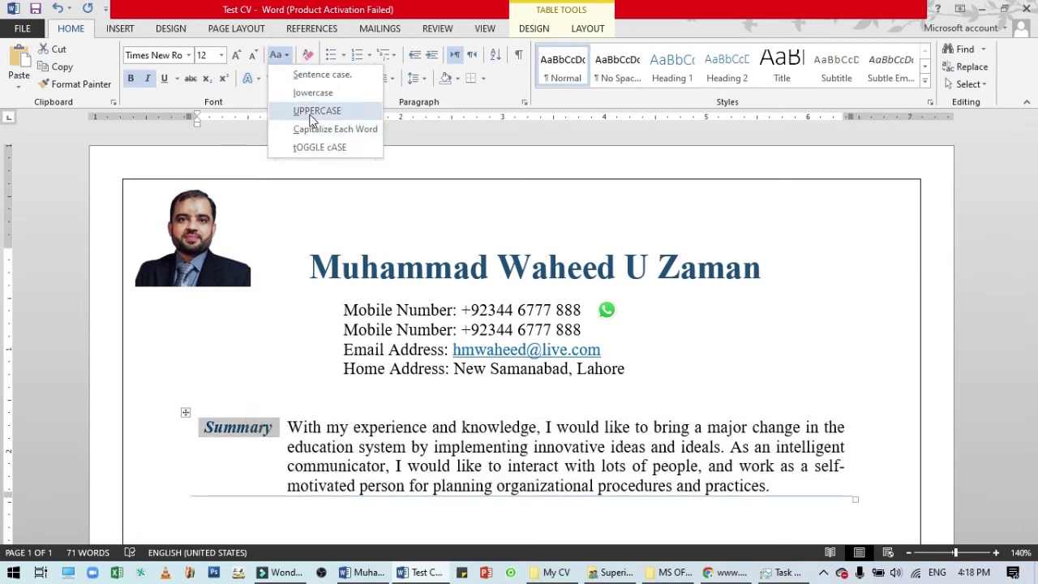
click(312, 108)
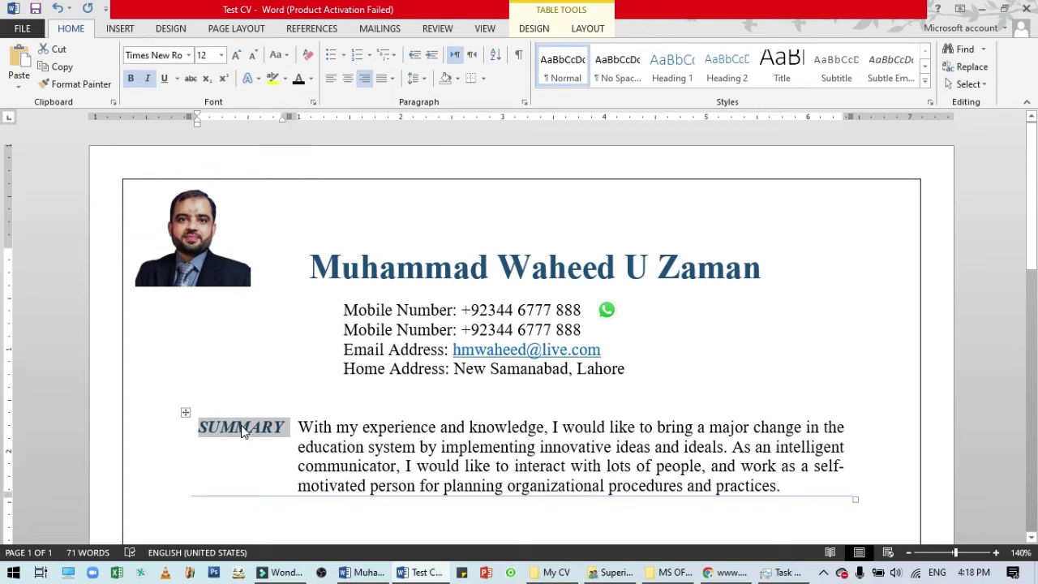
Step: Move SUMMARY down one line and add an empty table row below the summary row
click(199, 427)
key(Return)
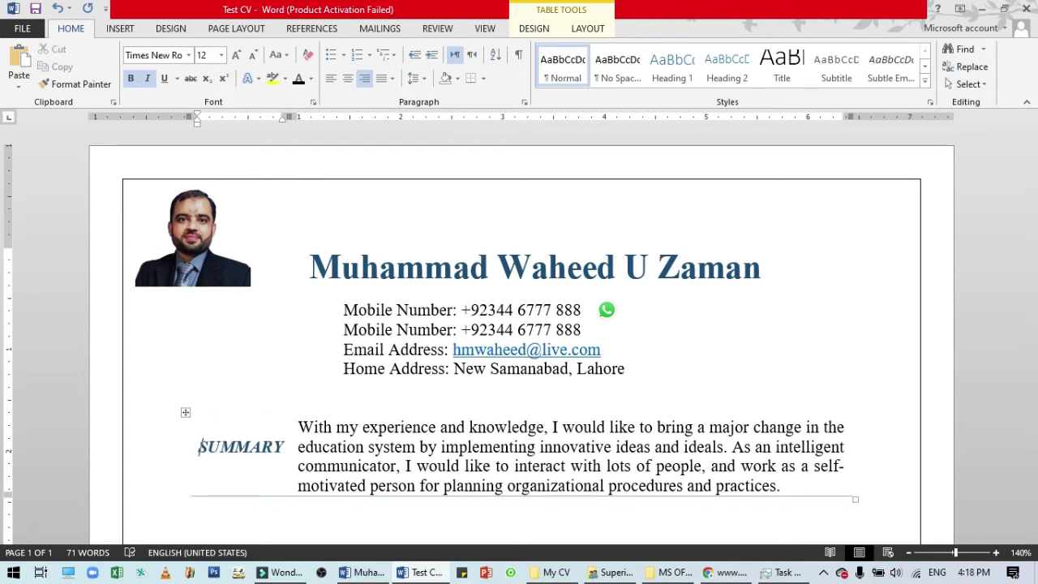
click(527, 485)
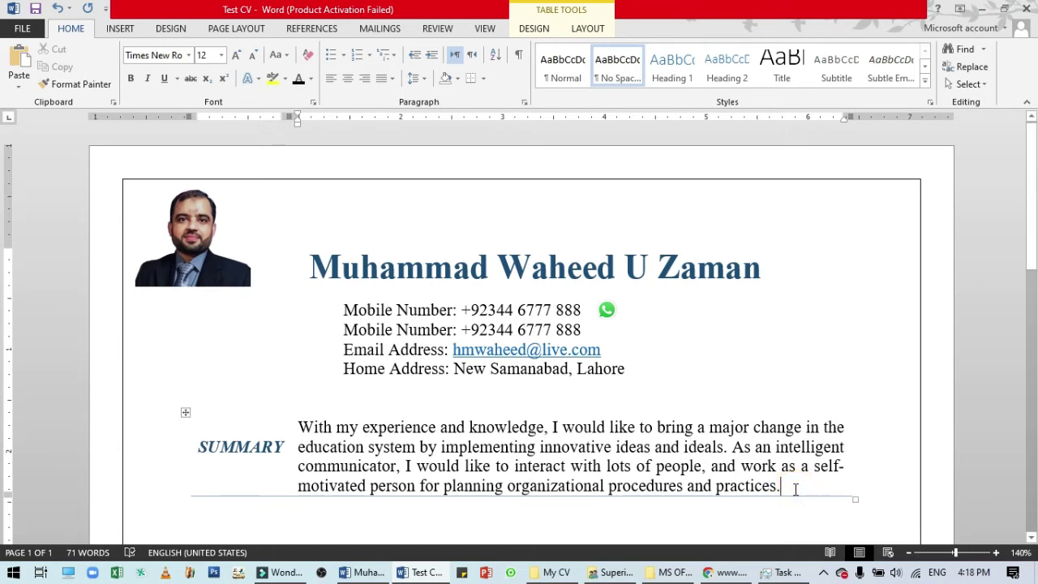
key(Tab)
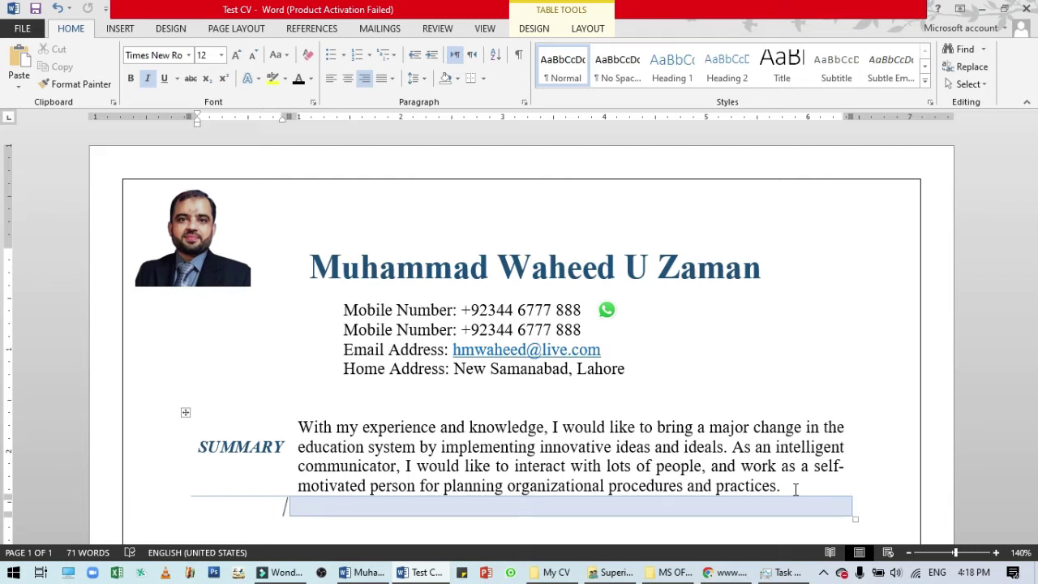
Step: Restyle the whole table with the plain black-bordered Table Grid style and make SUMMARY bold
click(185, 413)
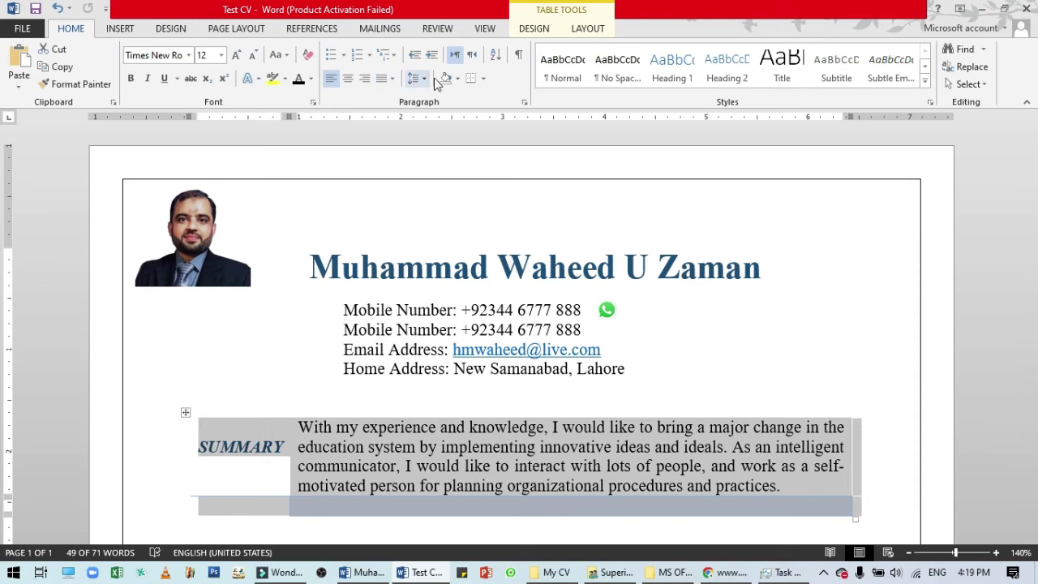
click(587, 28)
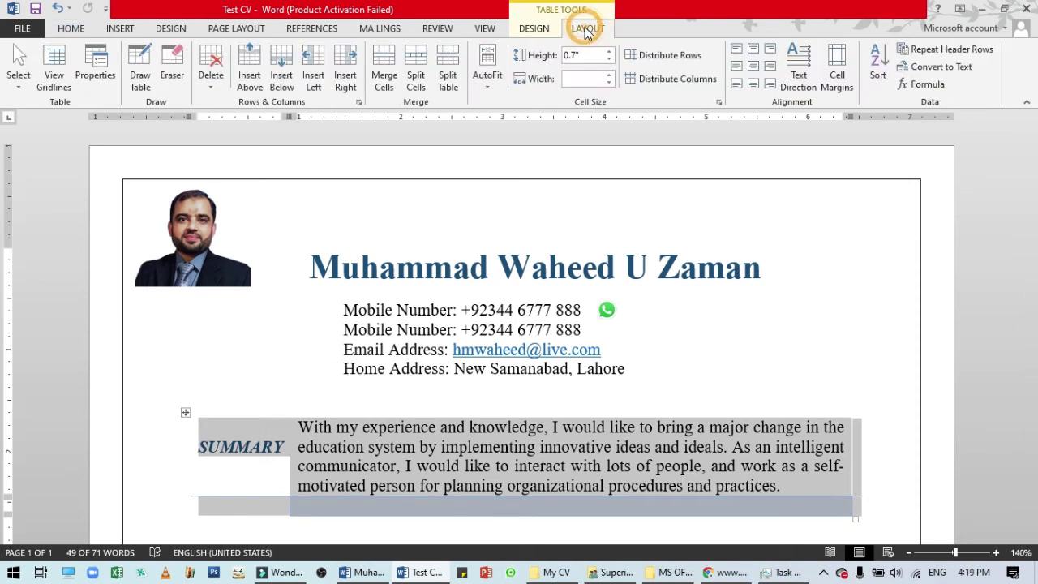
click(535, 28)
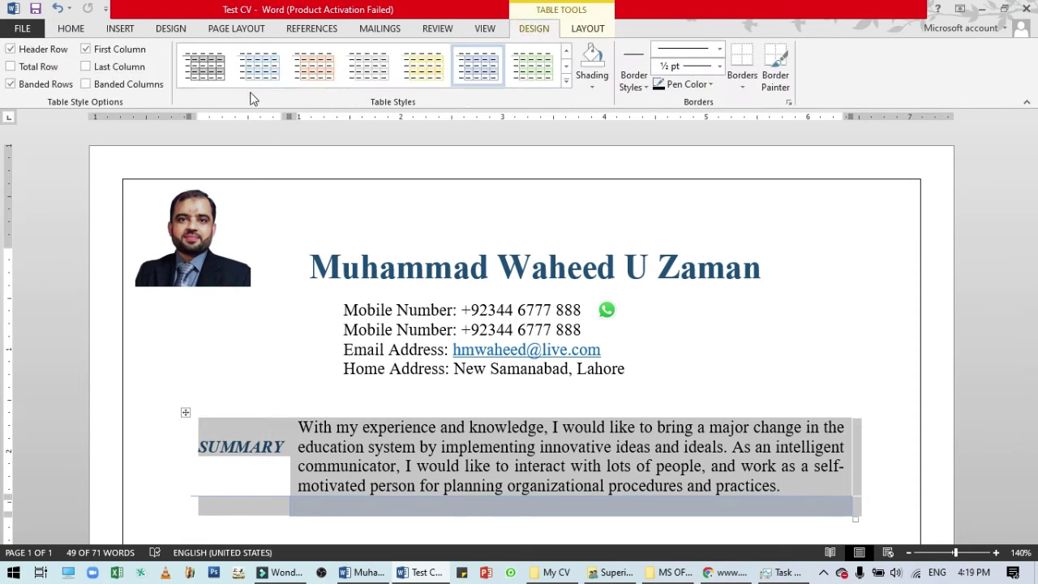
click(565, 80)
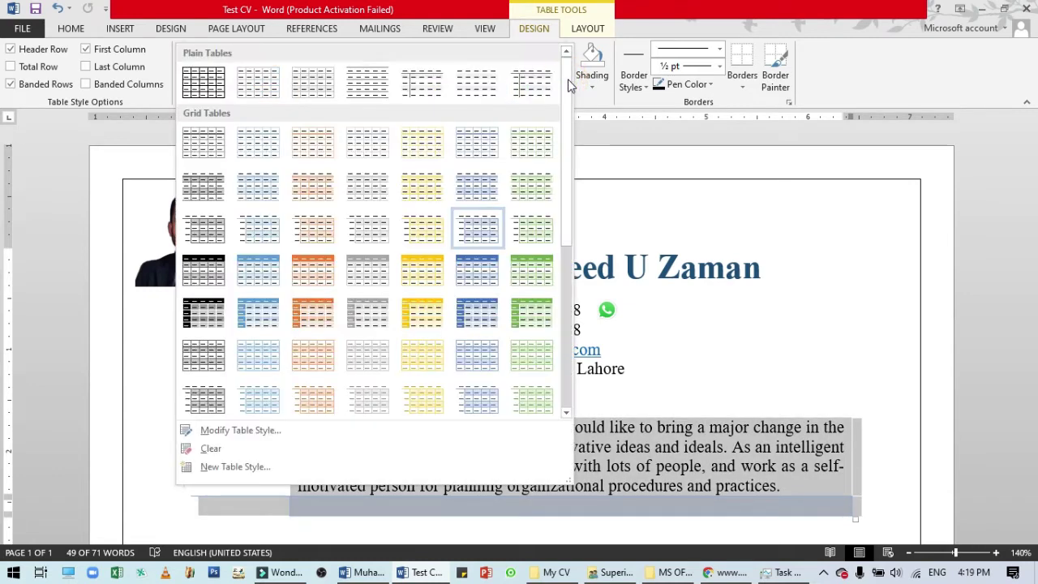
click(212, 90)
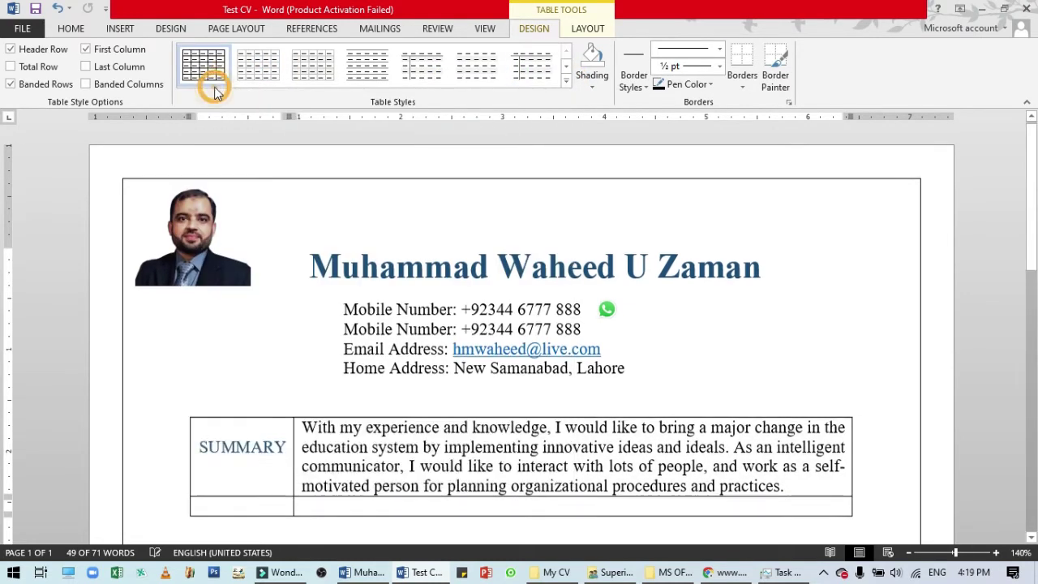
click(402, 506)
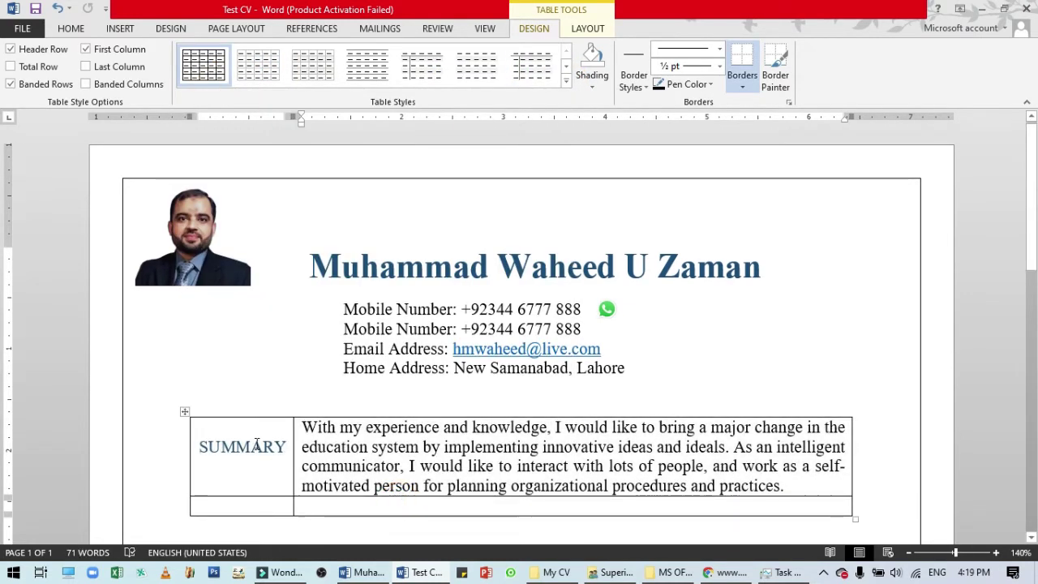
drag(285, 446, 202, 450)
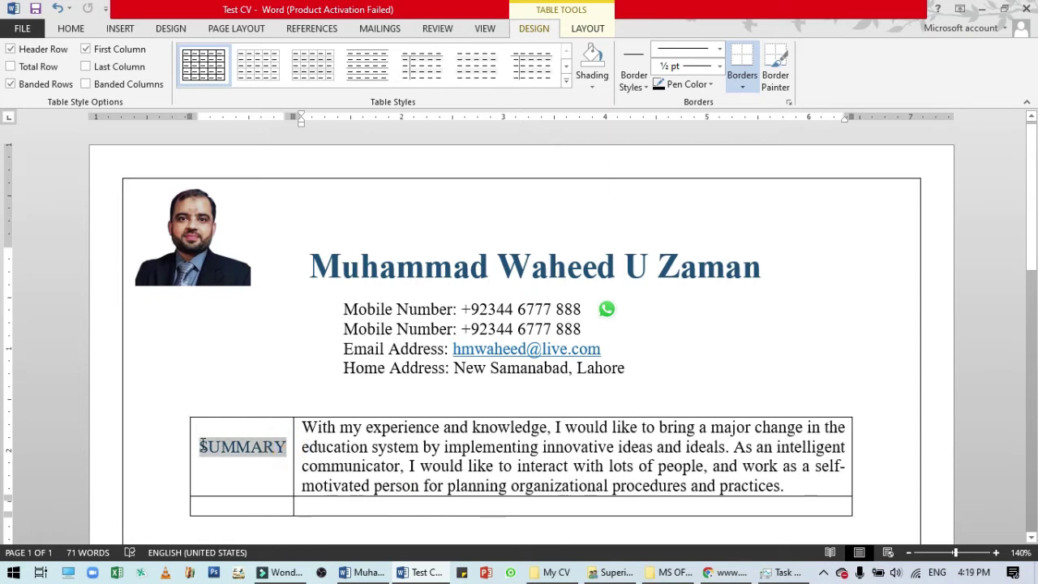
key(ctrl+b)
Step: Type the Experience heading in the new row's left cell, correcting the misspelling Experence
click(243, 504)
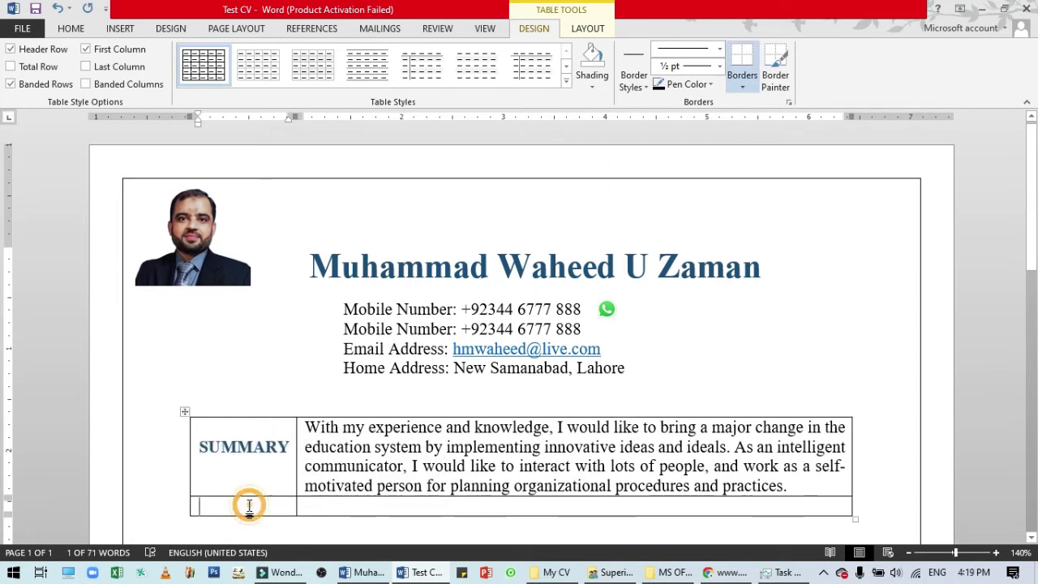
key(alt+Tab)
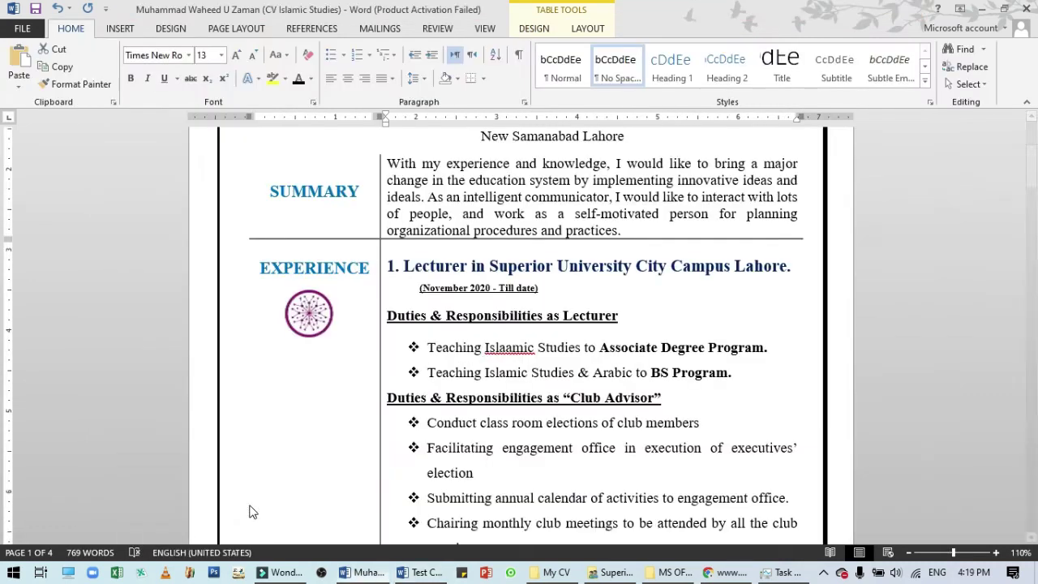
scroll(419, 371, down, 1)
scroll(328, 197, down, 1)
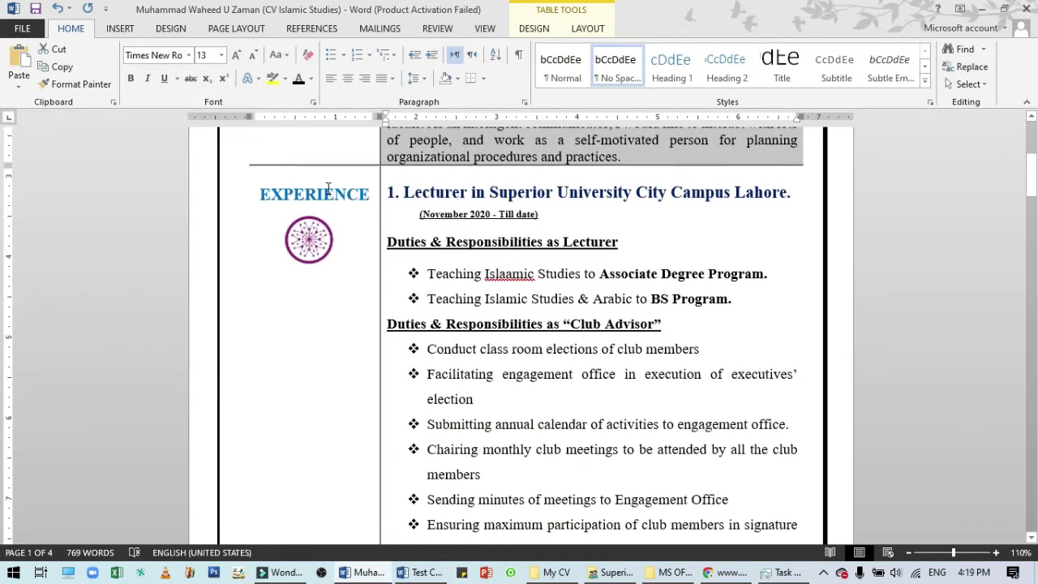
key(alt+Tab)
text(W)
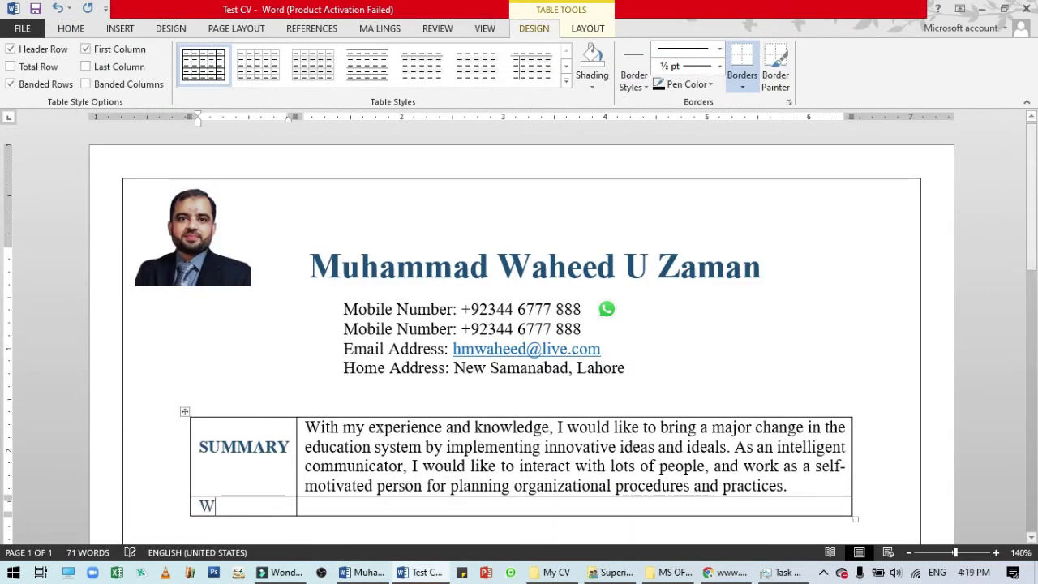
text(o)
key(BackSpace)
key(BackSpace)
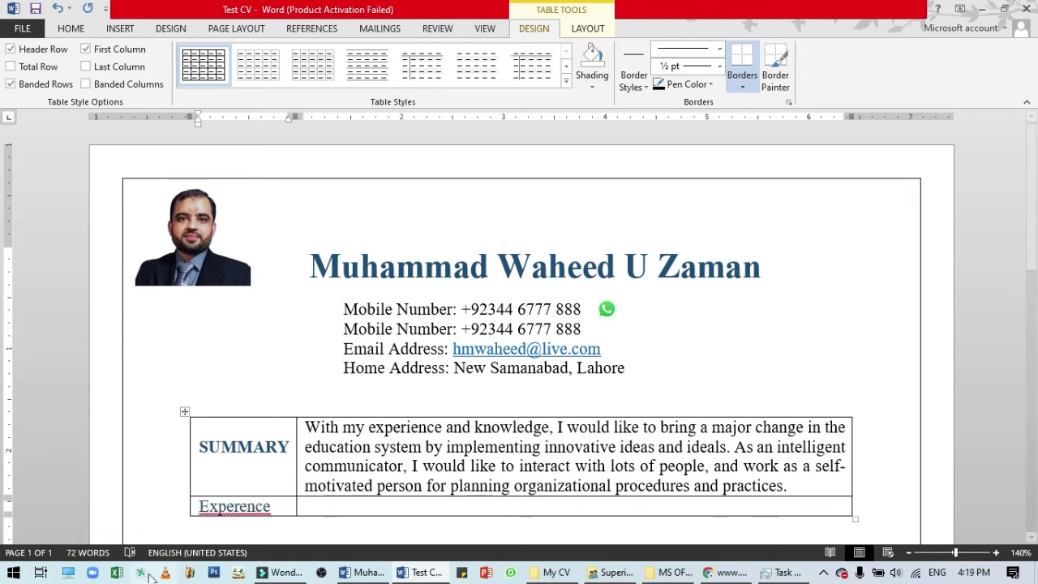
right_click(229, 505)
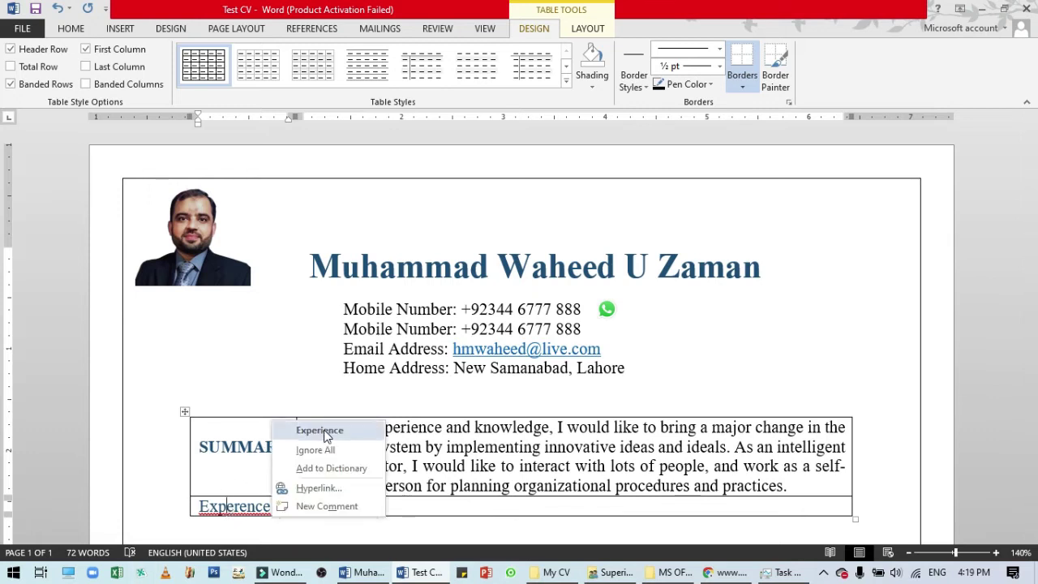
click(313, 428)
Step: Change the Experience heading to uppercase EXPERIENCE
drag(284, 506, 203, 507)
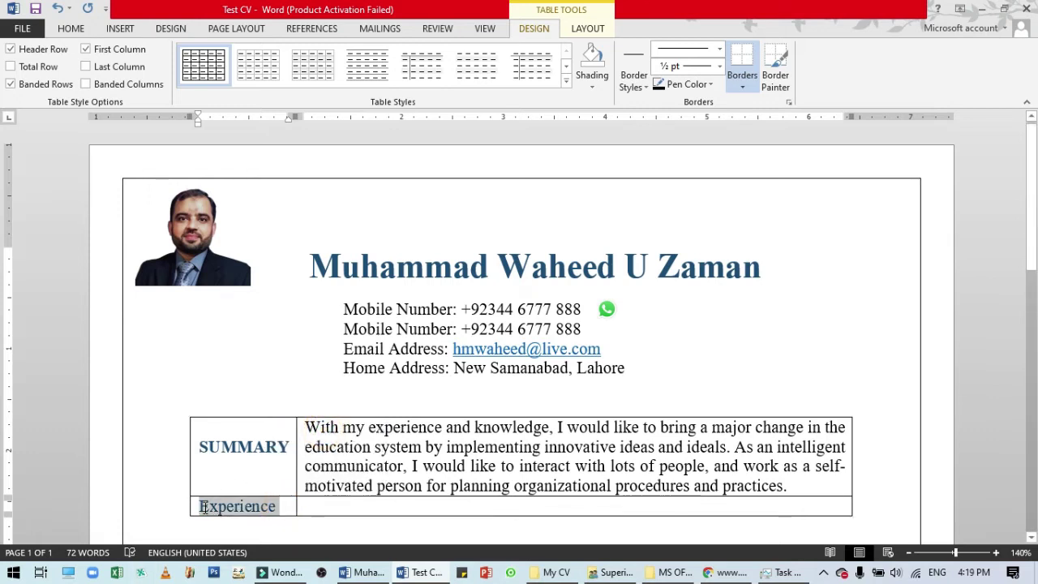
click(71, 29)
click(275, 58)
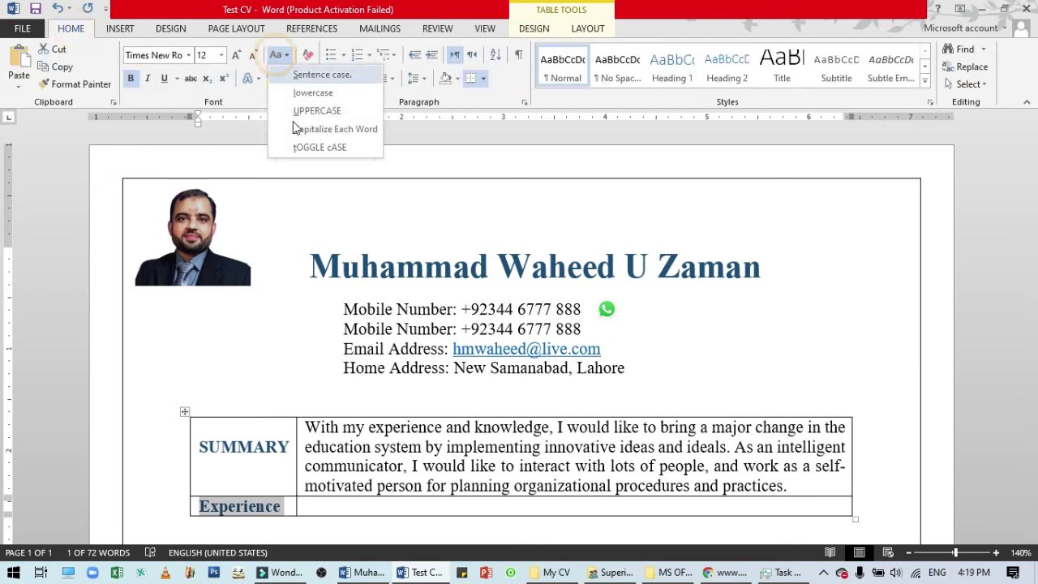
click(313, 106)
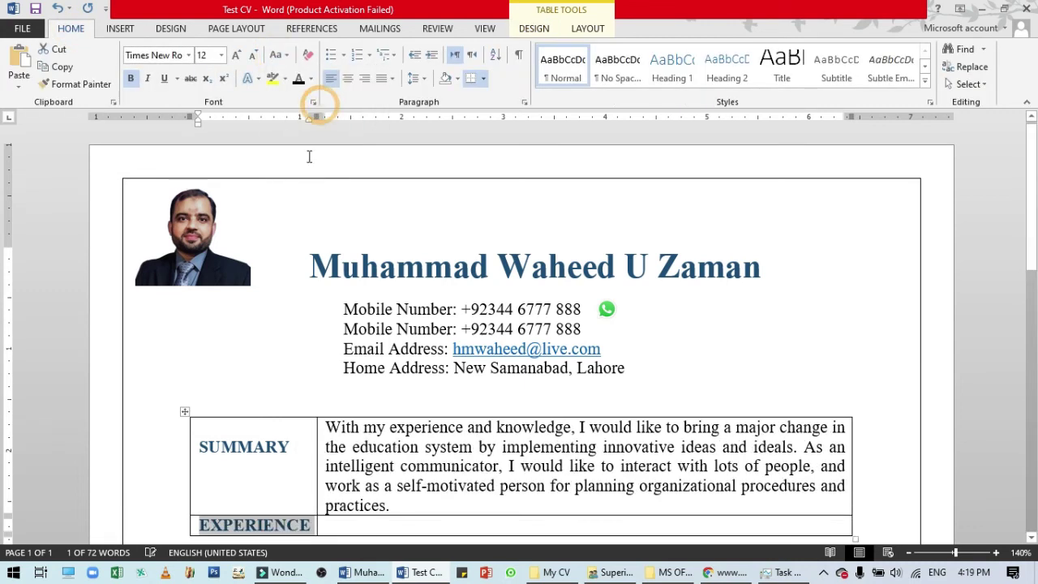
Step: Add blank lines in the experience content cell and below the EXPERIENCE heading
click(365, 528)
key(Return)
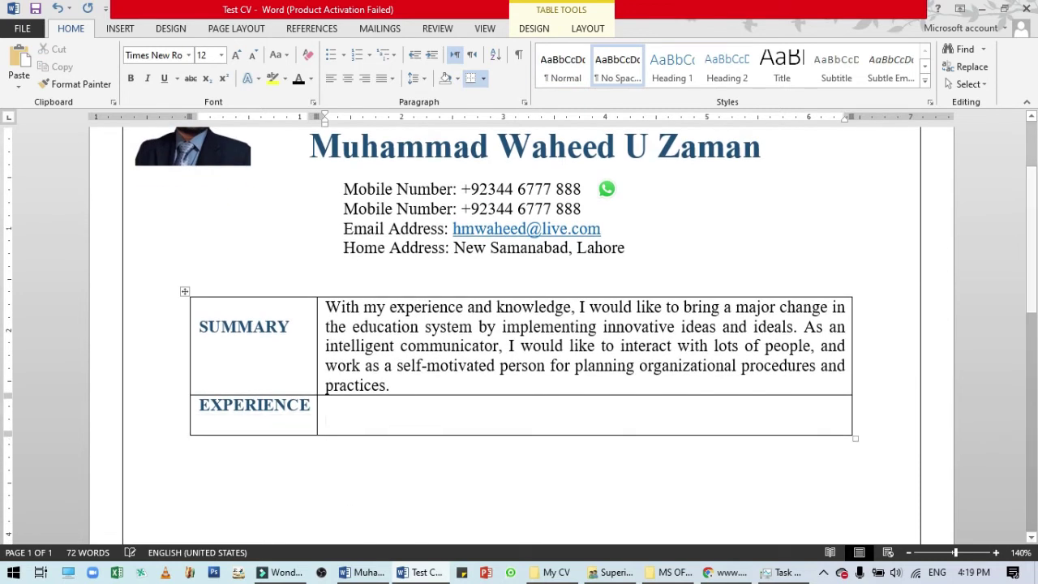
key(Return)
key(Return)
key(Return)
key(Return)
key(Return)
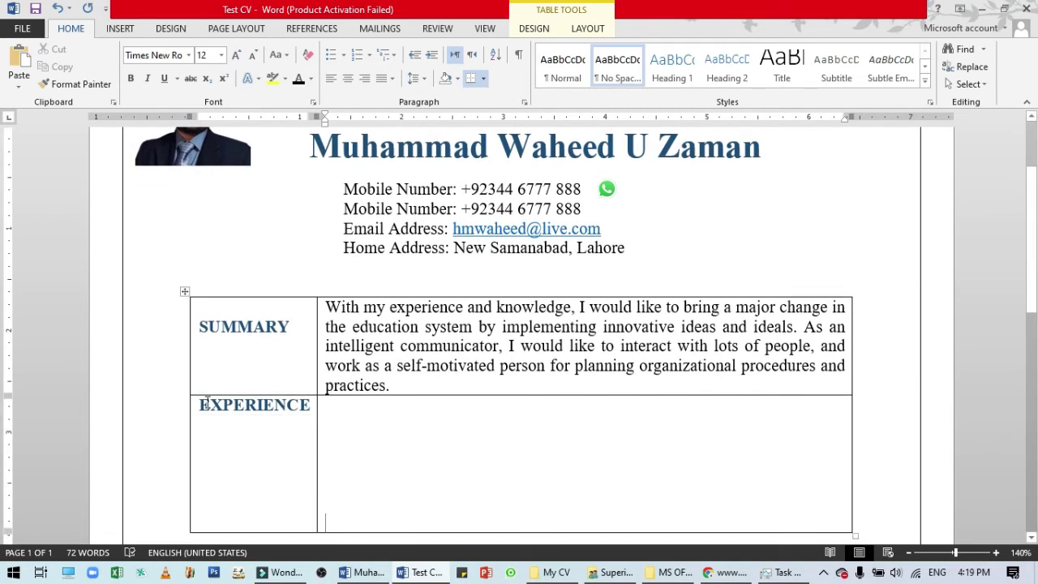
click(195, 406)
key(Return)
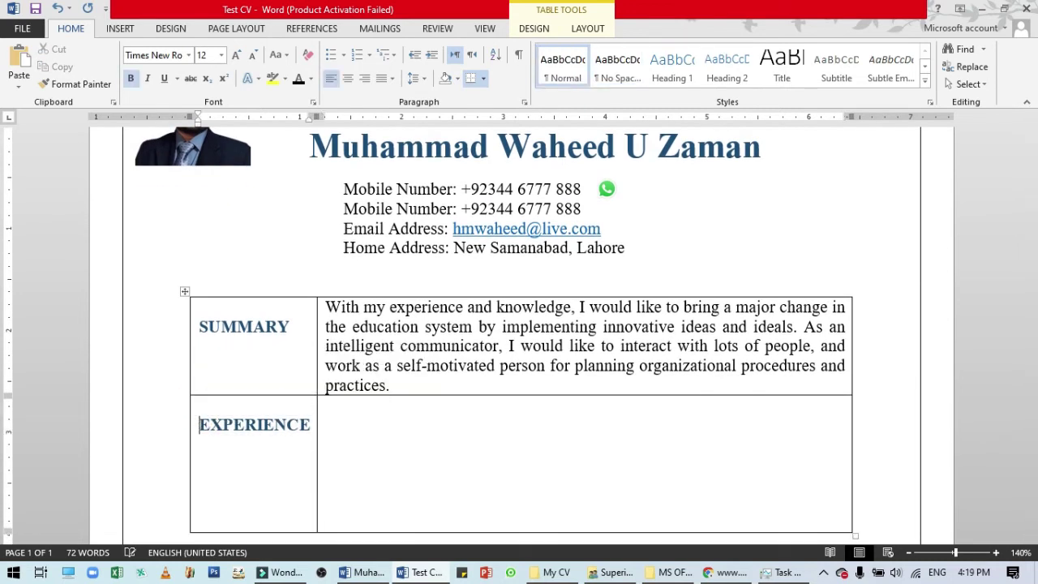
click(261, 429)
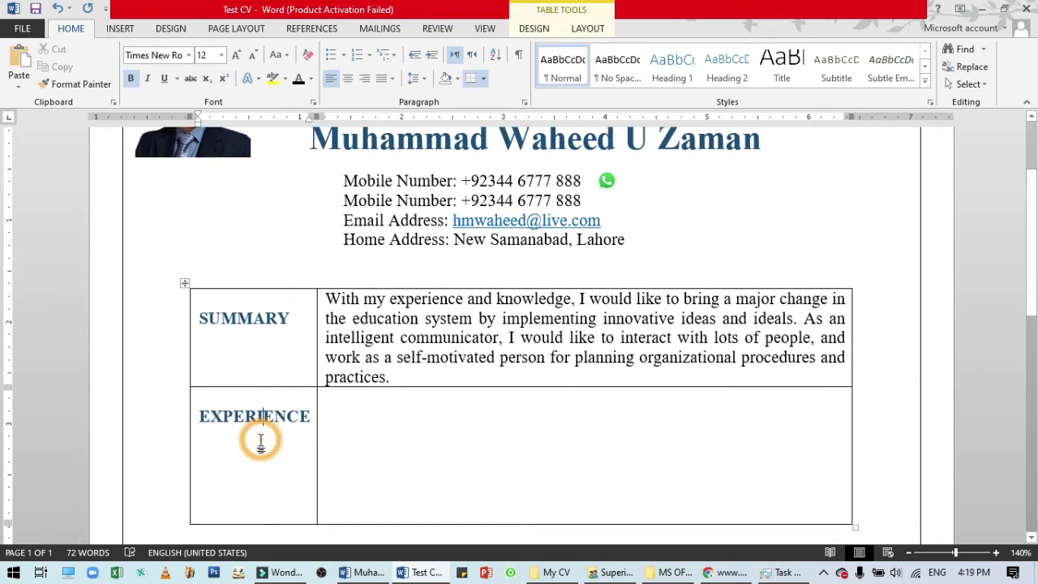
key(Return)
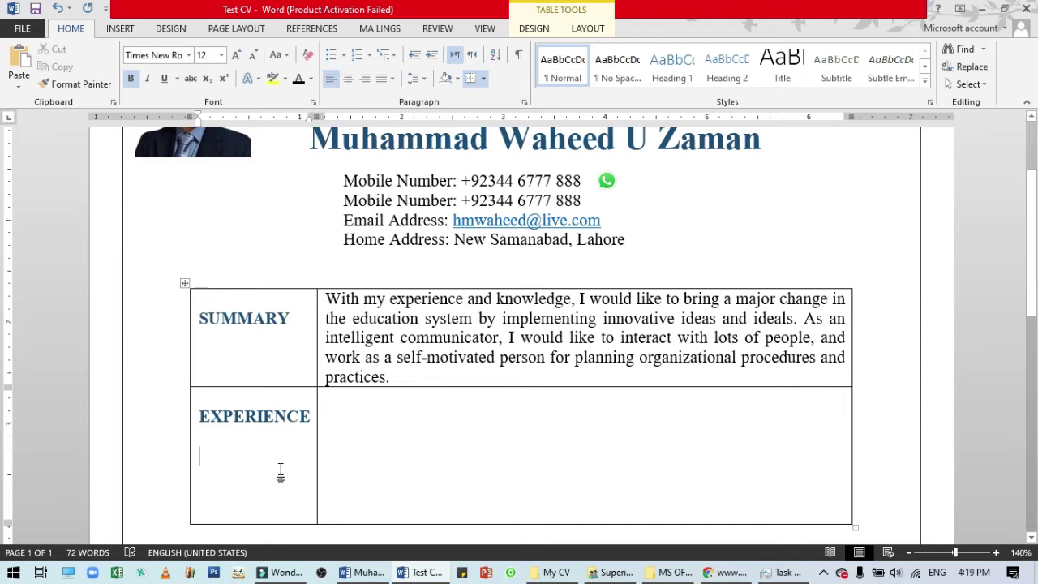
Step: Insert the Soul Logo picture from the Desktop and give it a text-wrapping position
click(120, 28)
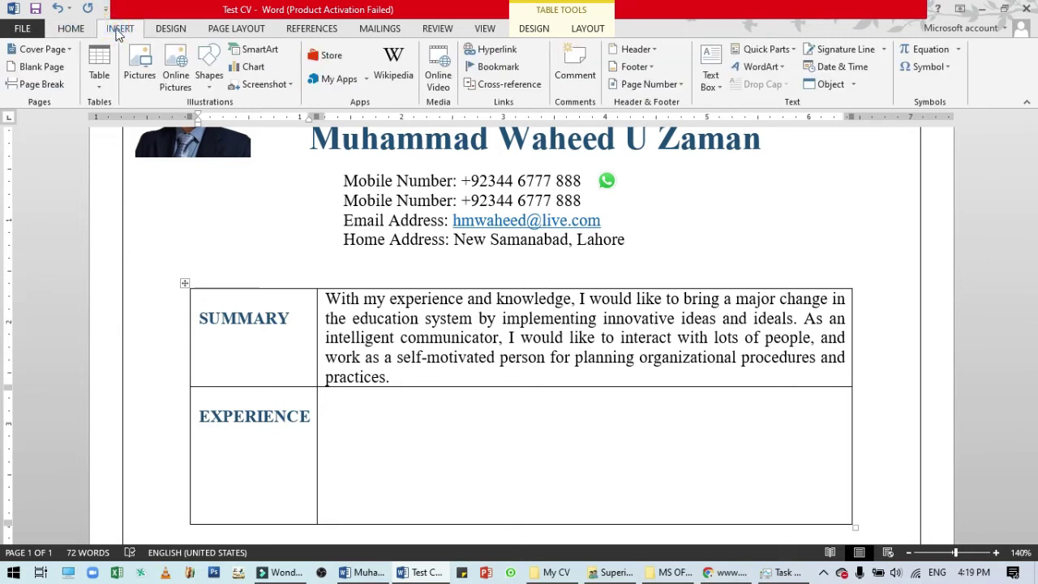
click(140, 69)
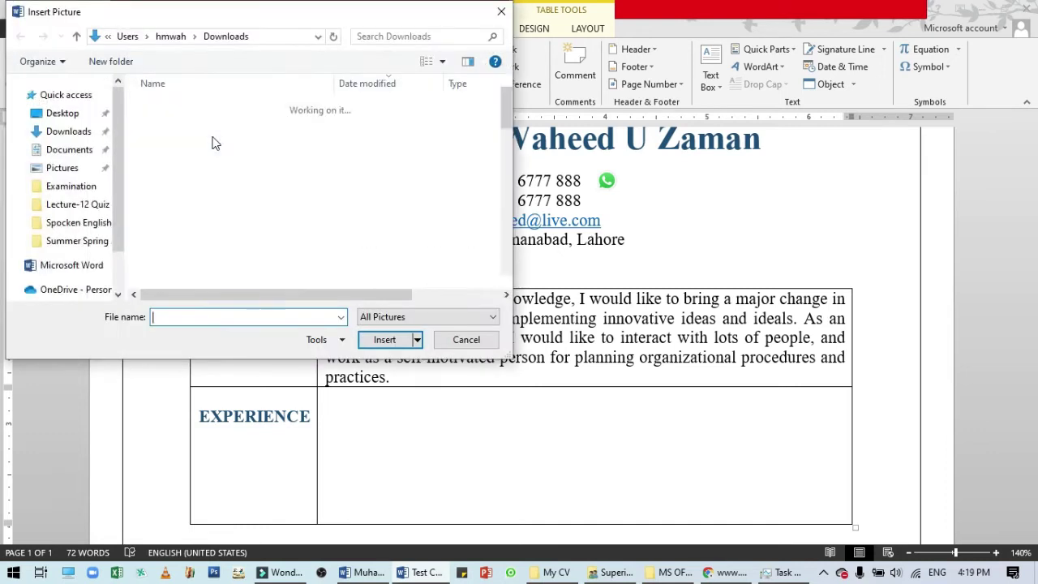
click(58, 125)
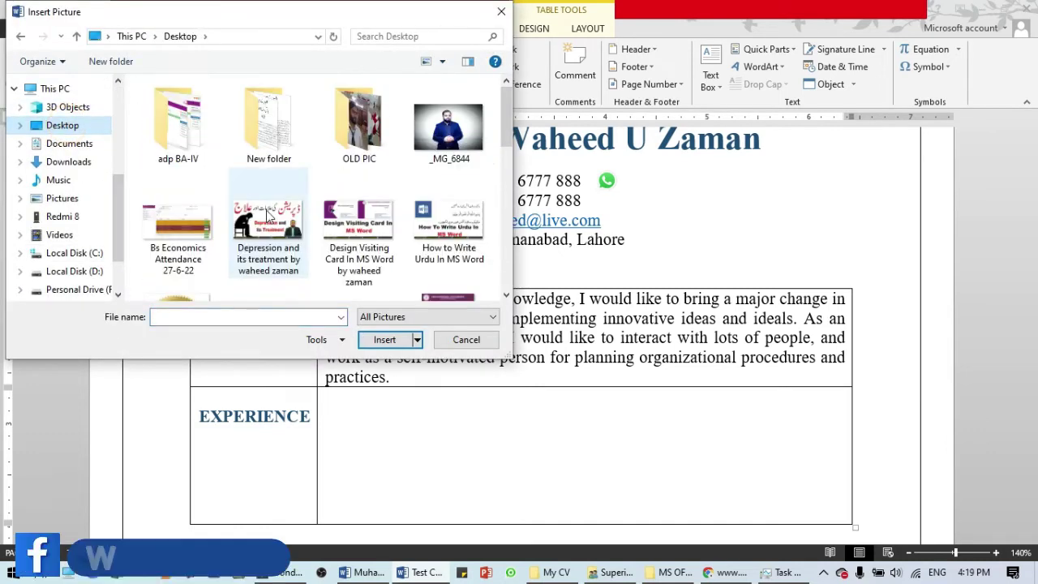
click(267, 235)
scroll(268, 215, down, 2)
click(270, 216)
scroll(266, 210, down, 2)
double_click(266, 210)
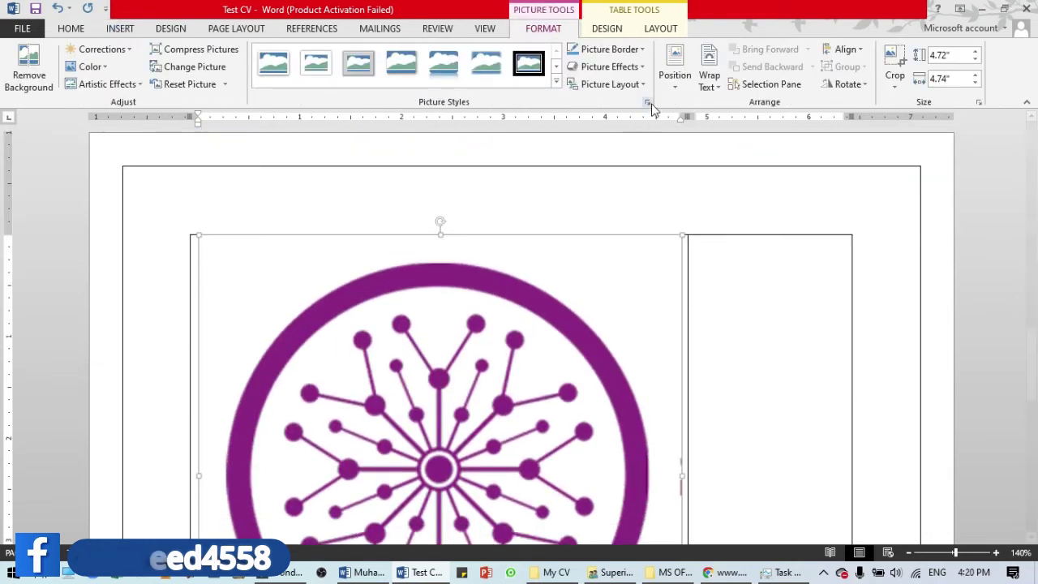
click(675, 81)
click(716, 229)
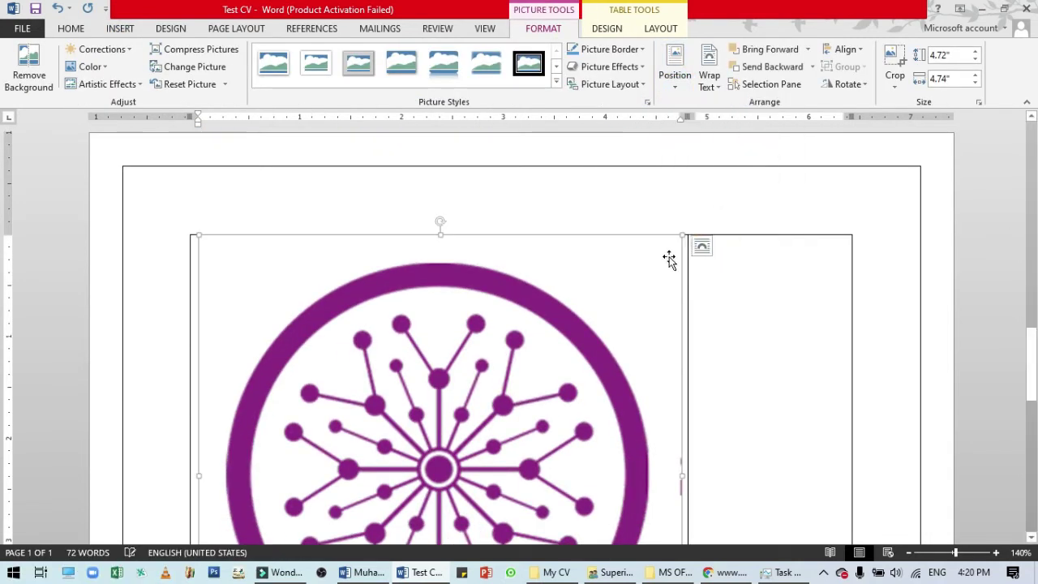
Step: Shrink the logo to about 0.4 inches and place it just below the EXPERIENCE heading
drag(681, 239, 429, 429)
scroll(408, 470, down, 3)
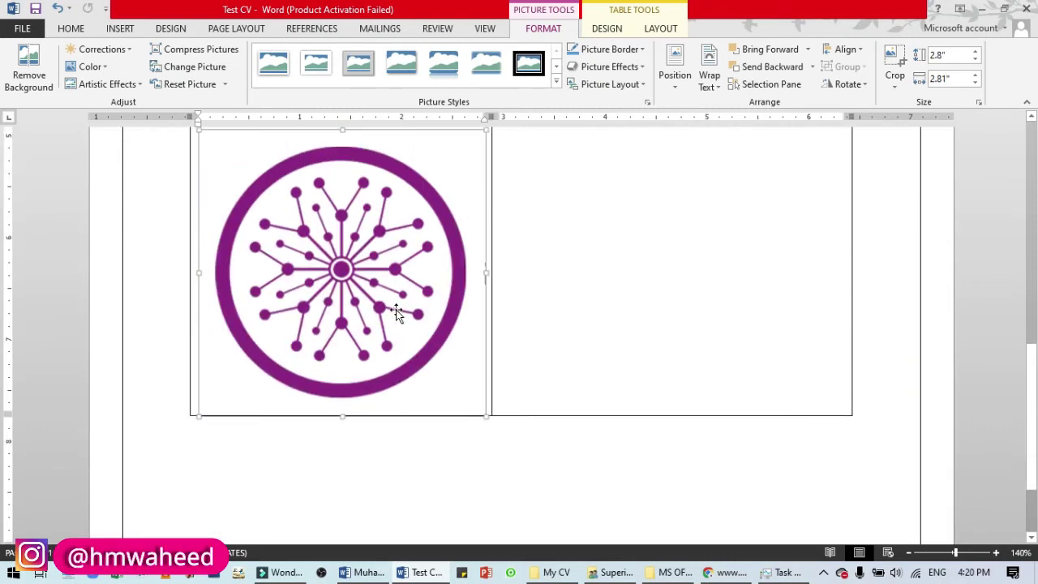
drag(397, 315, 405, 306)
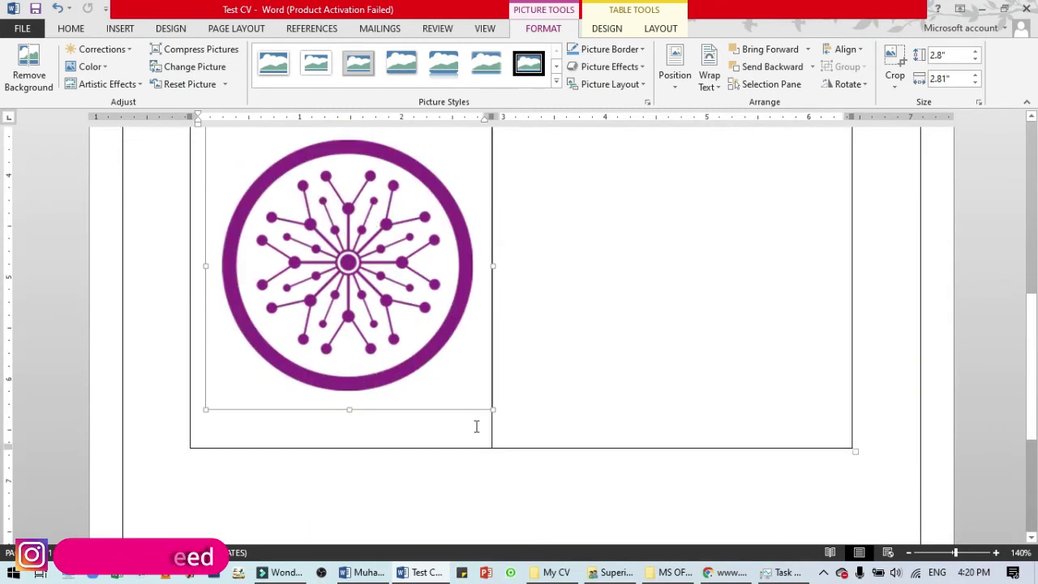
drag(491, 409, 261, 172)
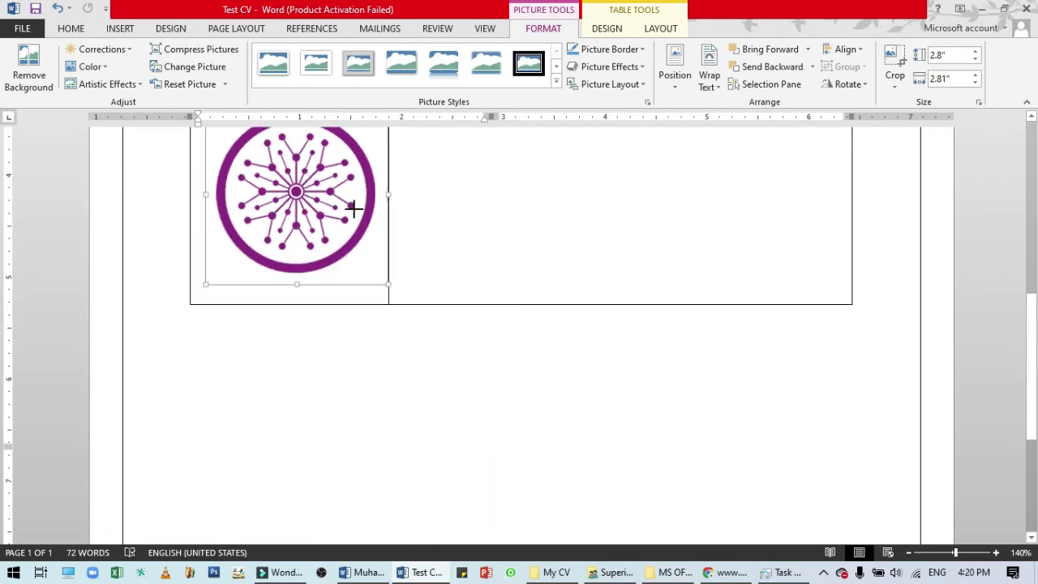
scroll(244, 260, up, 4)
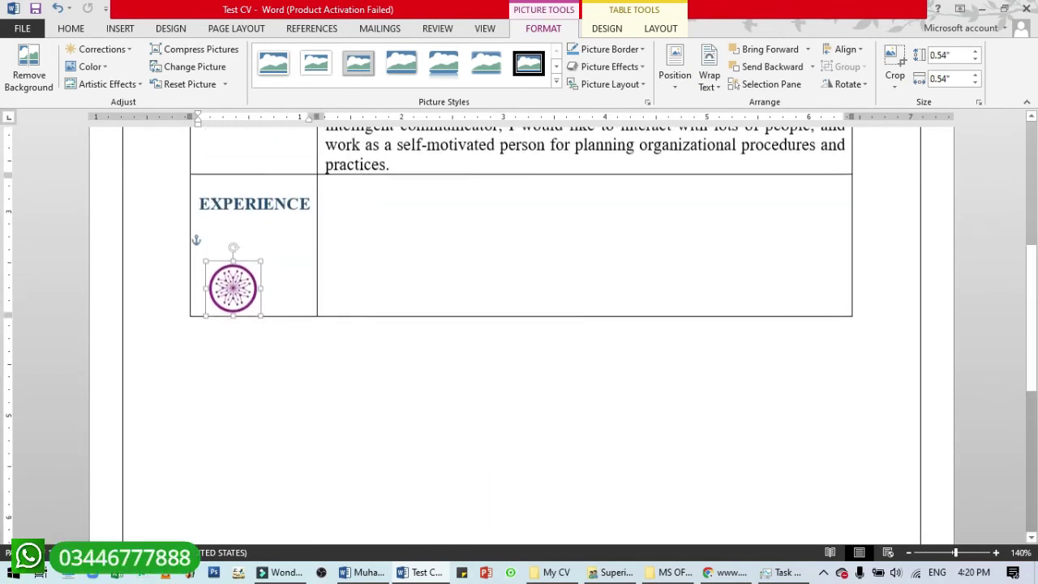
mouse_move(236, 320)
mouse_down()
mouse_move(251, 283)
mouse_move(265, 309)
mouse_move(245, 288)
mouse_up()
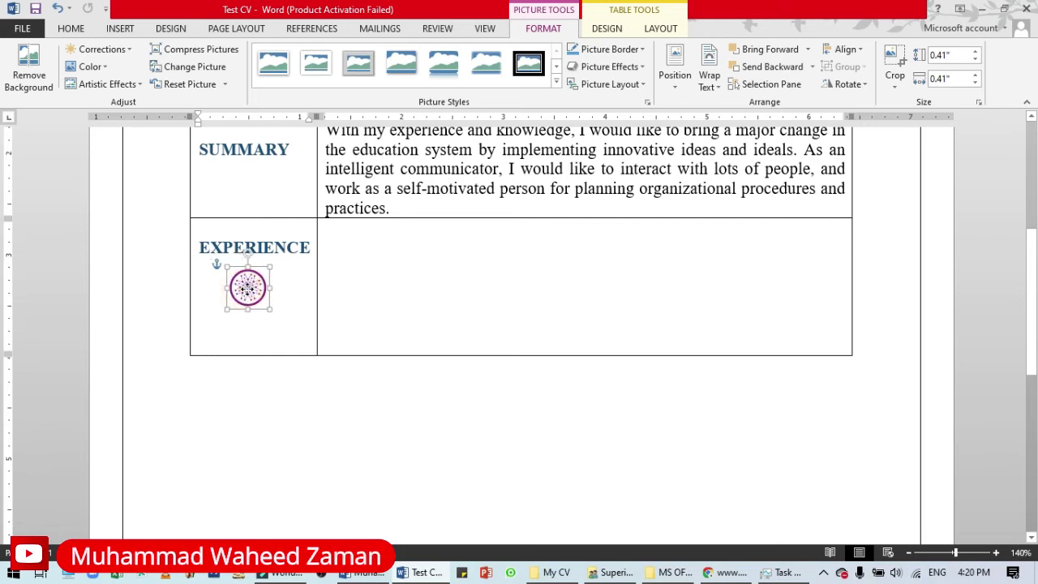
click(358, 284)
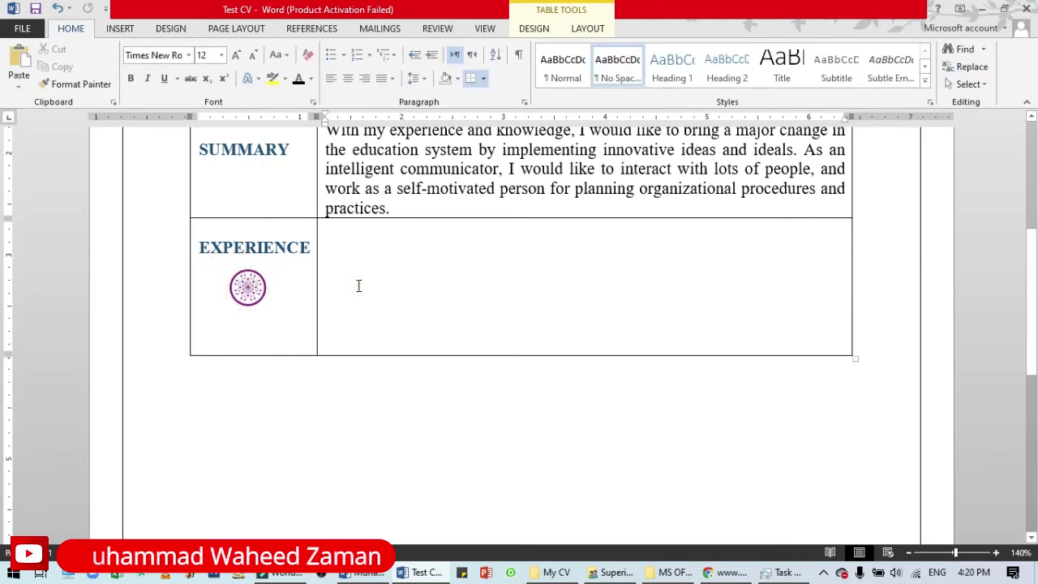
Step: Copy the lecturer job heading, dates and bulleted duties from the other CV into the experience cell
key(alt+Tab)
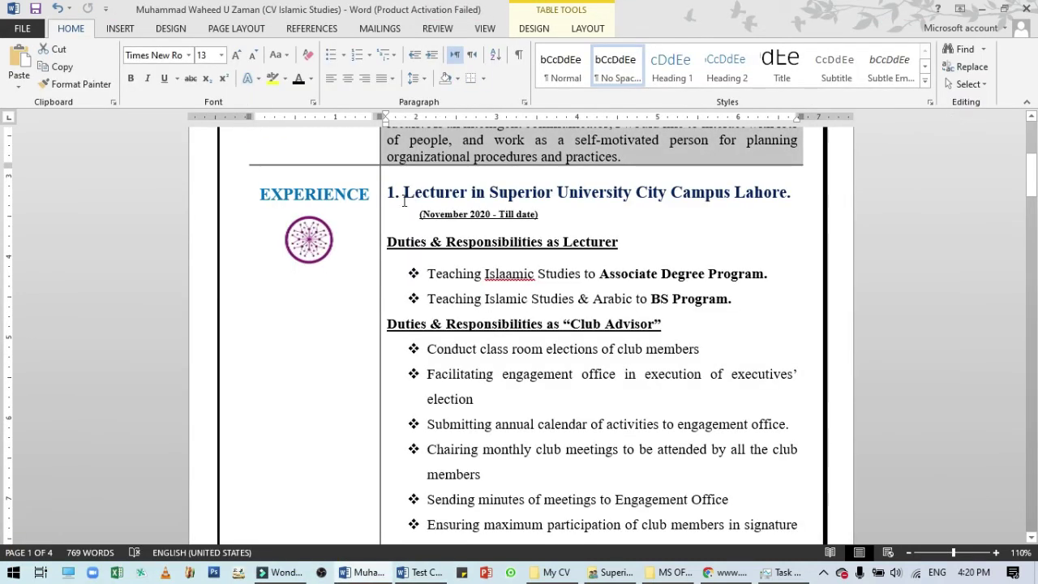
click(400, 192)
key(shift+Down)
key(shift+Down)
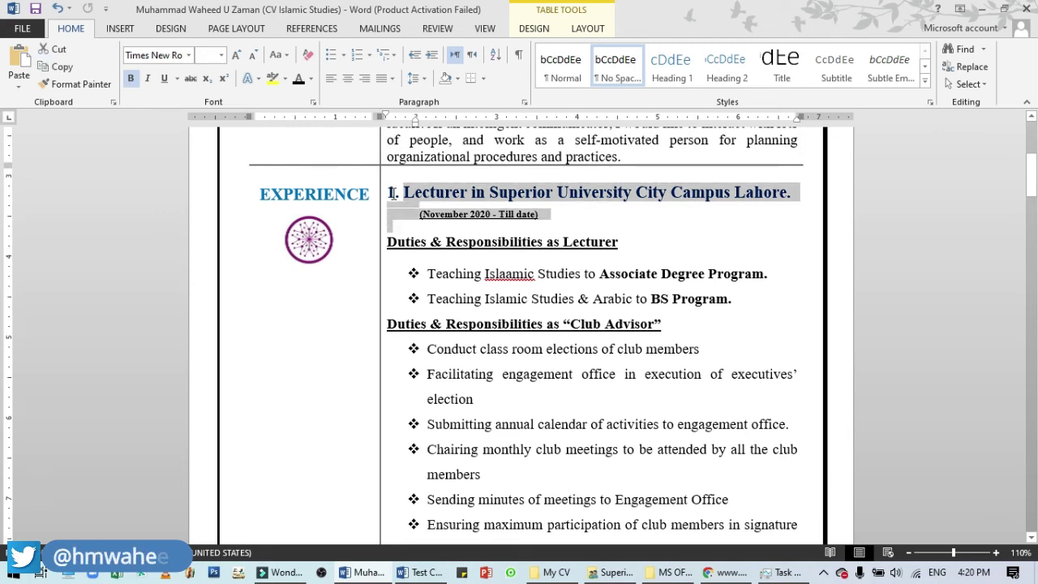
key(shift+Down)
key(shift+Down)
key(shift+Down)
key(shift+Down)
key(shift+Down)
key(shift+Down)
key(shift+Down)
key(shift+Down)
key(shift+Down)
key(shift+Down)
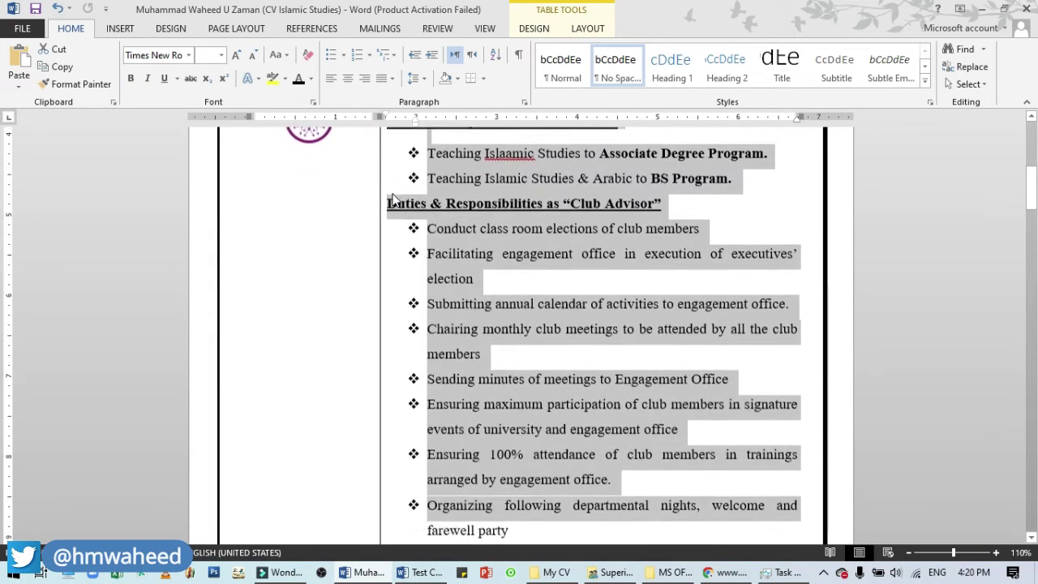
key(shift+Down)
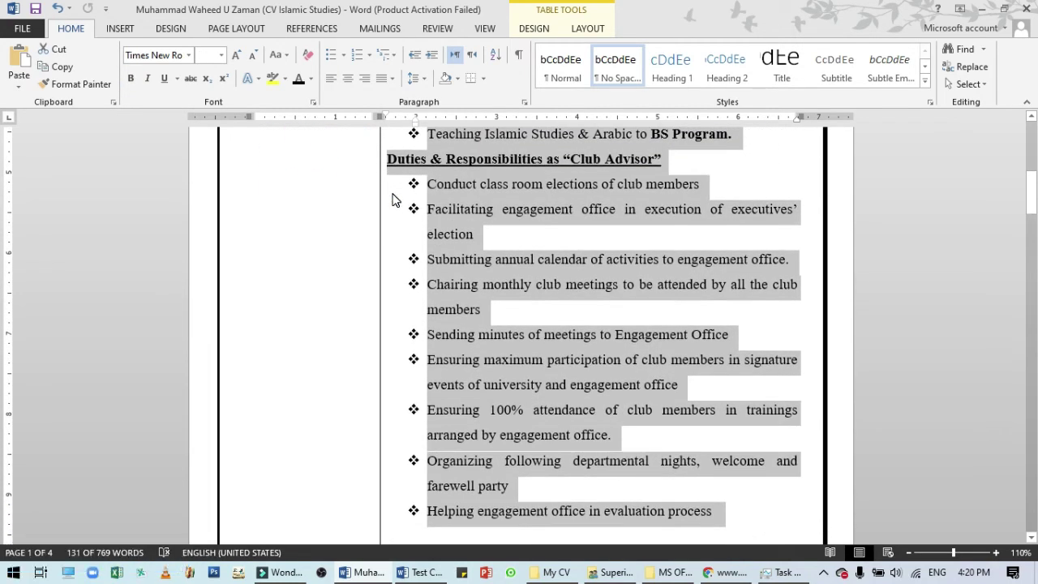
key(alt+Tab)
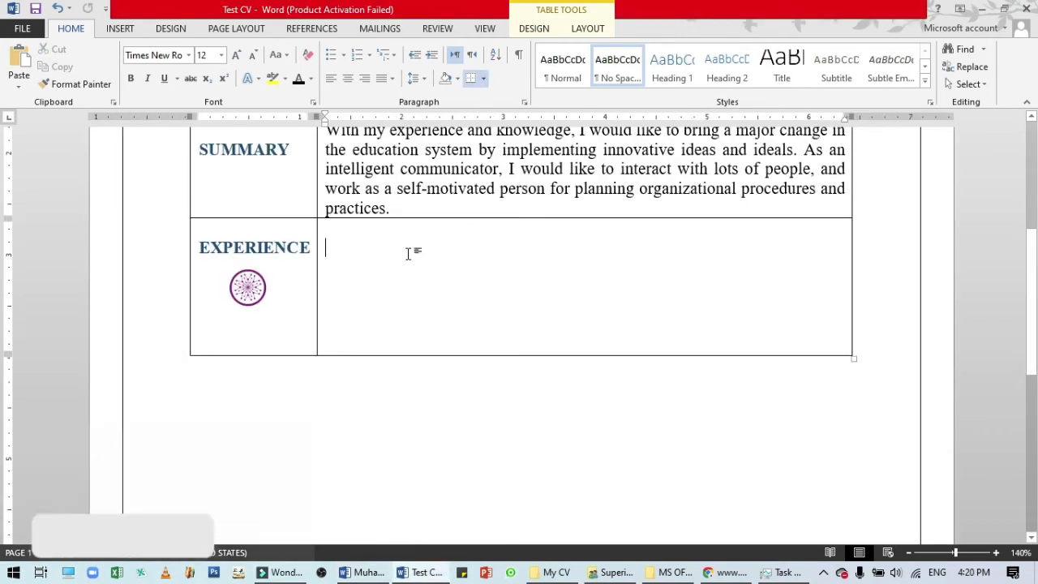
key(ctrl+v)
Step: Delete the extra blank line below the lecturer entry's date line
scroll(500, 348, up, 4)
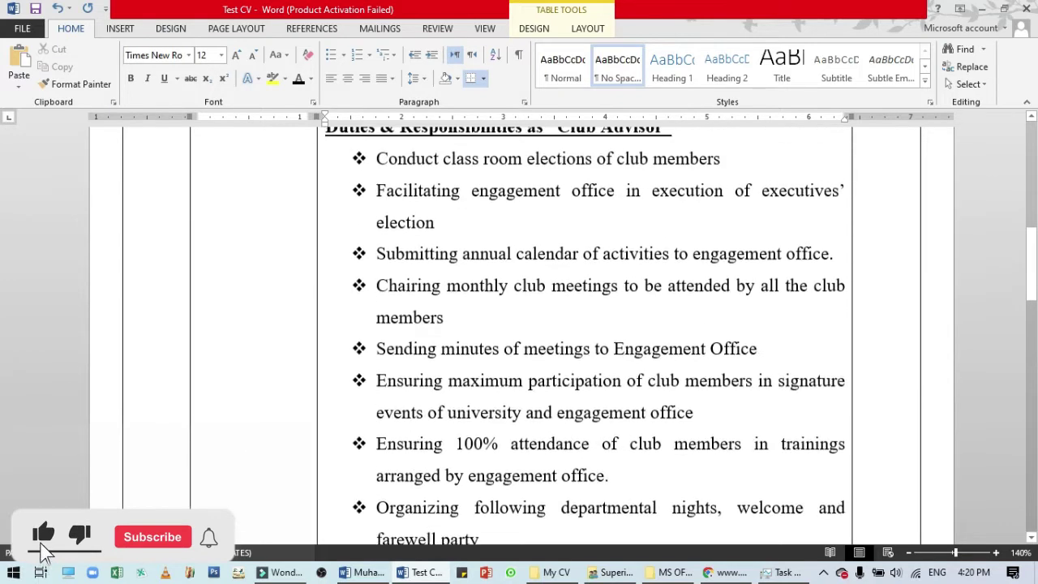
scroll(454, 308, up, 4)
scroll(406, 237, up, 2)
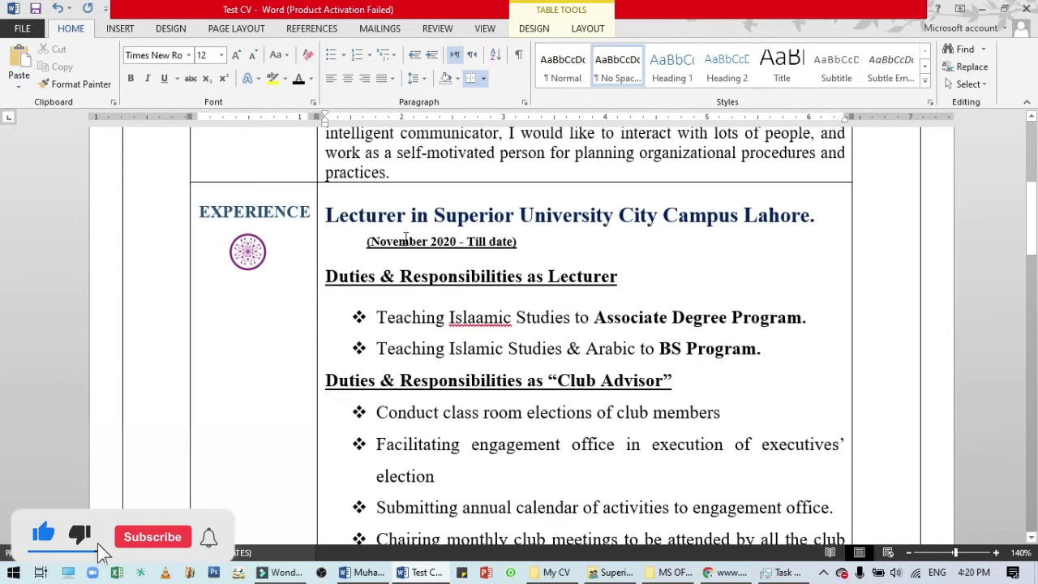
click(321, 216)
click(429, 218)
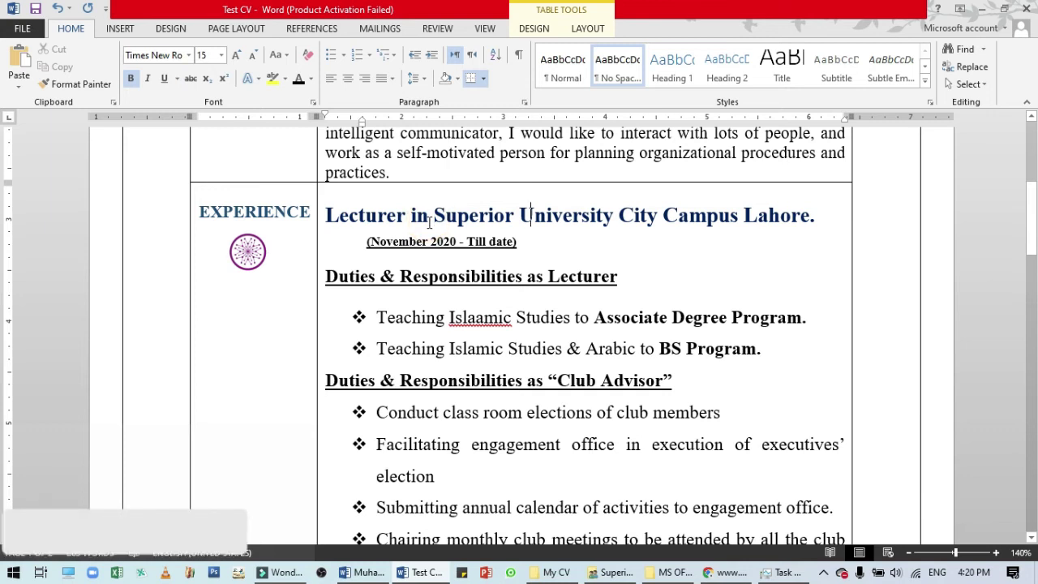
key(Down)
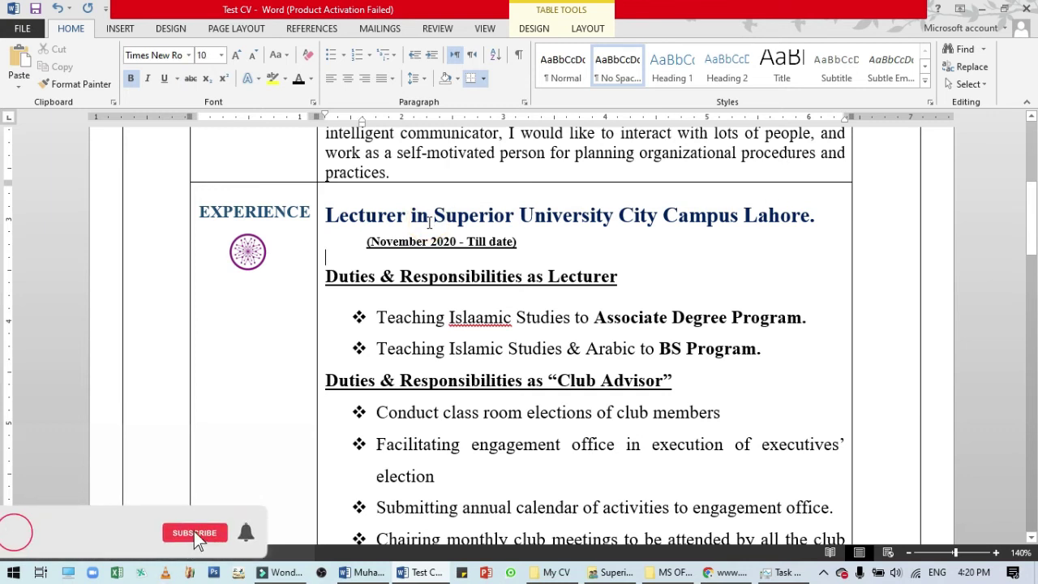
key(Delete)
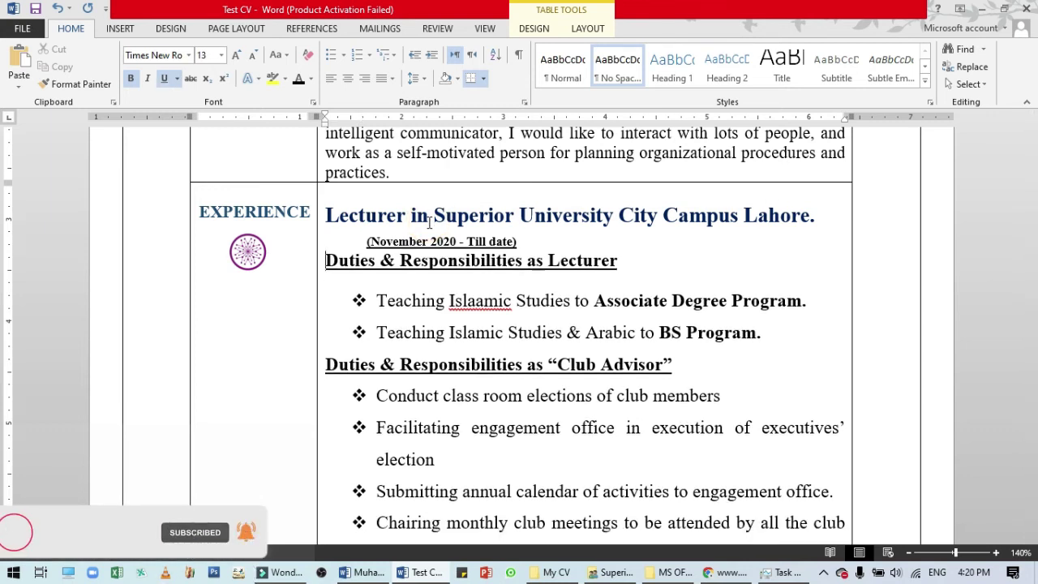
click(430, 222)
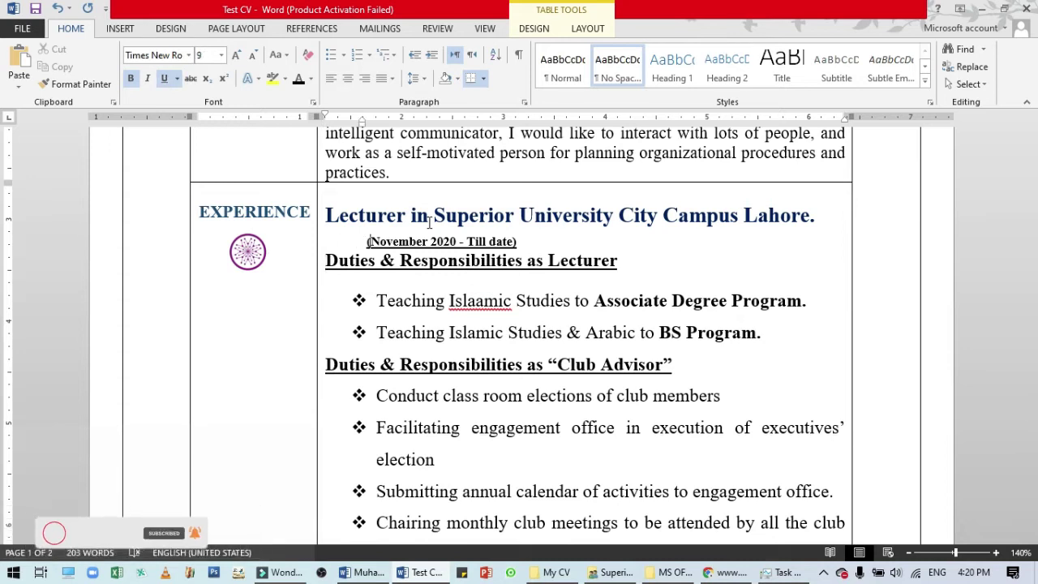
Step: Set the Club Advisor bullet lines to 1.0 line spacing
click(346, 266)
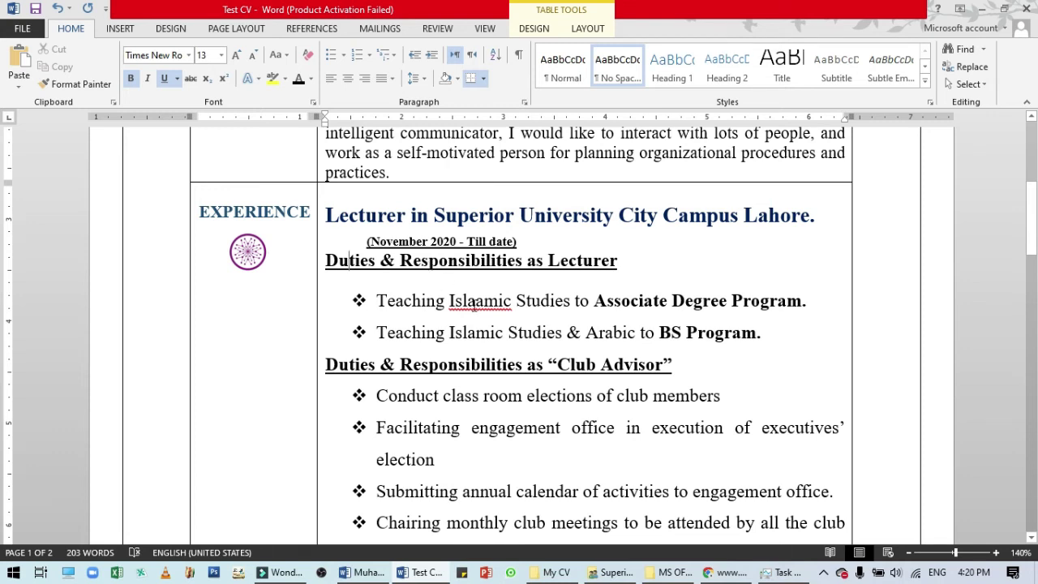
click(699, 362)
scroll(632, 363, down, 1)
scroll(632, 364, down, 1)
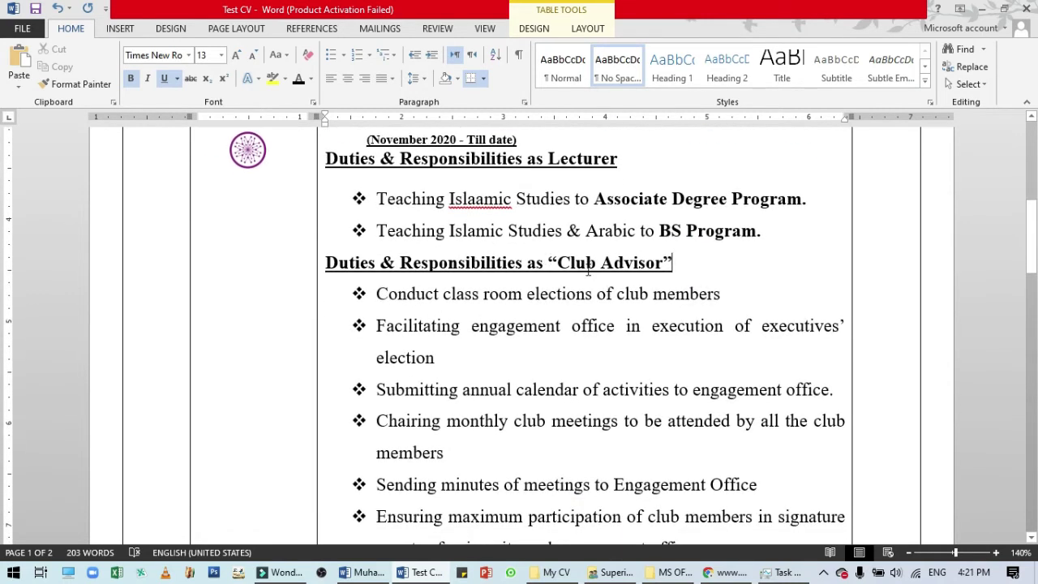
click(536, 319)
scroll(527, 317, down, 3)
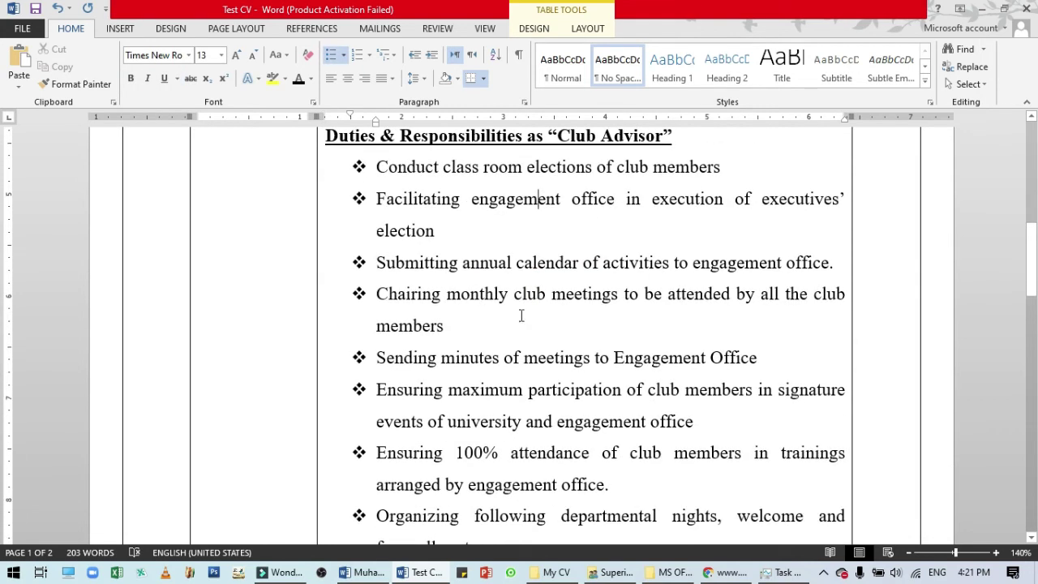
click(377, 165)
key(shift+Down)
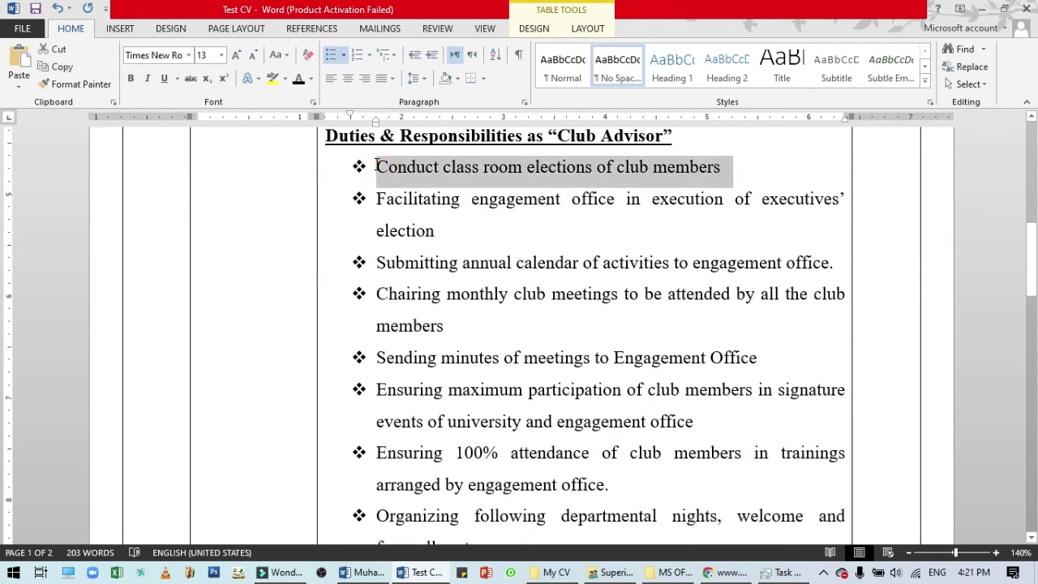
key(shift+Down)
key(shift+Down)
key(shift+Down)
key(shift+Down)
key(shift+Down)
key(shift+Down)
key(shift+Down)
key(shift+Down)
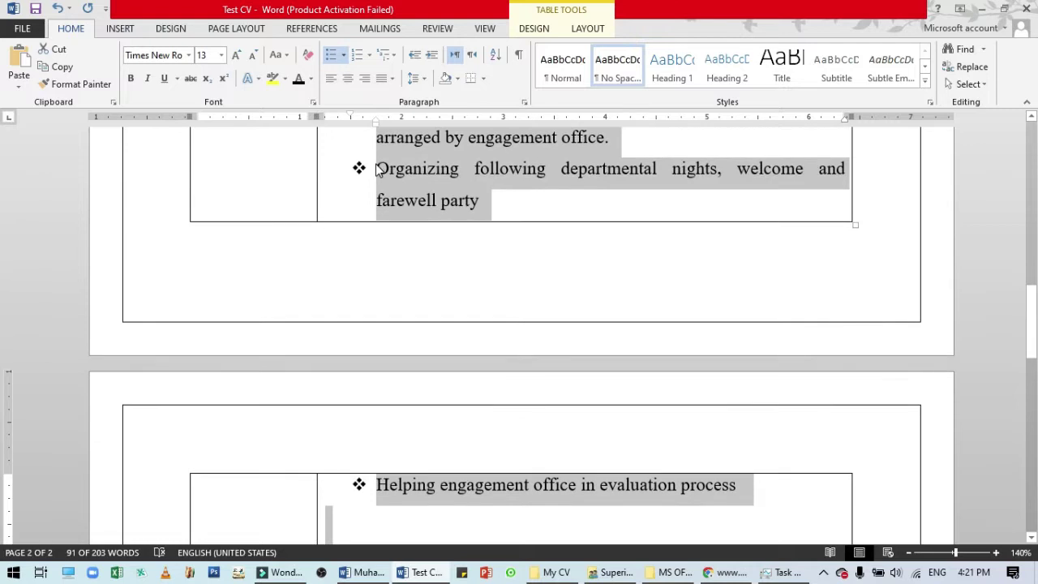
click(413, 79)
click(420, 97)
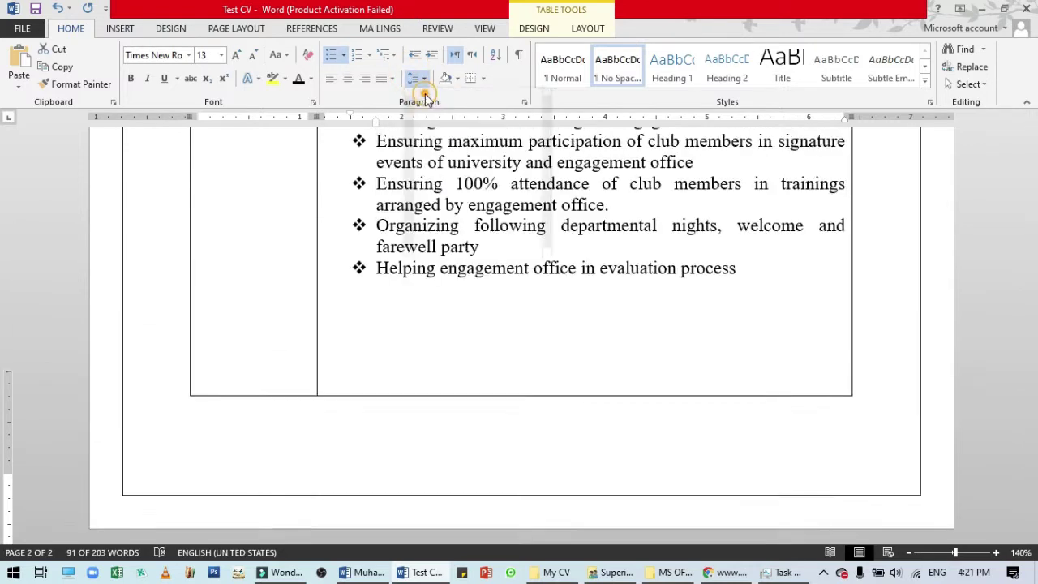
scroll(482, 327, up, 2)
scroll(495, 316, up, 2)
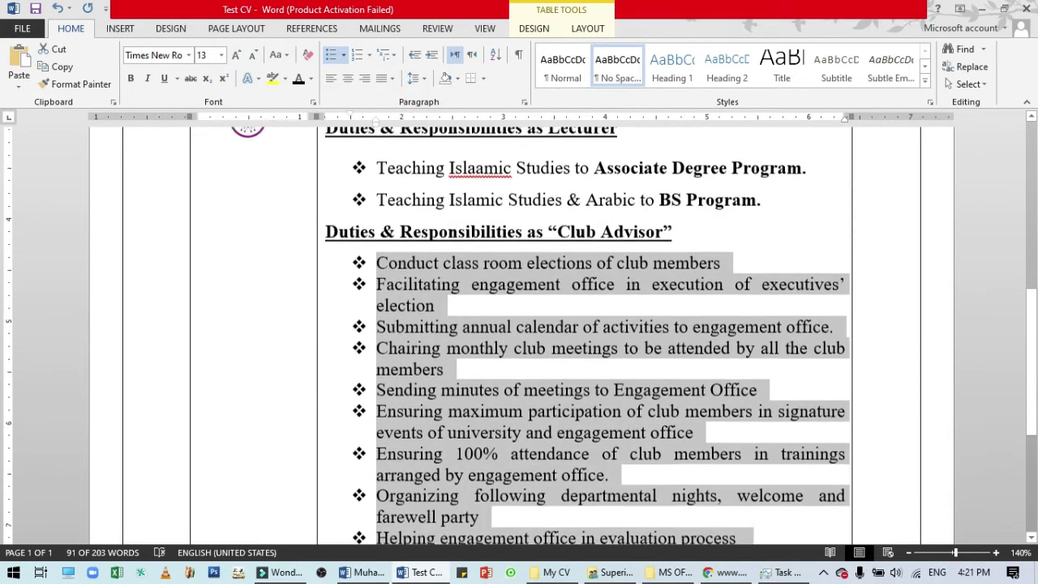
scroll(519, 292, up, 1)
scroll(536, 273, up, 1)
scroll(536, 273, down, 4)
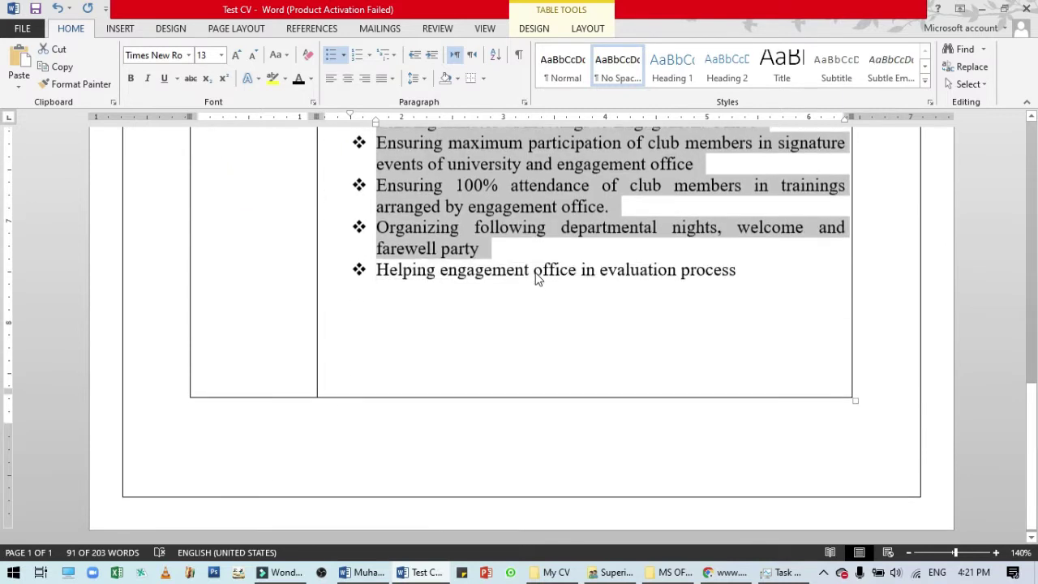
click(535, 278)
Step: Remove the space after paragraphs from the Lecturer section through the Club Advisor heading
scroll(535, 401, up, 3)
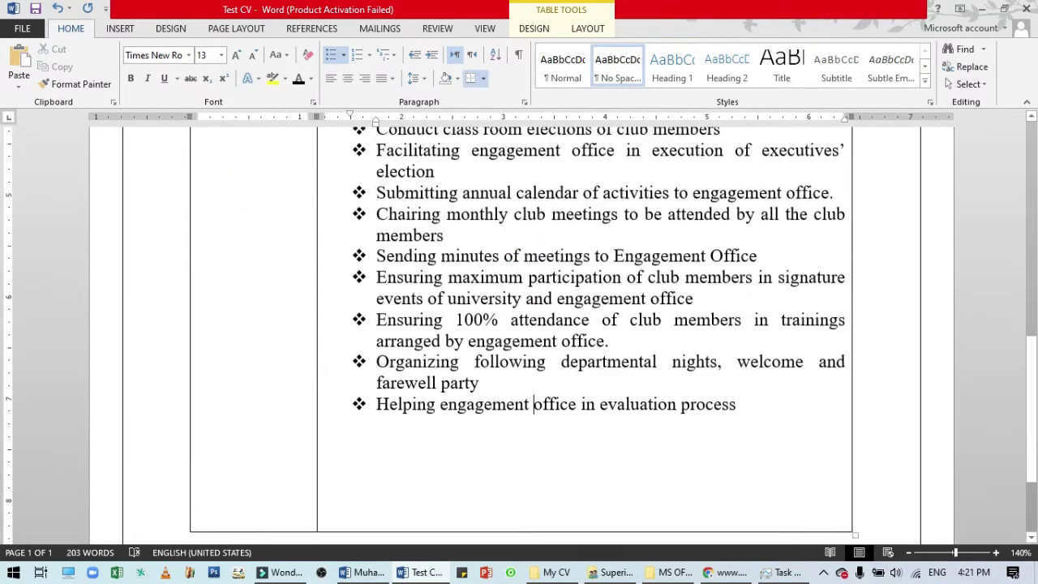
scroll(535, 400, up, 1)
scroll(454, 284, up, 3)
scroll(367, 168, up, 2)
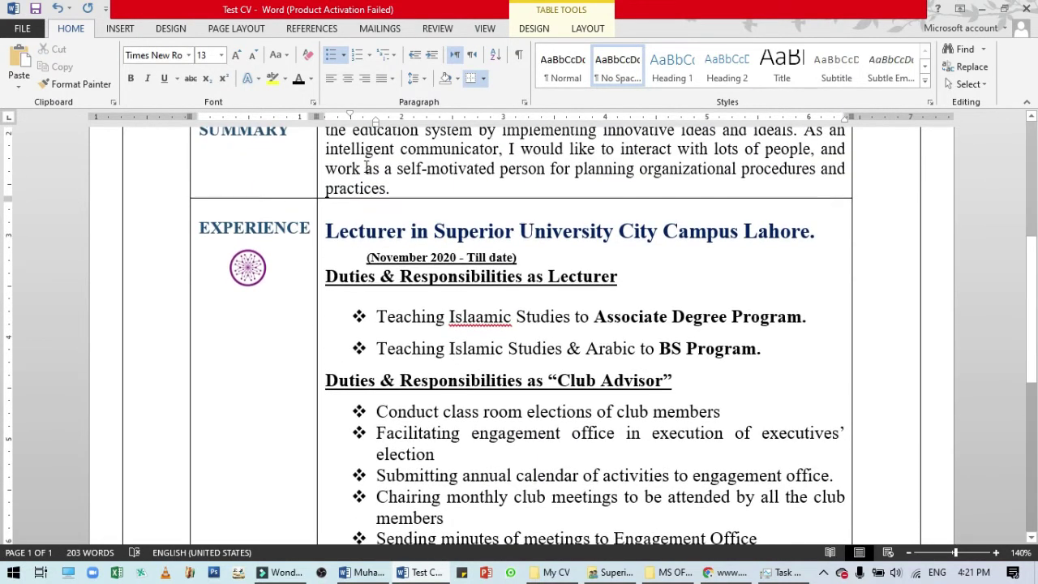
click(324, 235)
key(ctrl+End)
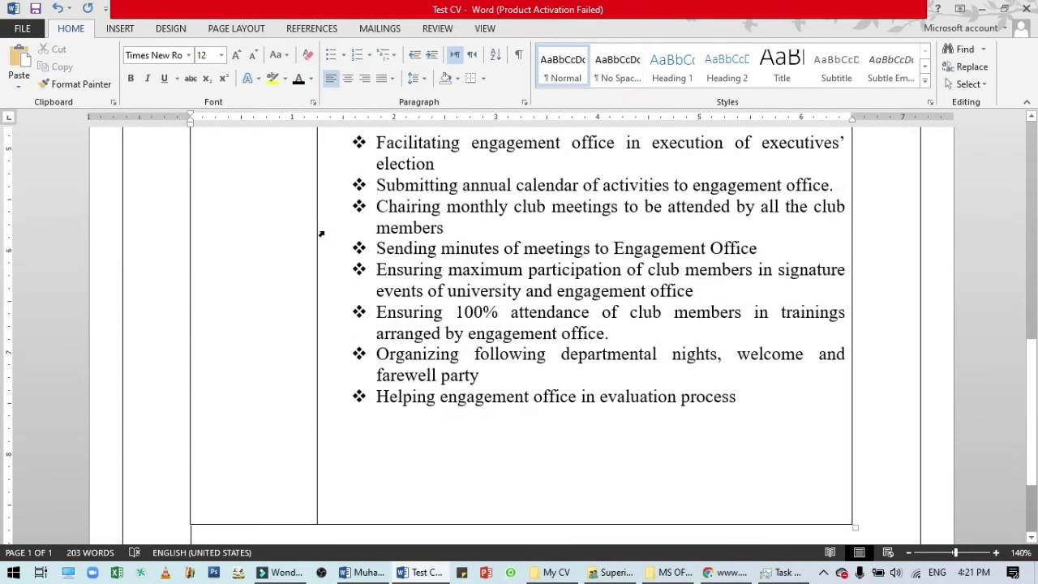
scroll(405, 295, up, 1)
scroll(381, 259, up, 2)
scroll(348, 219, up, 2)
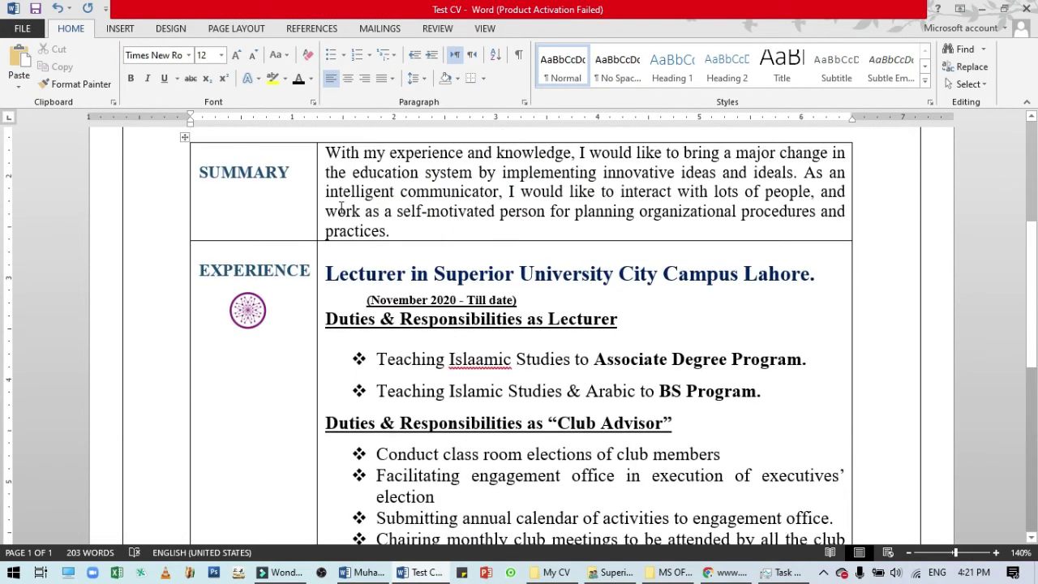
drag(324, 274, 673, 422)
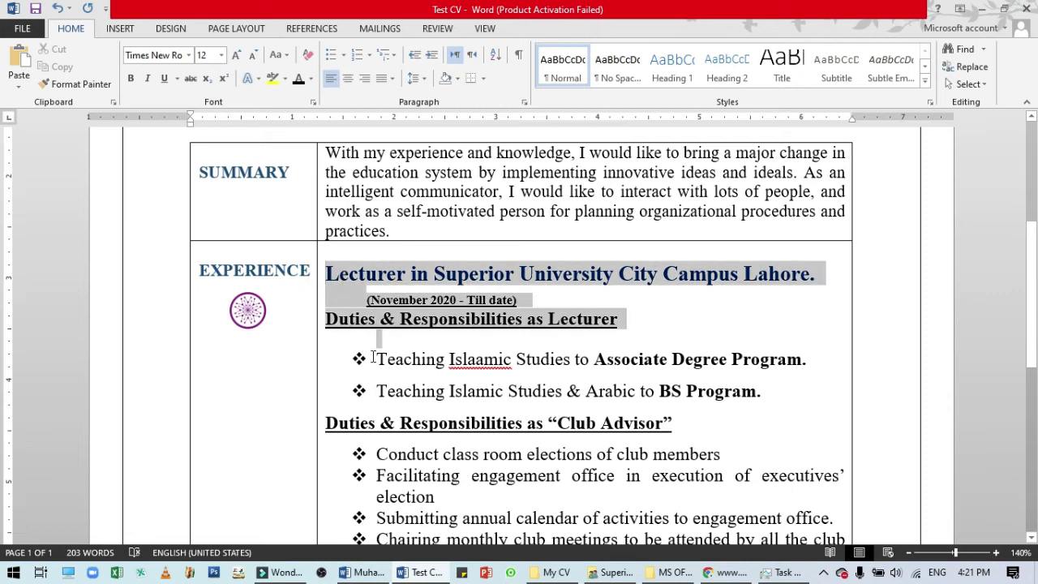
click(413, 78)
click(470, 243)
click(486, 336)
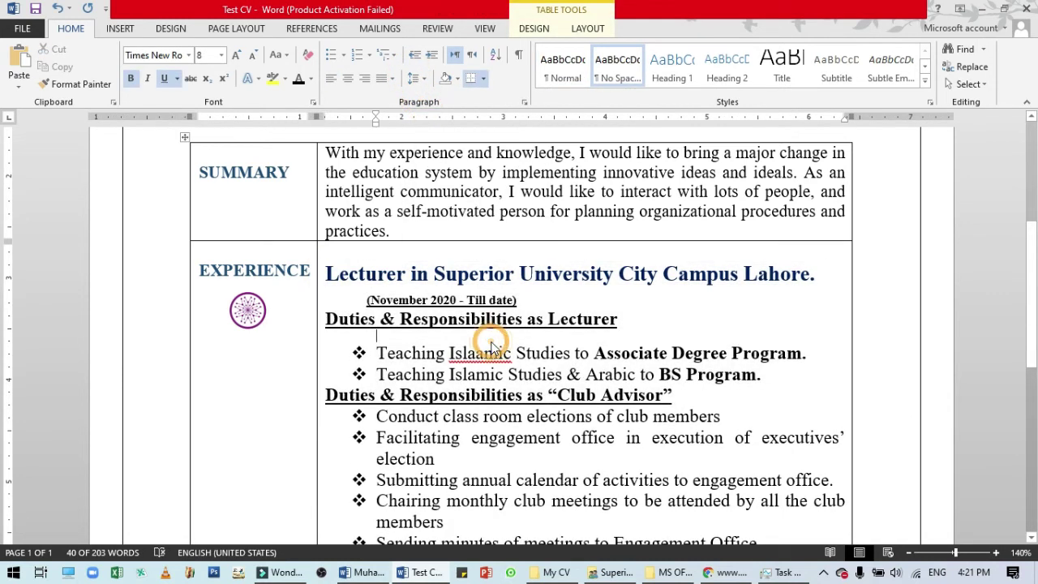
scroll(486, 340, down, 3)
scroll(586, 396, down, 2)
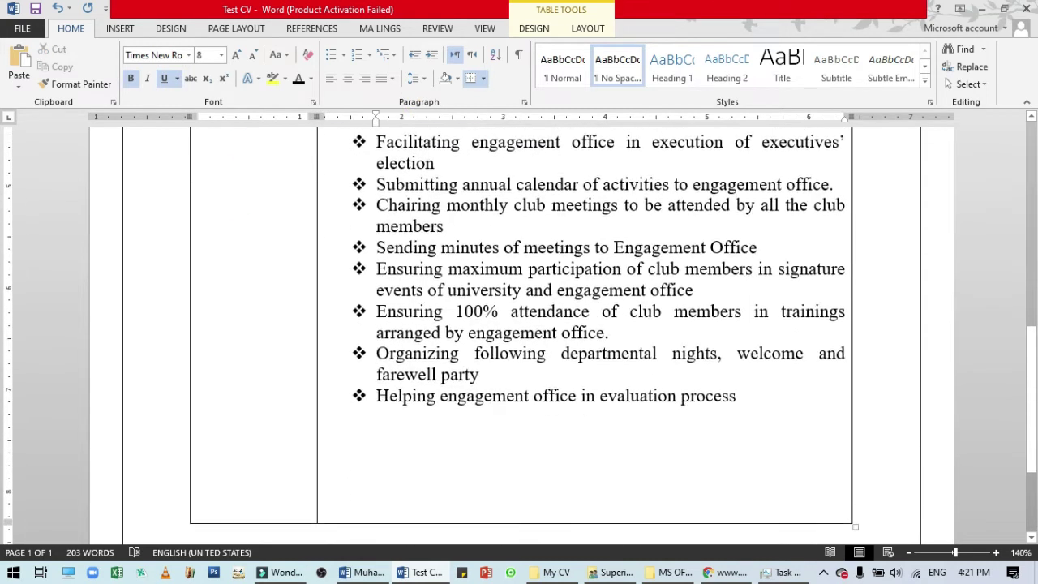
scroll(586, 397, down, 2)
click(502, 427)
Step: Delete the empty lines at the bottom of the cell and add a new table row
key(BackSpace)
key(BackSpace)
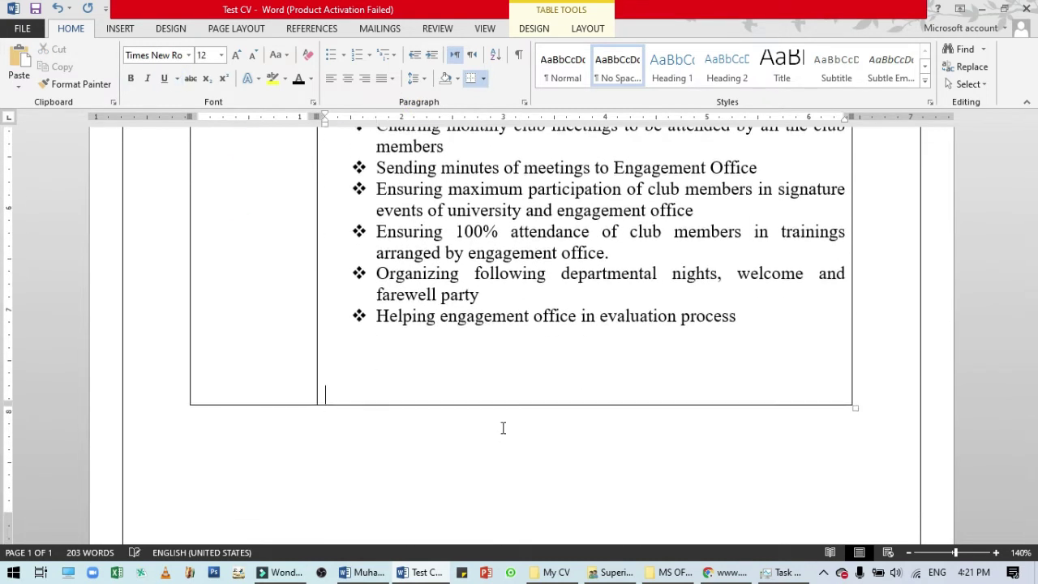
key(BackSpace)
key(BackSpace)
key(BackSpace)
key(BackSpace)
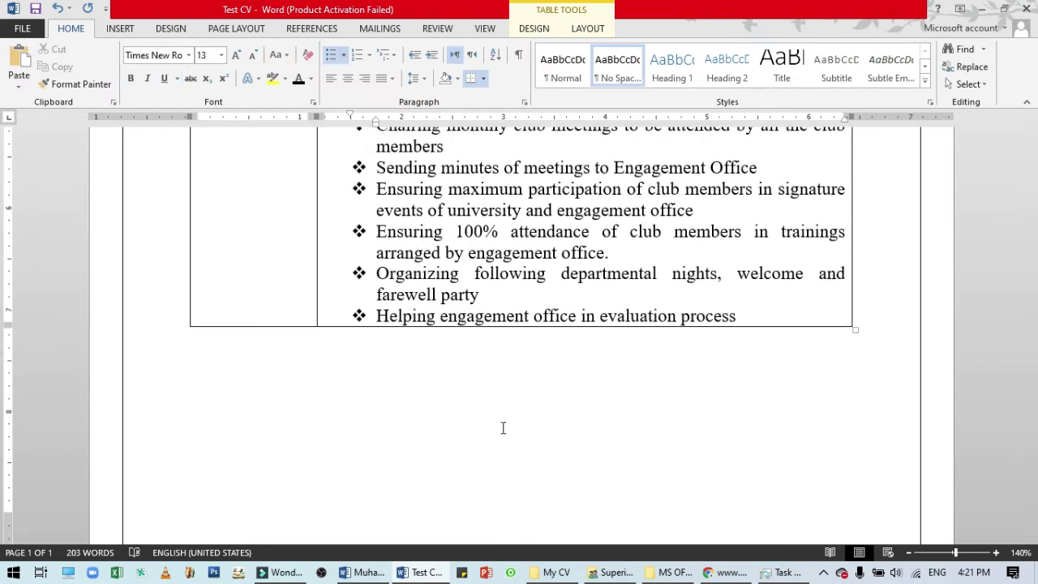
key(Tab)
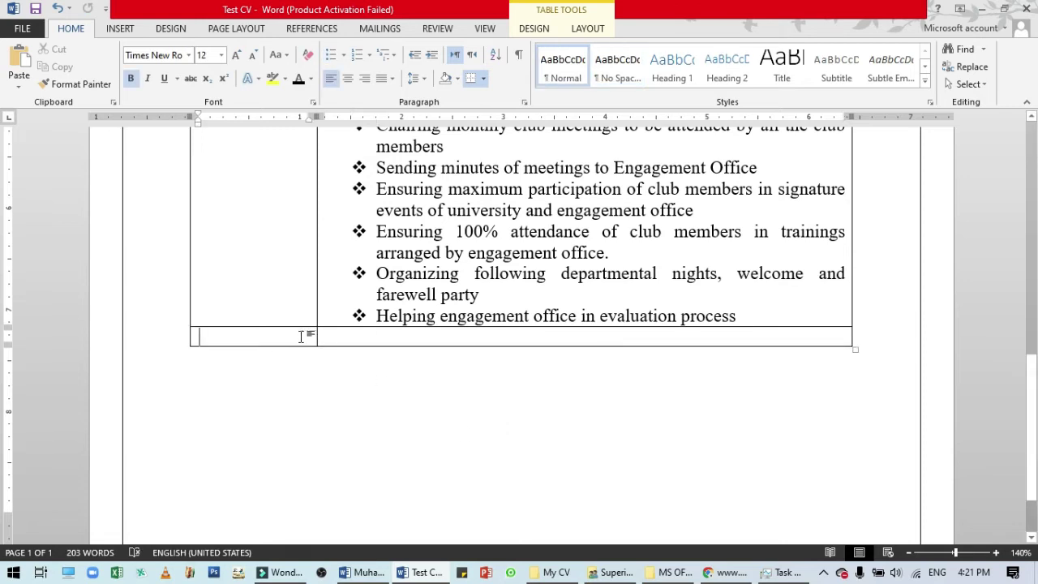
click(301, 337)
key(Return)
key(Return)
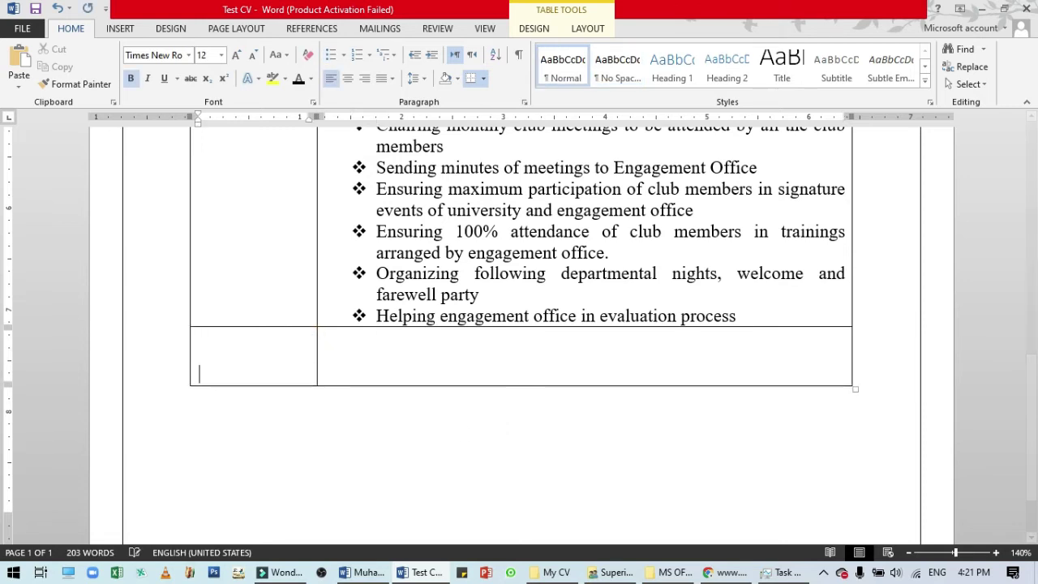
Step: Copy the U.I.E.S logo from the other CV document
click(367, 573)
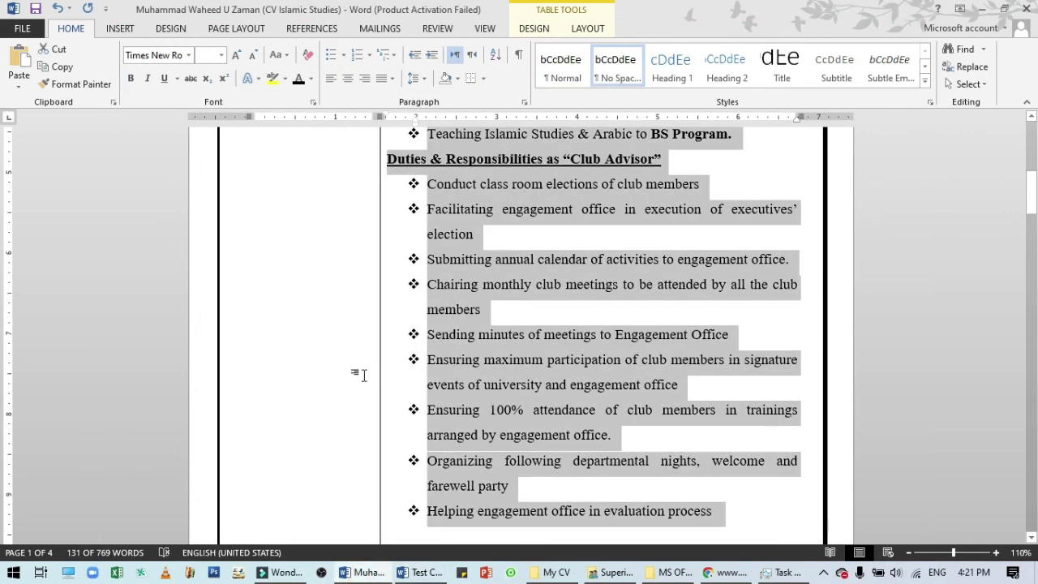
scroll(360, 371, down, 3)
scroll(359, 371, down, 3)
scroll(359, 371, down, 1)
scroll(302, 375, down, 1)
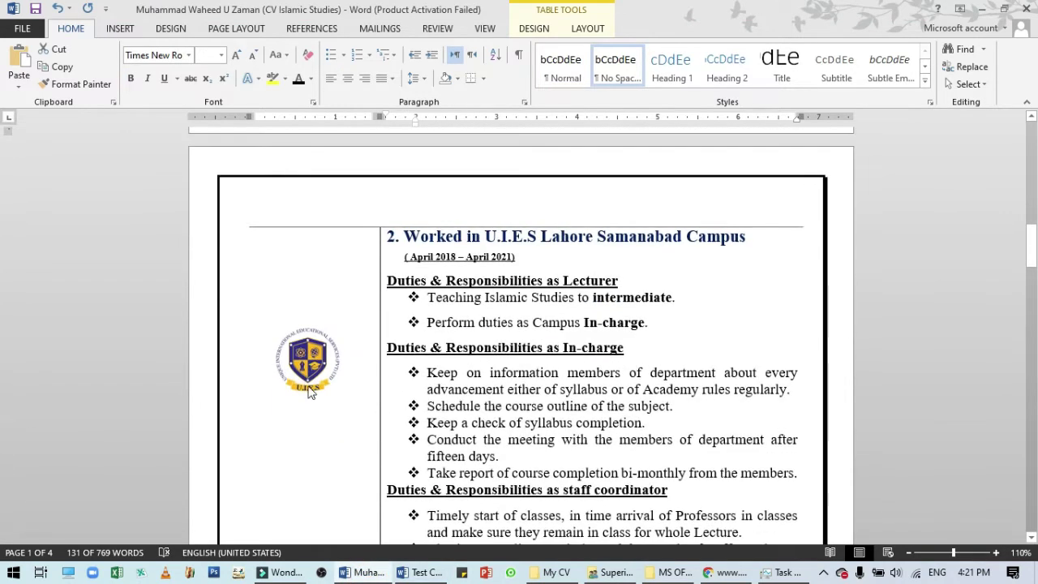
click(302, 374)
key(alt+Tab)
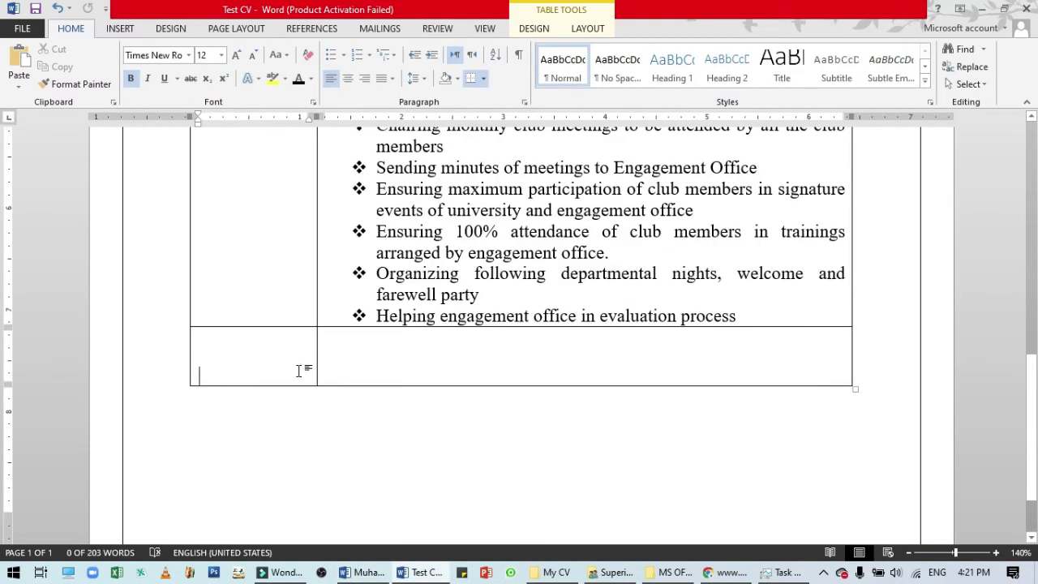
key(alt+Tab)
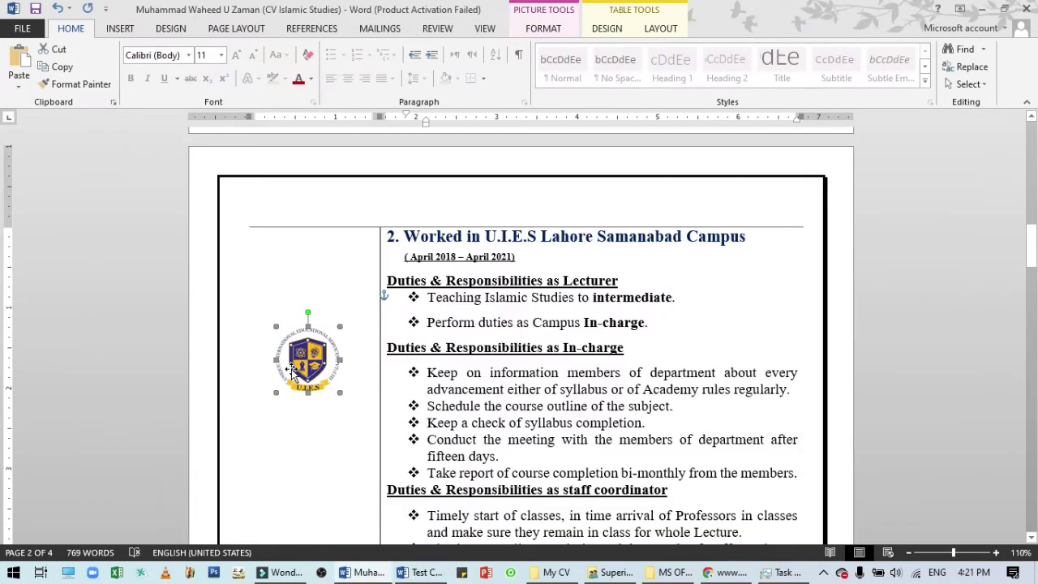
key(alt+Tab)
Step: Type UNIQUE in the new row's left cell and place a shrunken U.I.E.S logo beneath it
click(291, 369)
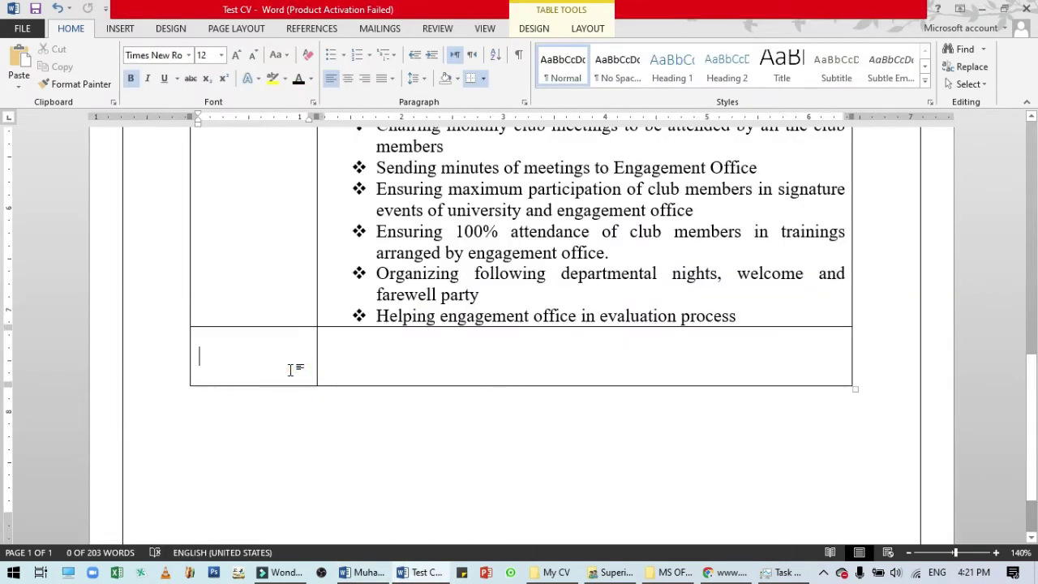
text(UNIQUE)
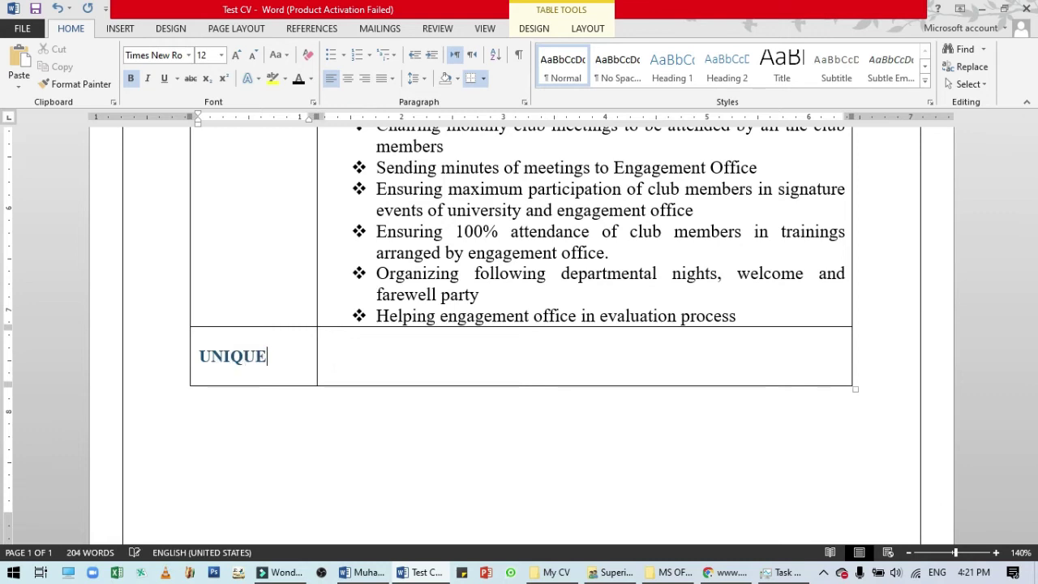
key(Return)
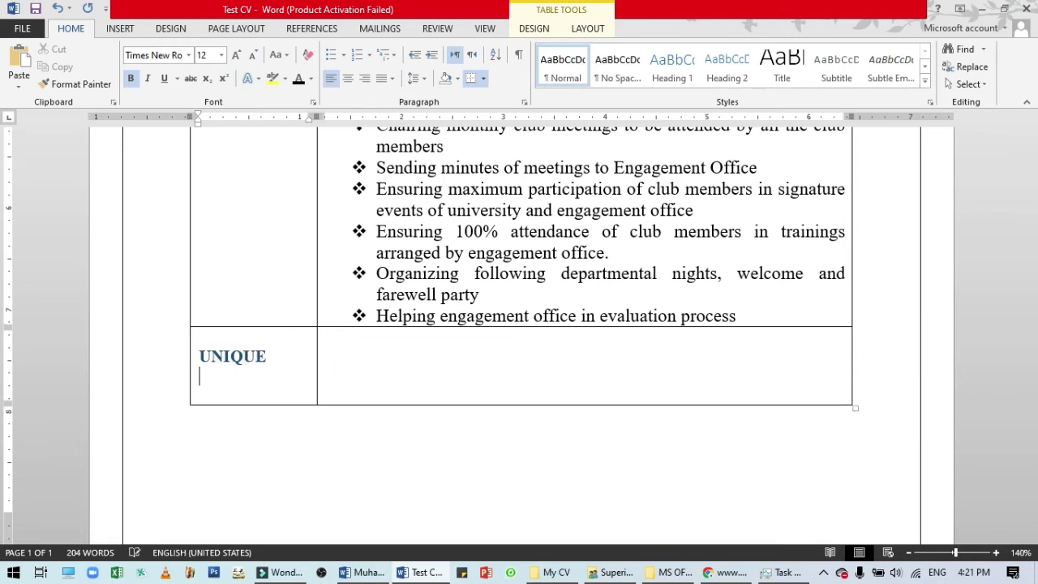
key(ctrl+v)
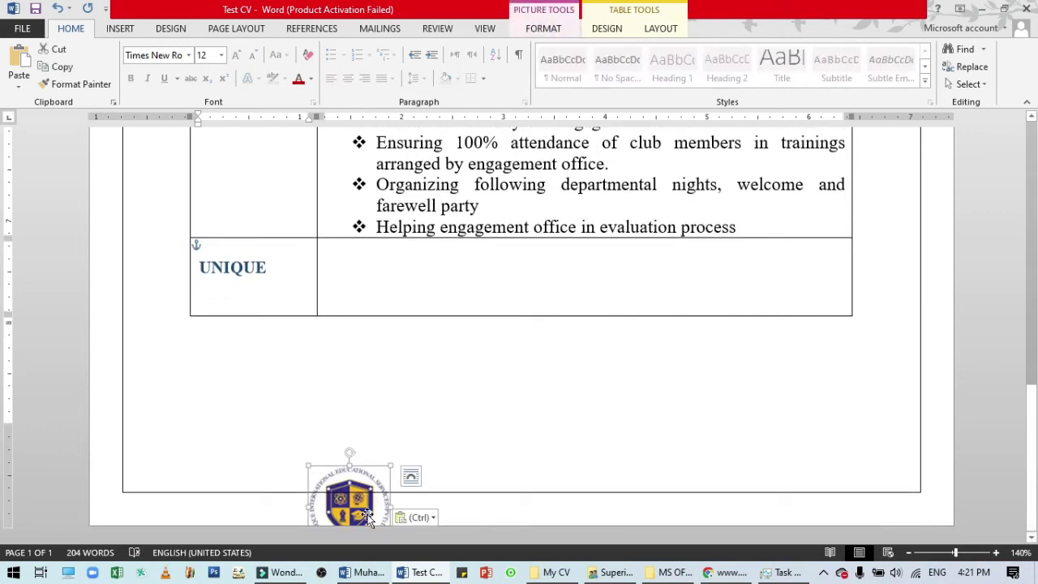
drag(362, 493, 261, 300)
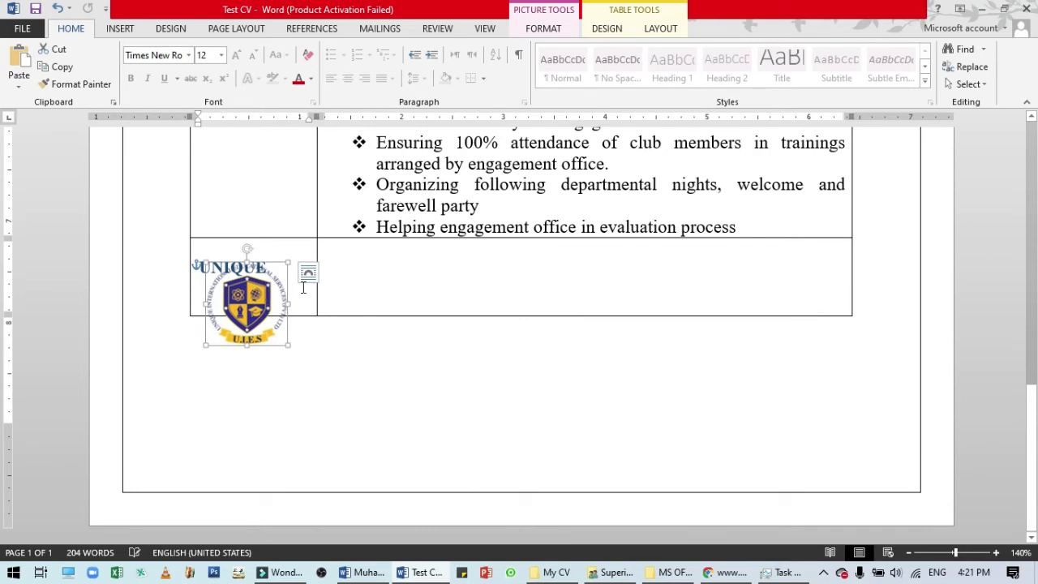
click(390, 293)
key(Return)
key(Return)
key(Return)
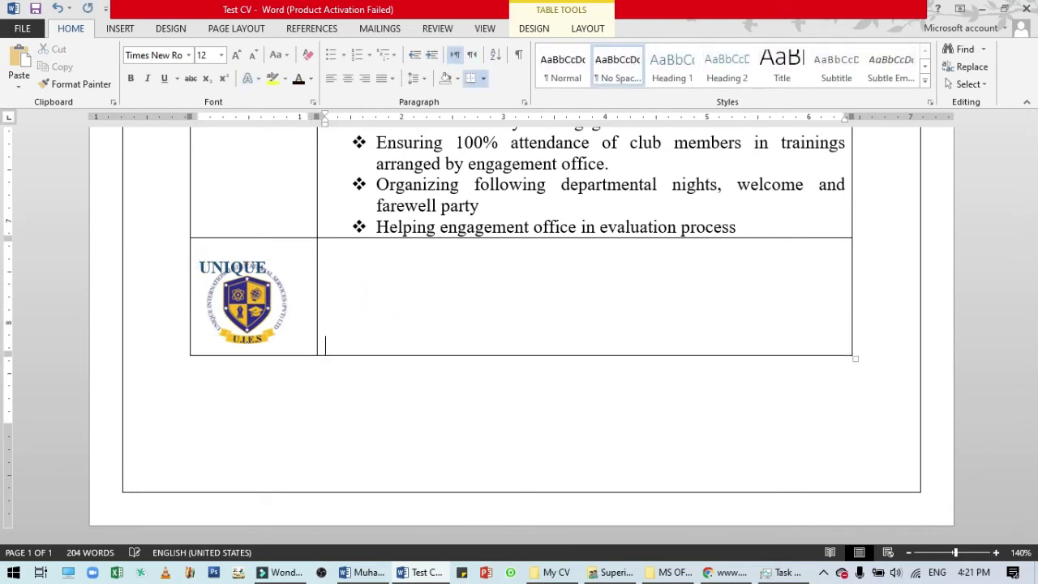
key(Return)
key(Return)
click(258, 298)
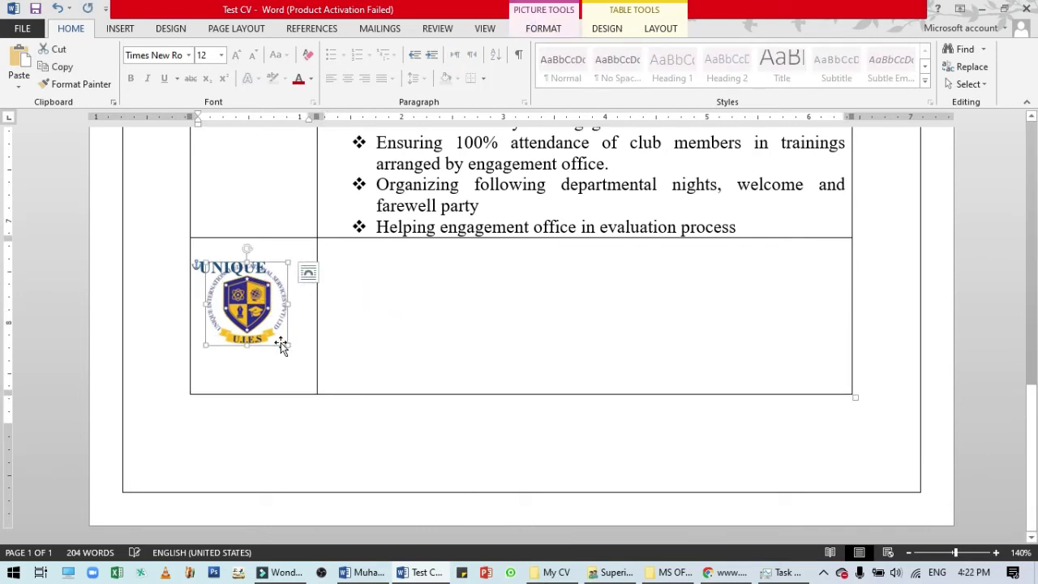
mouse_move(288, 344)
mouse_down()
mouse_move(266, 323)
mouse_move(255, 340)
mouse_up()
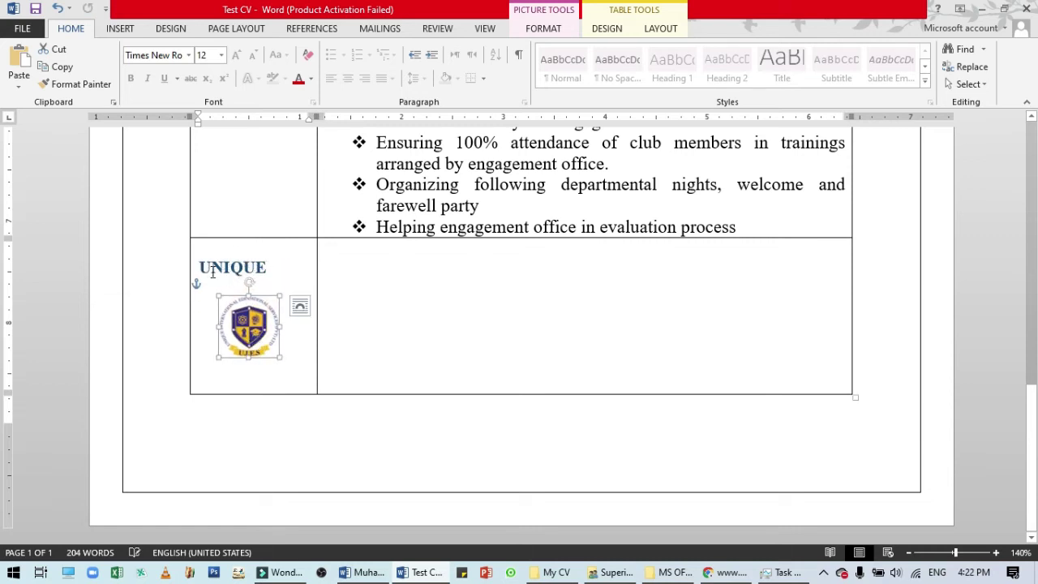
click(203, 266)
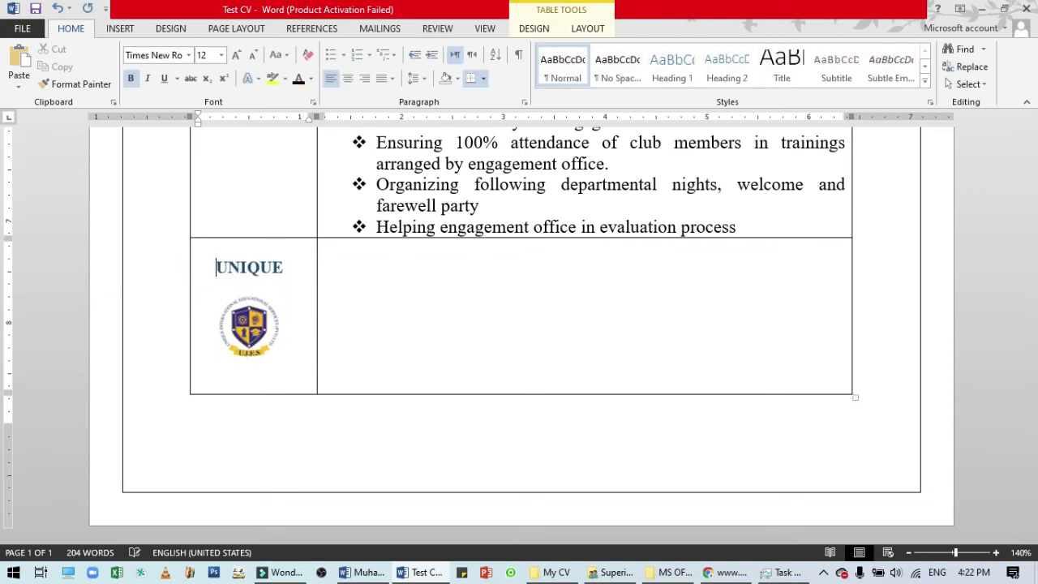
click(405, 308)
Step: Copy the U.I.E.S Lahore Samanabad Campus job heading, dates and duties from the original CV
key(BackSpace)
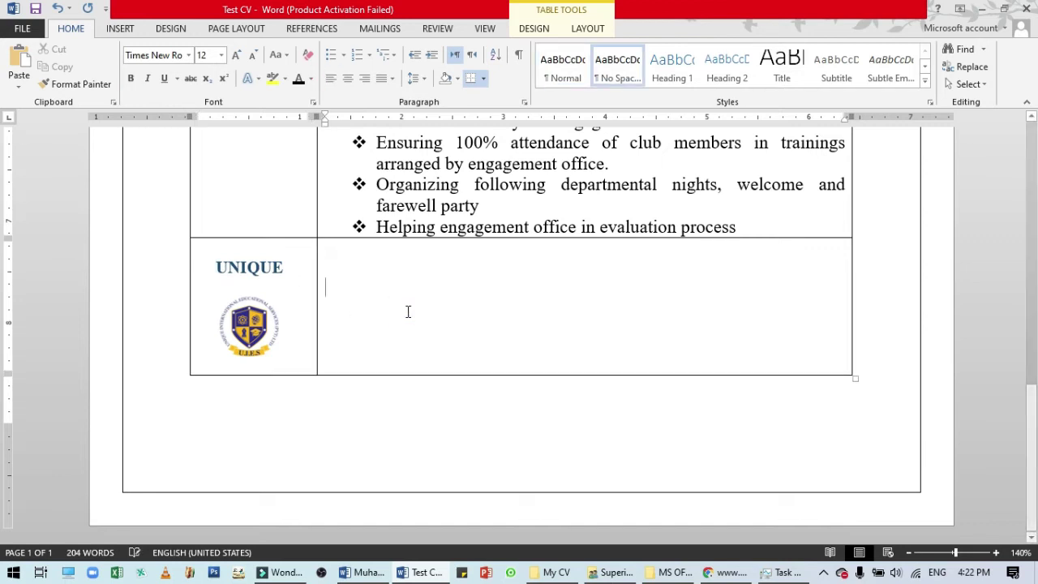
key(BackSpace)
key(BackSpace)
key(alt+Tab)
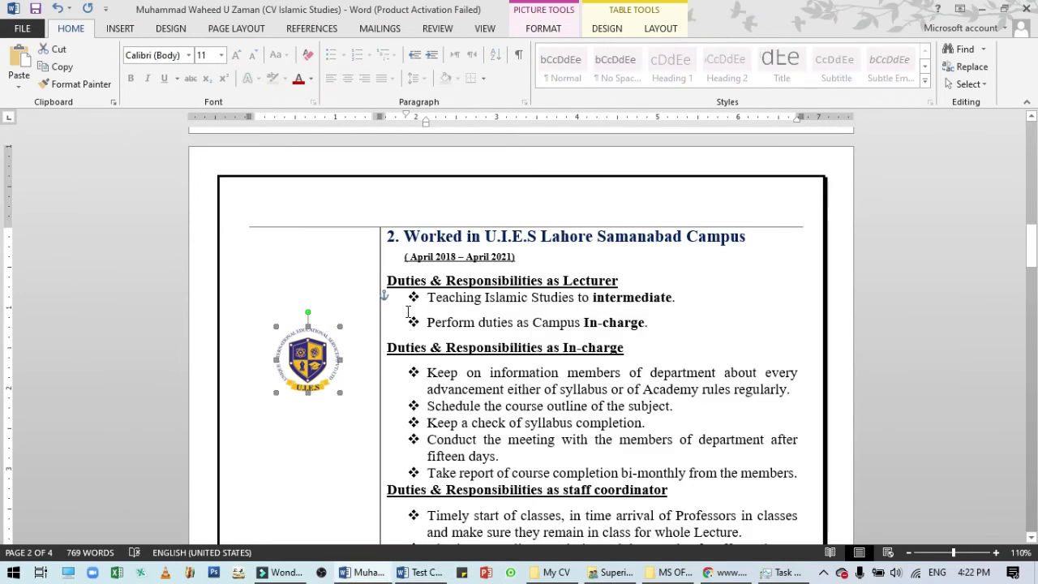
click(406, 237)
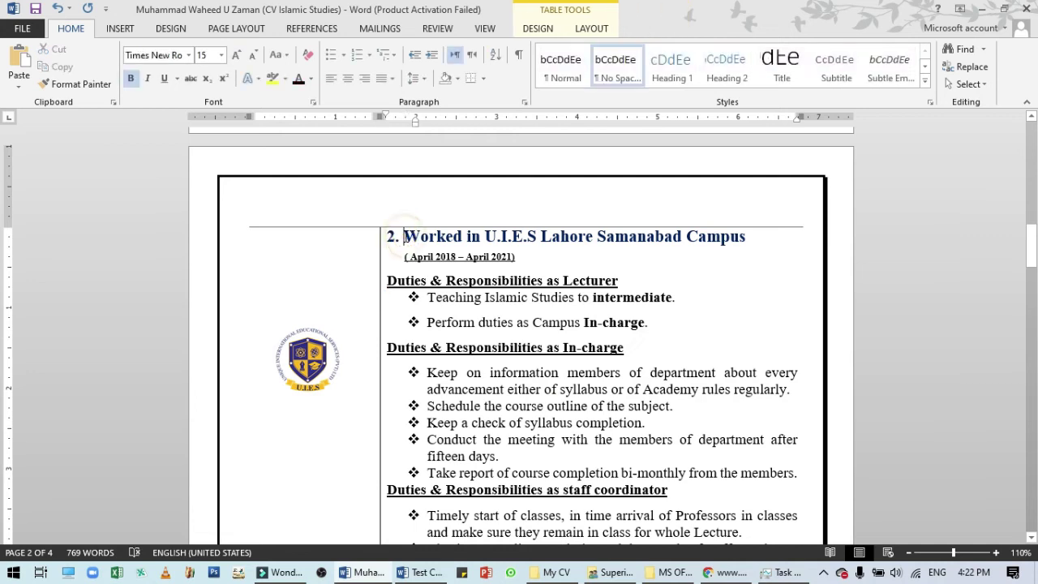
key(Down)
key(Down)
key(Down)
key(Down)
key(Down)
key(Down)
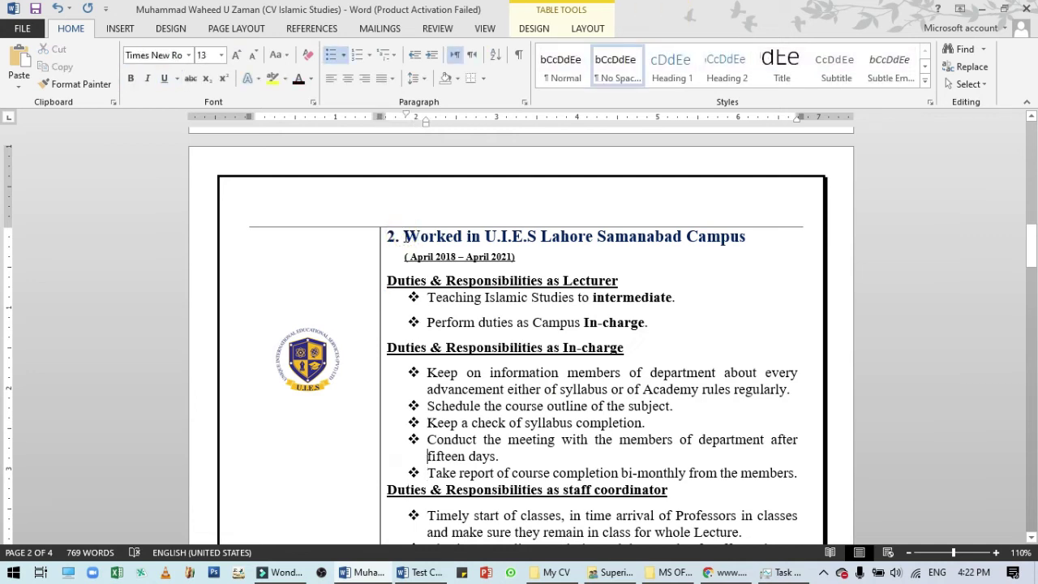
click(405, 236)
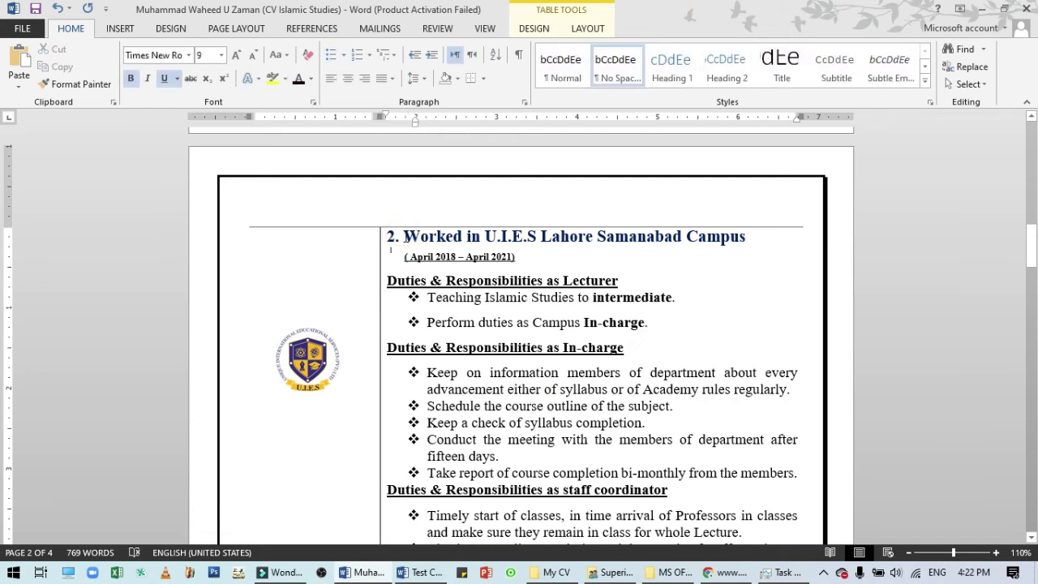
key(shift+Down)
key(shift+Down)
key(shift+Down)
key(shift+Down)
key(shift+Down)
key(shift+Down)
key(shift+Down)
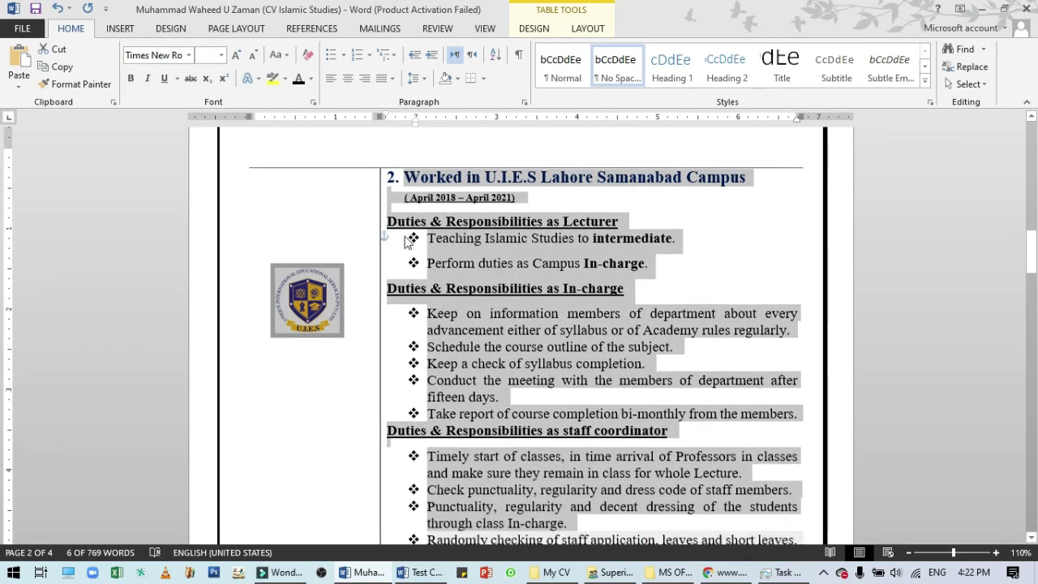
key(shift+Down)
key(shift+Down)
key(shift+Down)
key(shift+Down)
key(shift+Down)
key(shift+Down)
key(shift+Down)
key(shift+Down)
key(shift+Down)
key(shift+Down)
key(shift+Down)
key(shift+Down)
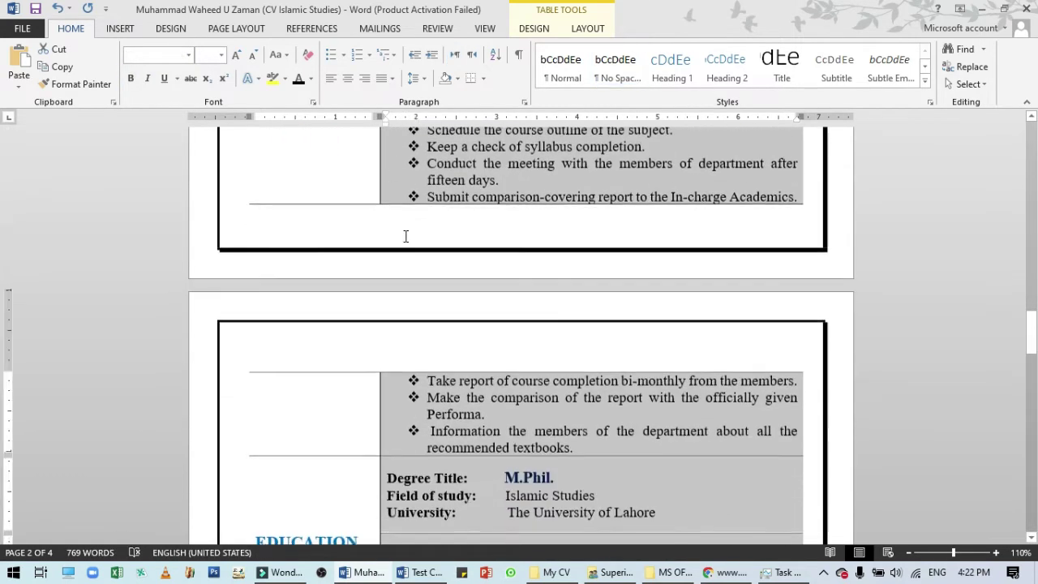
key(shift+Up)
key(shift+Up)
key(shift+Down)
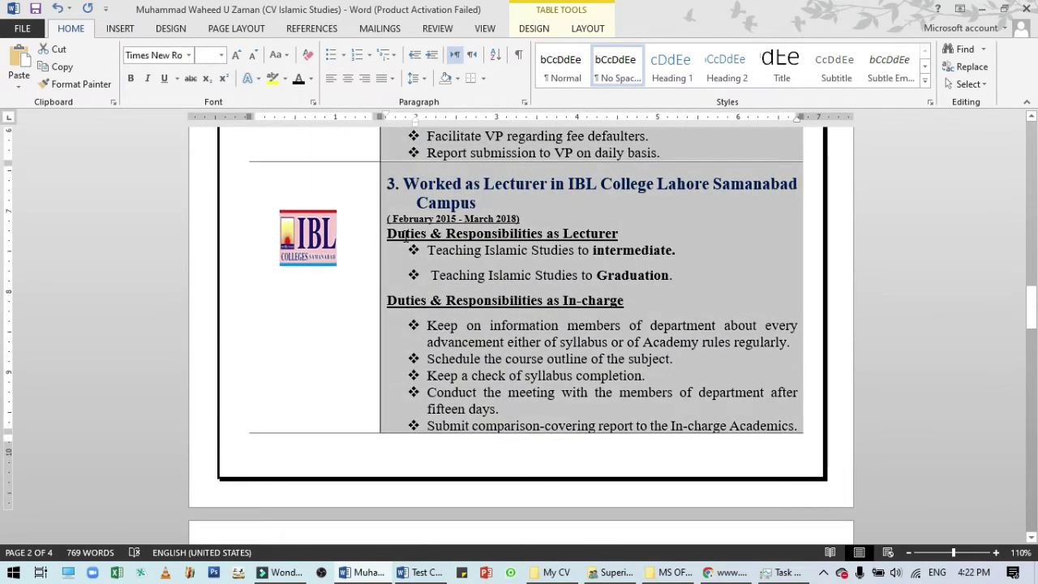
key(shift+Up)
key(shift+Right)
key(shift+Right)
key(shift+Right)
key(shift+Right)
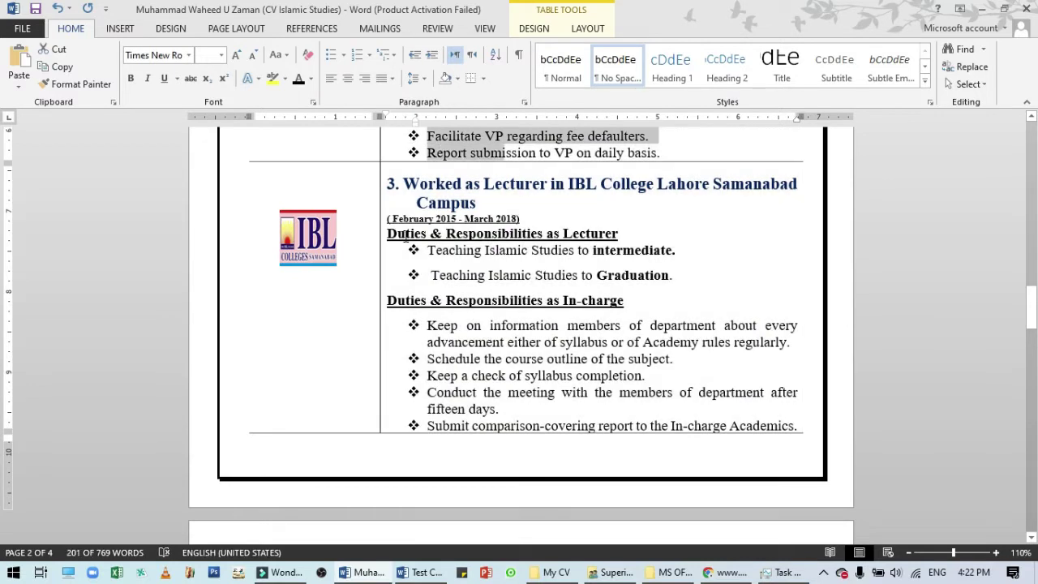
key(shift+Right)
key(shift+Right)
key(shift+Right)
key(shift+Right)
key(shift+Right)
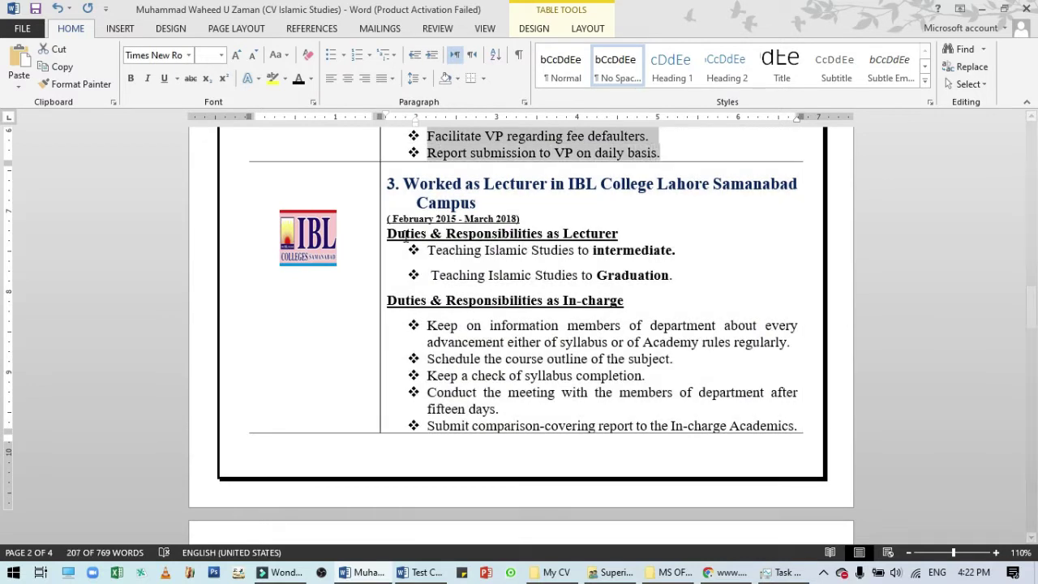
Step: Paste the job entry into the empty right cell and set it to 1.0 line spacing
key(alt+Tab)
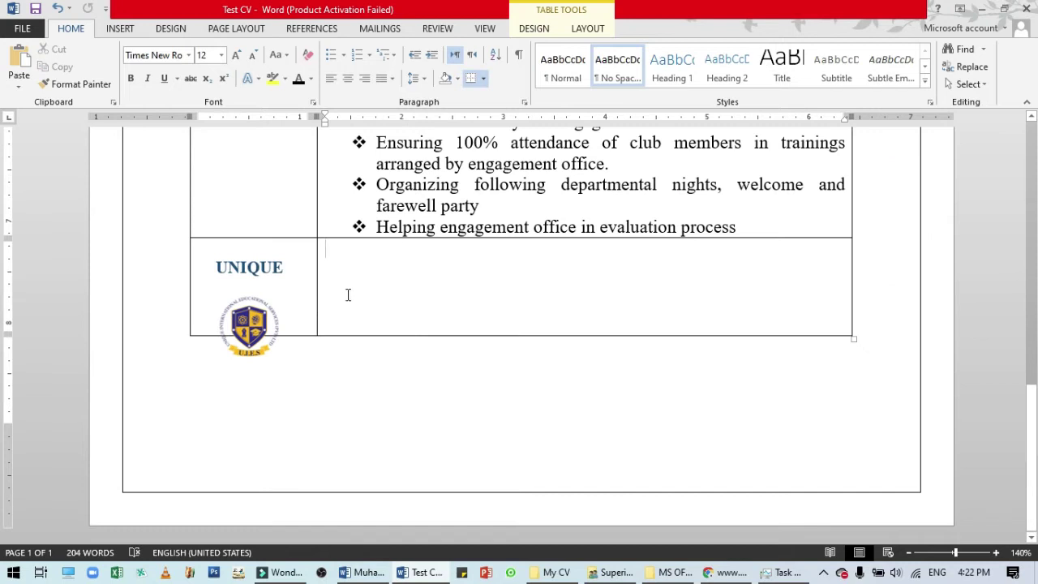
key(ctrl+v)
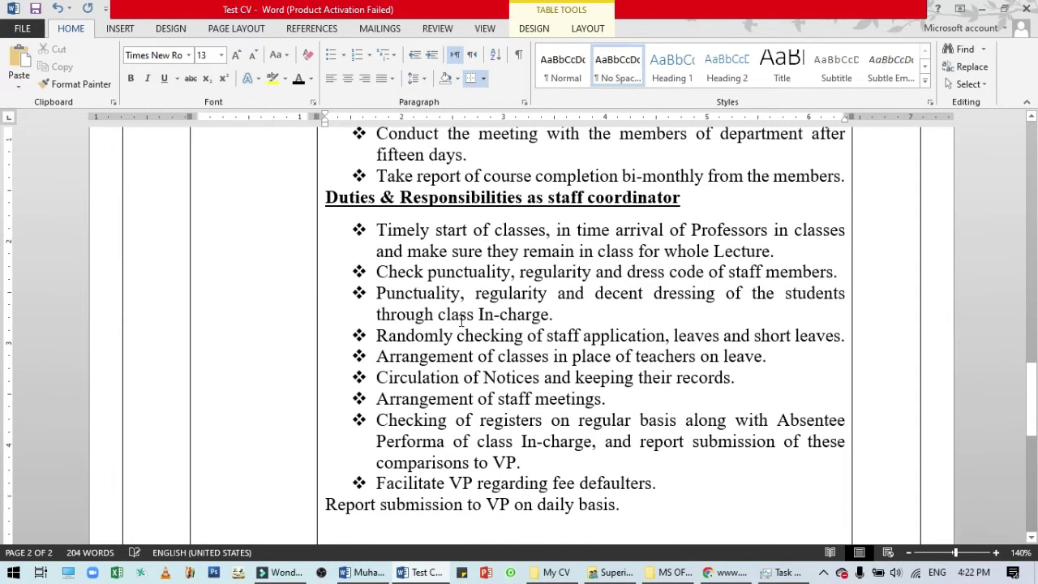
key(shift+Up)
key(shift+Up)
key(shift+Up)
key(shift+Up)
key(shift+Up)
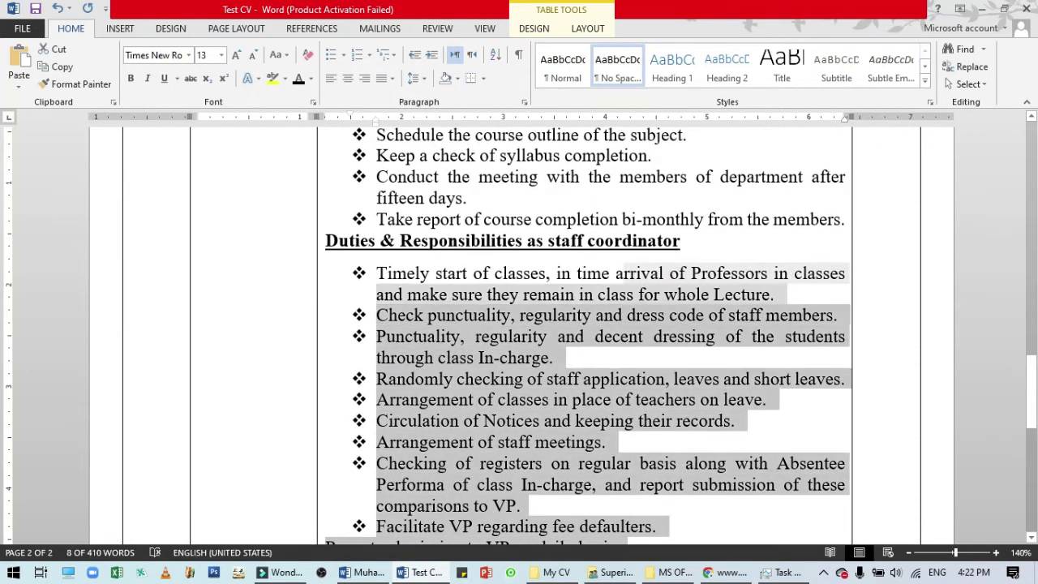
key(shift+Up)
key(shift+Up)
key(shift+Up)
key(shift+Up)
key(shift+Up)
key(shift+Up)
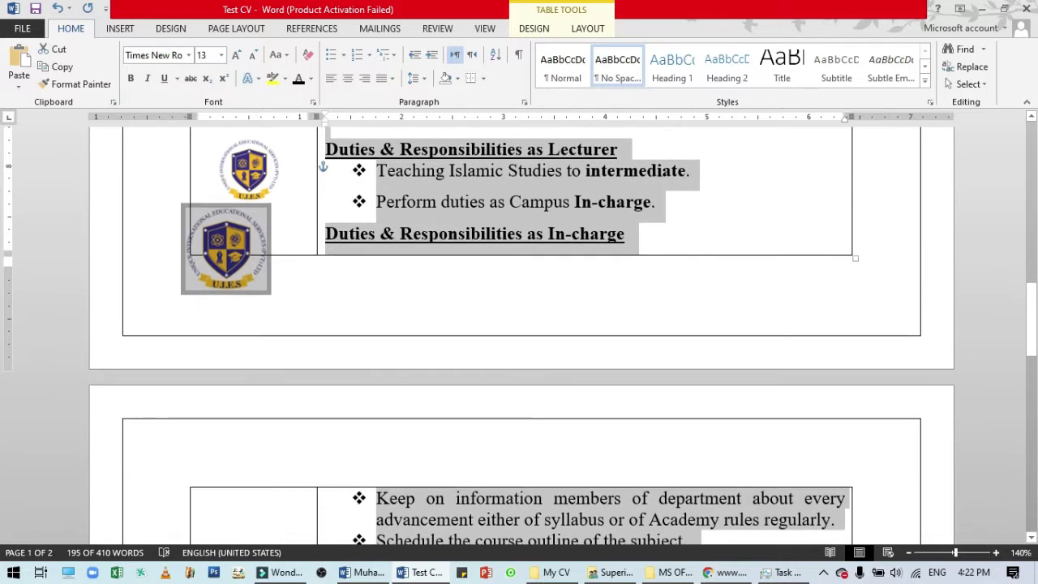
click(414, 78)
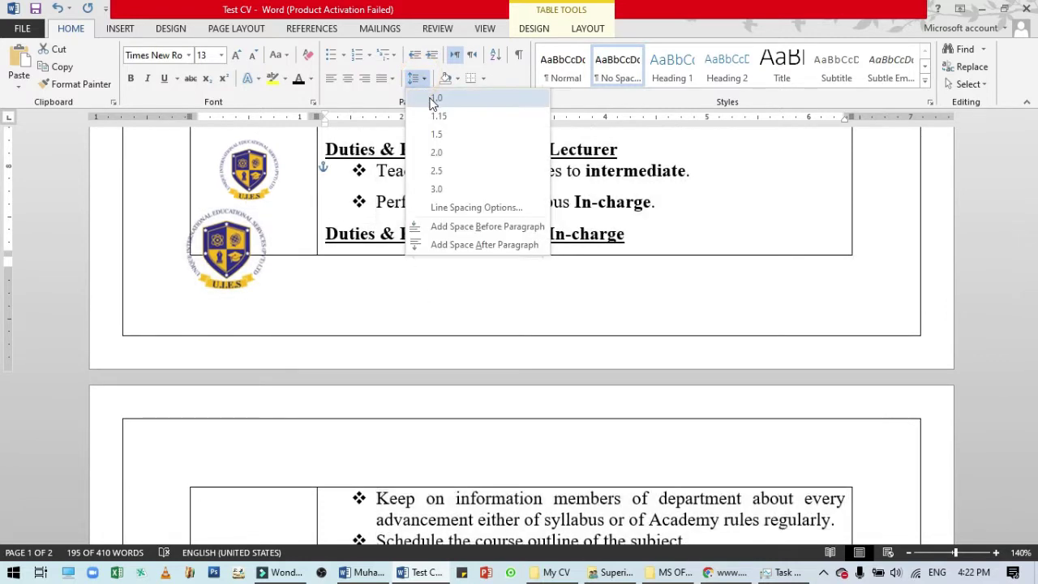
click(429, 106)
scroll(456, 247, up, 2)
scroll(457, 247, up, 2)
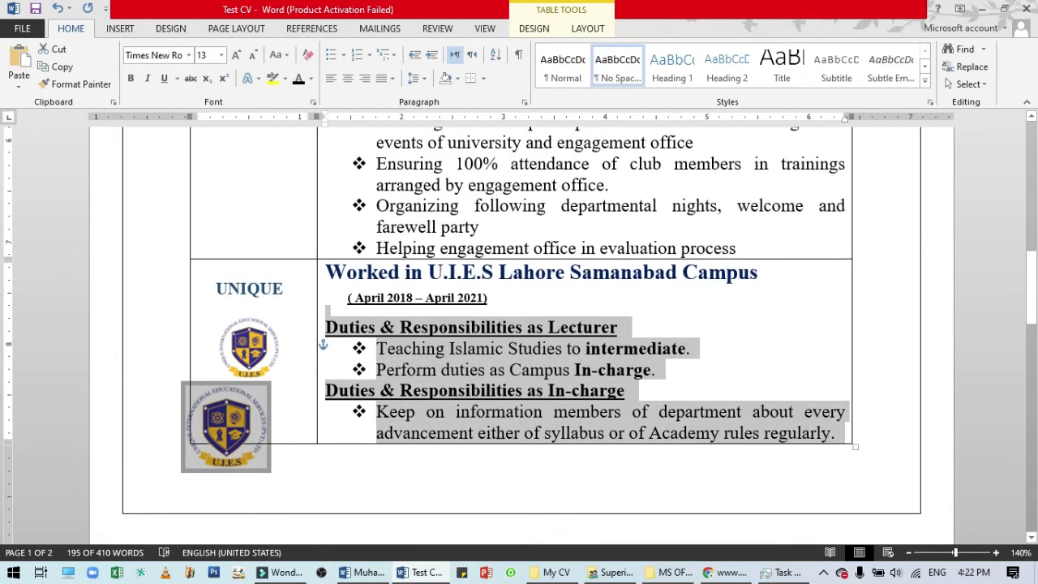
key(shift+Up)
key(shift+Up)
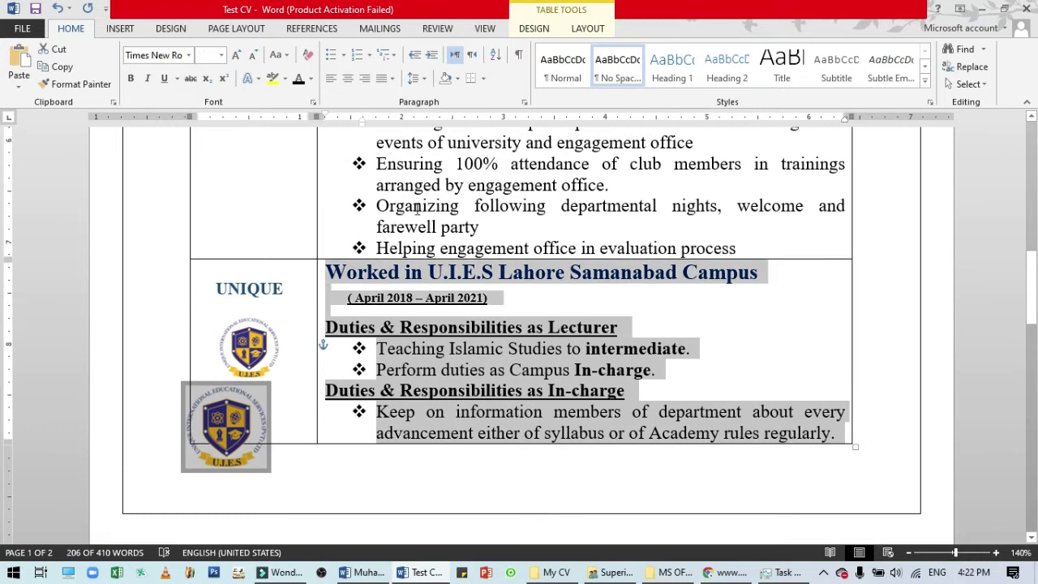
click(417, 78)
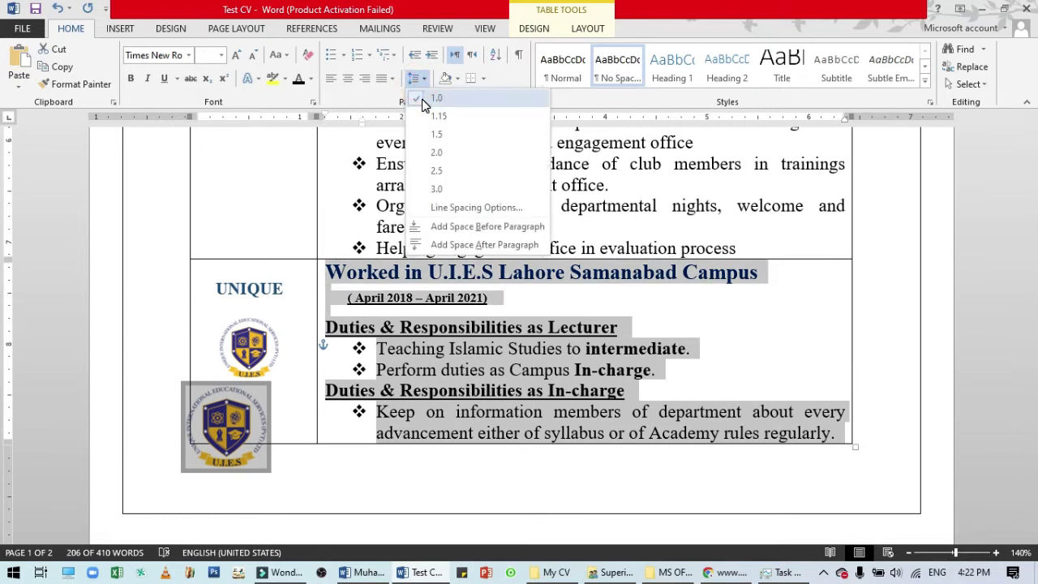
click(421, 100)
Step: Delete the duplicate logo and insert a blank line above the job heading
click(263, 393)
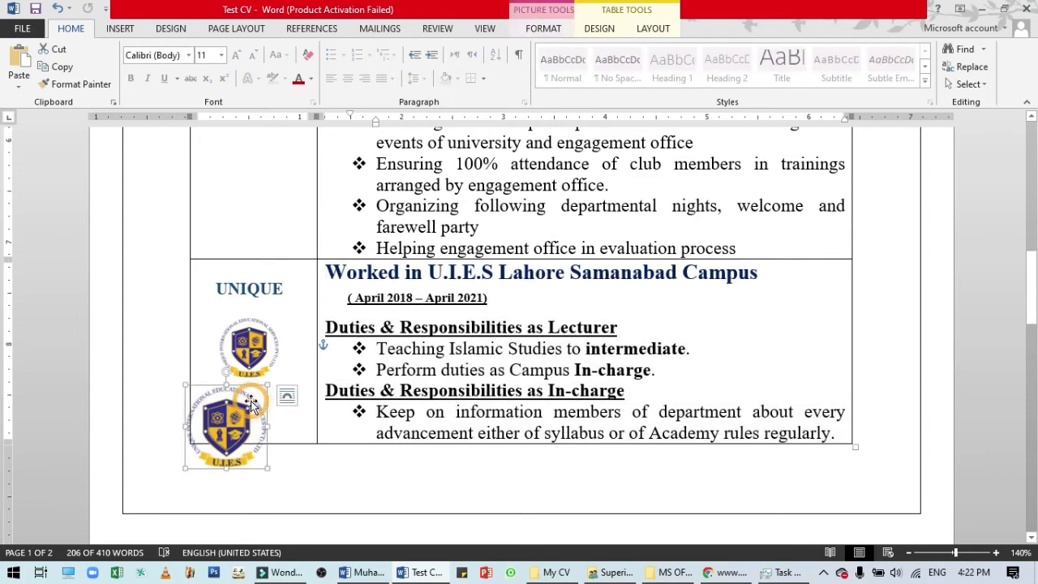
key(Delete)
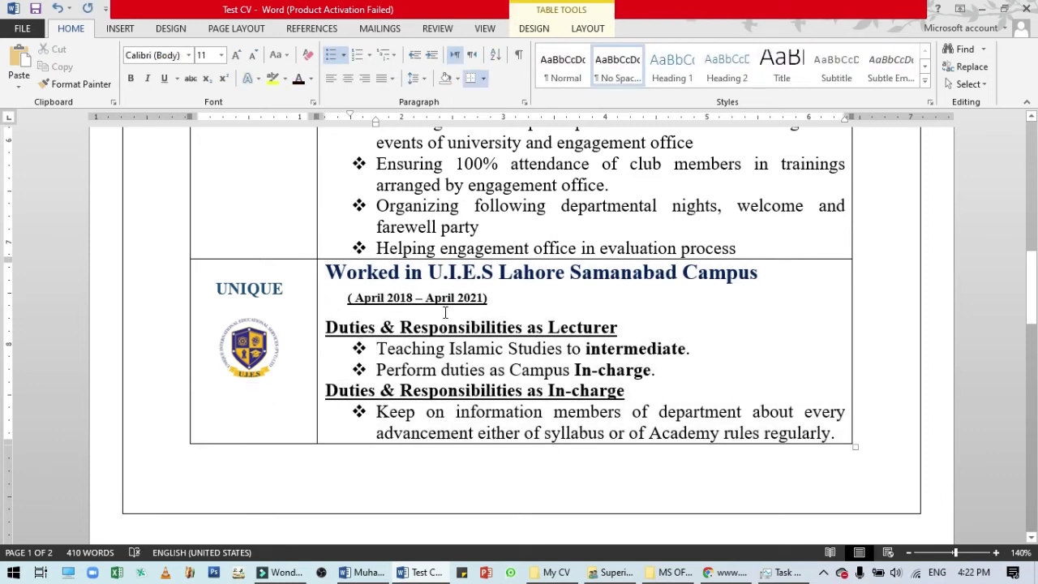
click(382, 282)
click(325, 278)
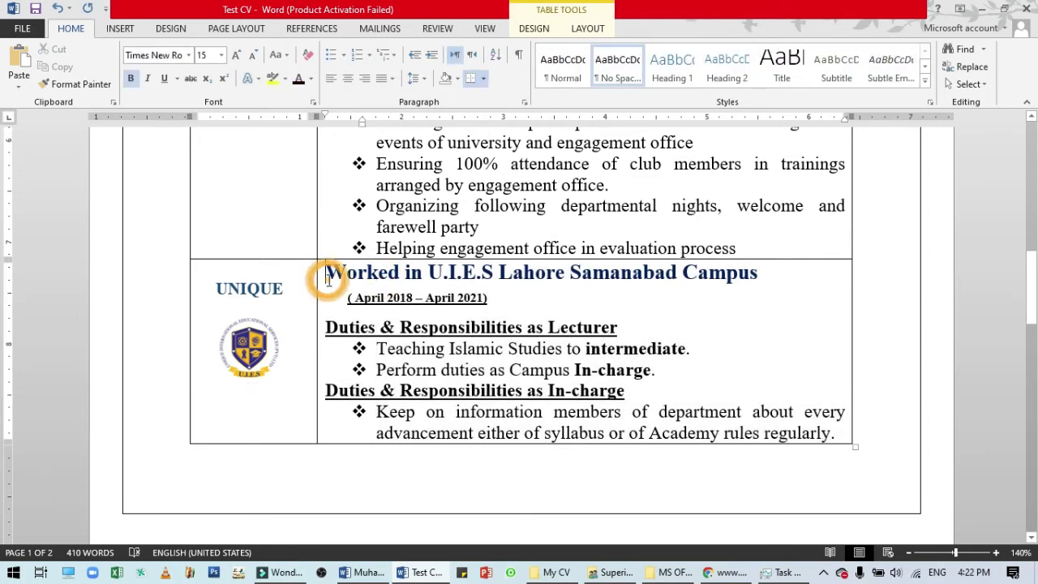
key(Return)
click(455, 318)
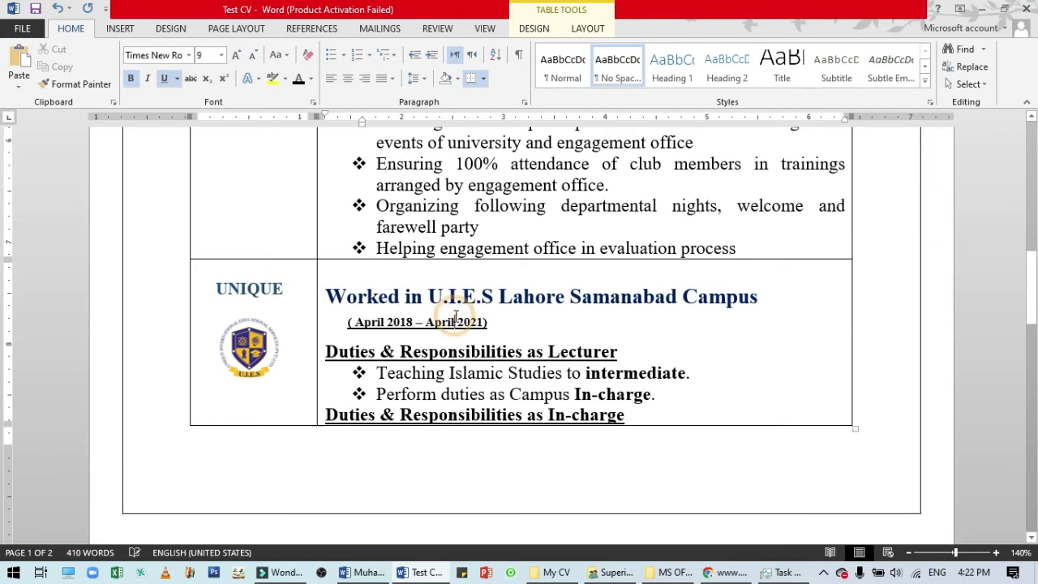
scroll(467, 347, down, 1)
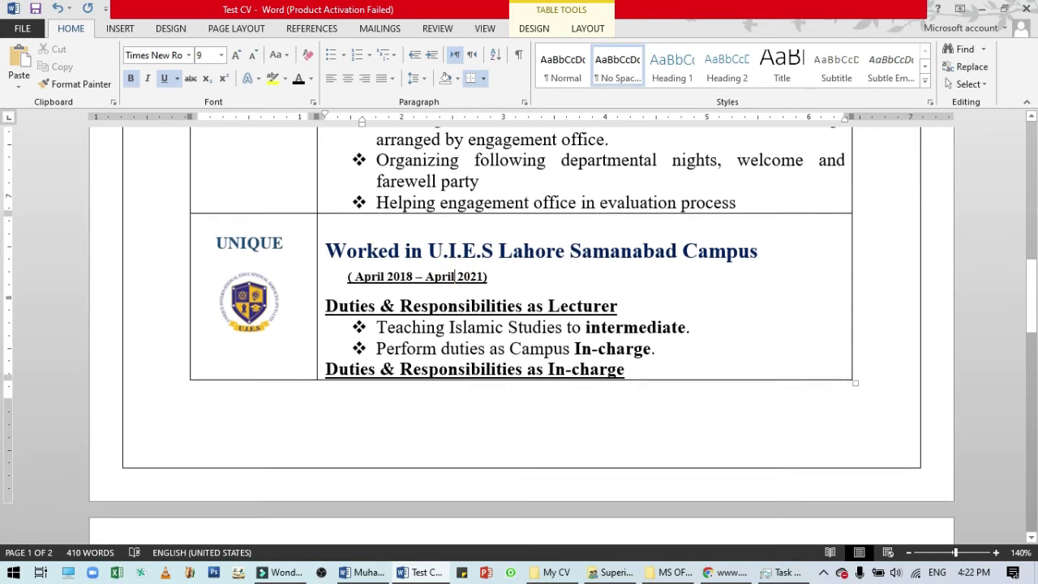
click(576, 303)
scroll(606, 324, down, 1)
scroll(607, 324, down, 1)
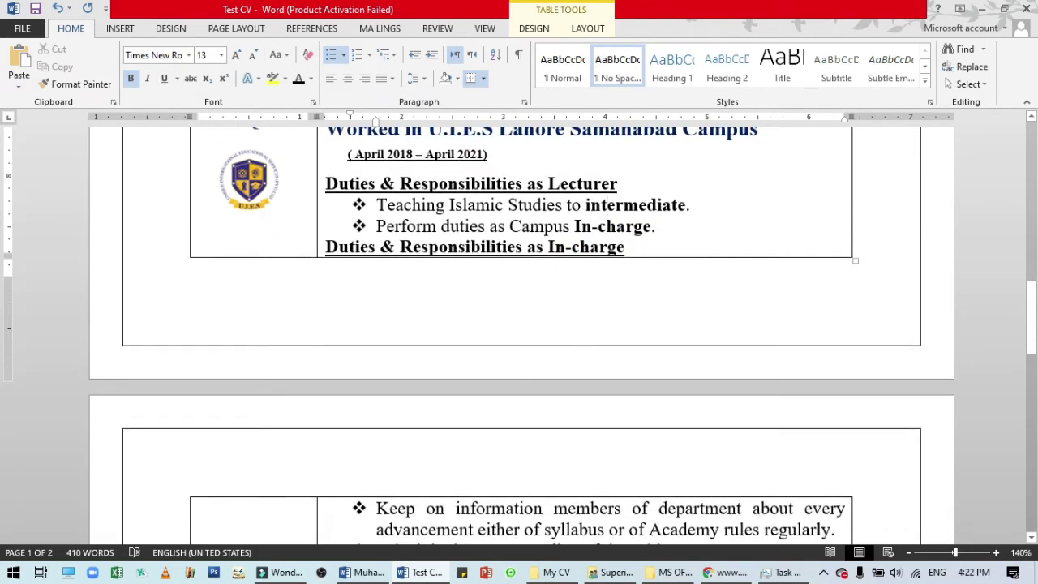
scroll(607, 325, down, 3)
scroll(607, 325, down, 1)
scroll(519, 336, down, 3)
scroll(518, 335, down, 2)
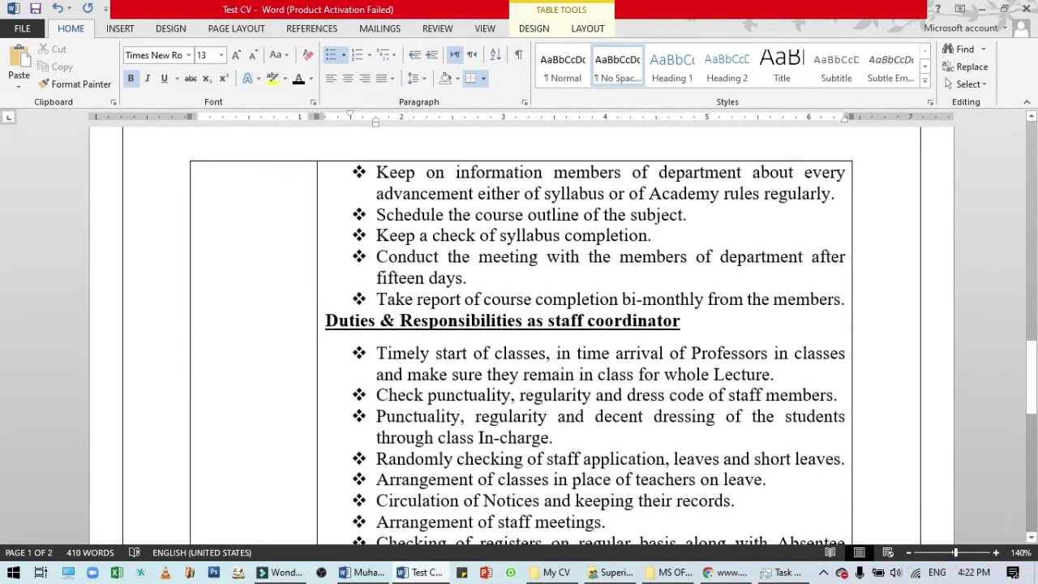
scroll(519, 335, down, 3)
scroll(557, 436, down, 3)
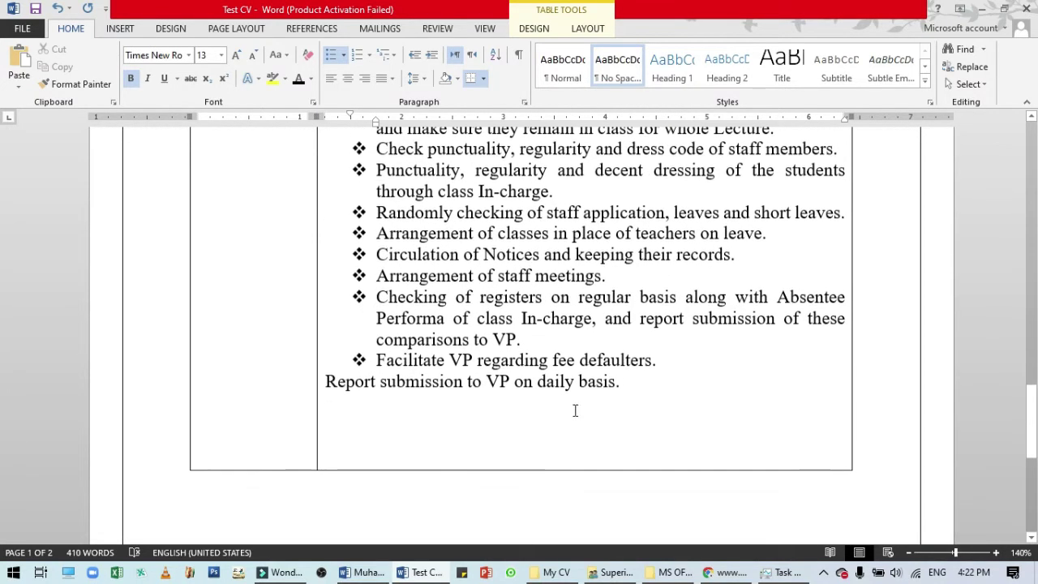
Step: Remove the empty lines below the last duty and add a new table row
click(558, 436)
key(BackSpace)
key(BackSpace)
key(BackSpace)
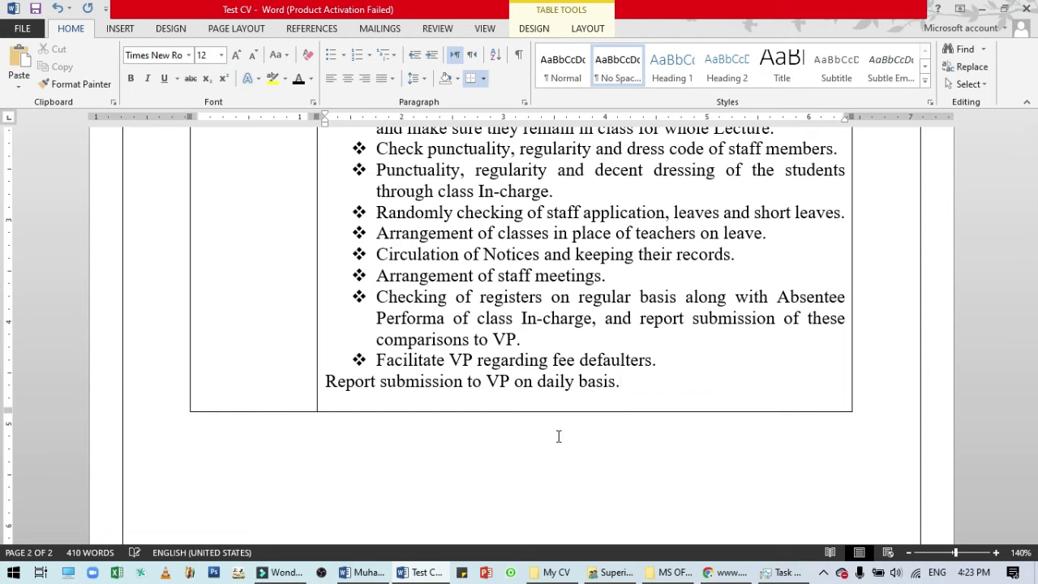
key(BackSpace)
key(Tab)
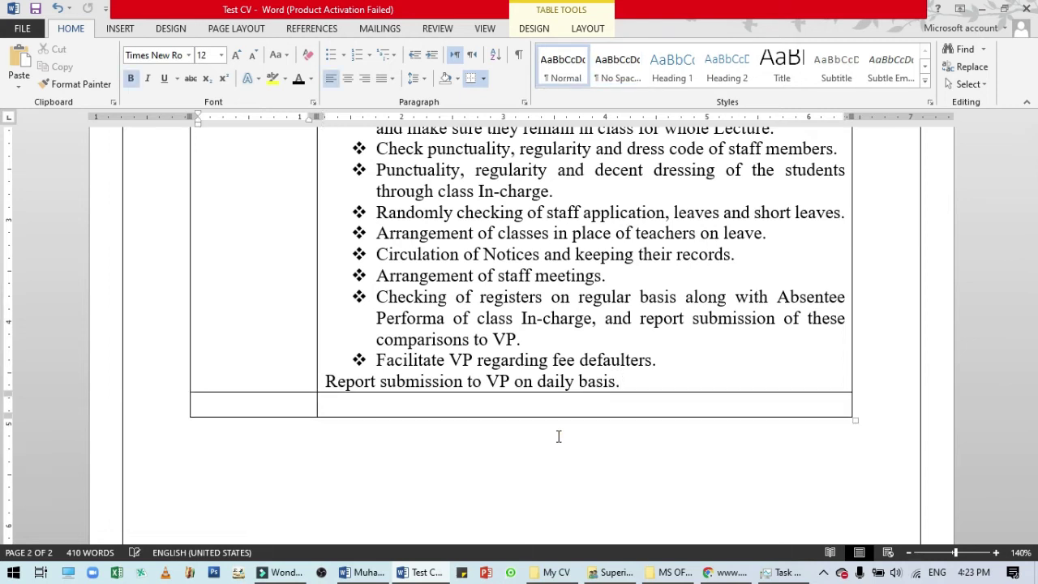
Step: Copy the graduation-cap picture from the original CV
key(alt+Tab)
scroll(506, 380, down, 5)
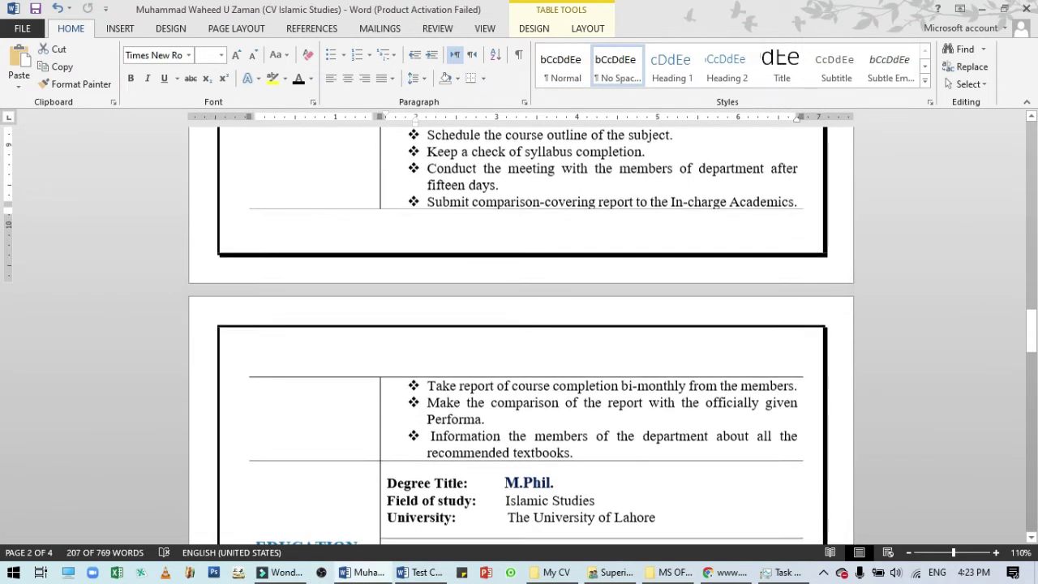
scroll(471, 365, down, 4)
scroll(406, 340, down, 1)
scroll(365, 326, down, 1)
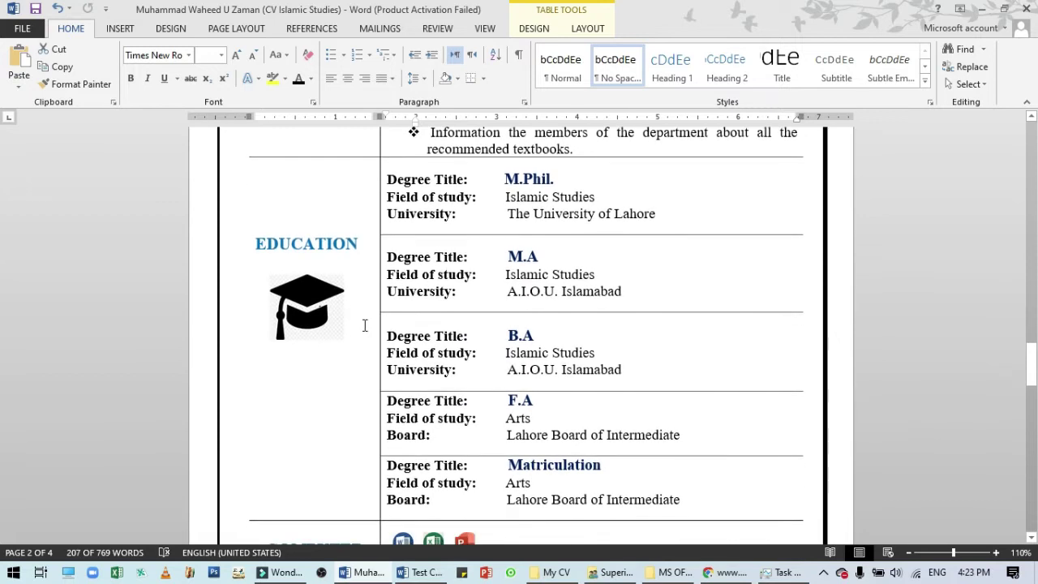
click(316, 307)
key(alt+Tab)
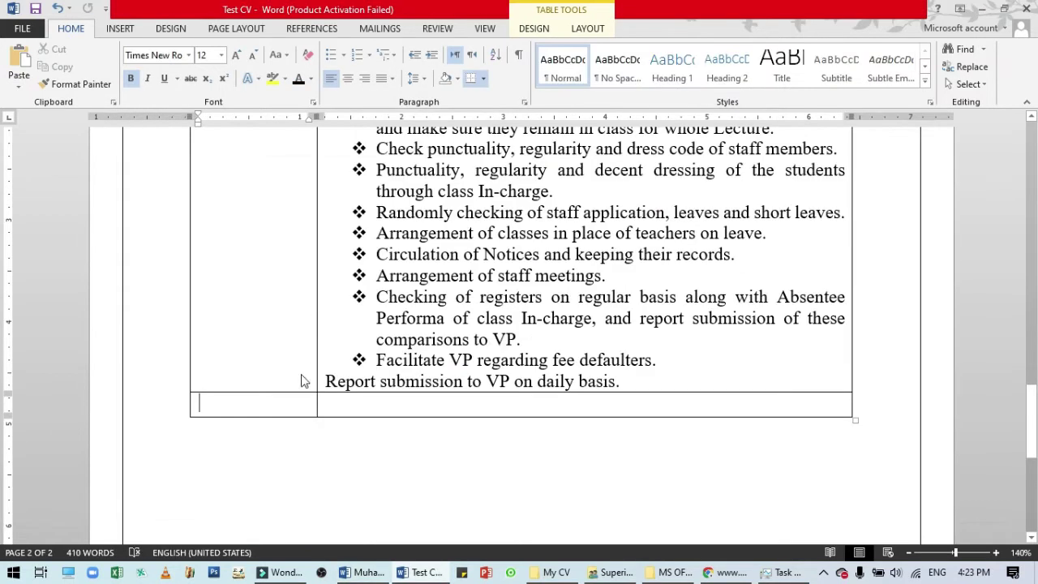
Step: Change the new row's heading Education to uppercase EDUCATION
click(288, 399)
key(Return)
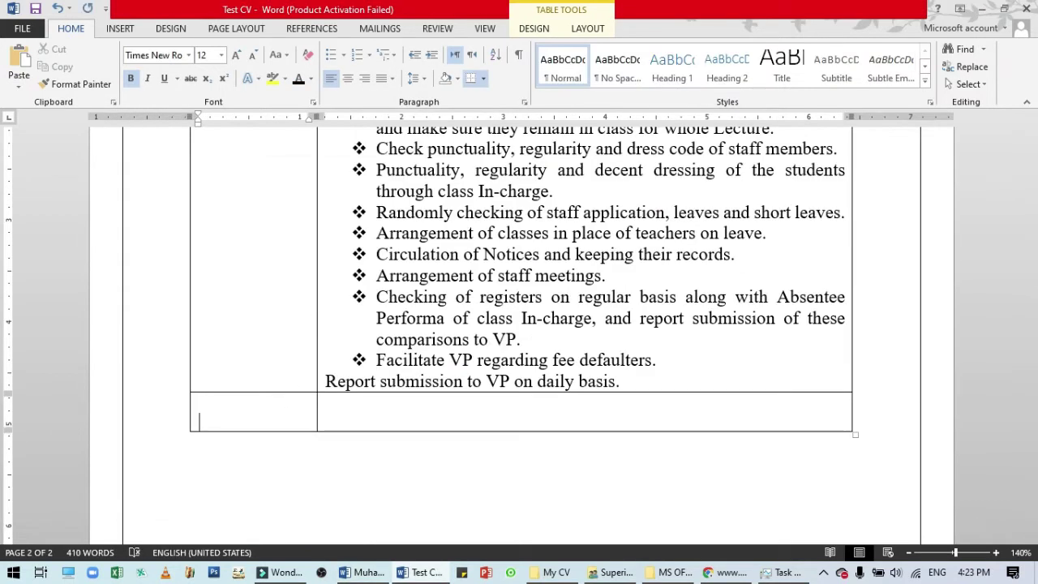
key(BackSpace)
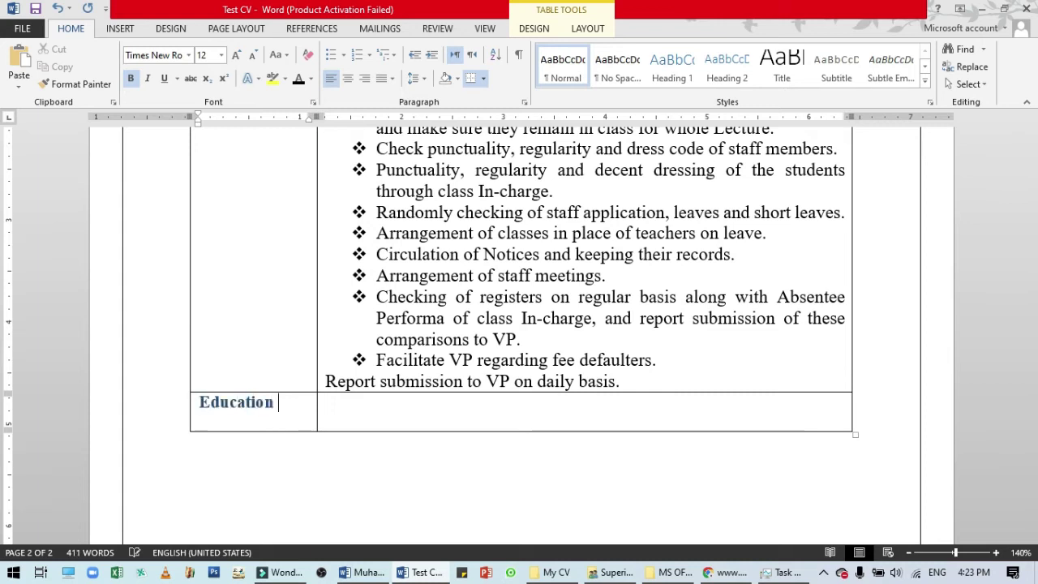
double_click(221, 404)
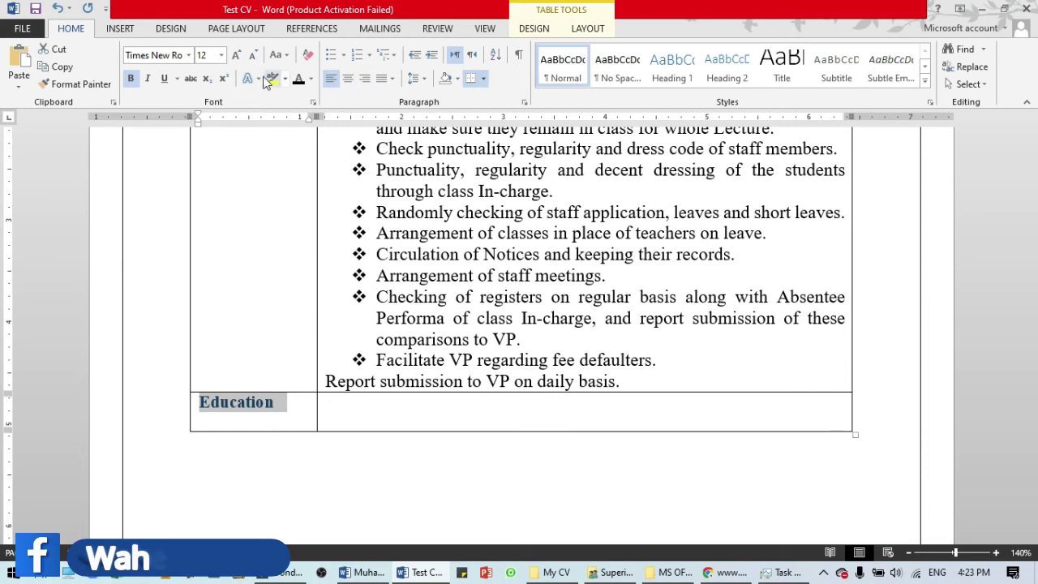
click(277, 58)
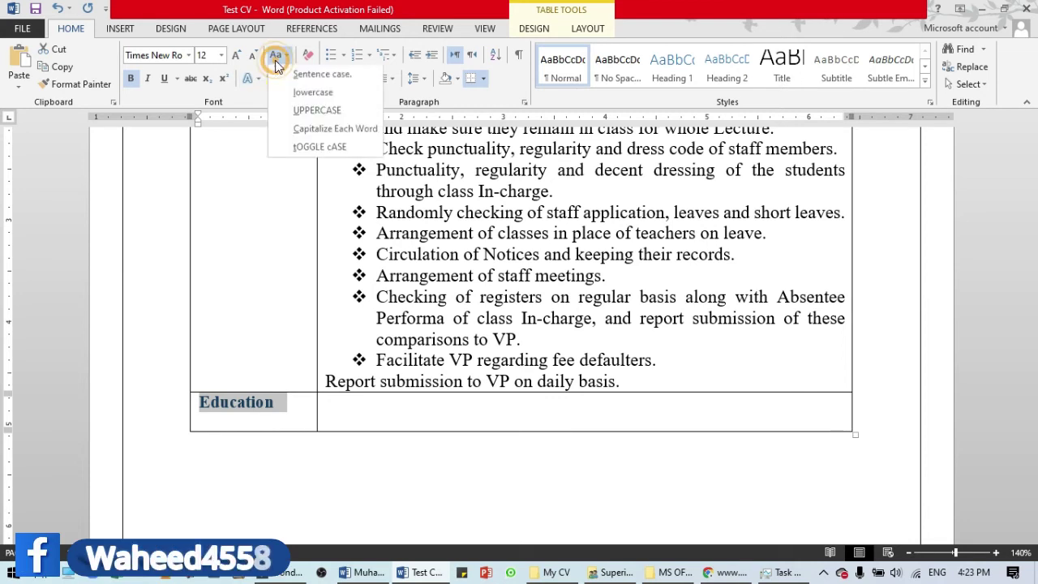
click(300, 118)
Step: Paste the graduation-cap image and shrink it just below the EDUCATION heading
key(Down)
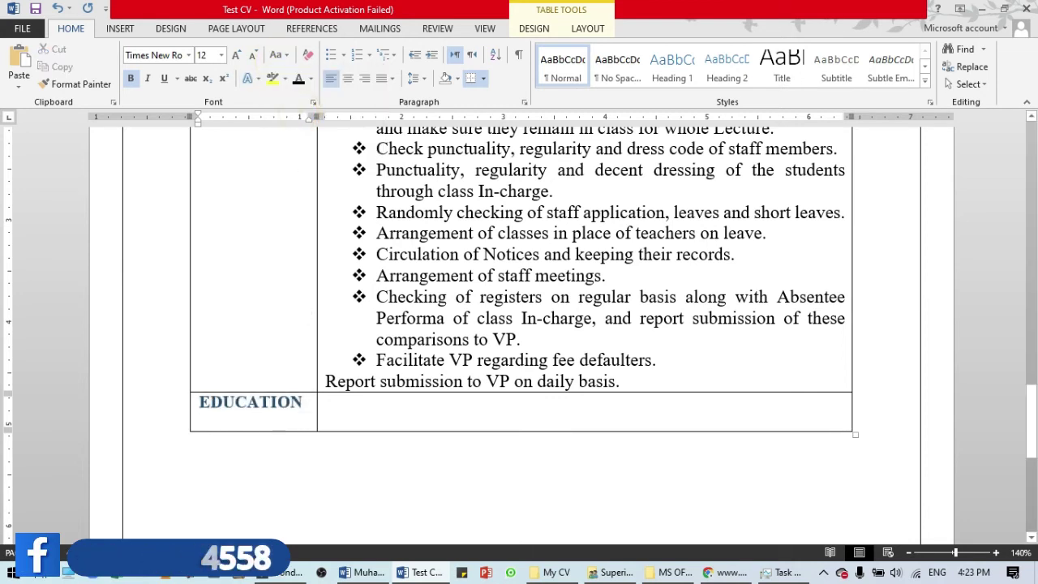
key(Return)
key(Return)
key(Return)
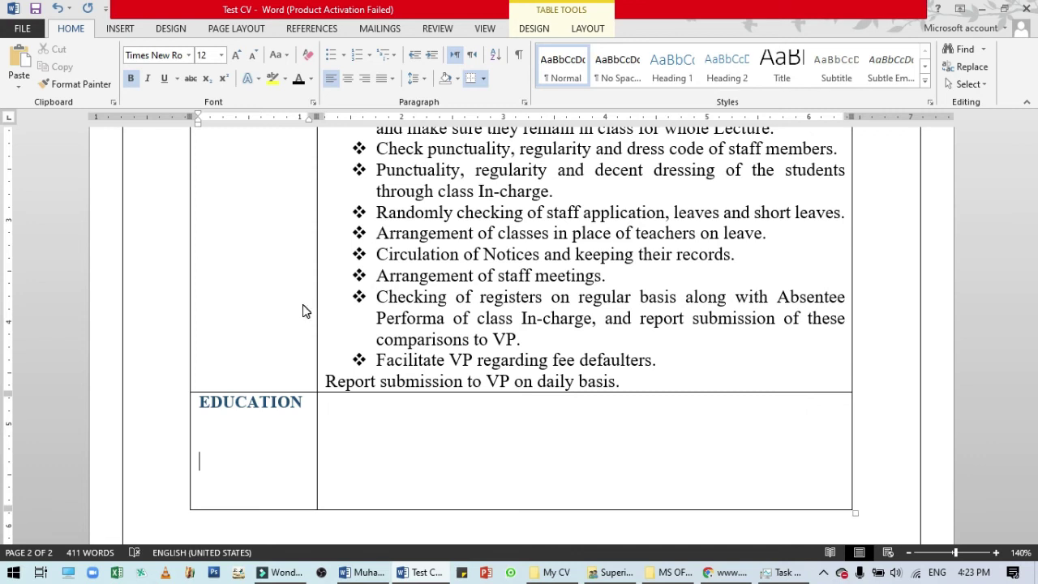
key(ctrl+v)
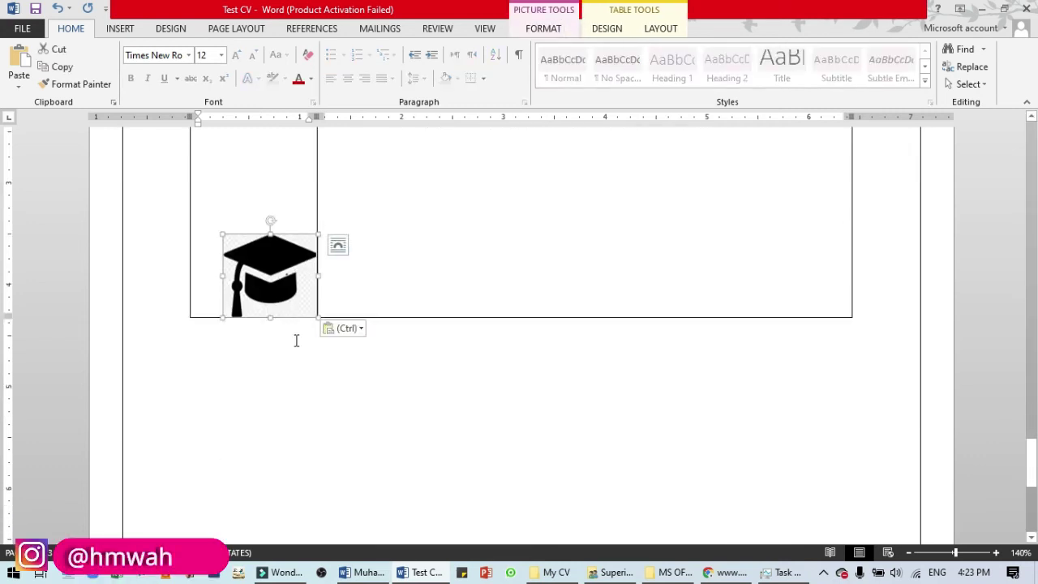
drag(280, 291, 261, 185)
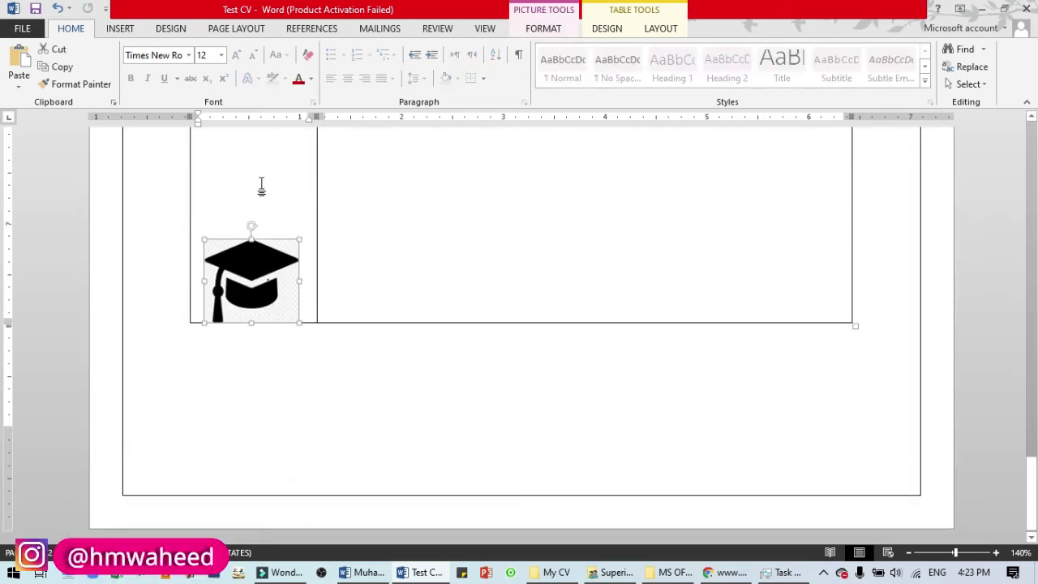
mouse_move(250, 462)
mouse_down()
mouse_move(260, 248)
mouse_move(258, 269)
mouse_up()
drag(300, 341, 249, 268)
Step: Copy the M.Phil. to Matriculation degree entries from the reference CV into the right EDUCATION cell
click(387, 238)
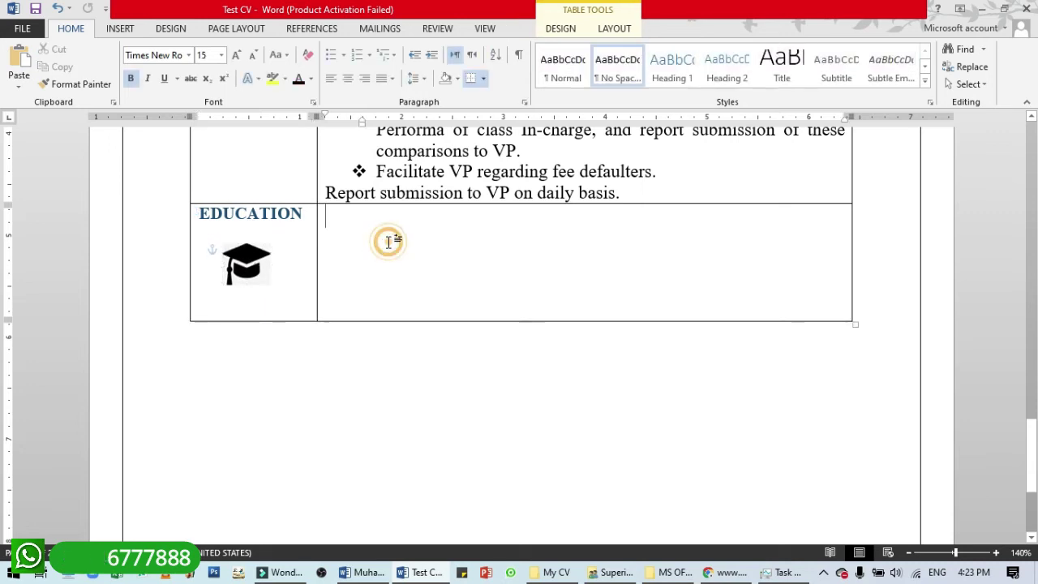
key(alt+Tab)
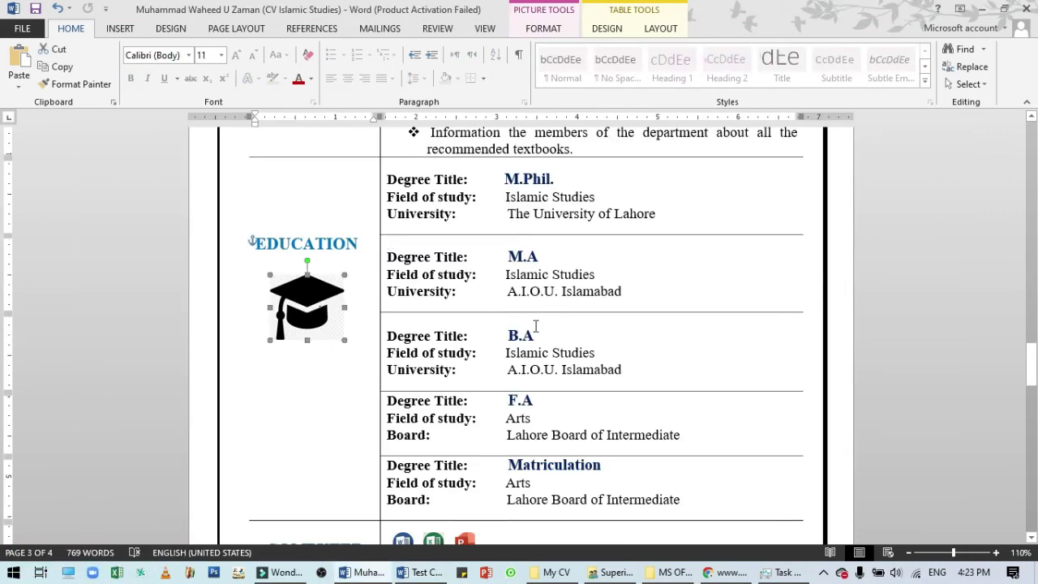
scroll(498, 304, up, 2)
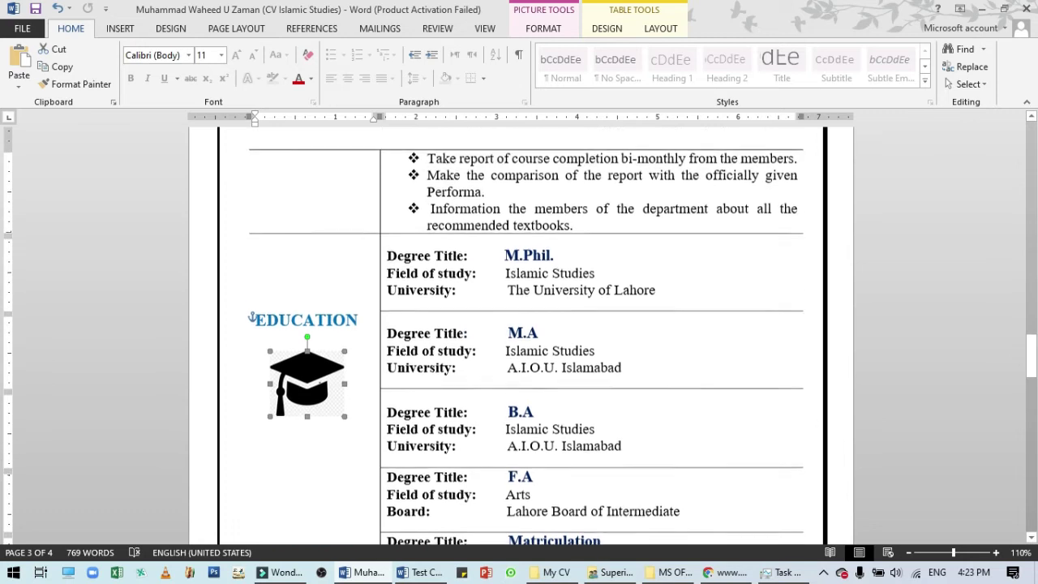
click(384, 256)
key(shift+Down)
key(shift+Down)
key(shift+Down)
key(shift+Down)
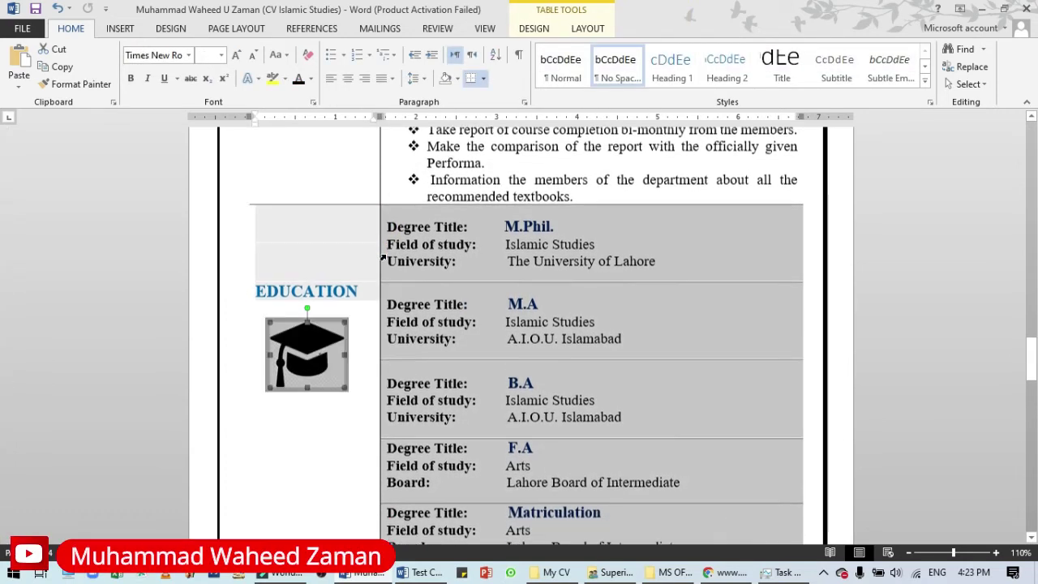
click(383, 257)
key(shift+Down)
key(shift+Down)
key(ctrl+c)
key(shift+Down)
key(shift+Down)
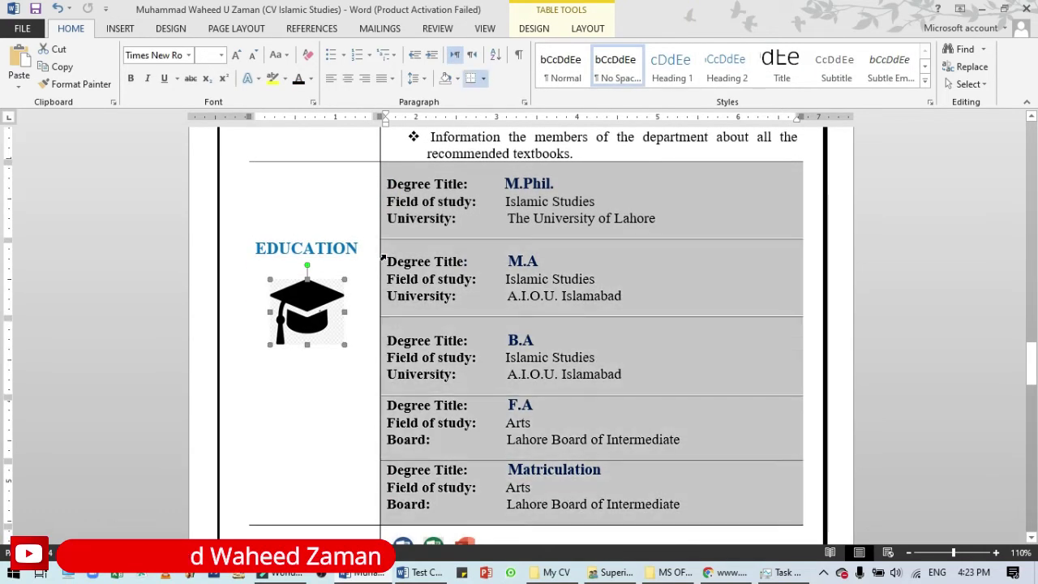
key(alt+Tab)
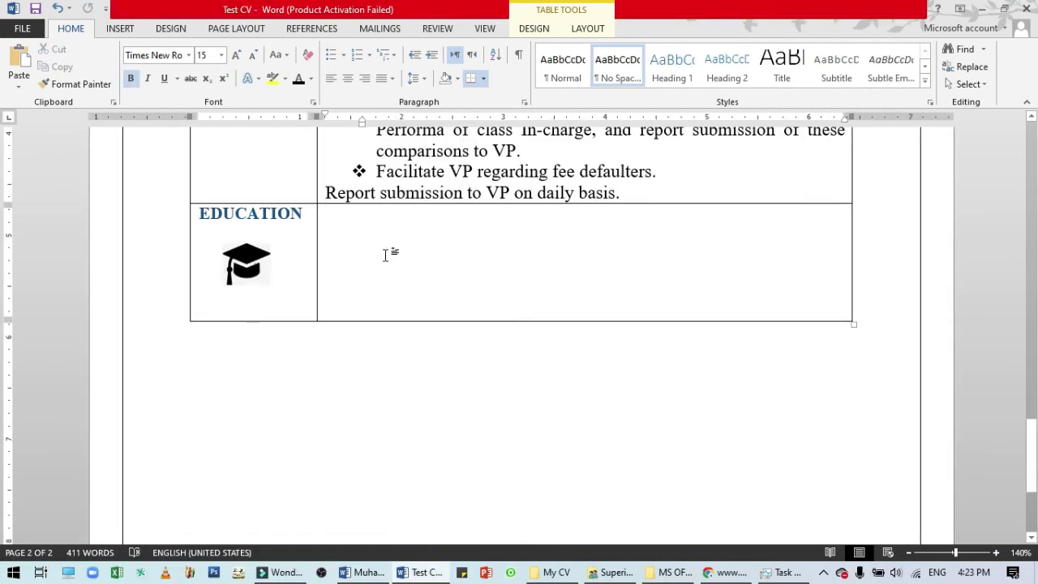
key(ctrl+v)
click(483, 292)
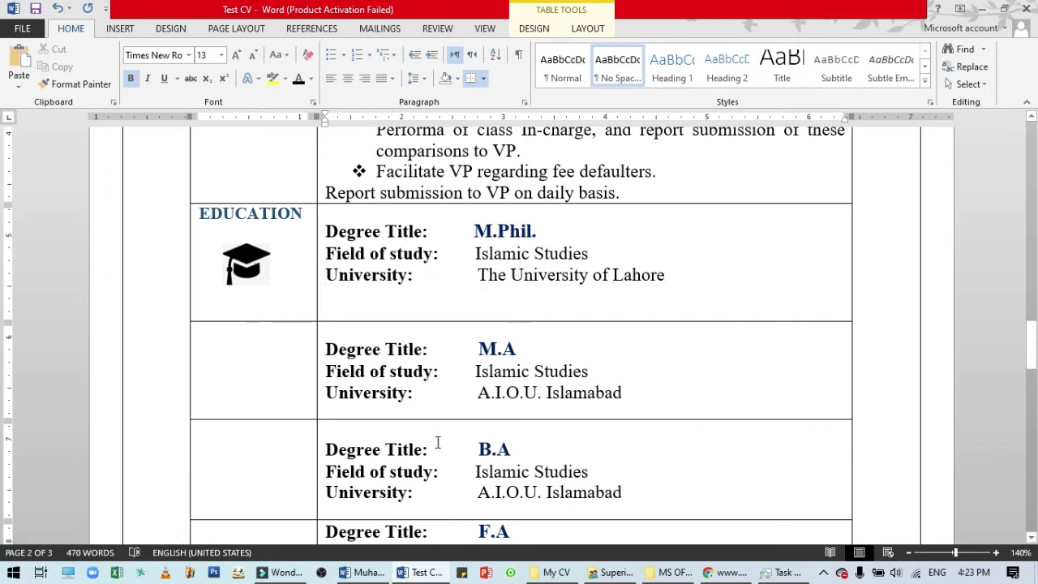
click(473, 321)
drag(473, 321, 470, 298)
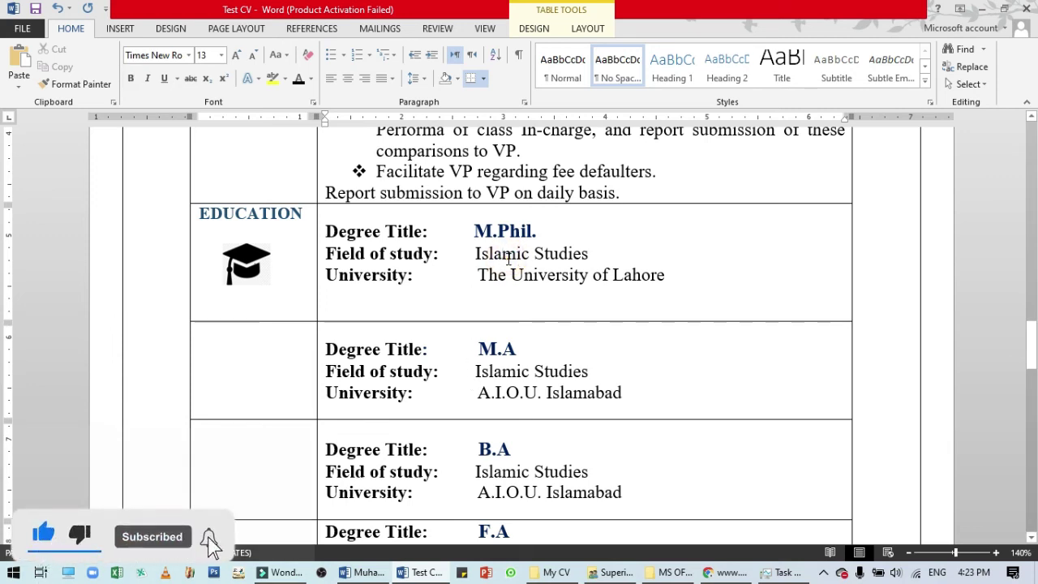
Step: Scroll to the reference CV's COMPUTER SKILL row listing MS Office, In-Page, Photoshop and Windows
scroll(509, 258, down, 2)
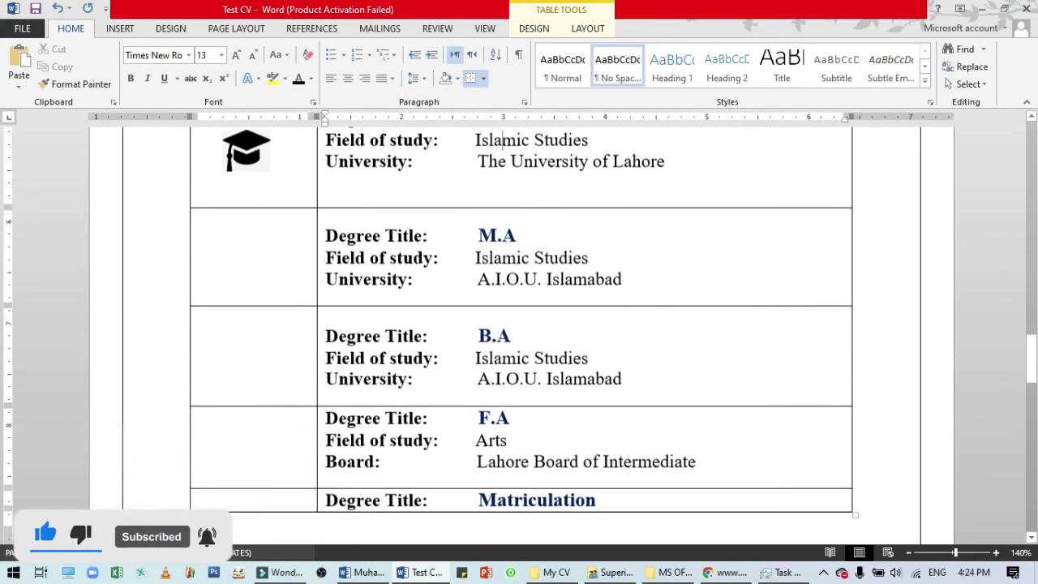
scroll(509, 258, down, 2)
scroll(509, 257, down, 2)
scroll(509, 258, down, 2)
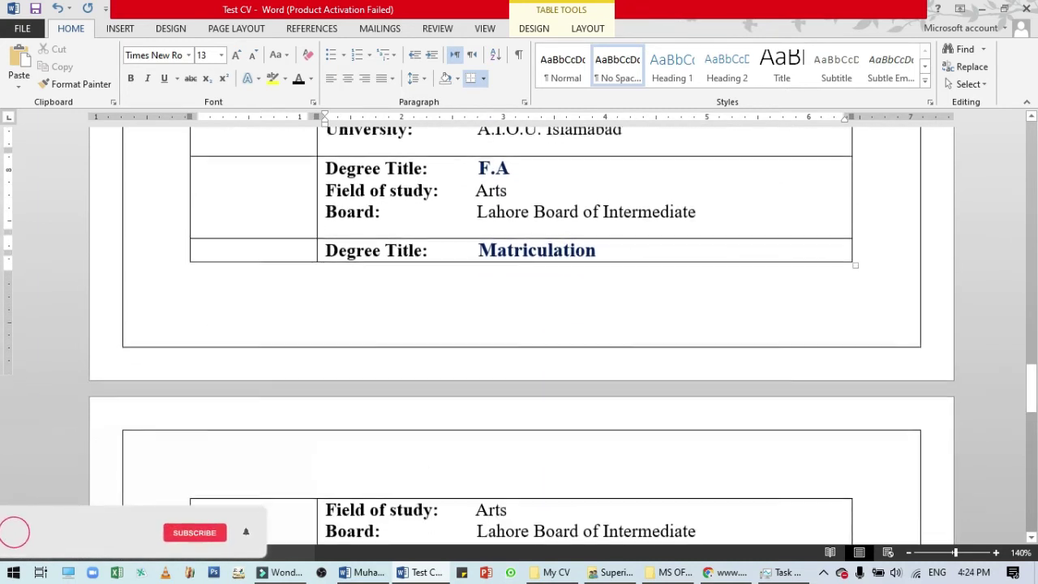
scroll(509, 258, down, 3)
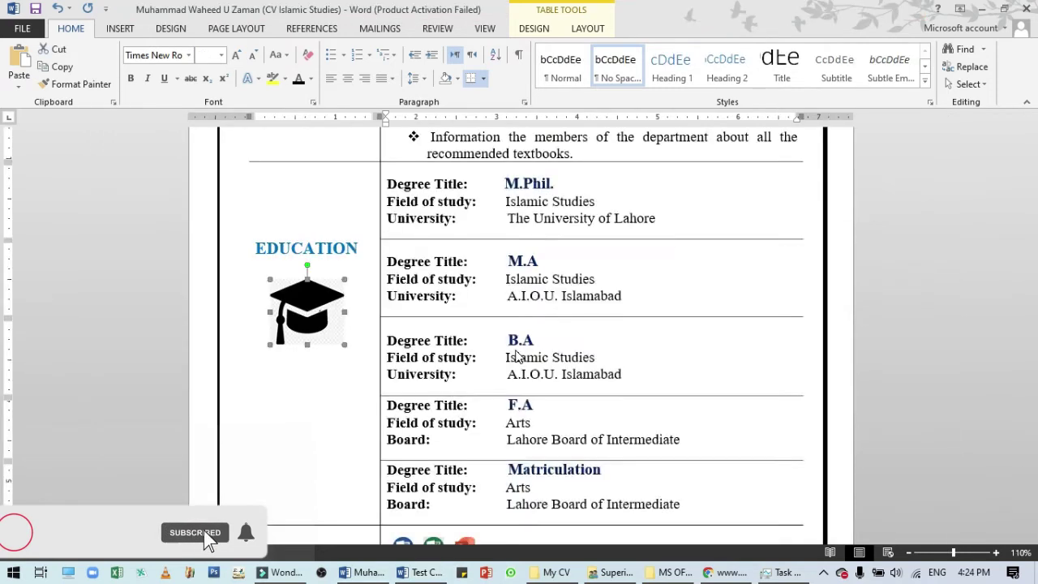
scroll(510, 324, down, 3)
scroll(510, 324, down, 2)
scroll(330, 340, down, 1)
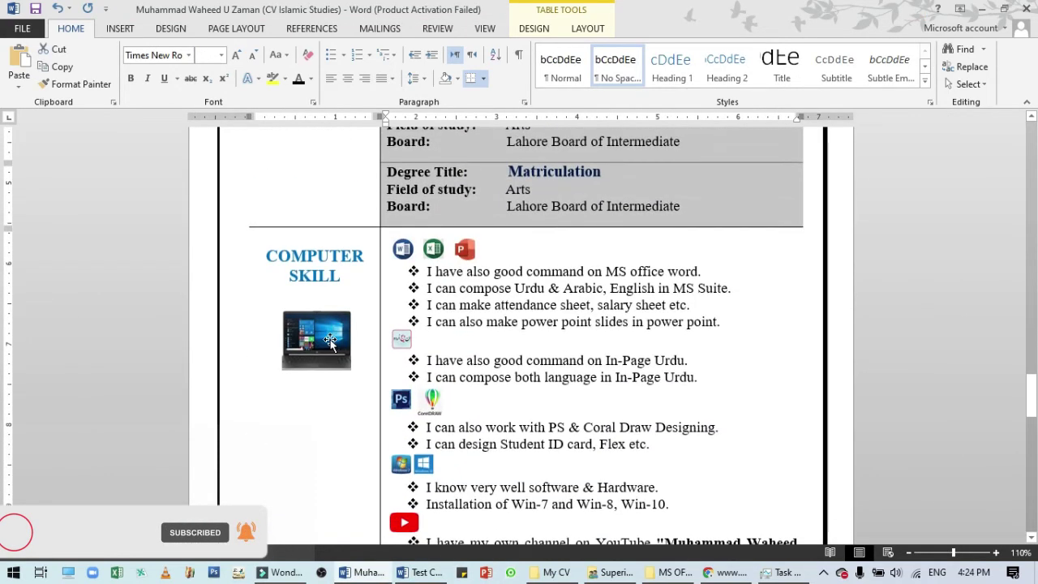
scroll(486, 308, down, 2)
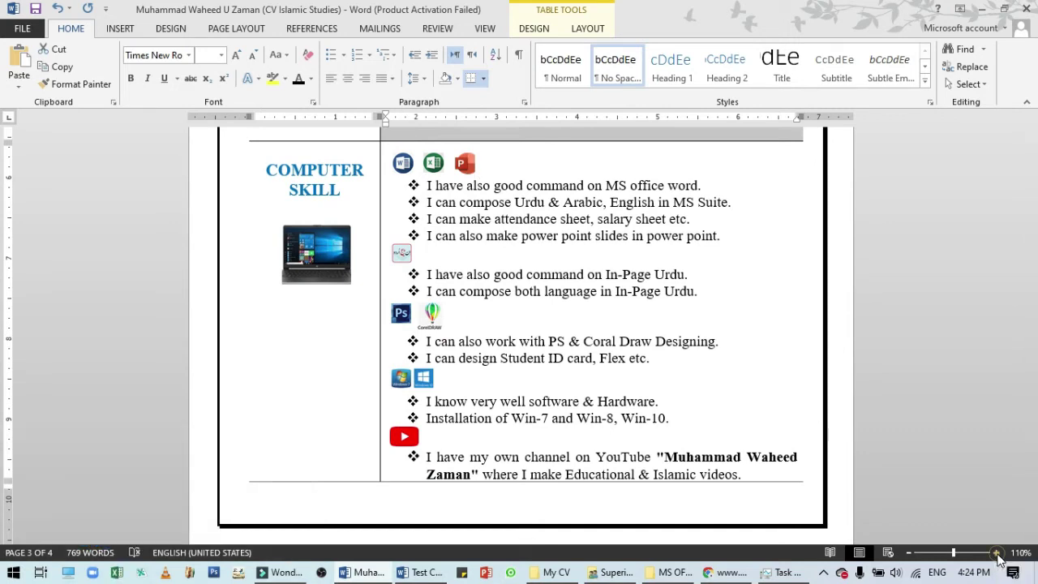
scroll(827, 493, up, 3)
scroll(827, 493, up, 3)
scroll(827, 493, up, 1)
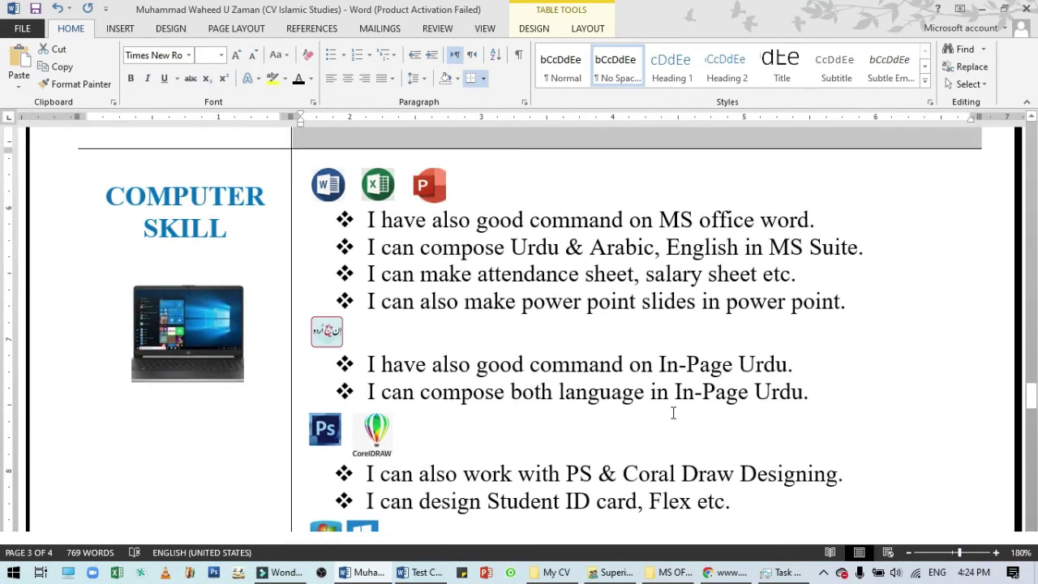
scroll(420, 319, down, 1)
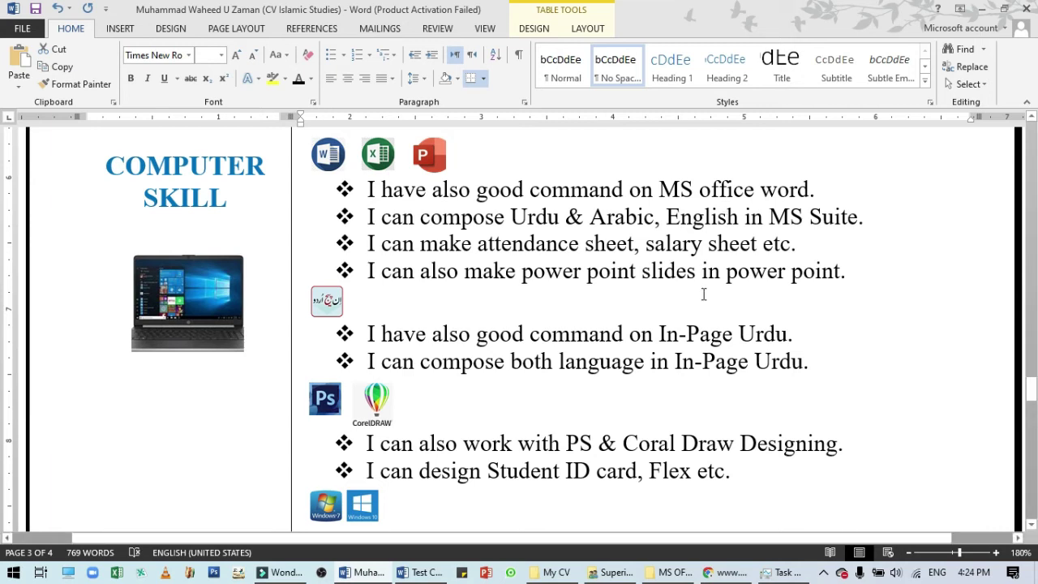
Step: Review the source CV's skills, certification, publication and calligraphy rows, then switch to Test CV
scroll(703, 295, down, 2)
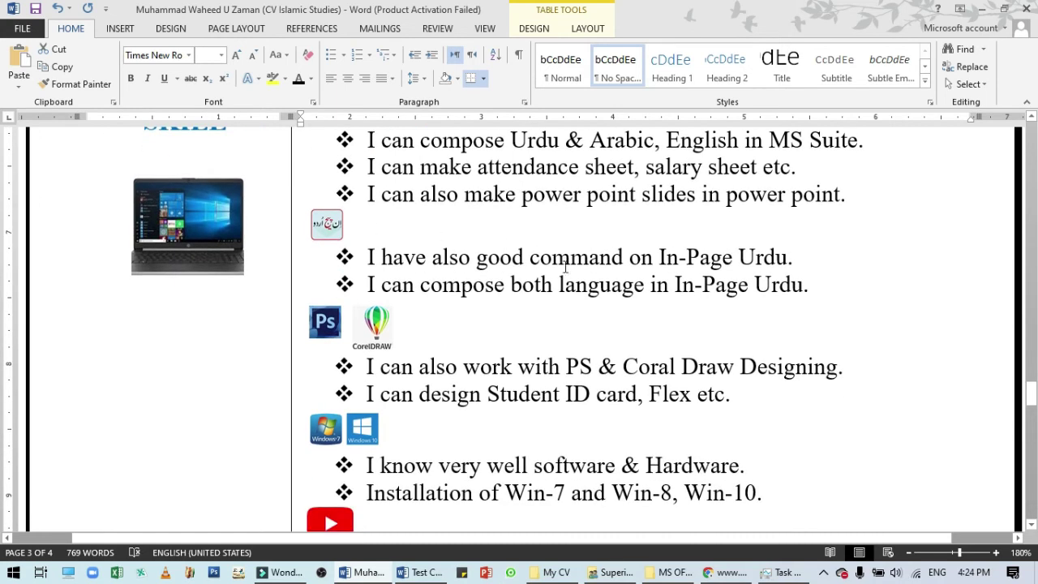
scroll(519, 324, down, 2)
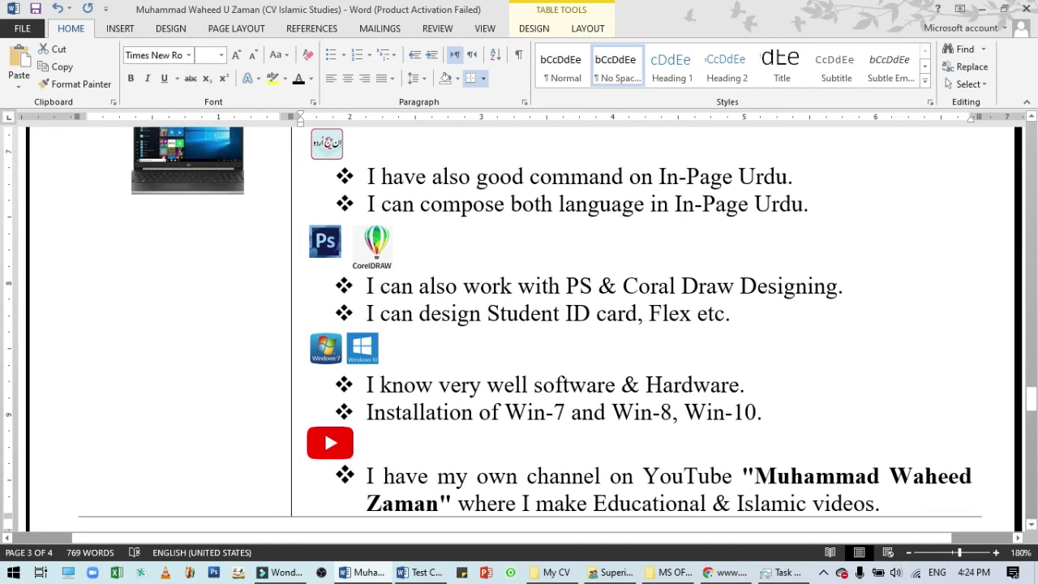
scroll(573, 268, down, 1)
scroll(573, 269, down, 2)
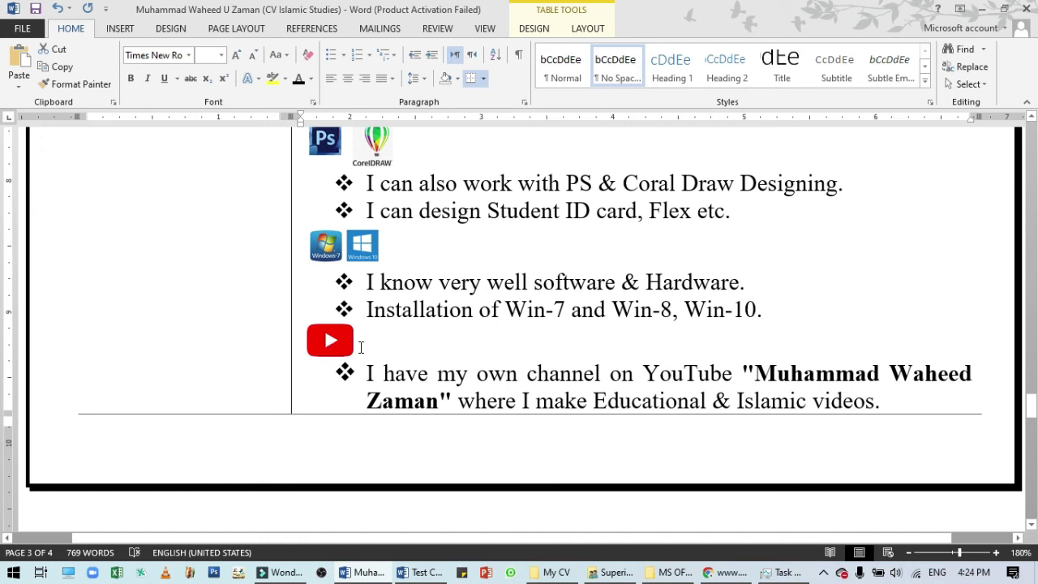
scroll(458, 374, down, 2)
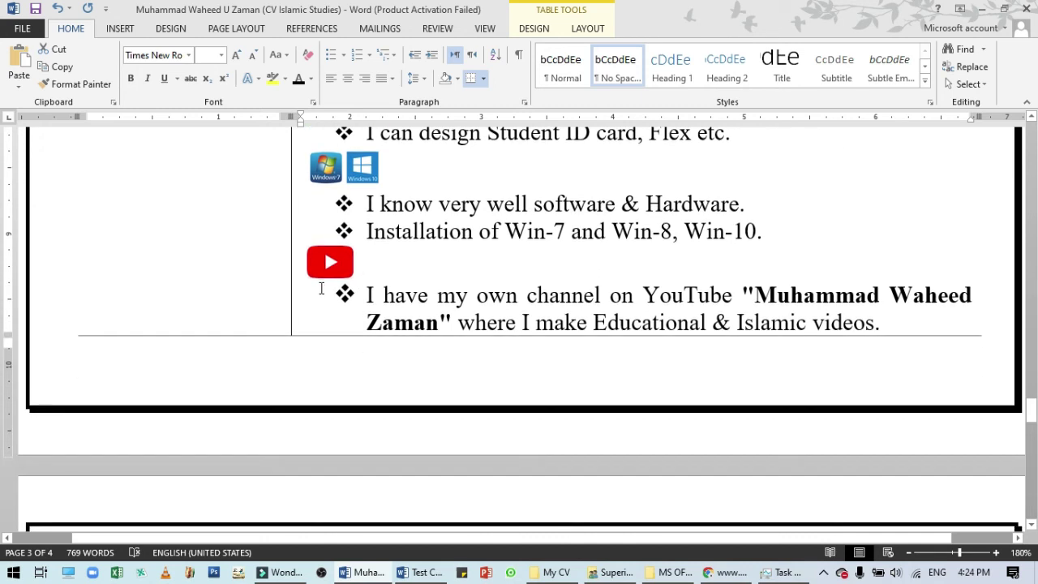
scroll(462, 306, down, 5)
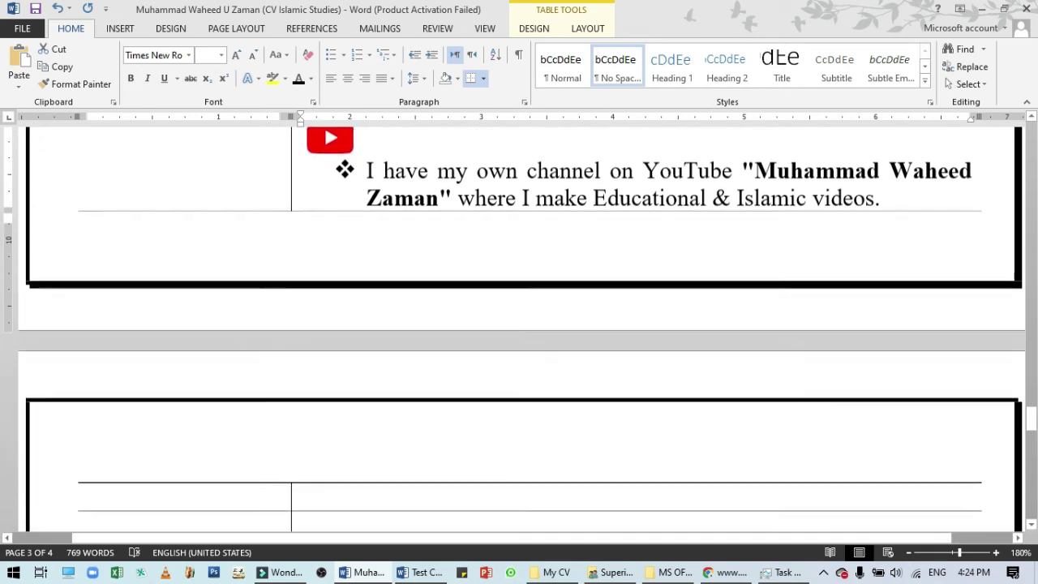
scroll(463, 307, down, 5)
scroll(397, 342, down, 2)
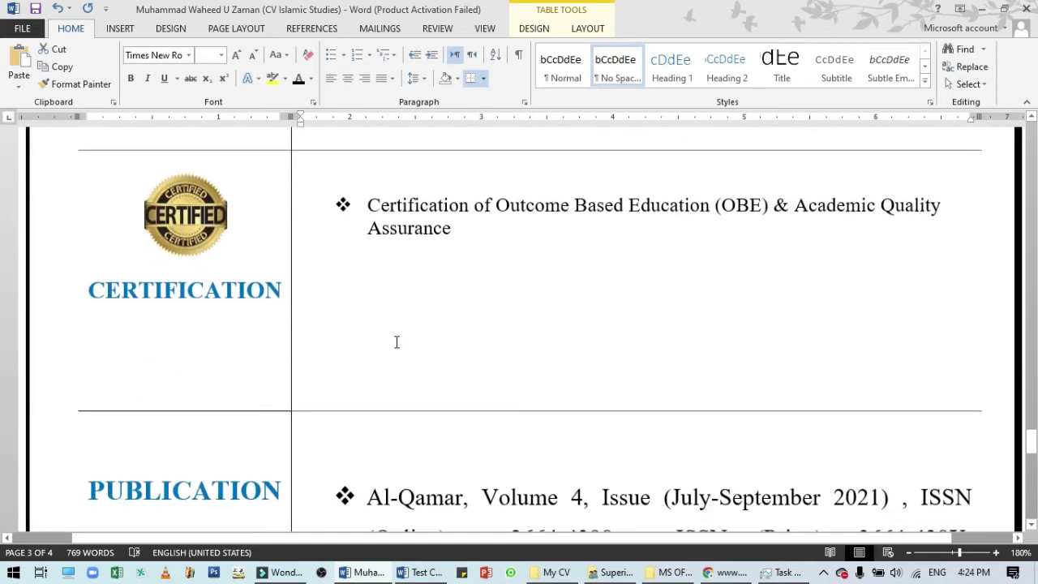
scroll(362, 355, down, 2)
scroll(405, 355, down, 2)
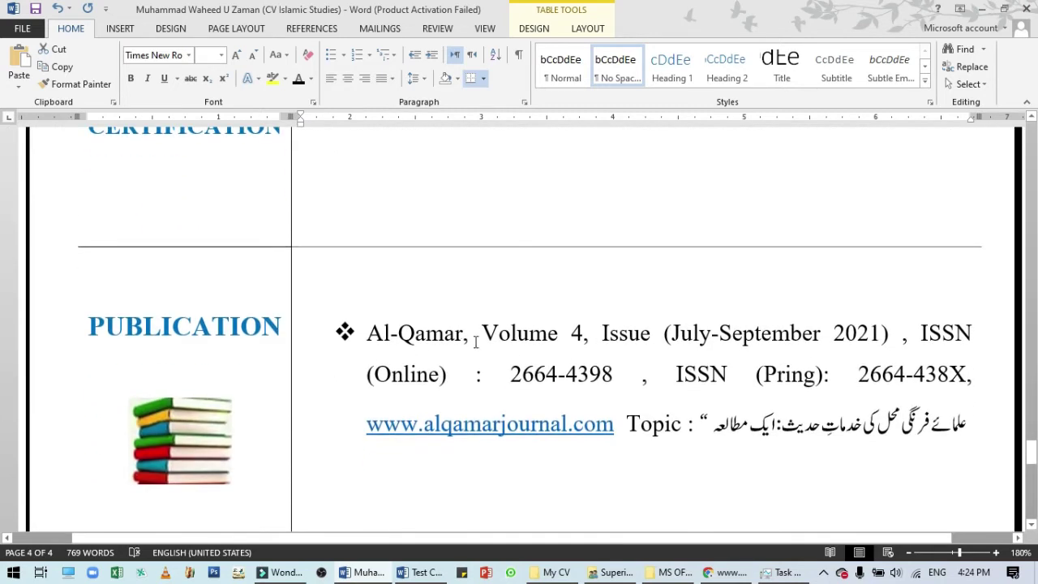
scroll(477, 345, down, 3)
scroll(349, 366, down, 3)
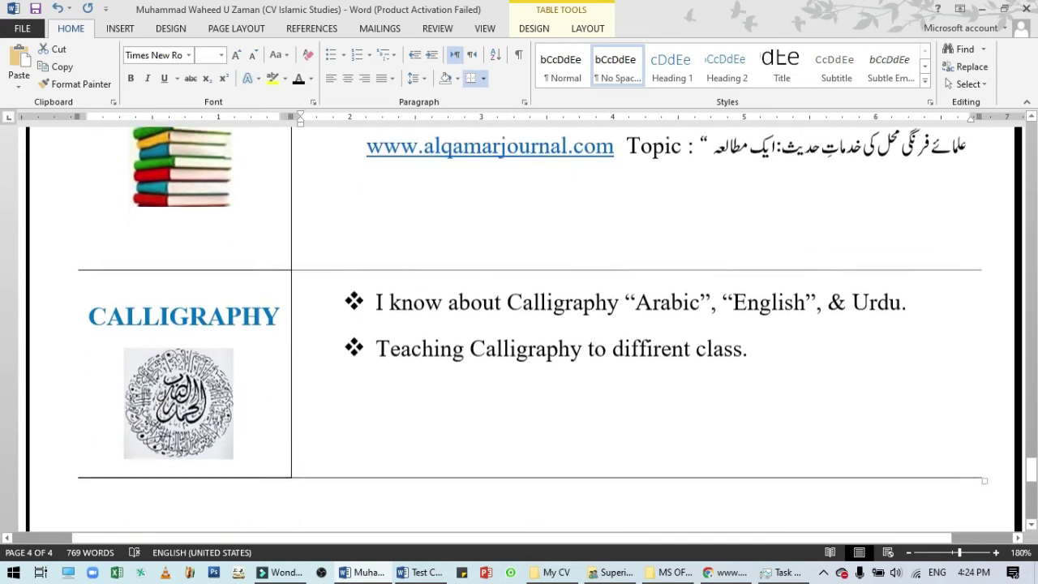
scroll(477, 373, up, 3)
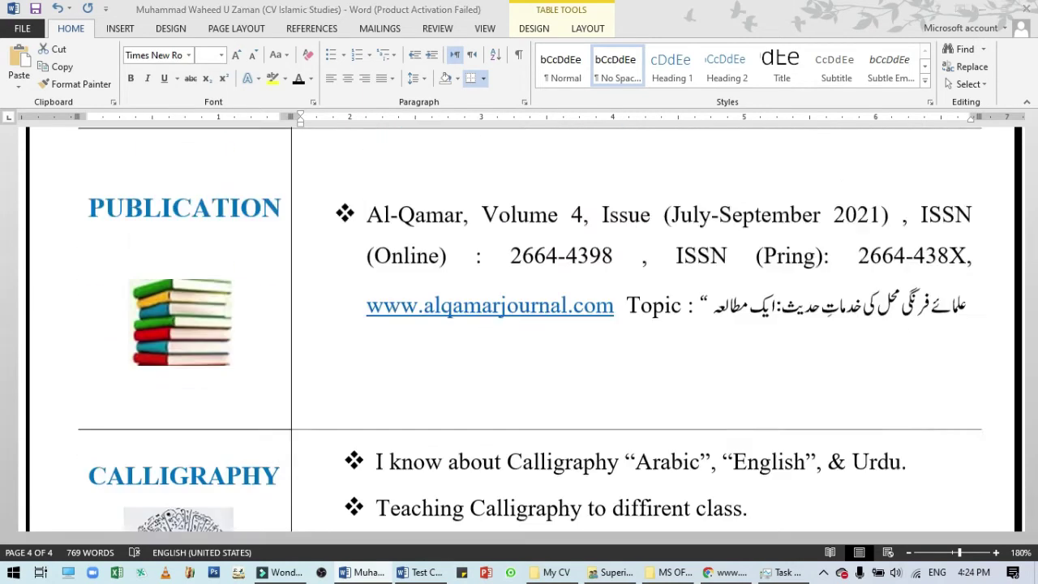
scroll(477, 373, up, 6)
scroll(478, 373, up, 5)
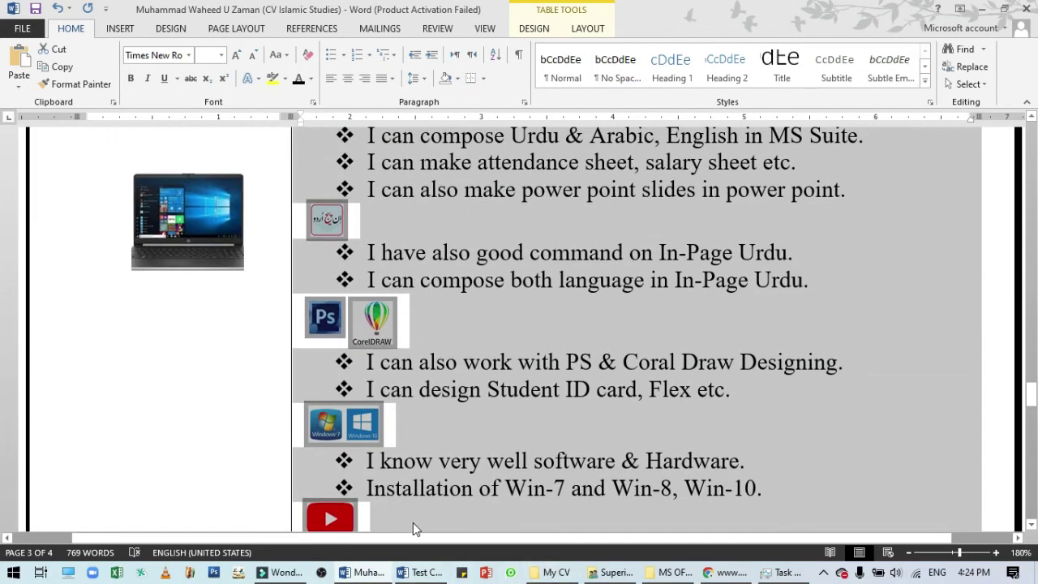
click(413, 522)
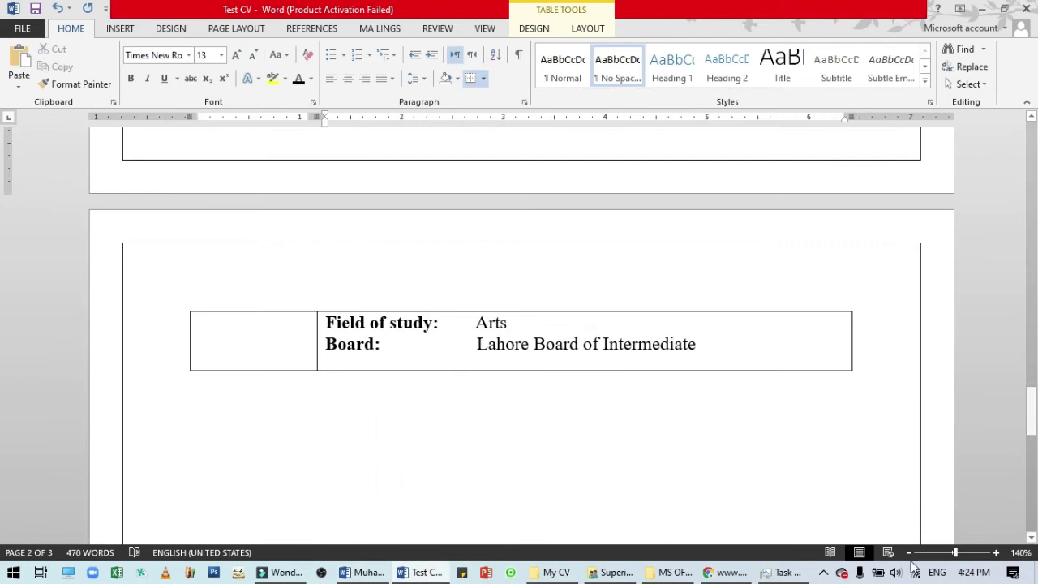
Step: Drag the header photo down and right so it sits beside the name and contact lines
scroll(593, 449, up, 5)
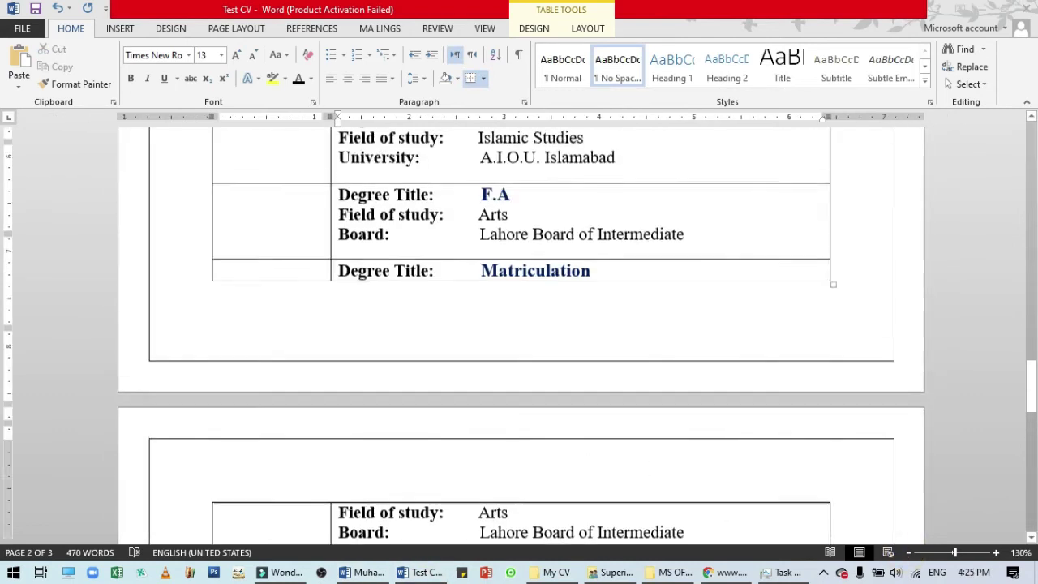
scroll(583, 441, up, 5)
right_click(584, 440)
scroll(583, 440, up, 5)
click(464, 391)
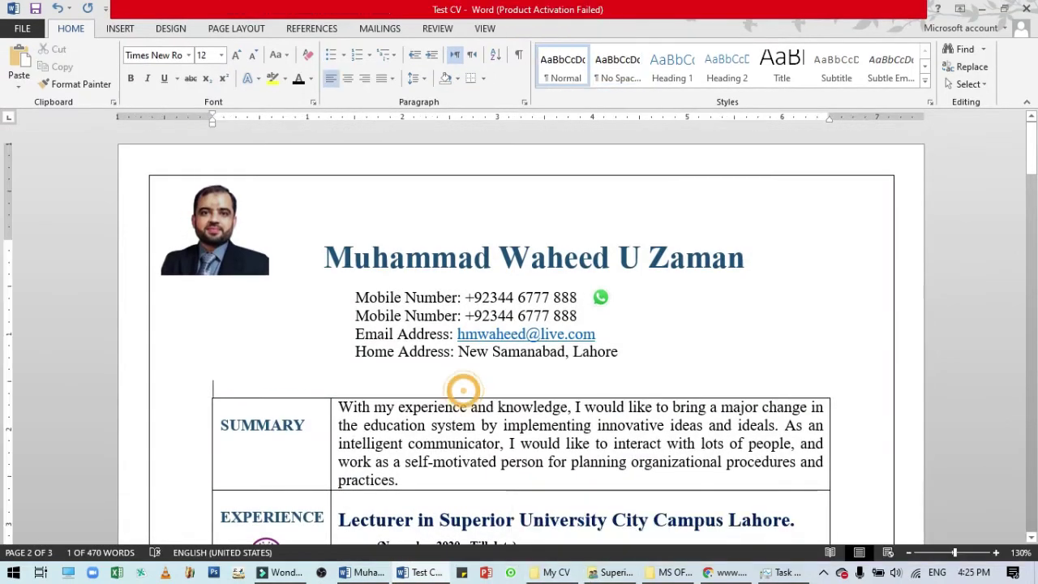
scroll(463, 391, down, 1)
scroll(472, 268, up, 1)
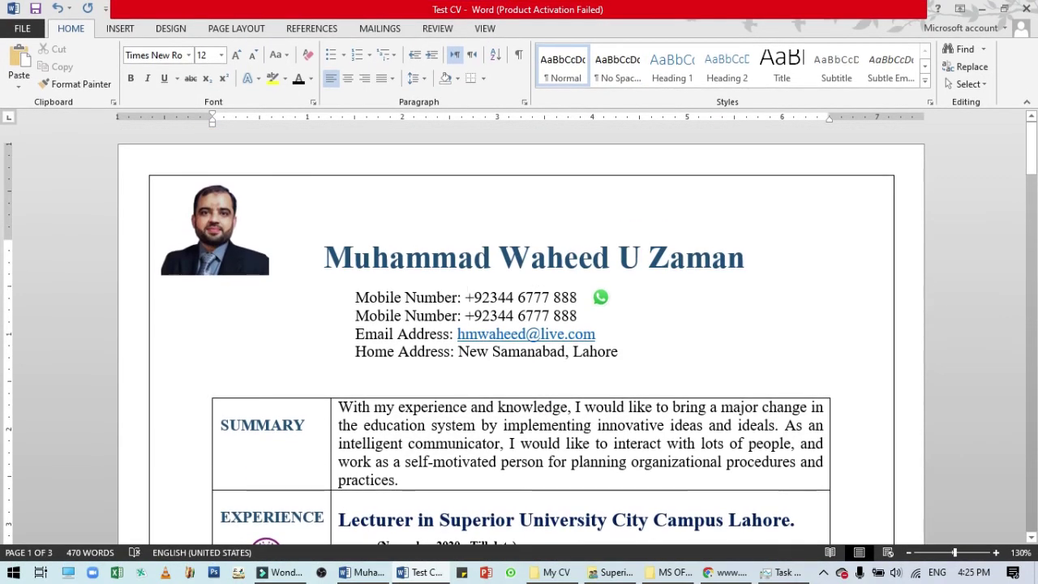
click(194, 223)
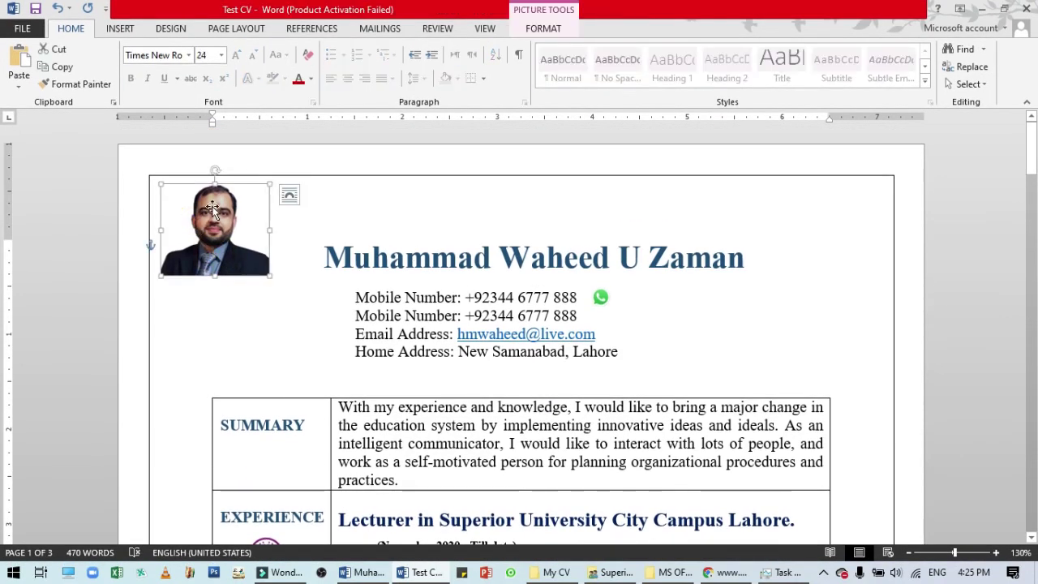
mouse_move(194, 223)
mouse_down()
mouse_move(204, 266)
mouse_move(227, 274)
mouse_up()
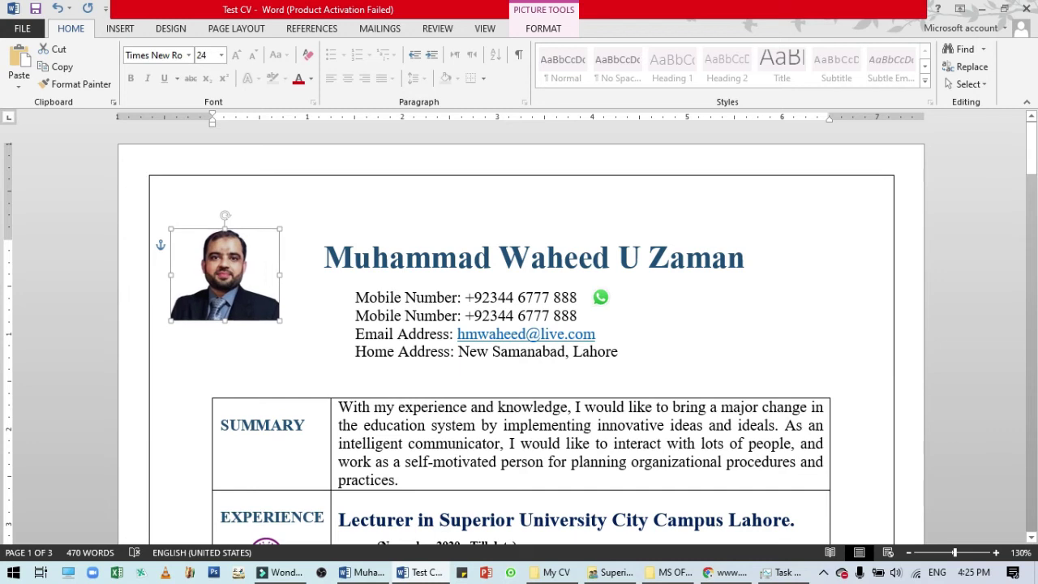
click(301, 419)
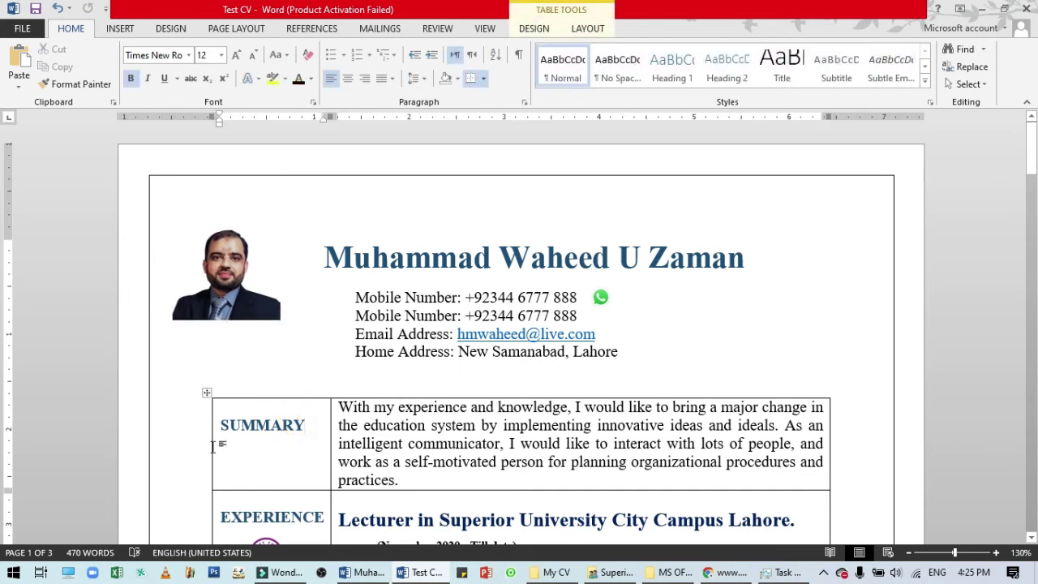
Step: Drag the Summary/Experience table's left and right borders outward to fill the page frame
drag(210, 446, 151, 448)
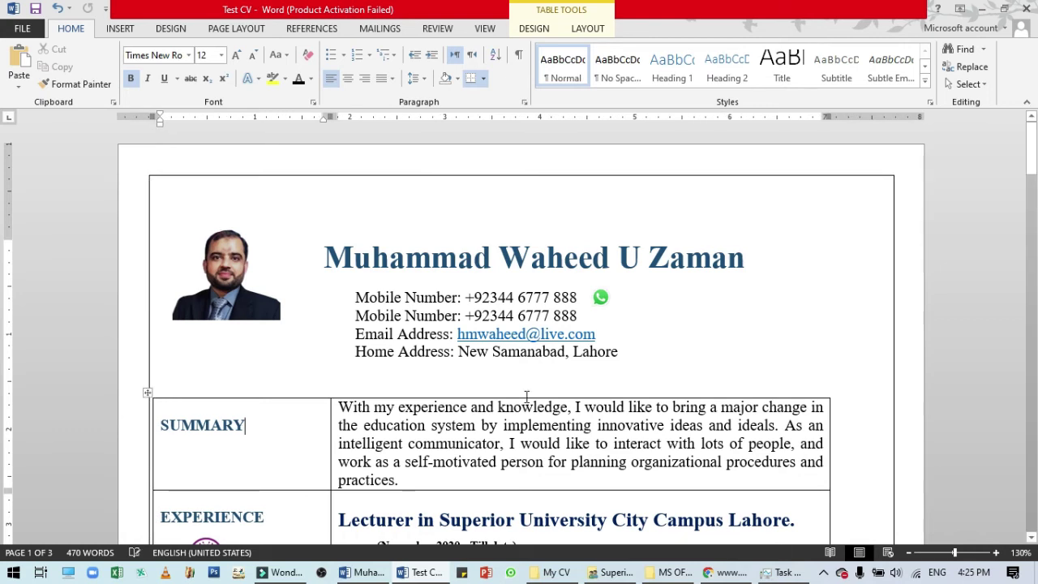
drag(828, 415, 894, 415)
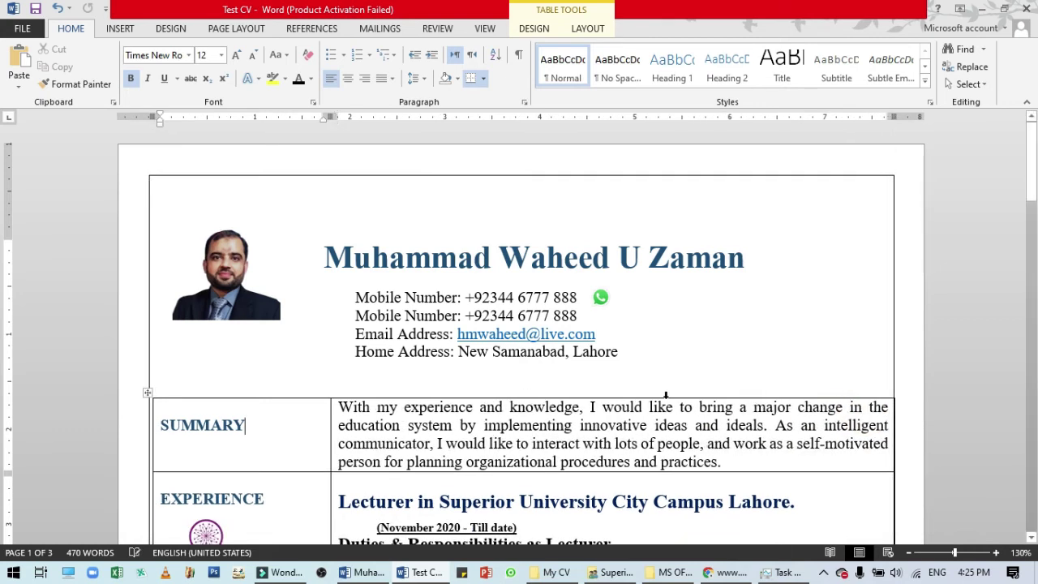
scroll(892, 415, down, 3)
scroll(316, 411, down, 3)
scroll(315, 411, up, 3)
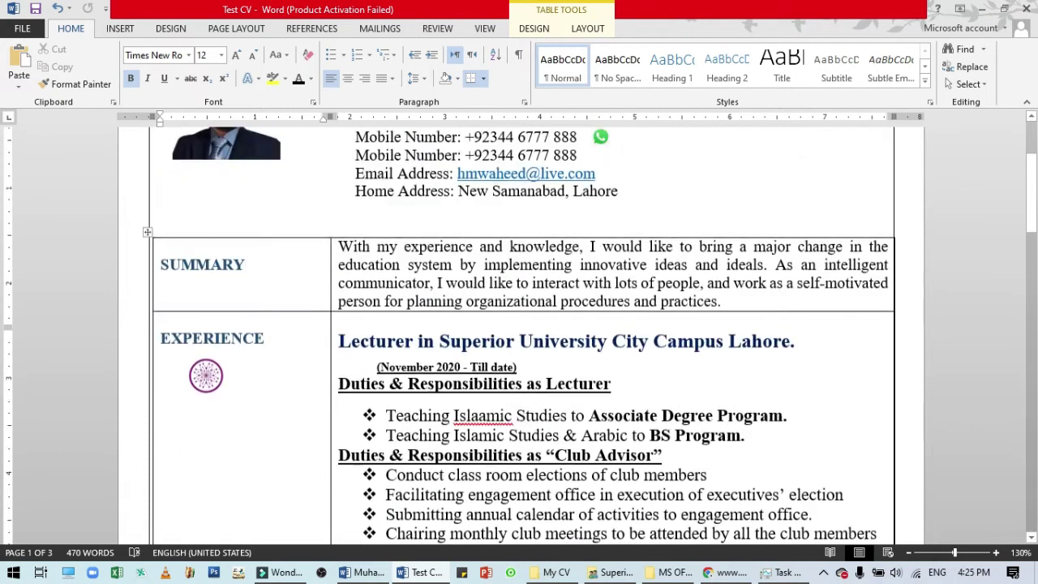
Step: Enlarge the round logo under EXPERIENCE by dragging its corner
click(205, 394)
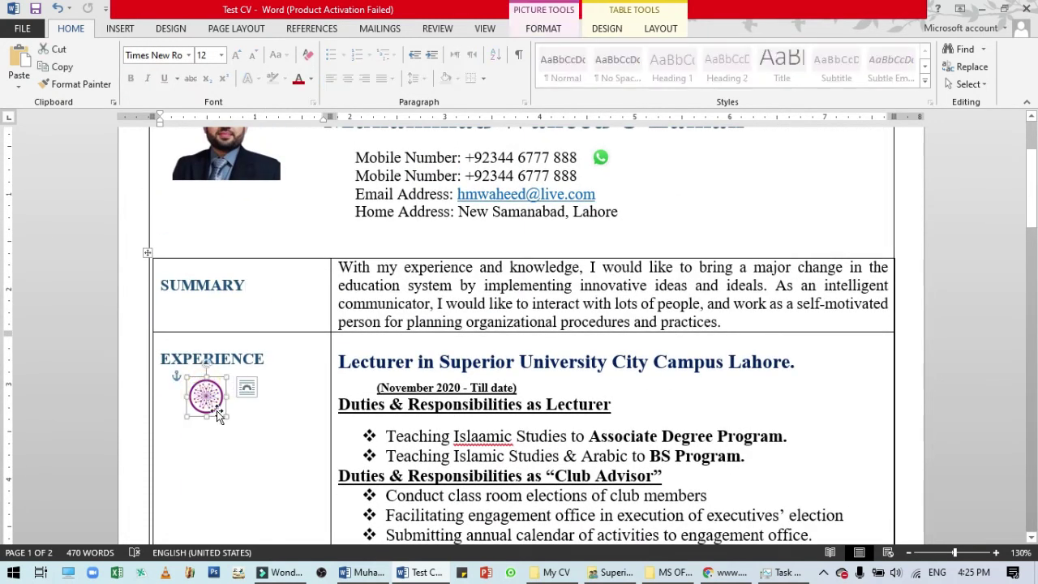
click(225, 415)
drag(226, 418, 240, 446)
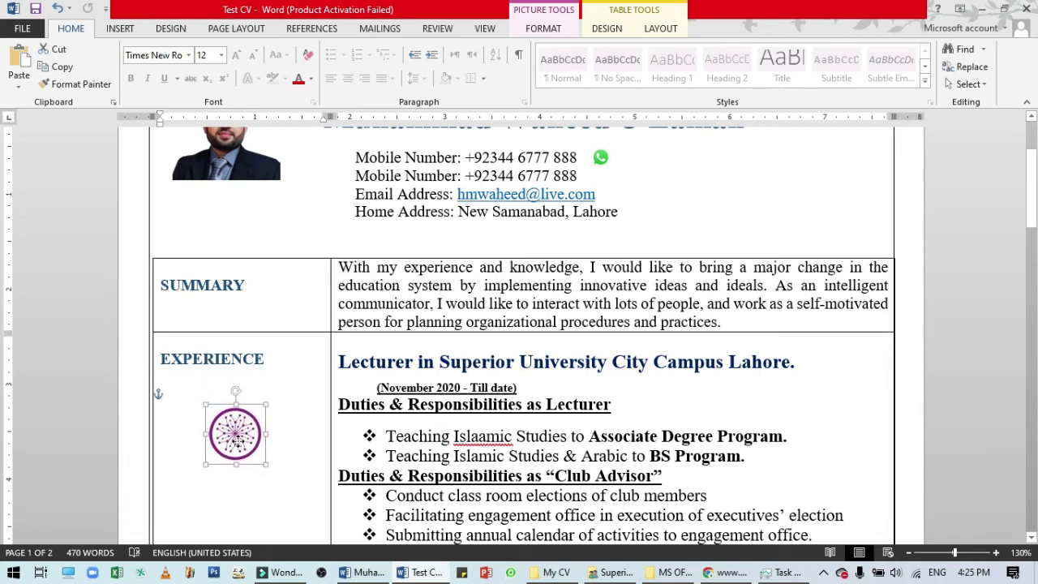
Step: Push the EXPERIENCE heading down one line in its cell
click(162, 358)
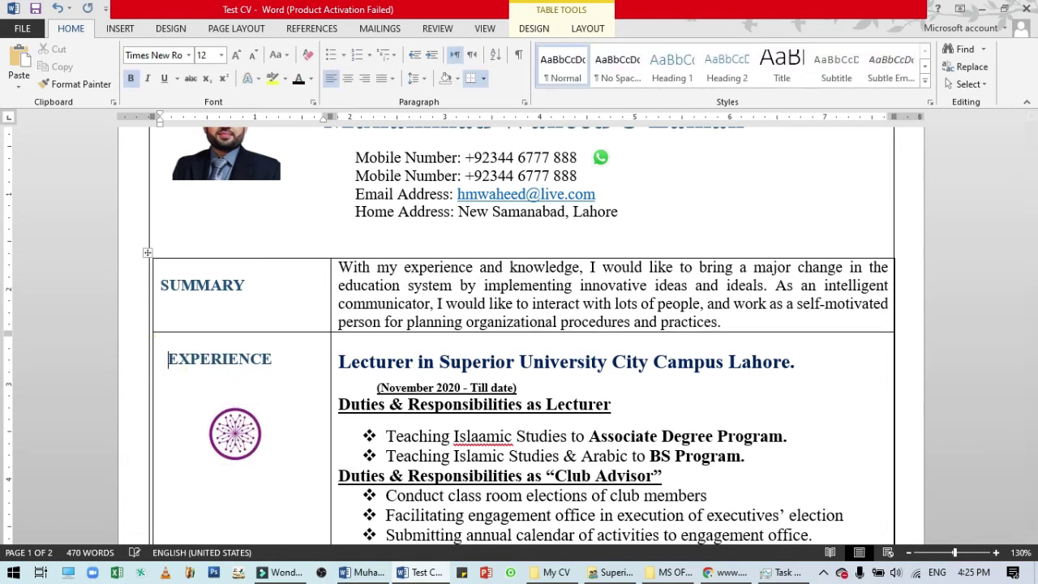
key(Return)
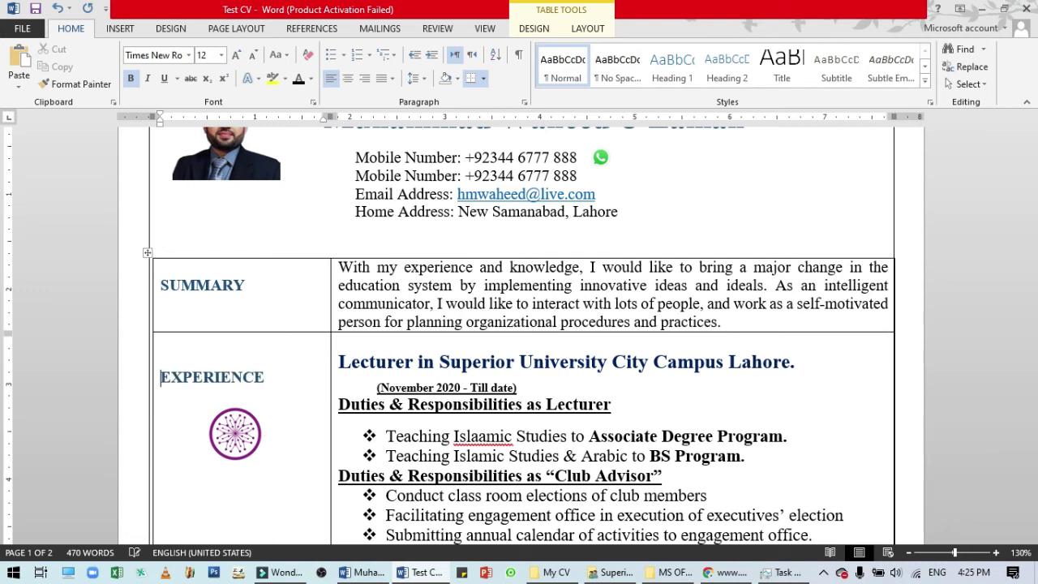
key(Tab)
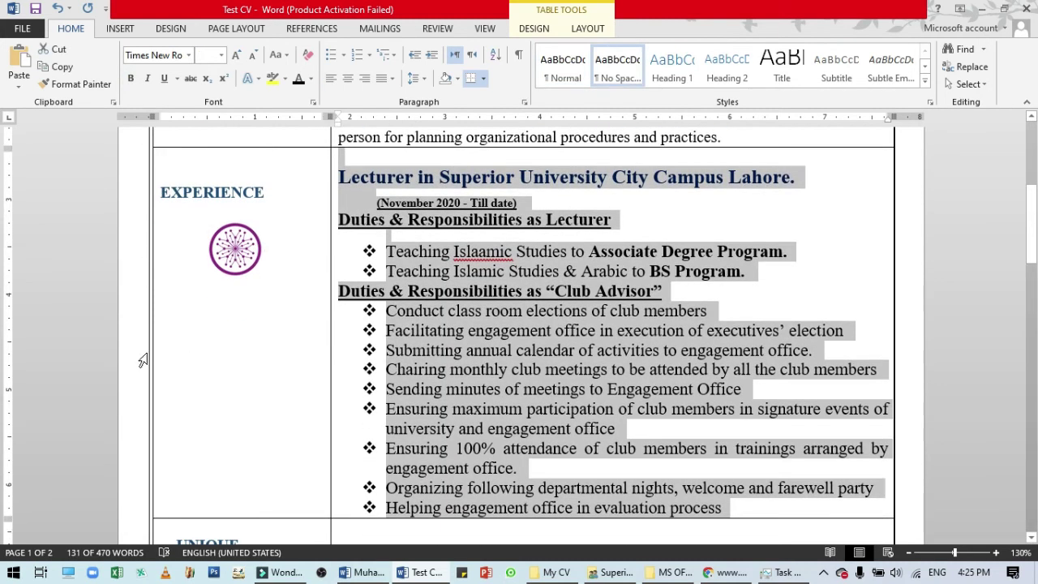
click(157, 192)
key(Delete)
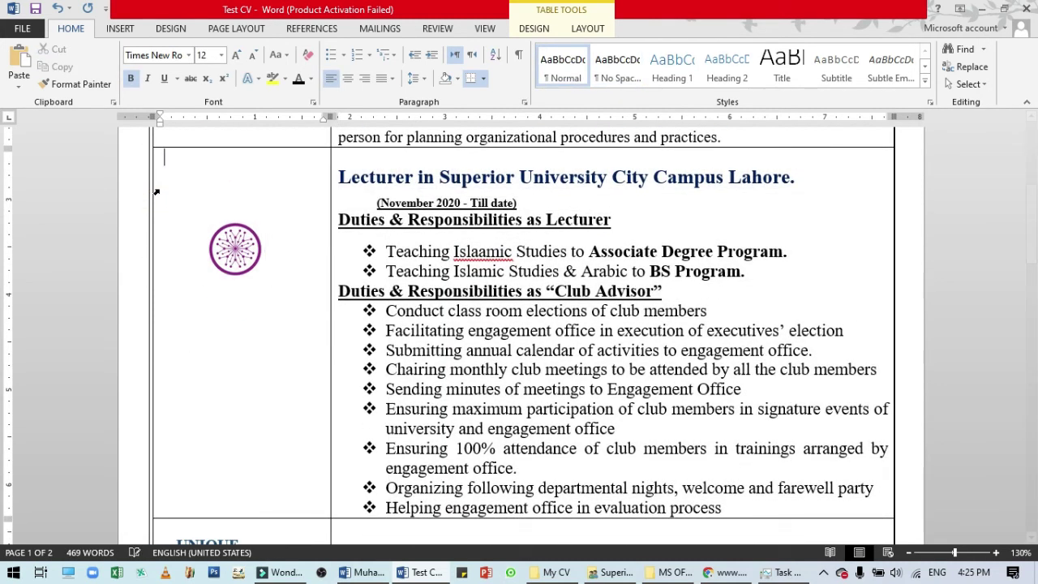
key(ctrl+z)
click(156, 193)
Step: Centre the SUMMARY heading in its cell to match EXPERIENCE
scroll(156, 192, up, 2)
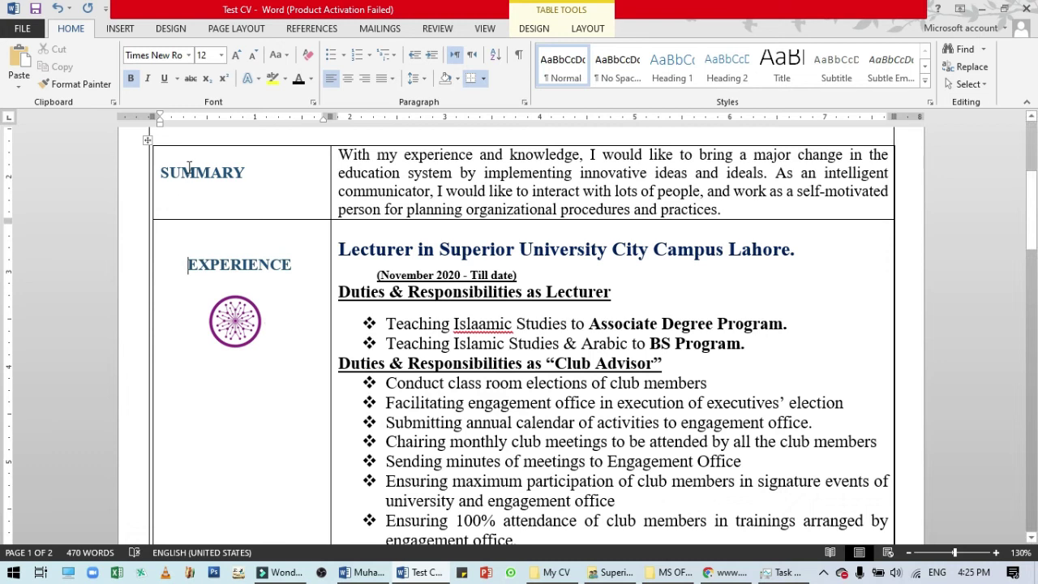
click(347, 78)
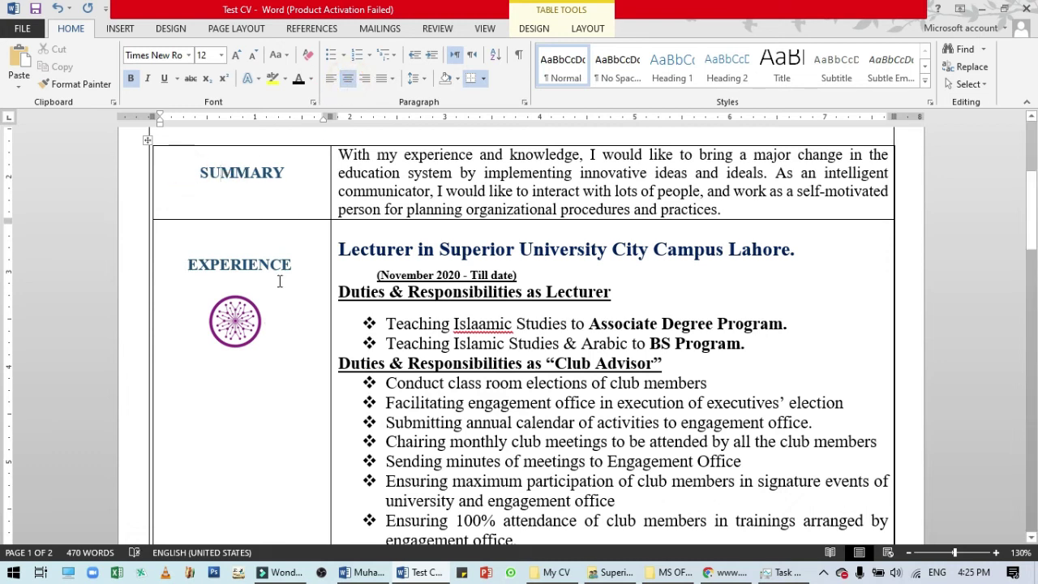
scroll(278, 280, up, 2)
scroll(278, 280, up, 1)
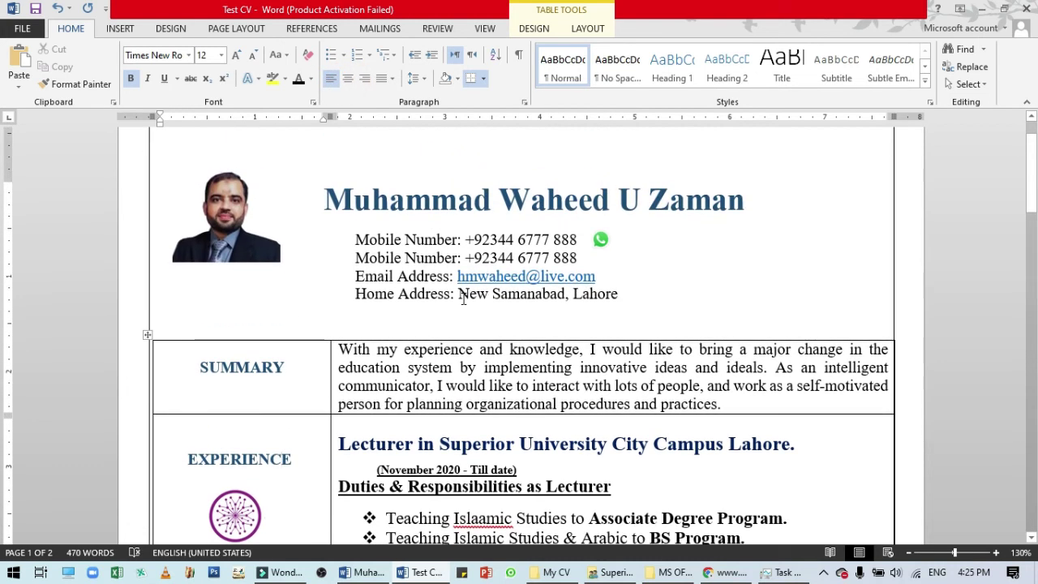
scroll(448, 421, down, 2)
scroll(448, 422, down, 2)
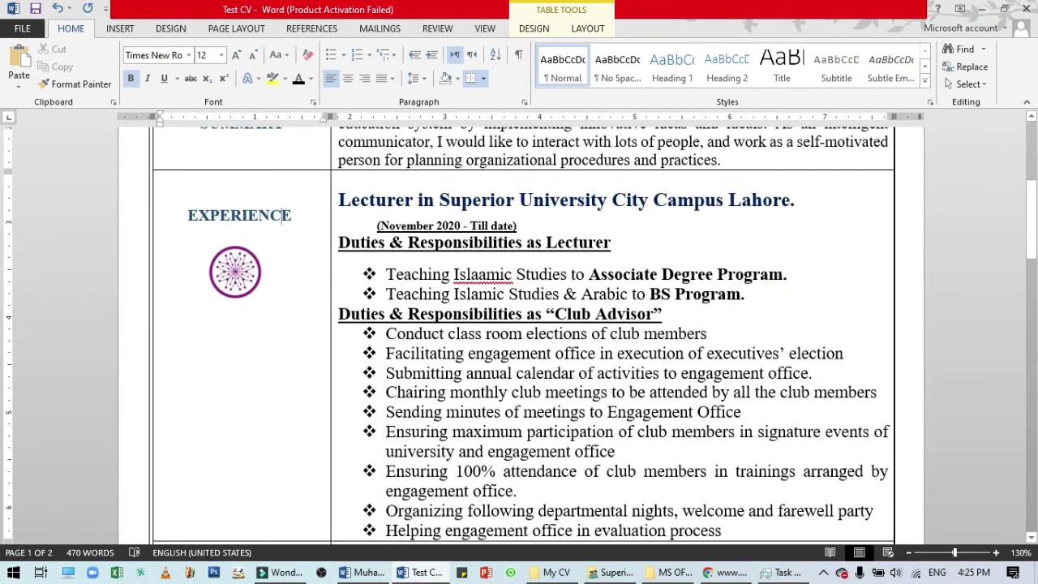
scroll(448, 421, down, 2)
scroll(283, 307, up, 5)
scroll(283, 307, up, 3)
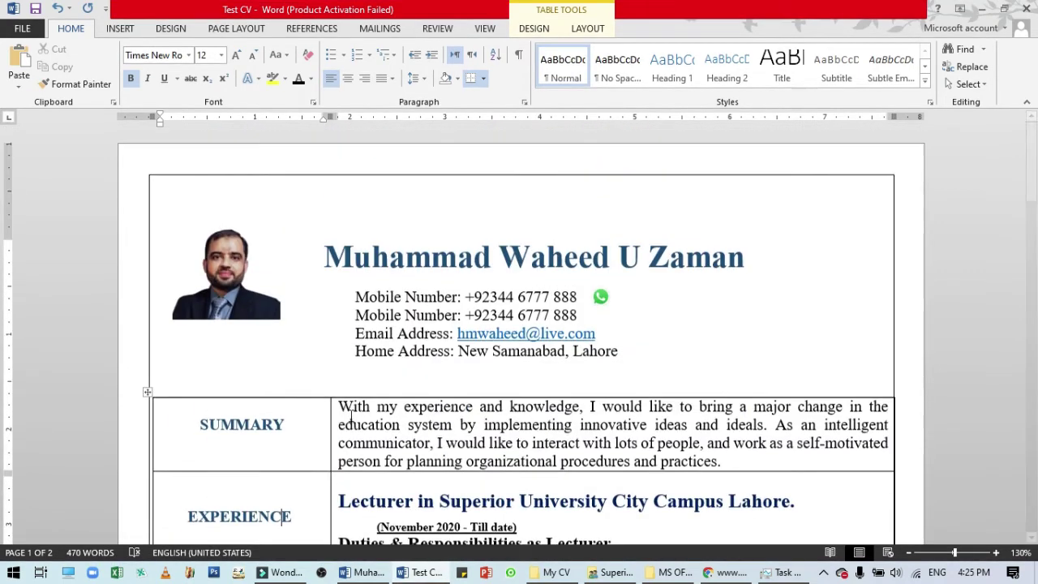
Step: Apply a top-only border to the whole CV table
click(147, 393)
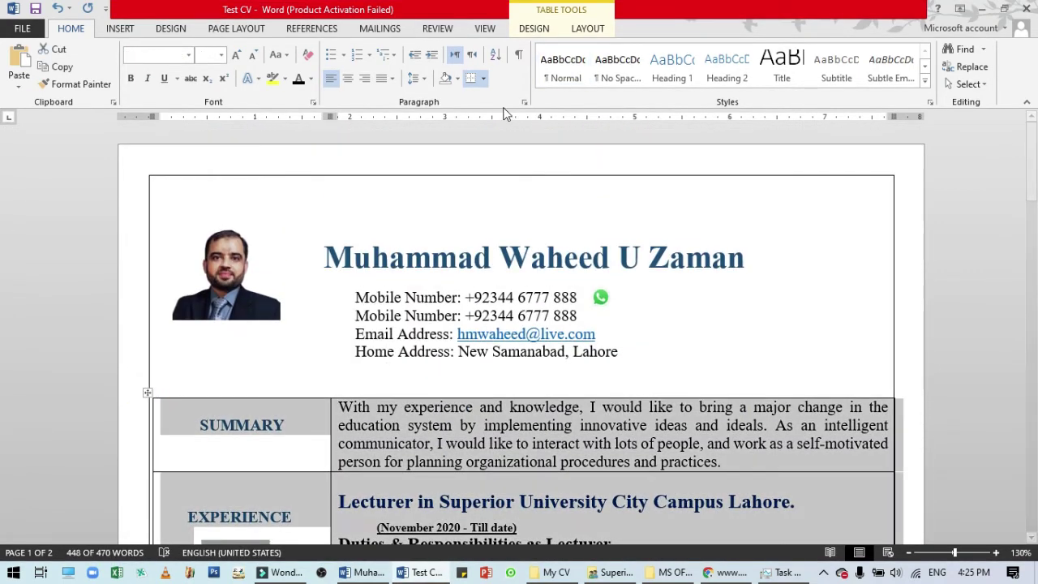
click(482, 79)
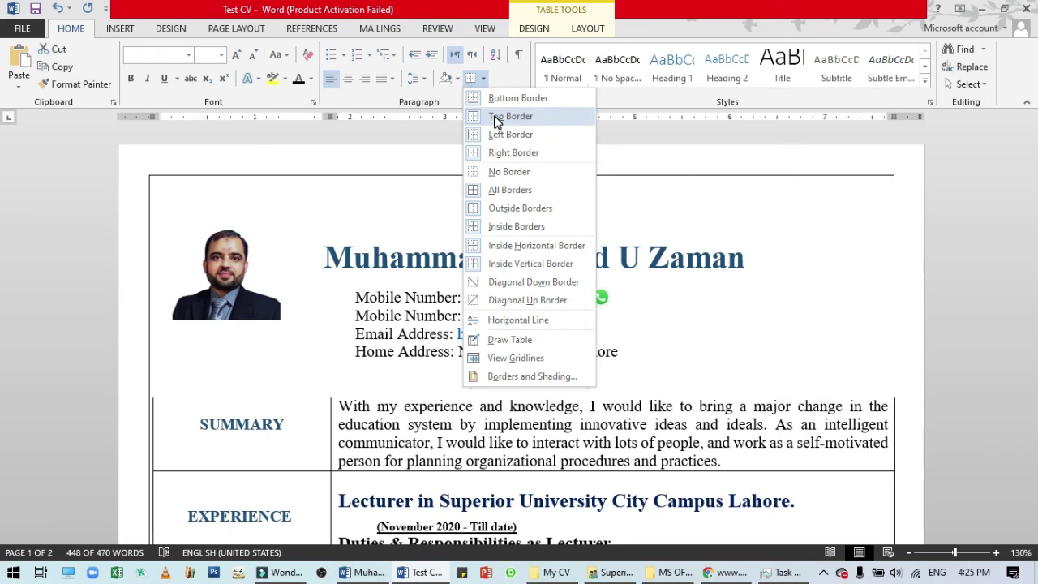
click(496, 118)
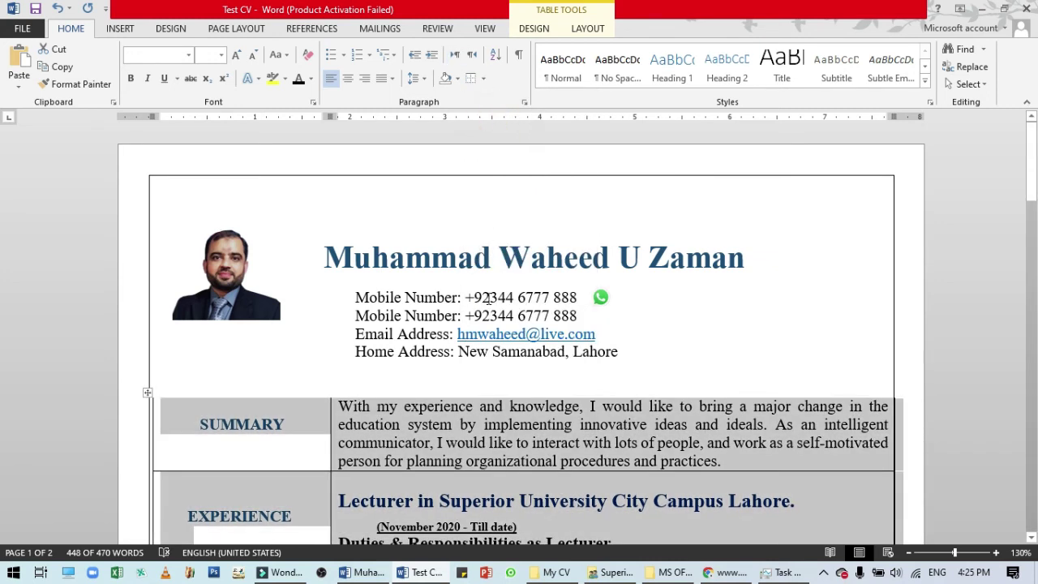
scroll(487, 297, down, 3)
scroll(487, 297, down, 3)
scroll(487, 297, down, 4)
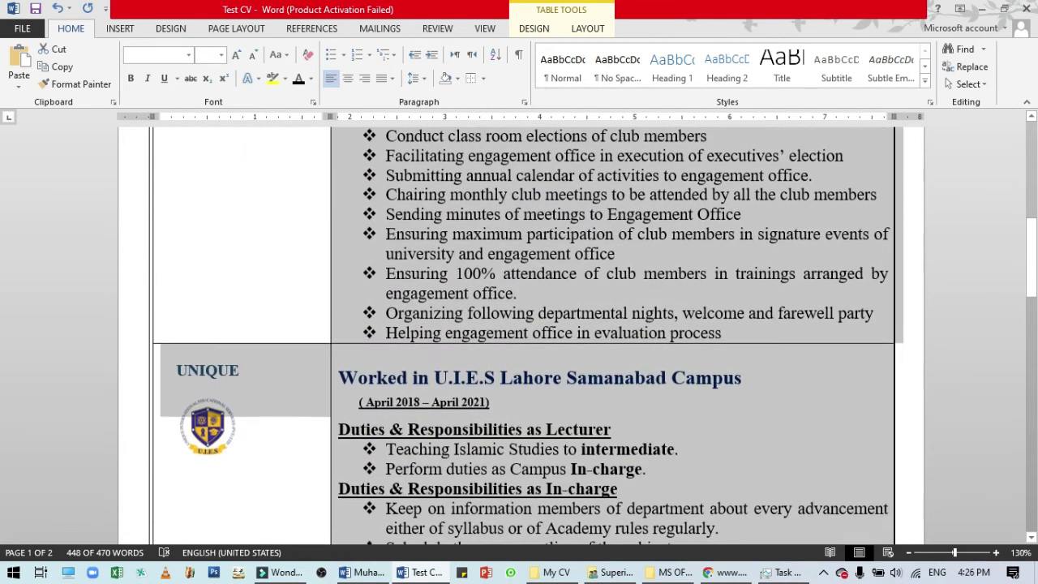
scroll(471, 415, down, 3)
scroll(471, 415, up, 4)
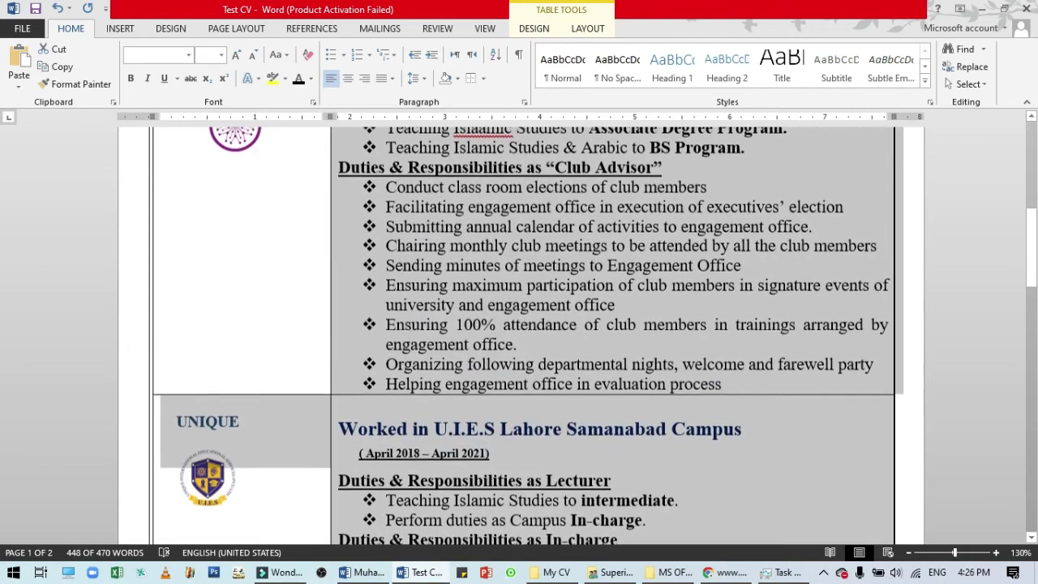
click(386, 325)
scroll(365, 328, up, 5)
scroll(365, 329, up, 3)
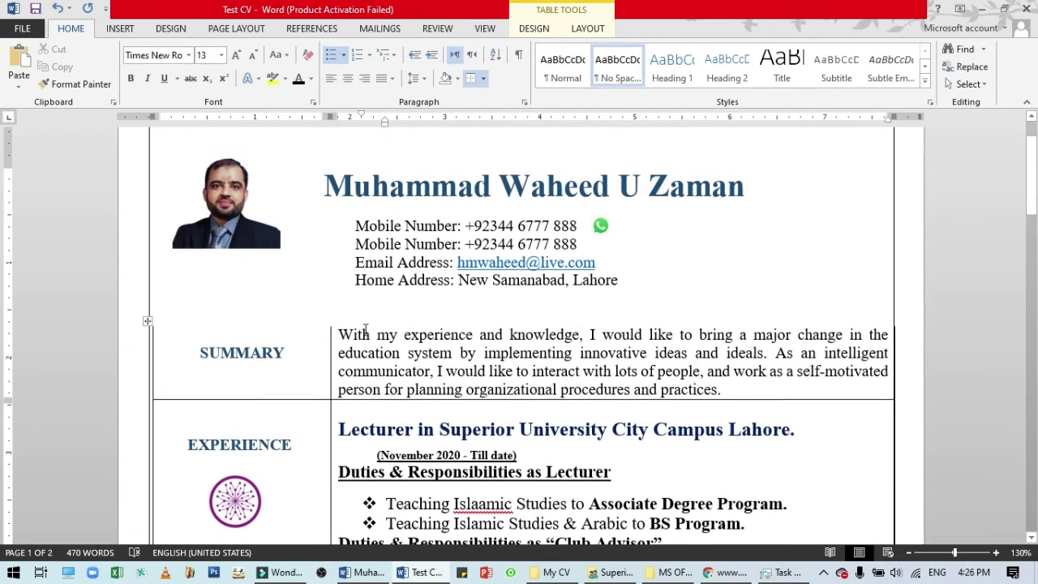
Step: Remove all borders from the CV table with No Border
click(147, 321)
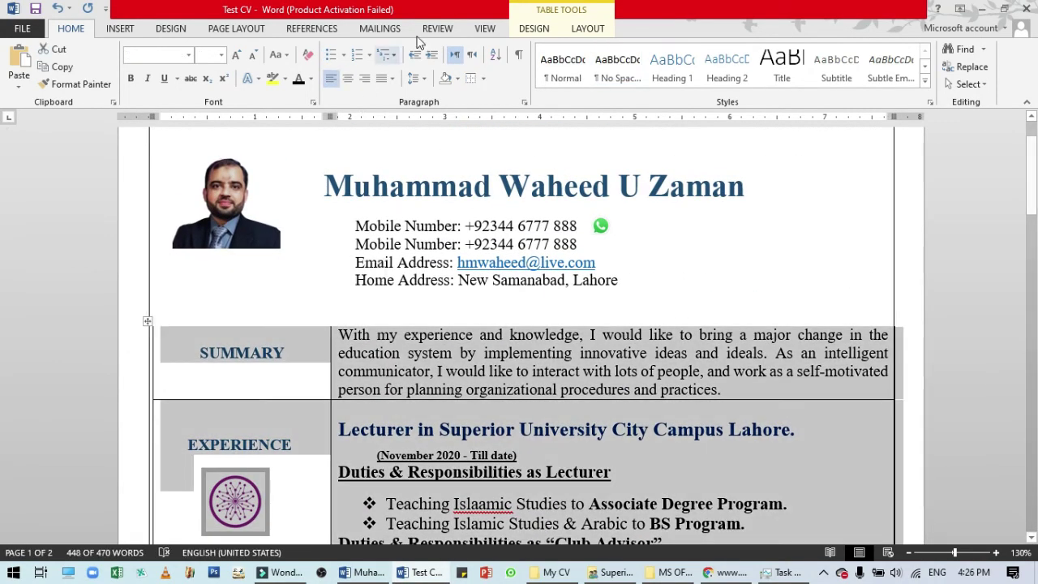
click(483, 81)
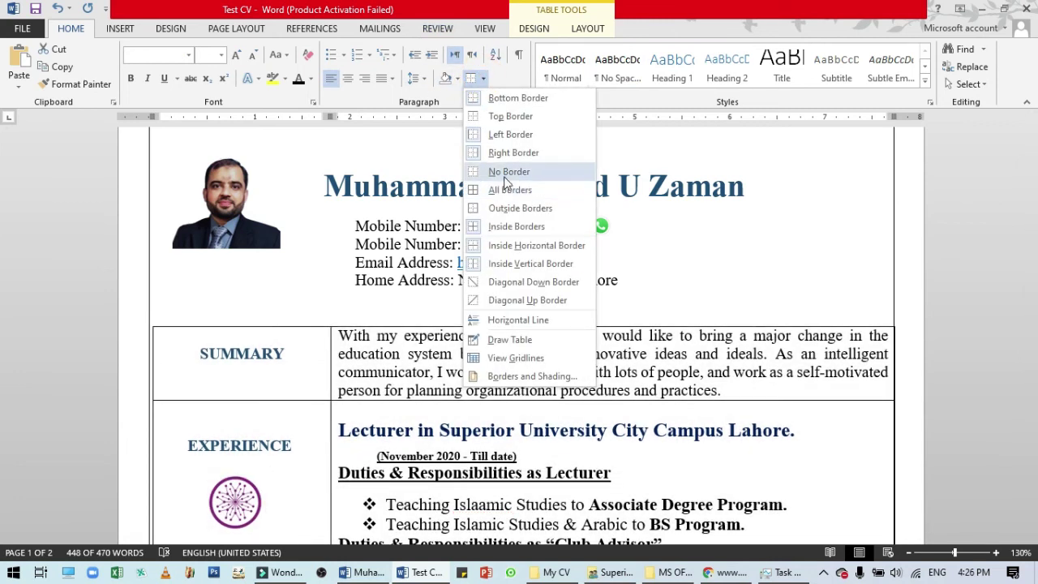
click(509, 172)
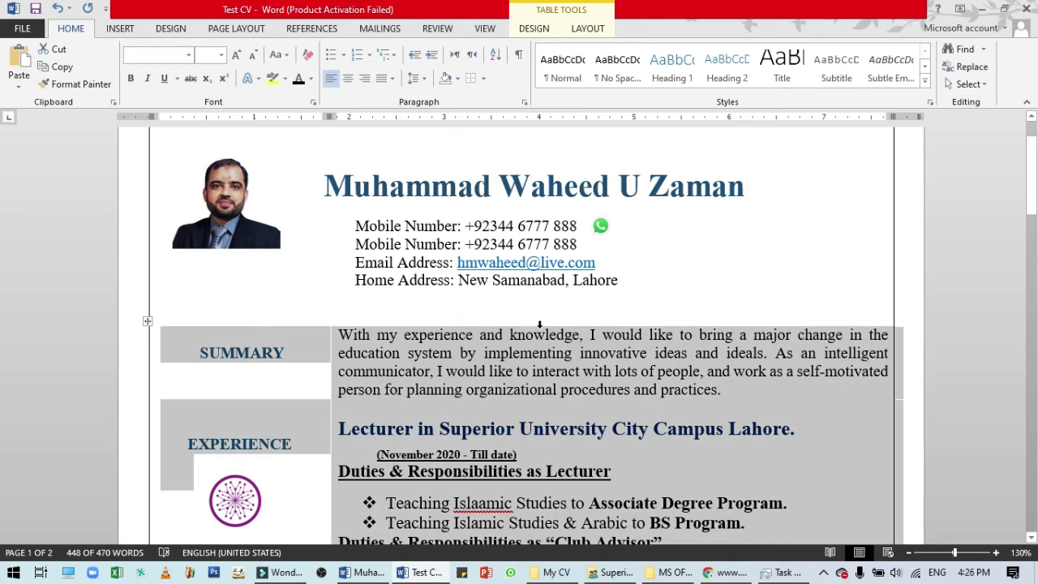
scroll(540, 325, down, 3)
click(581, 363)
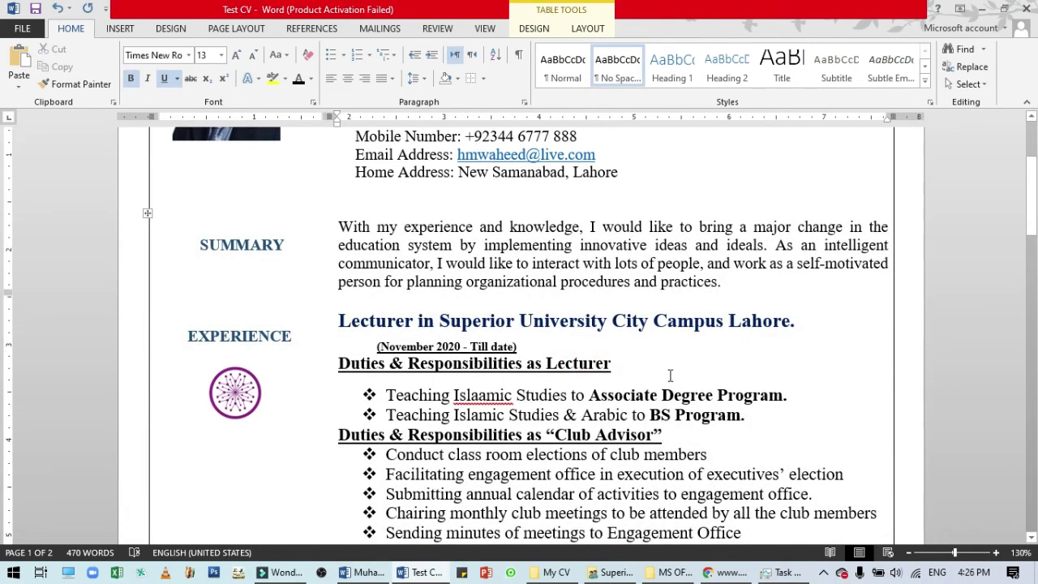
scroll(669, 376, down, 5)
scroll(669, 375, down, 4)
scroll(669, 375, down, 2)
scroll(669, 376, down, 2)
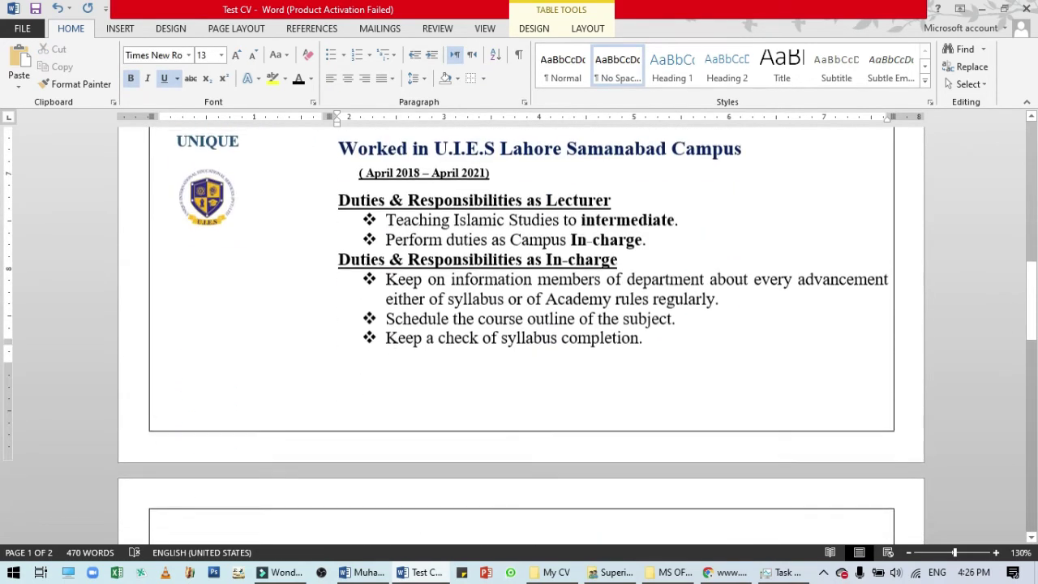
scroll(519, 324, down, 4)
scroll(519, 324, down, 2)
scroll(519, 324, up, 2)
scroll(519, 324, up, 6)
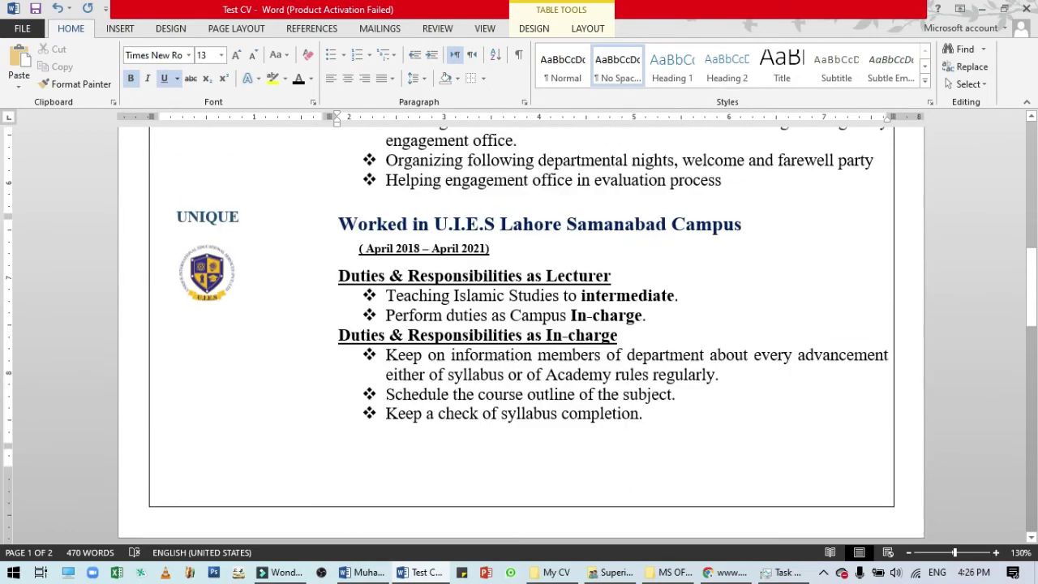
scroll(519, 324, up, 5)
scroll(519, 324, up, 3)
scroll(518, 325, up, 3)
scroll(519, 324, up, 3)
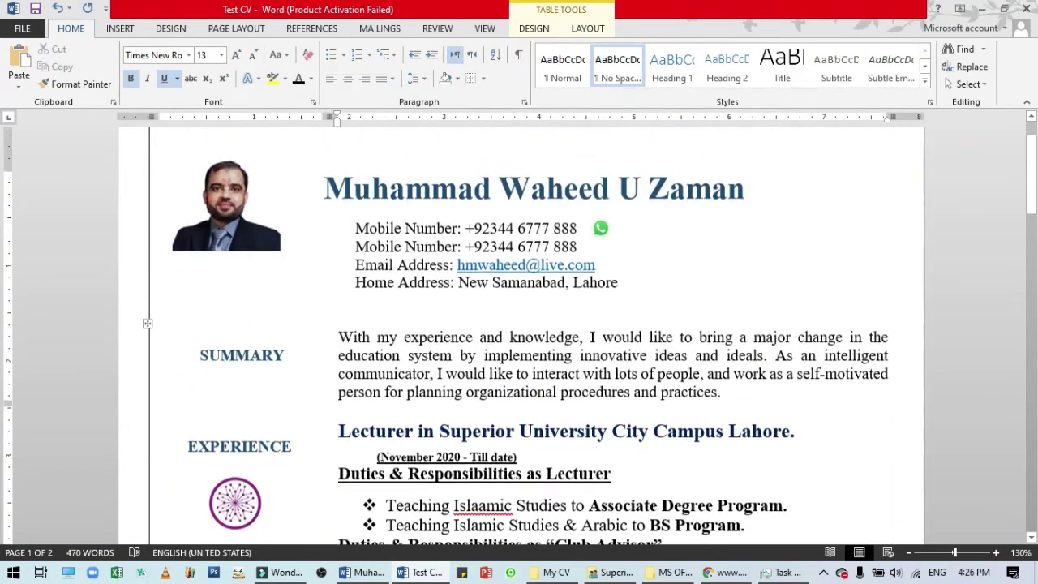
scroll(158, 395, up, 1)
Step: Apply Grid Table 1 Light - Accent 5 from the Table Styles gallery to the CV table
click(147, 394)
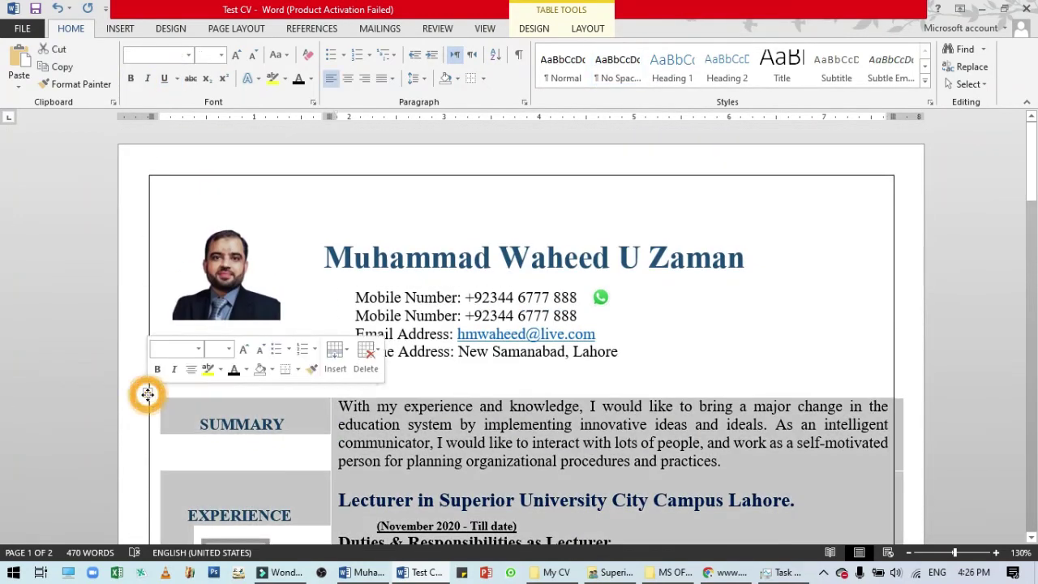
click(533, 29)
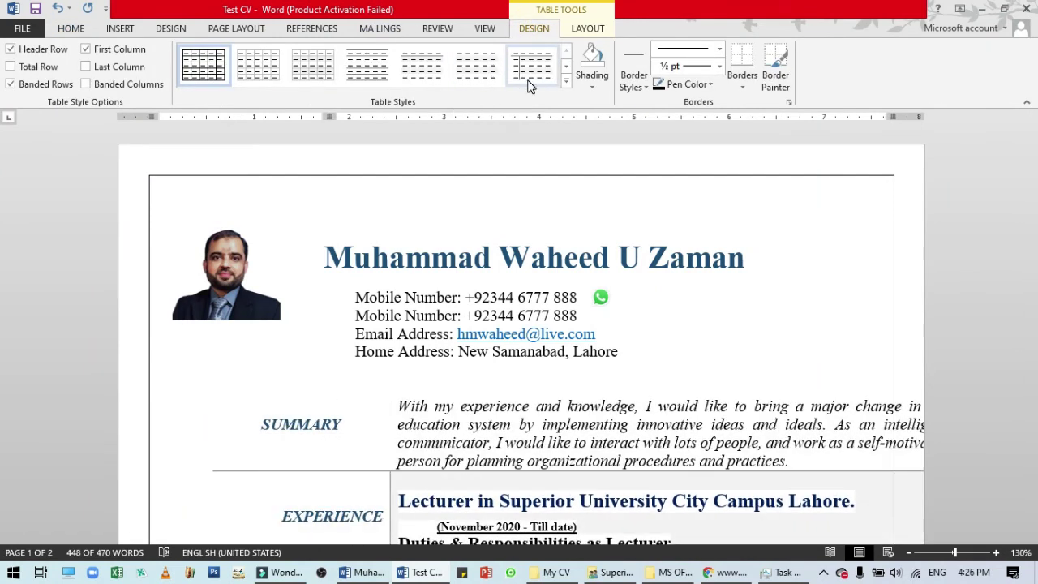
click(565, 87)
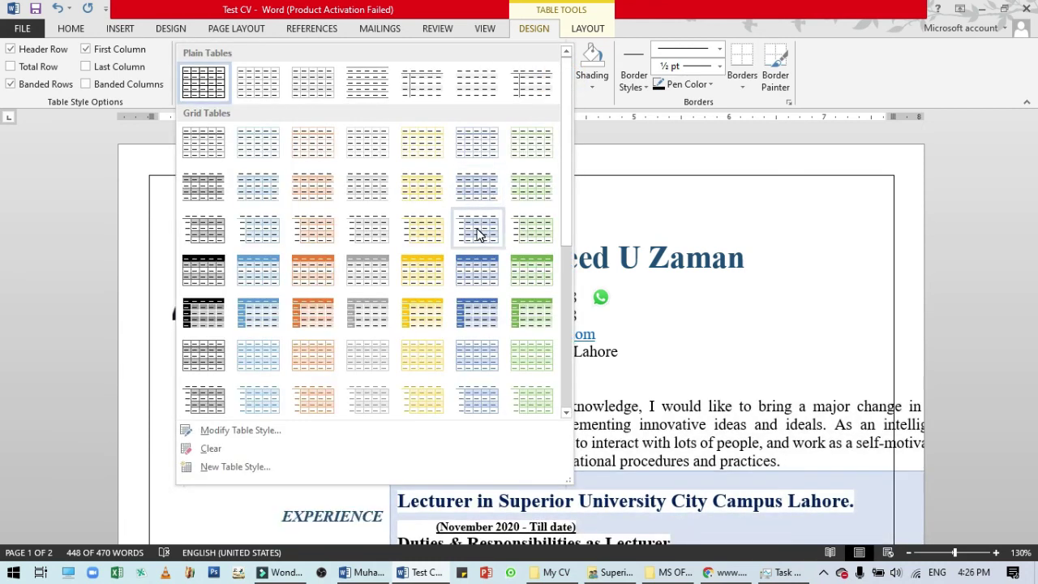
click(487, 142)
scroll(653, 389, down, 3)
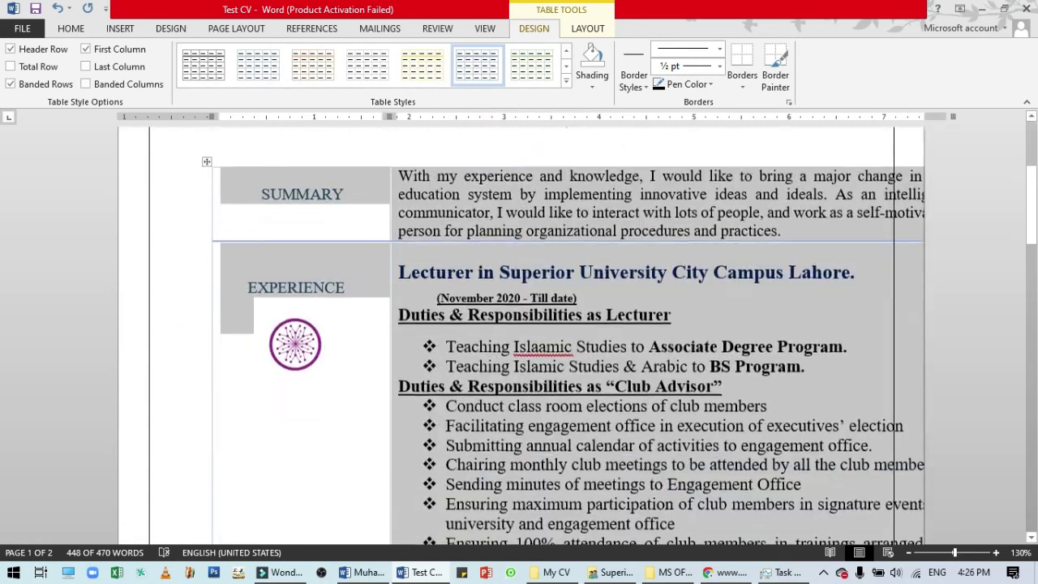
scroll(653, 389, down, 3)
scroll(568, 341, down, 3)
scroll(567, 341, down, 3)
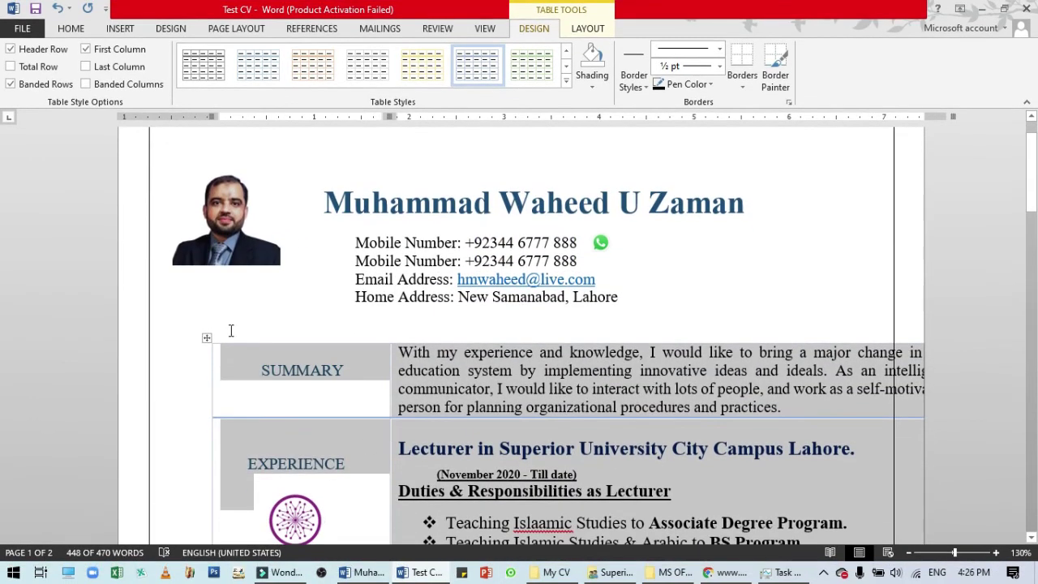
Step: Try shifting the table left and narrowing its first column, undoing both changes
drag(206, 339, 139, 344)
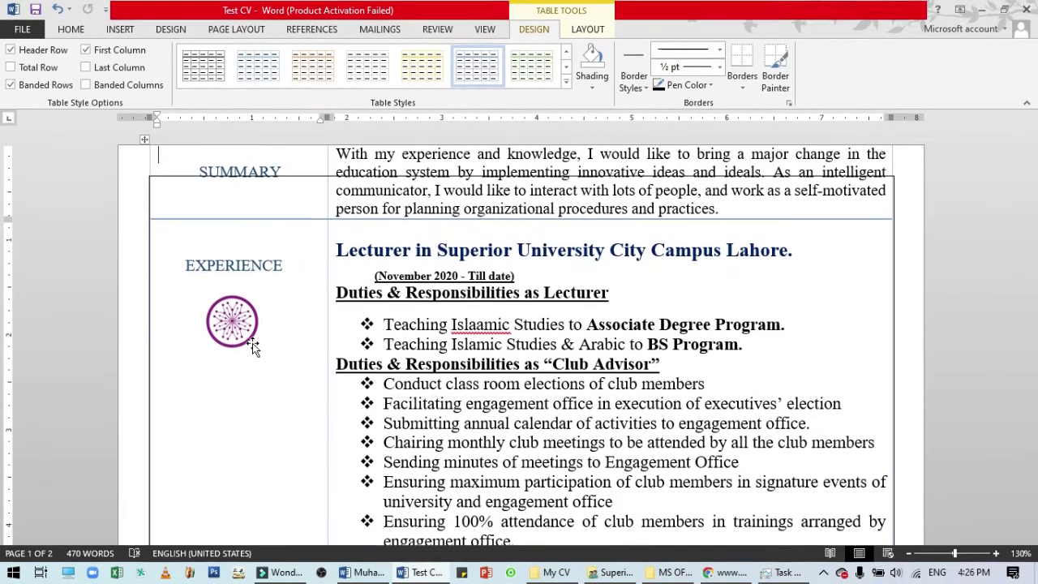
scroll(320, 279, down, 1)
key(ctrl+z)
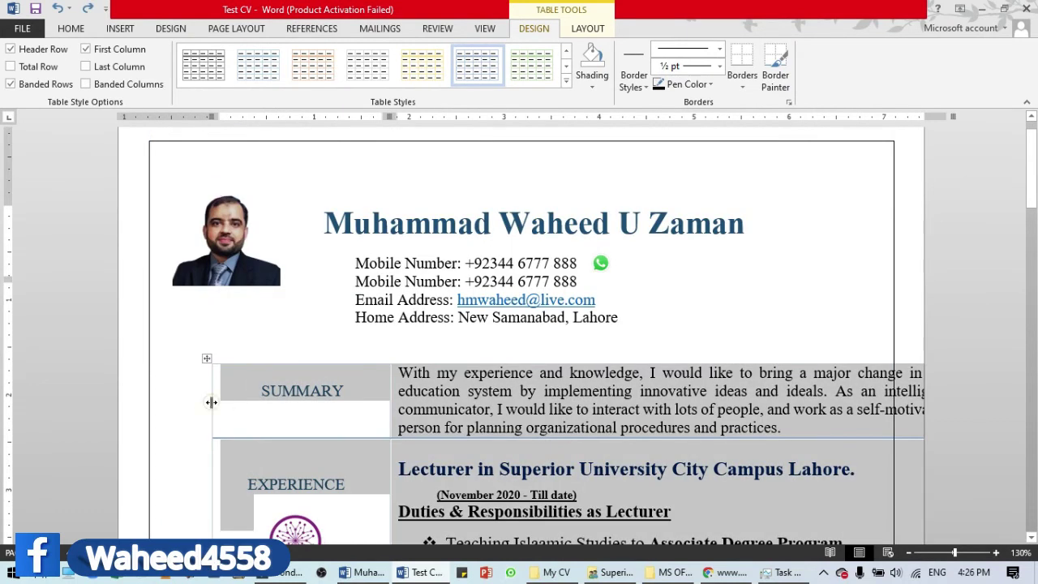
mouse_move(211, 402)
mouse_down()
mouse_move(305, 367)
mouse_move(208, 364)
mouse_up()
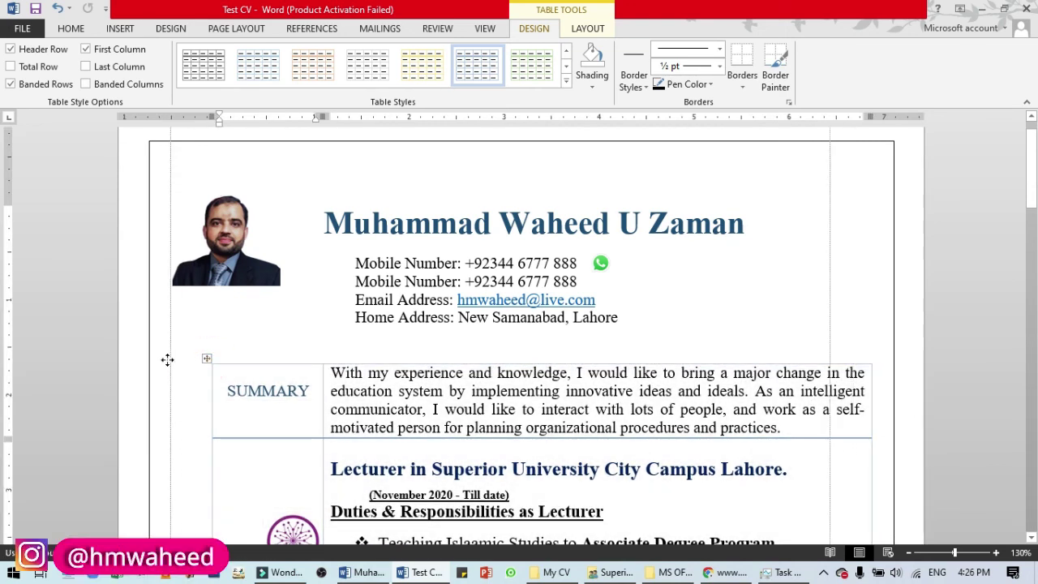
scroll(168, 364, down, 3)
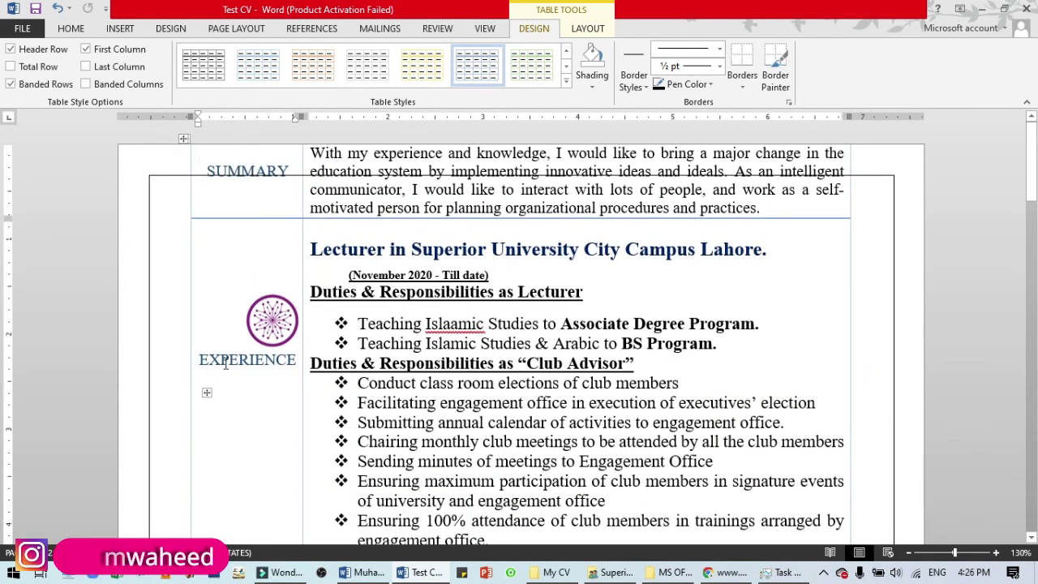
key(ctrl+z)
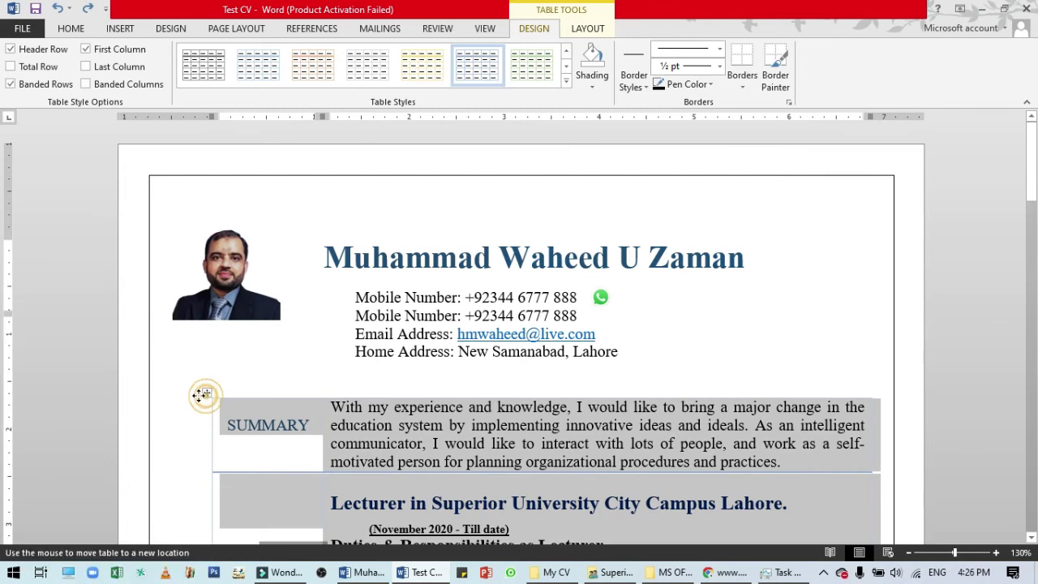
Step: Move the table left within the page and widen its text column to the right margin
drag(207, 393, 154, 401)
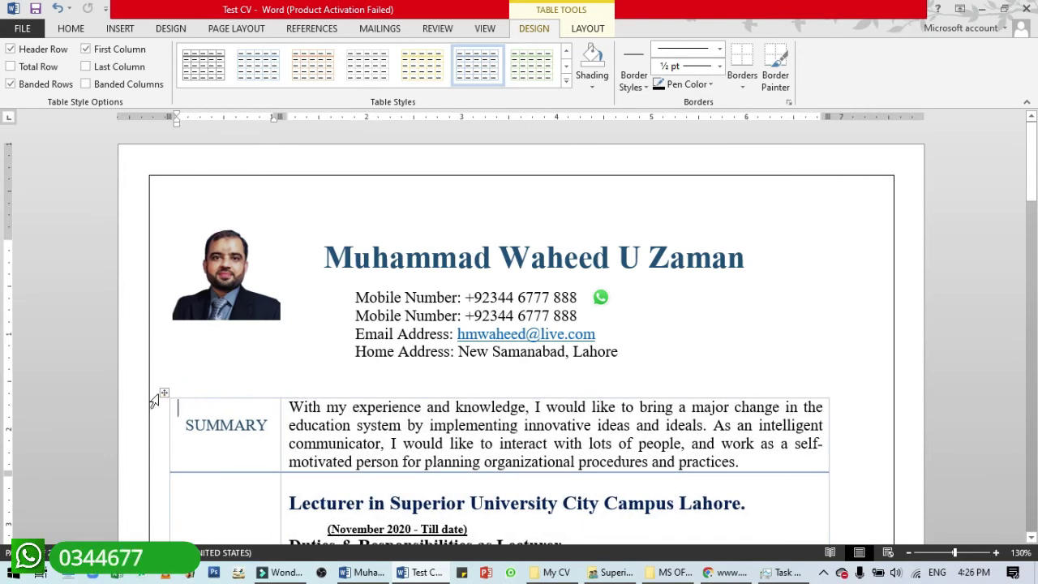
scroll(516, 350, down, 4)
scroll(516, 350, down, 4)
scroll(729, 365, down, 2)
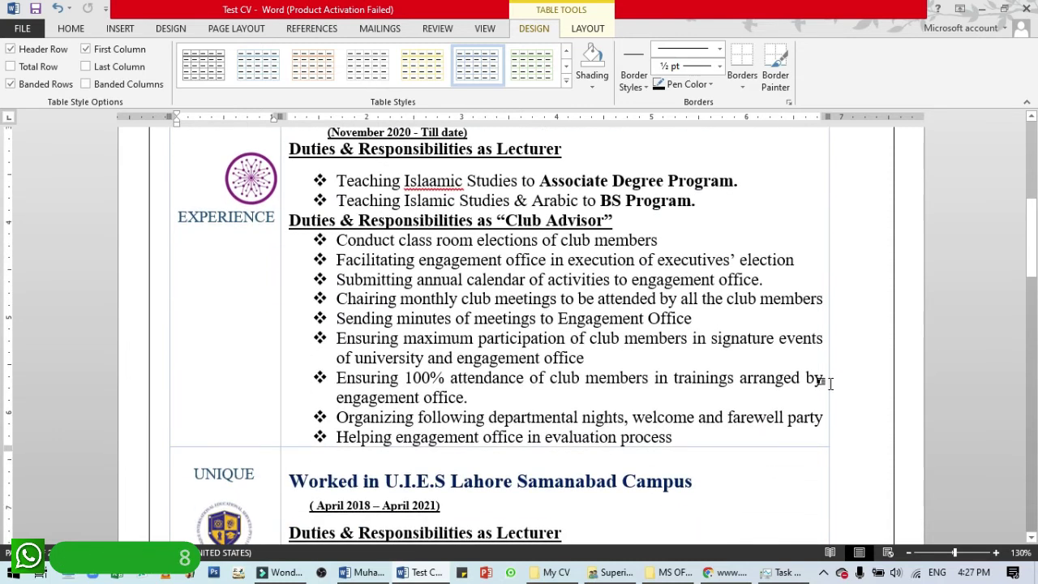
mouse_move(828, 383)
mouse_down()
mouse_move(882, 379)
mouse_move(872, 379)
mouse_up()
scroll(850, 389, up, 4)
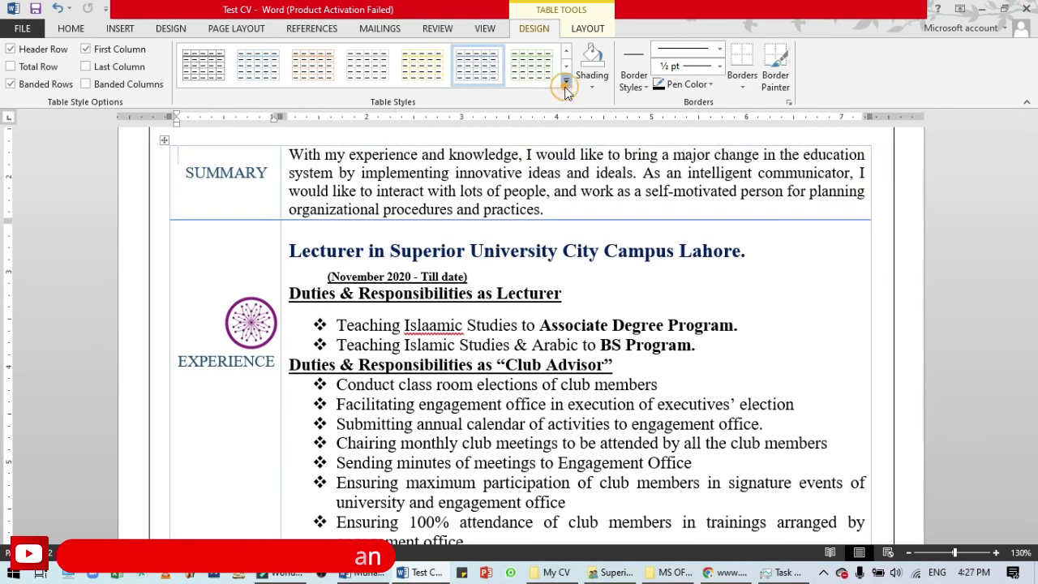
click(566, 86)
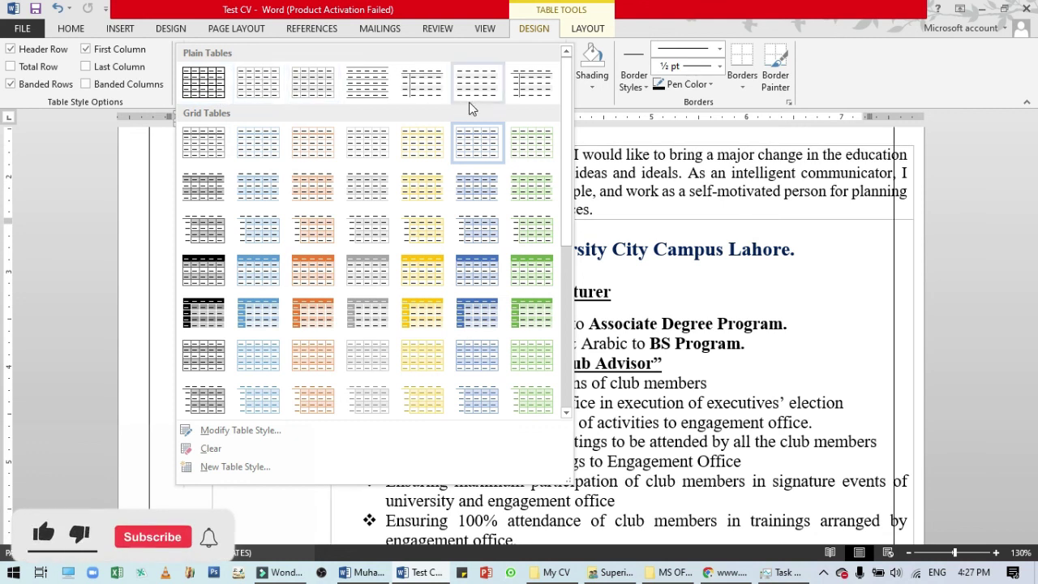
click(631, 192)
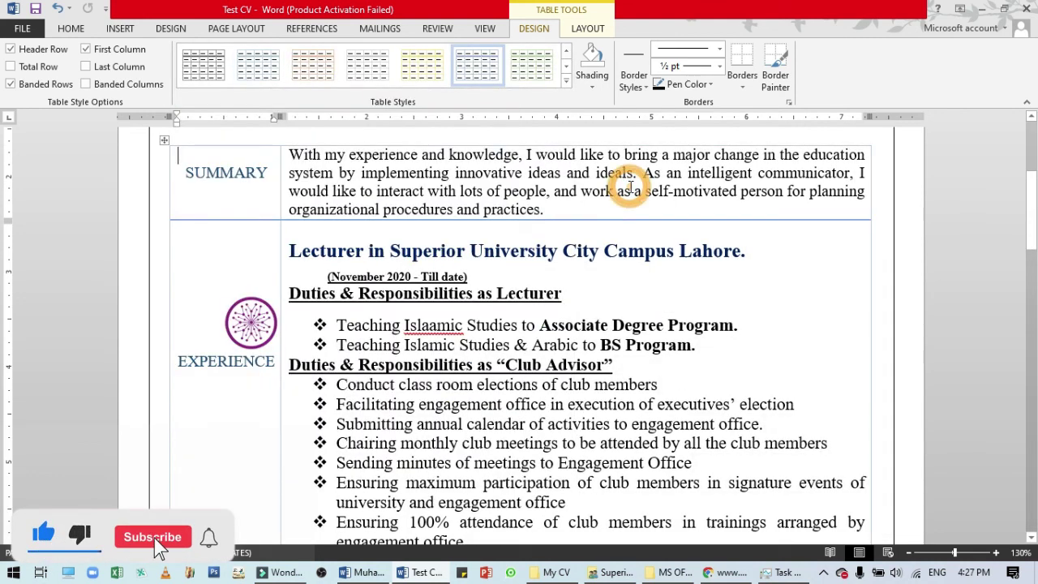
scroll(588, 274, down, 3)
scroll(588, 274, down, 3)
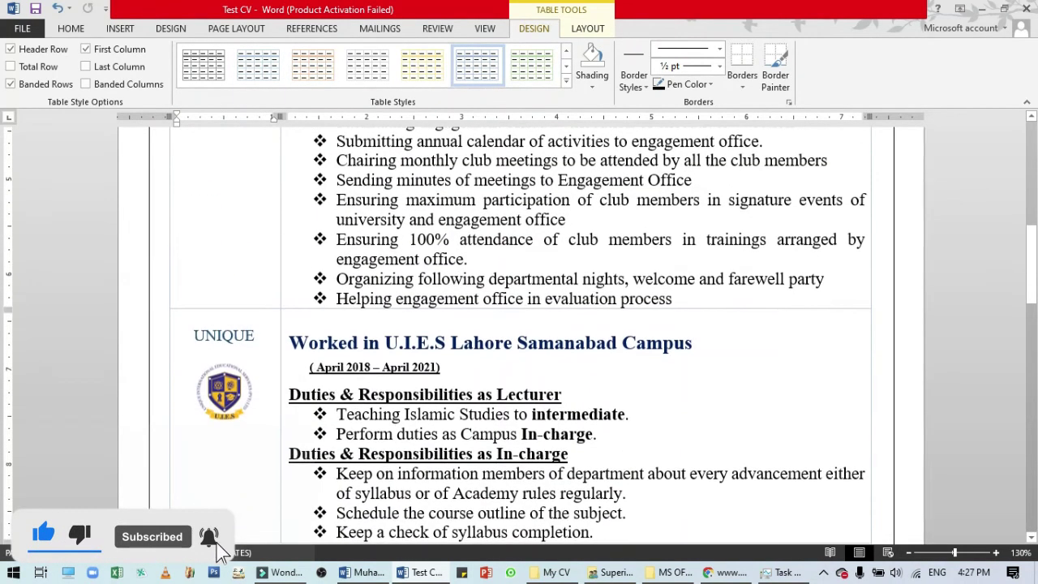
scroll(588, 275, down, 3)
scroll(588, 274, down, 2)
scroll(633, 375, down, 3)
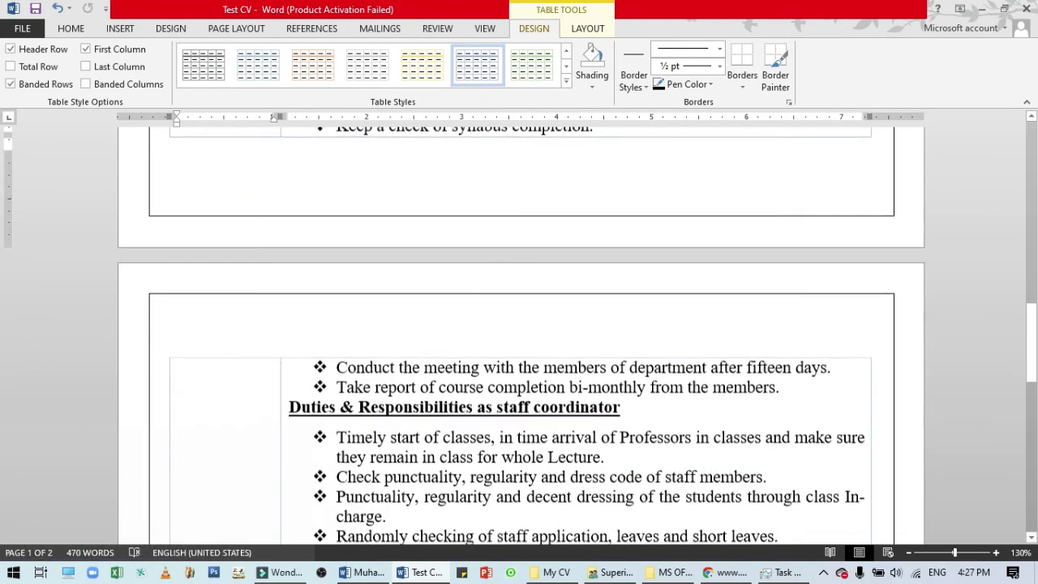
scroll(633, 376, down, 3)
scroll(686, 350, up, 10)
scroll(685, 349, up, 10)
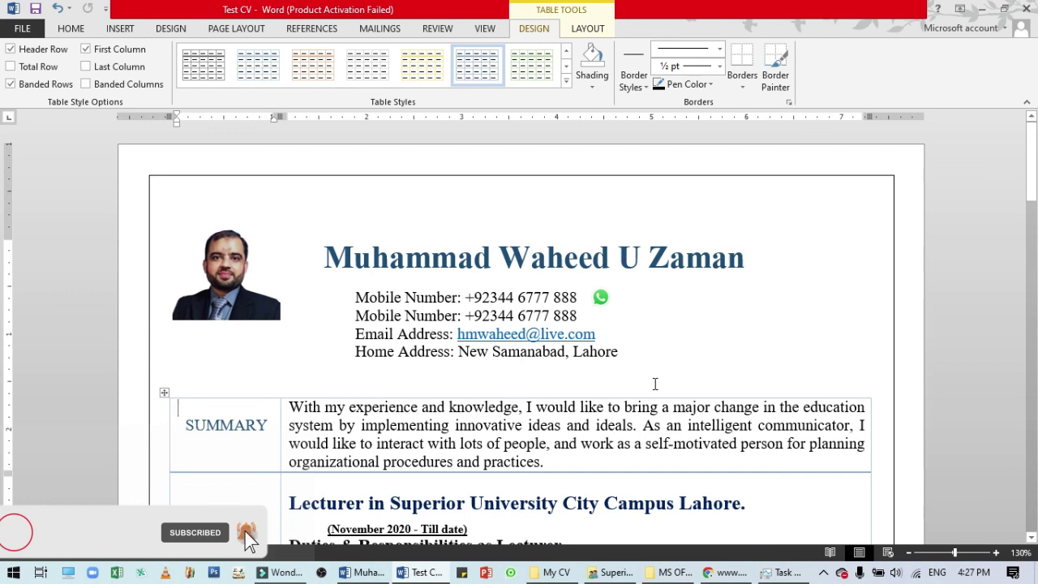
scroll(655, 384, down, 1)
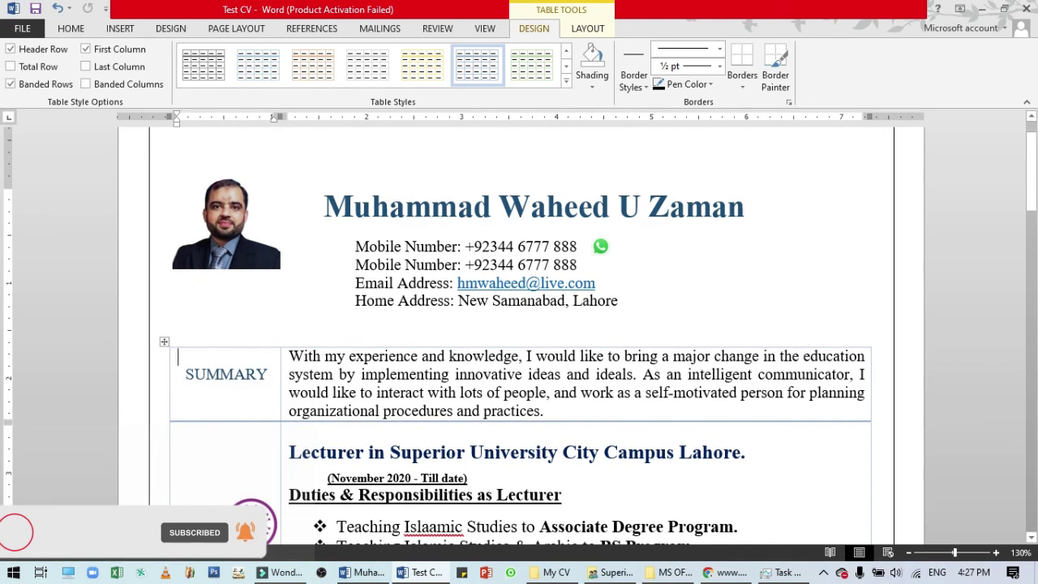
click(490, 377)
scroll(484, 357, down, 2)
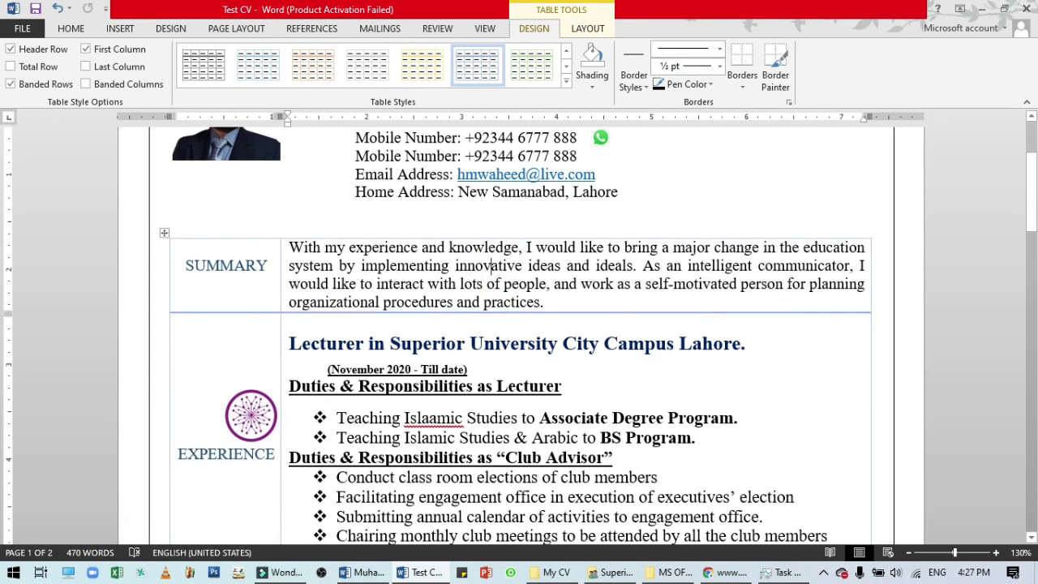
scroll(491, 265, down, 5)
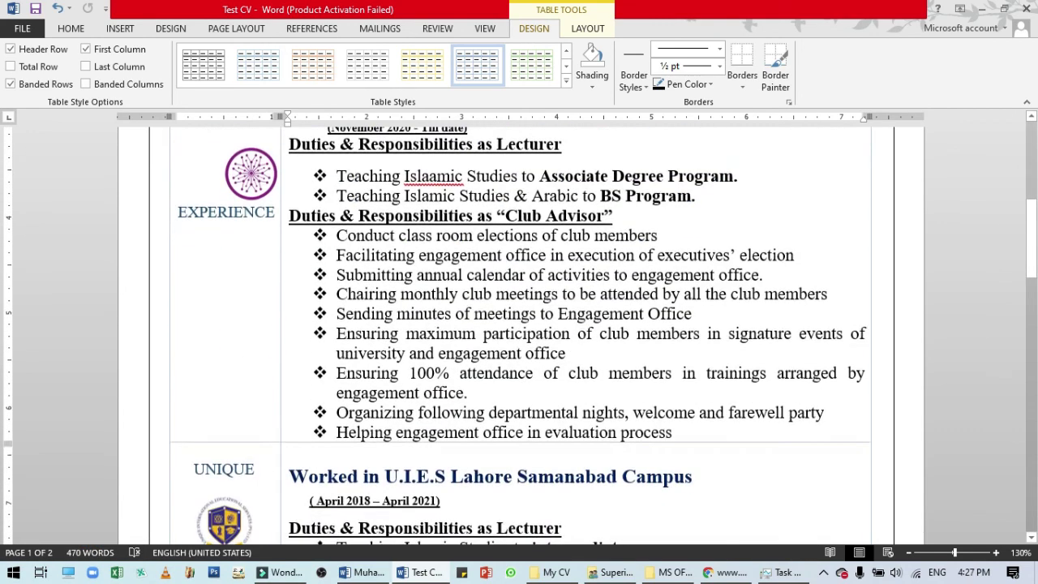
scroll(491, 265, down, 5)
scroll(490, 265, down, 5)
scroll(491, 265, down, 3)
scroll(492, 426, down, 2)
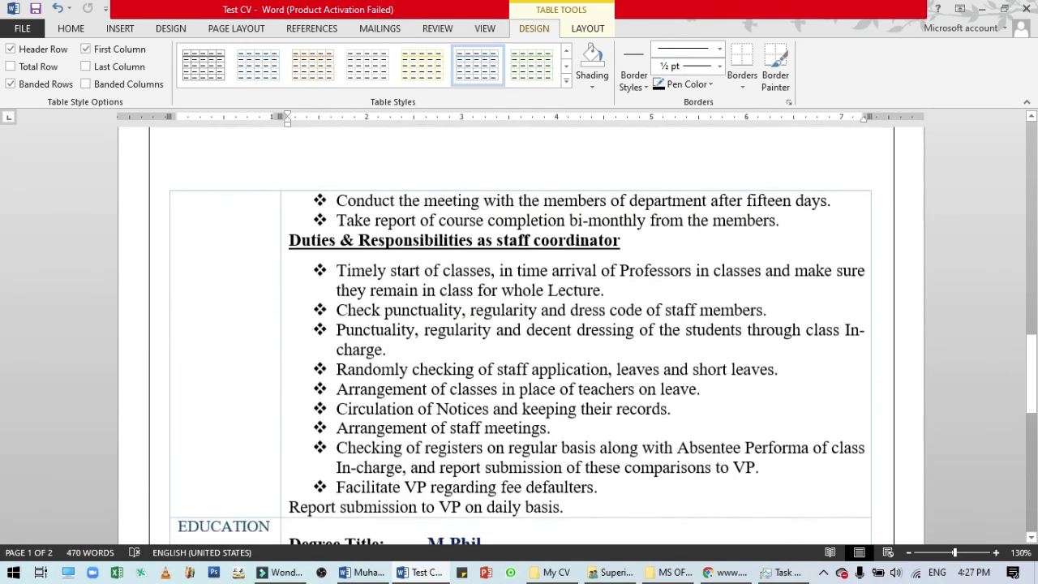
scroll(491, 426, up, 10)
scroll(491, 426, up, 7)
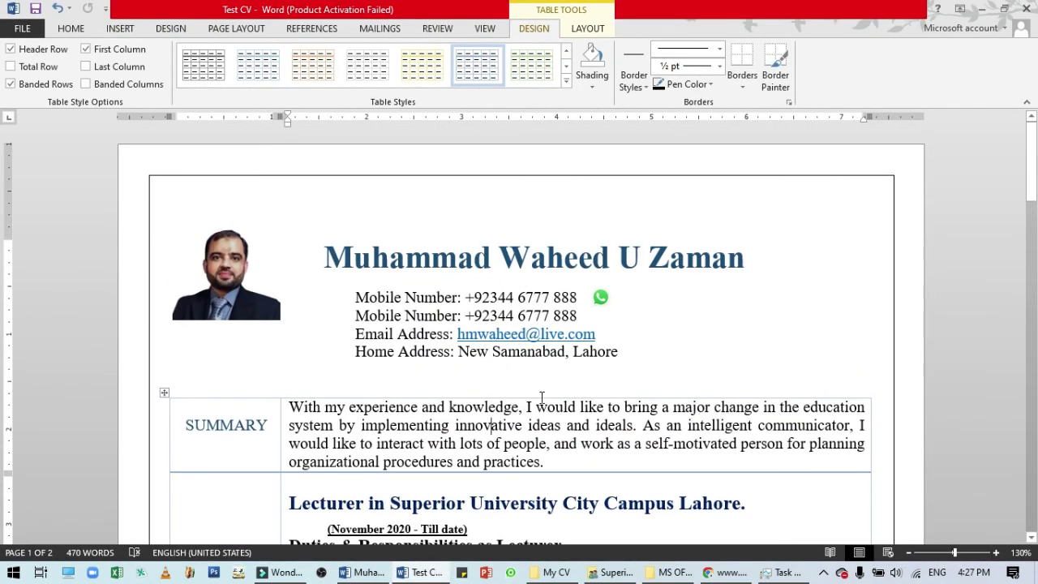
scroll(492, 300, down, 3)
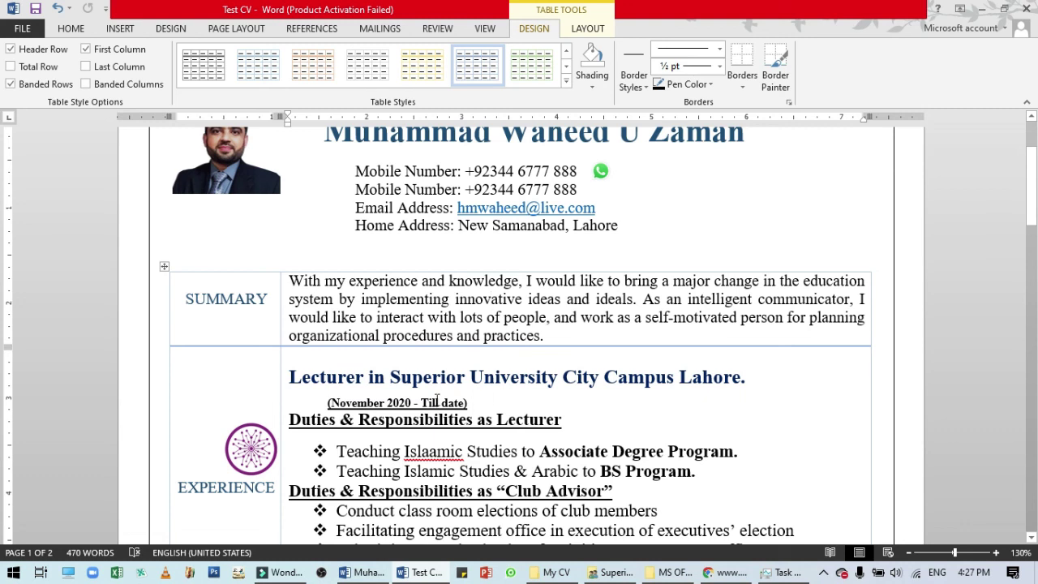
scroll(492, 299, up, 2)
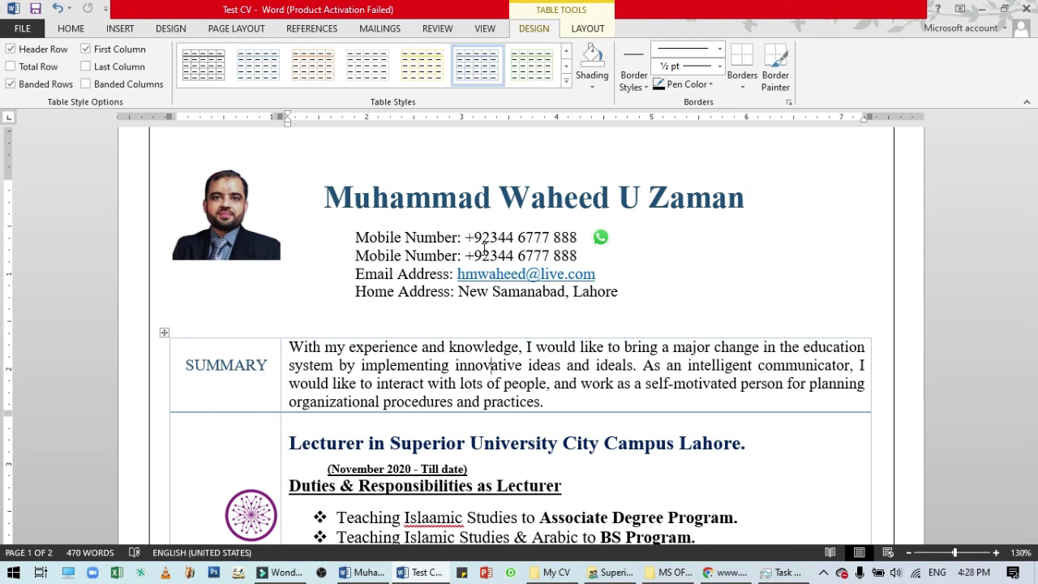
scroll(484, 248, up, 2)
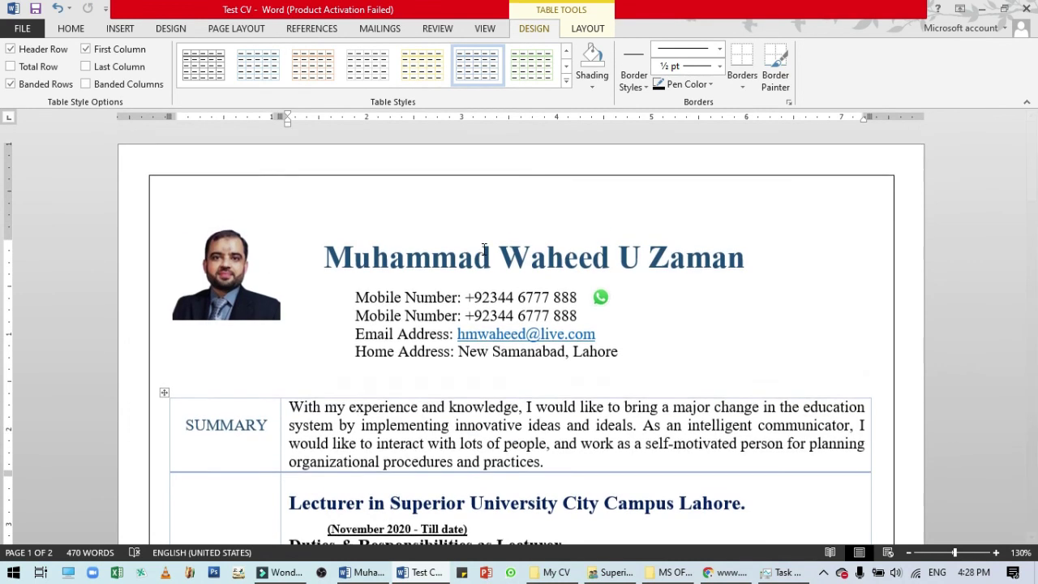
Step: Open the screen recorder's controls from the hidden-icons tray, ready to stop recording
click(378, 220)
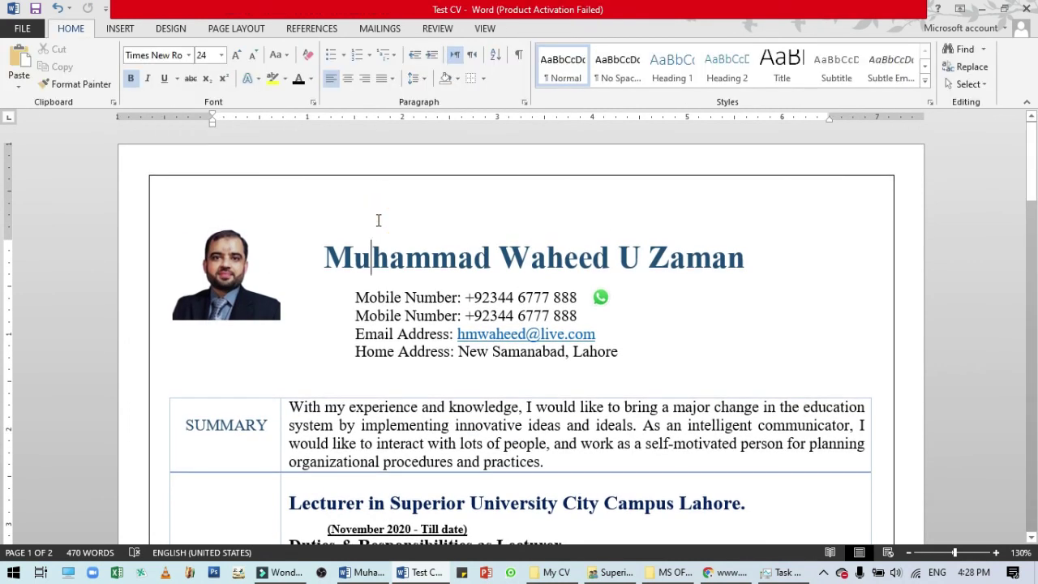
click(528, 375)
click(827, 570)
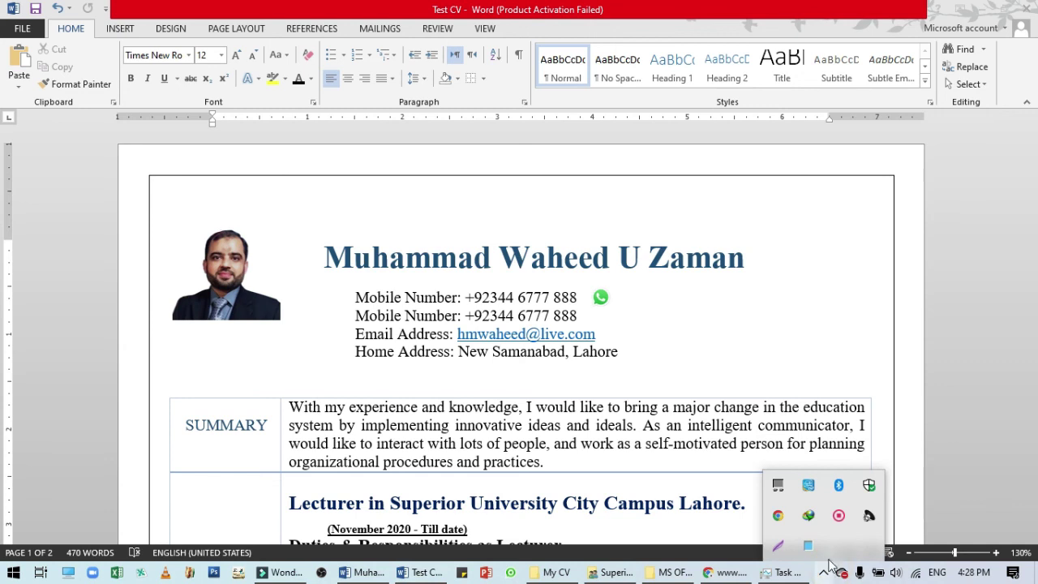
right_click(844, 513)
click(891, 523)
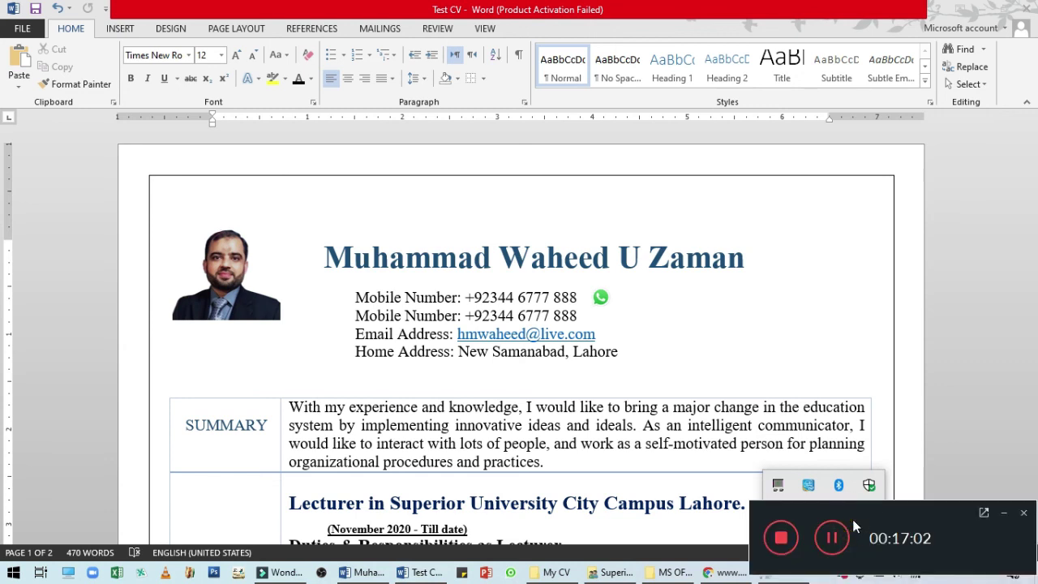